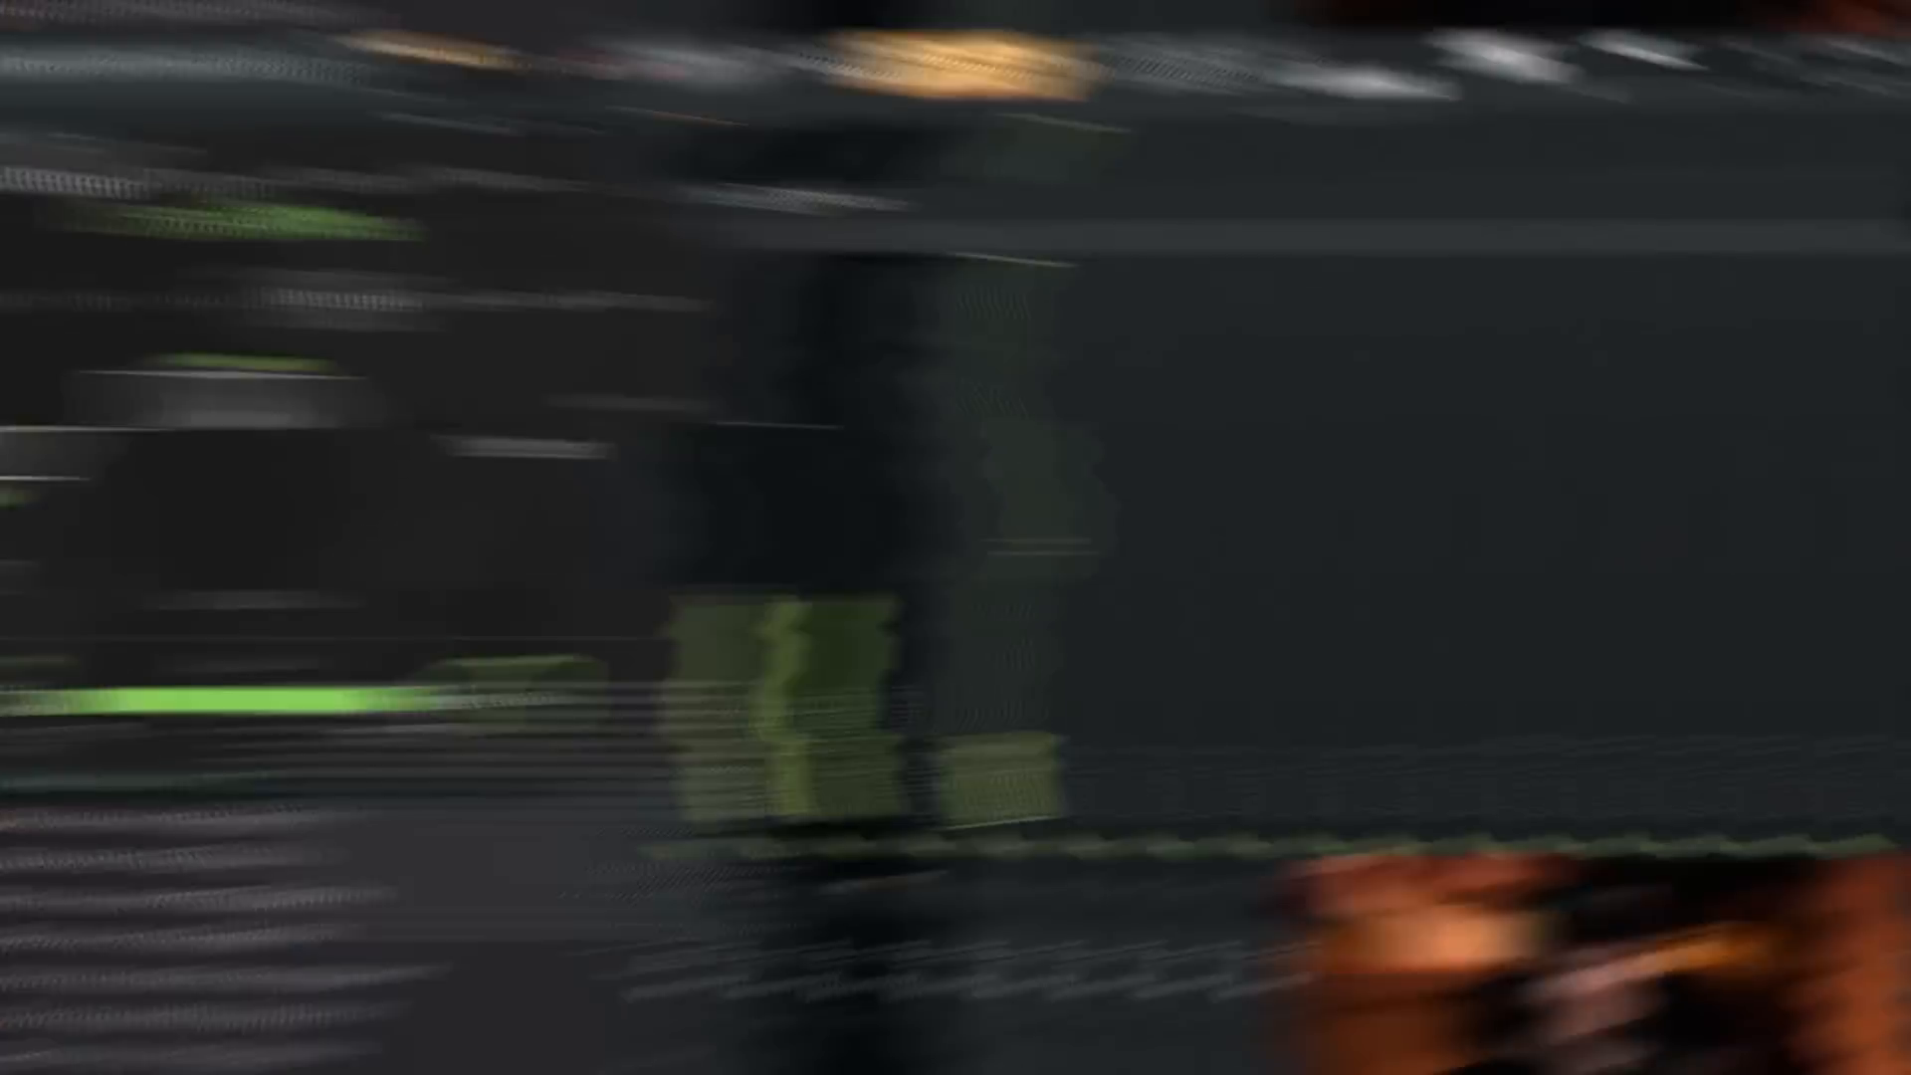
Set the Smooth amount of HalfTime on the Keys track to FX 500 ms and audition the result.
key(space)
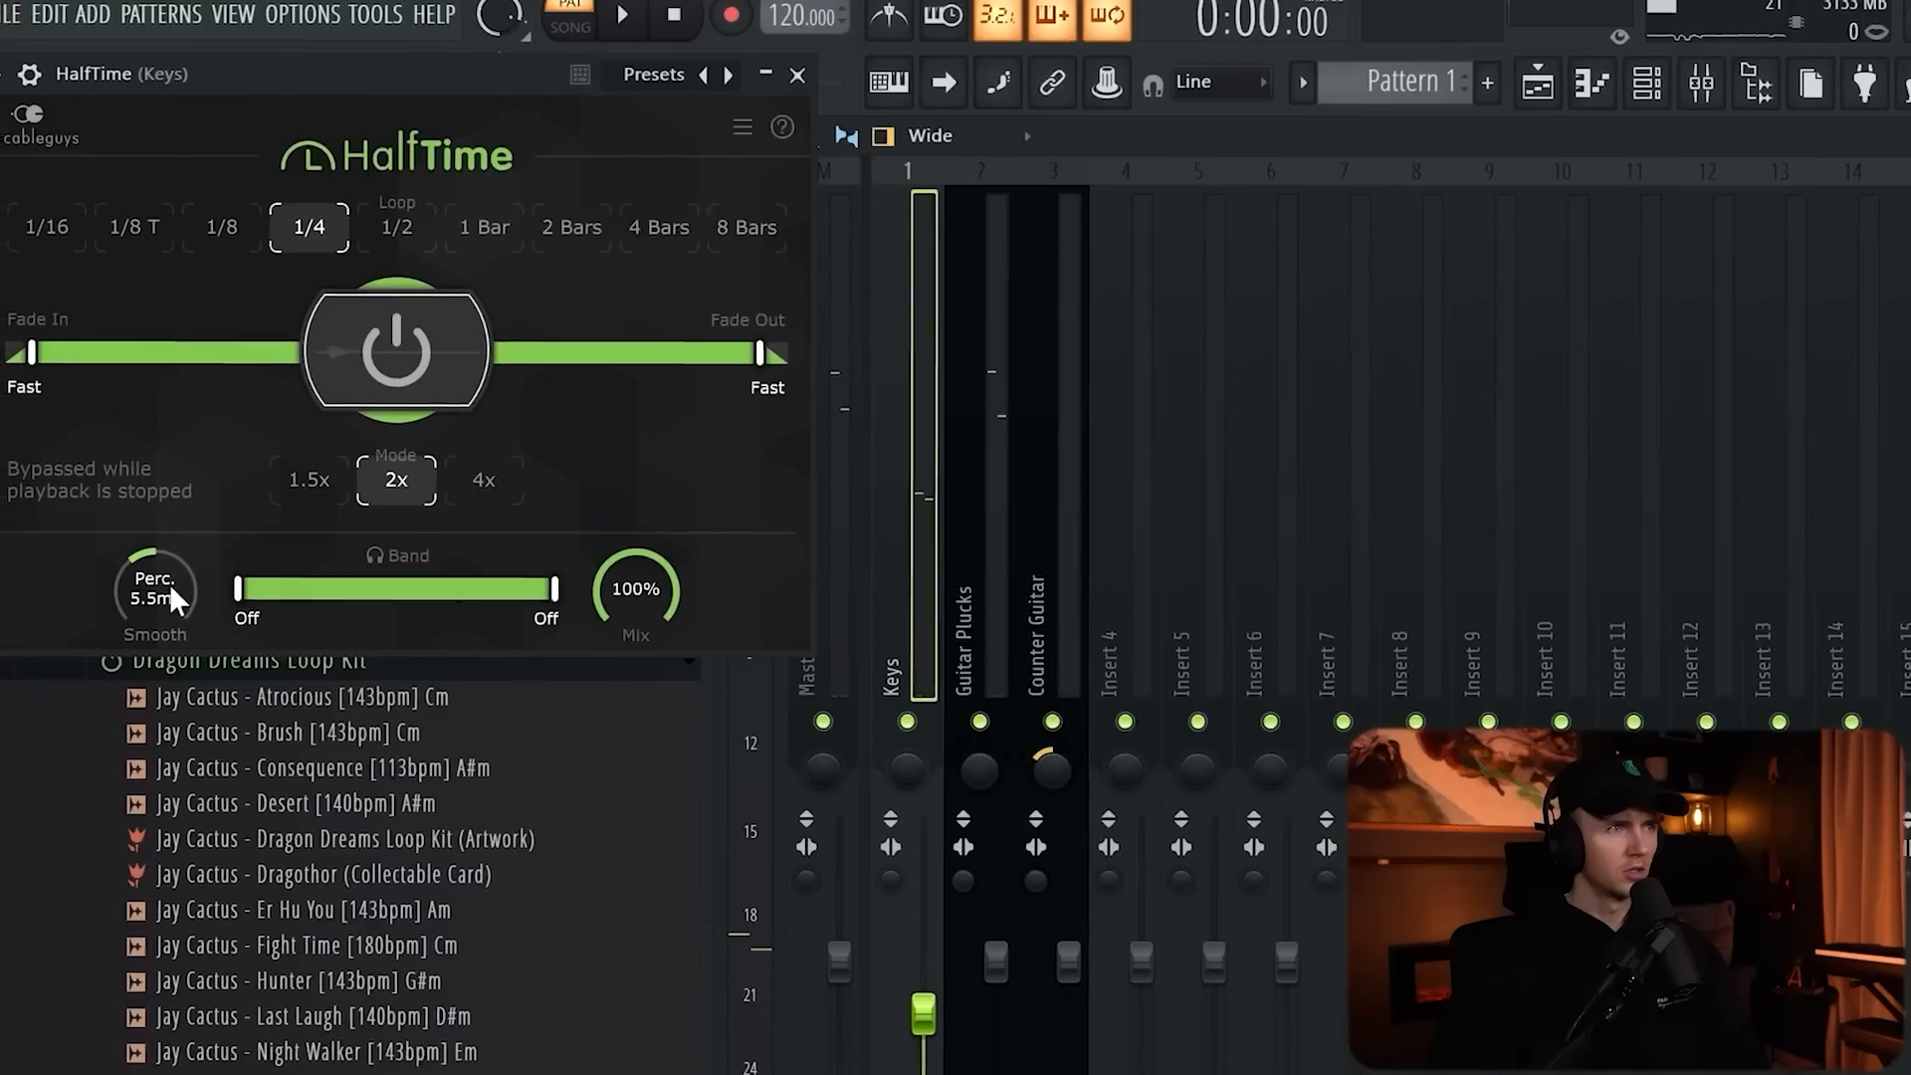
drag(172, 600, 171, 737)
key(space)
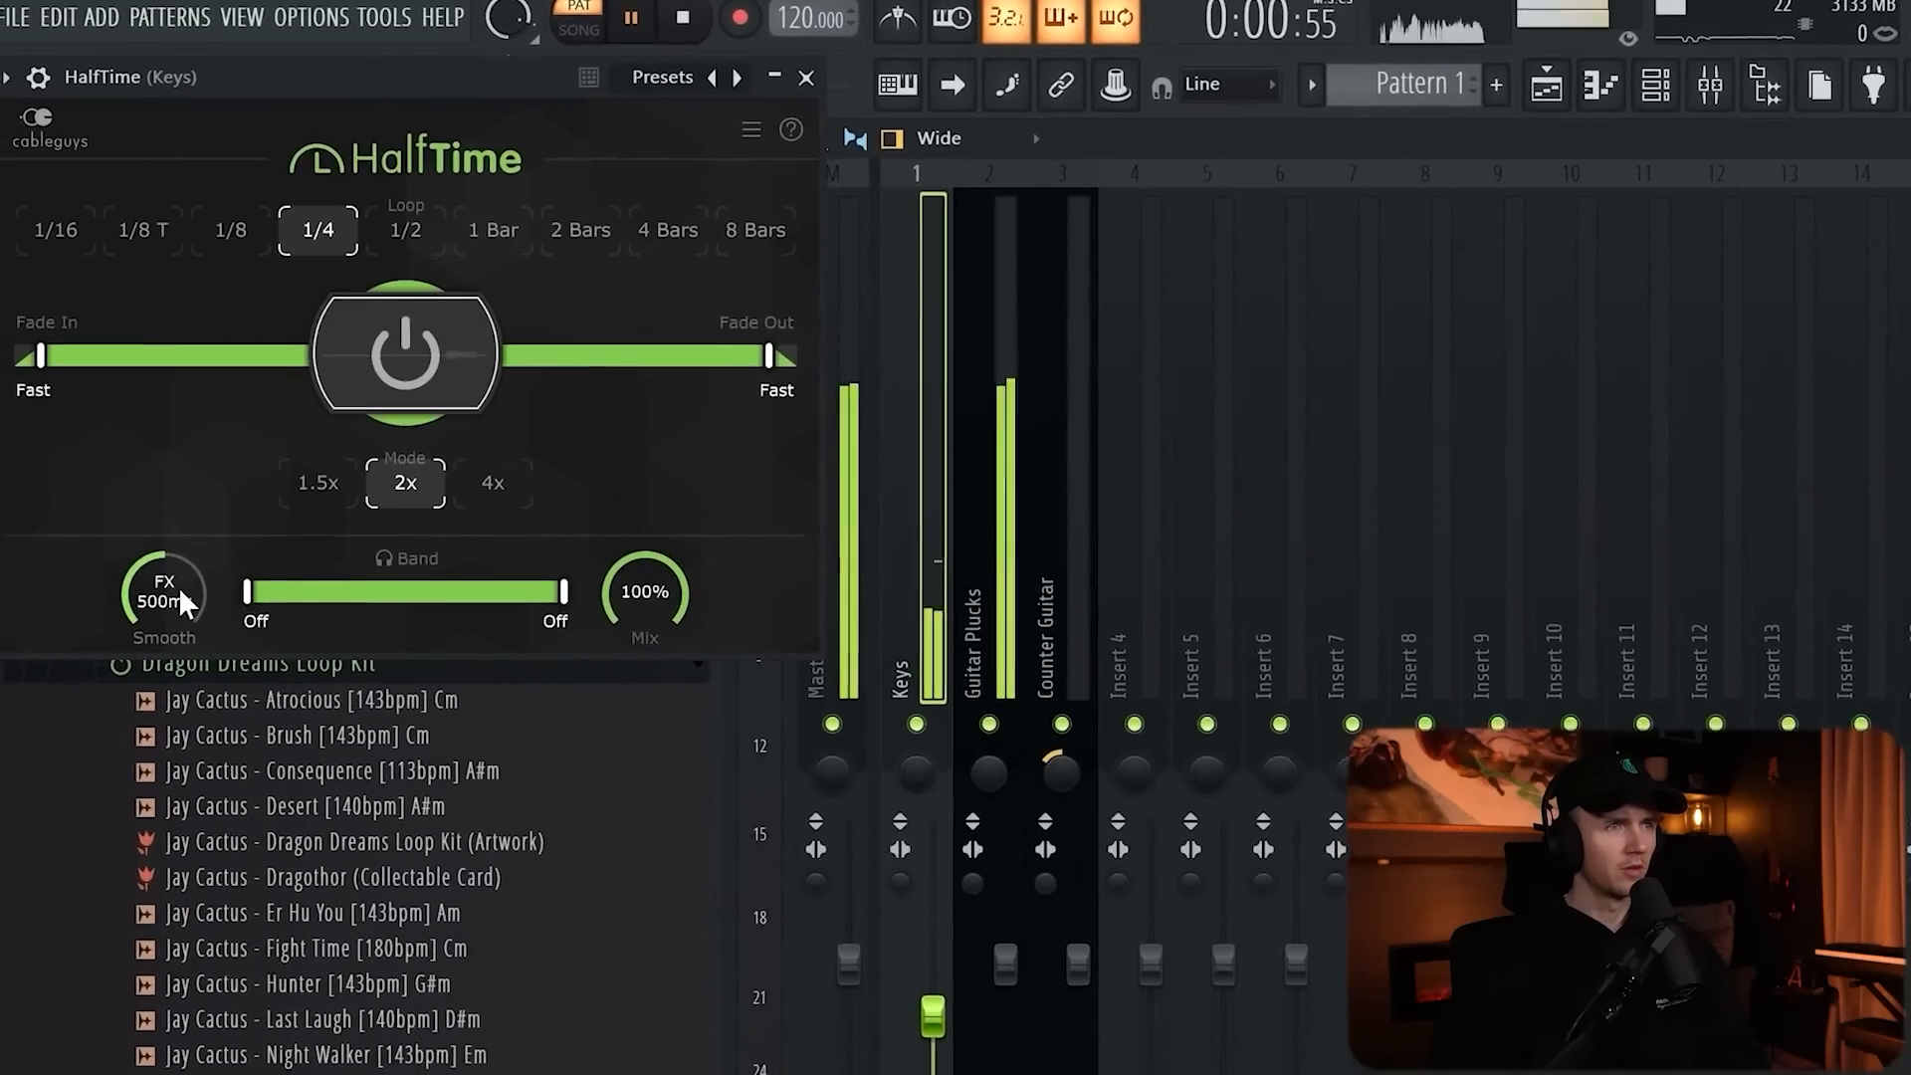
right_click(907, 722)
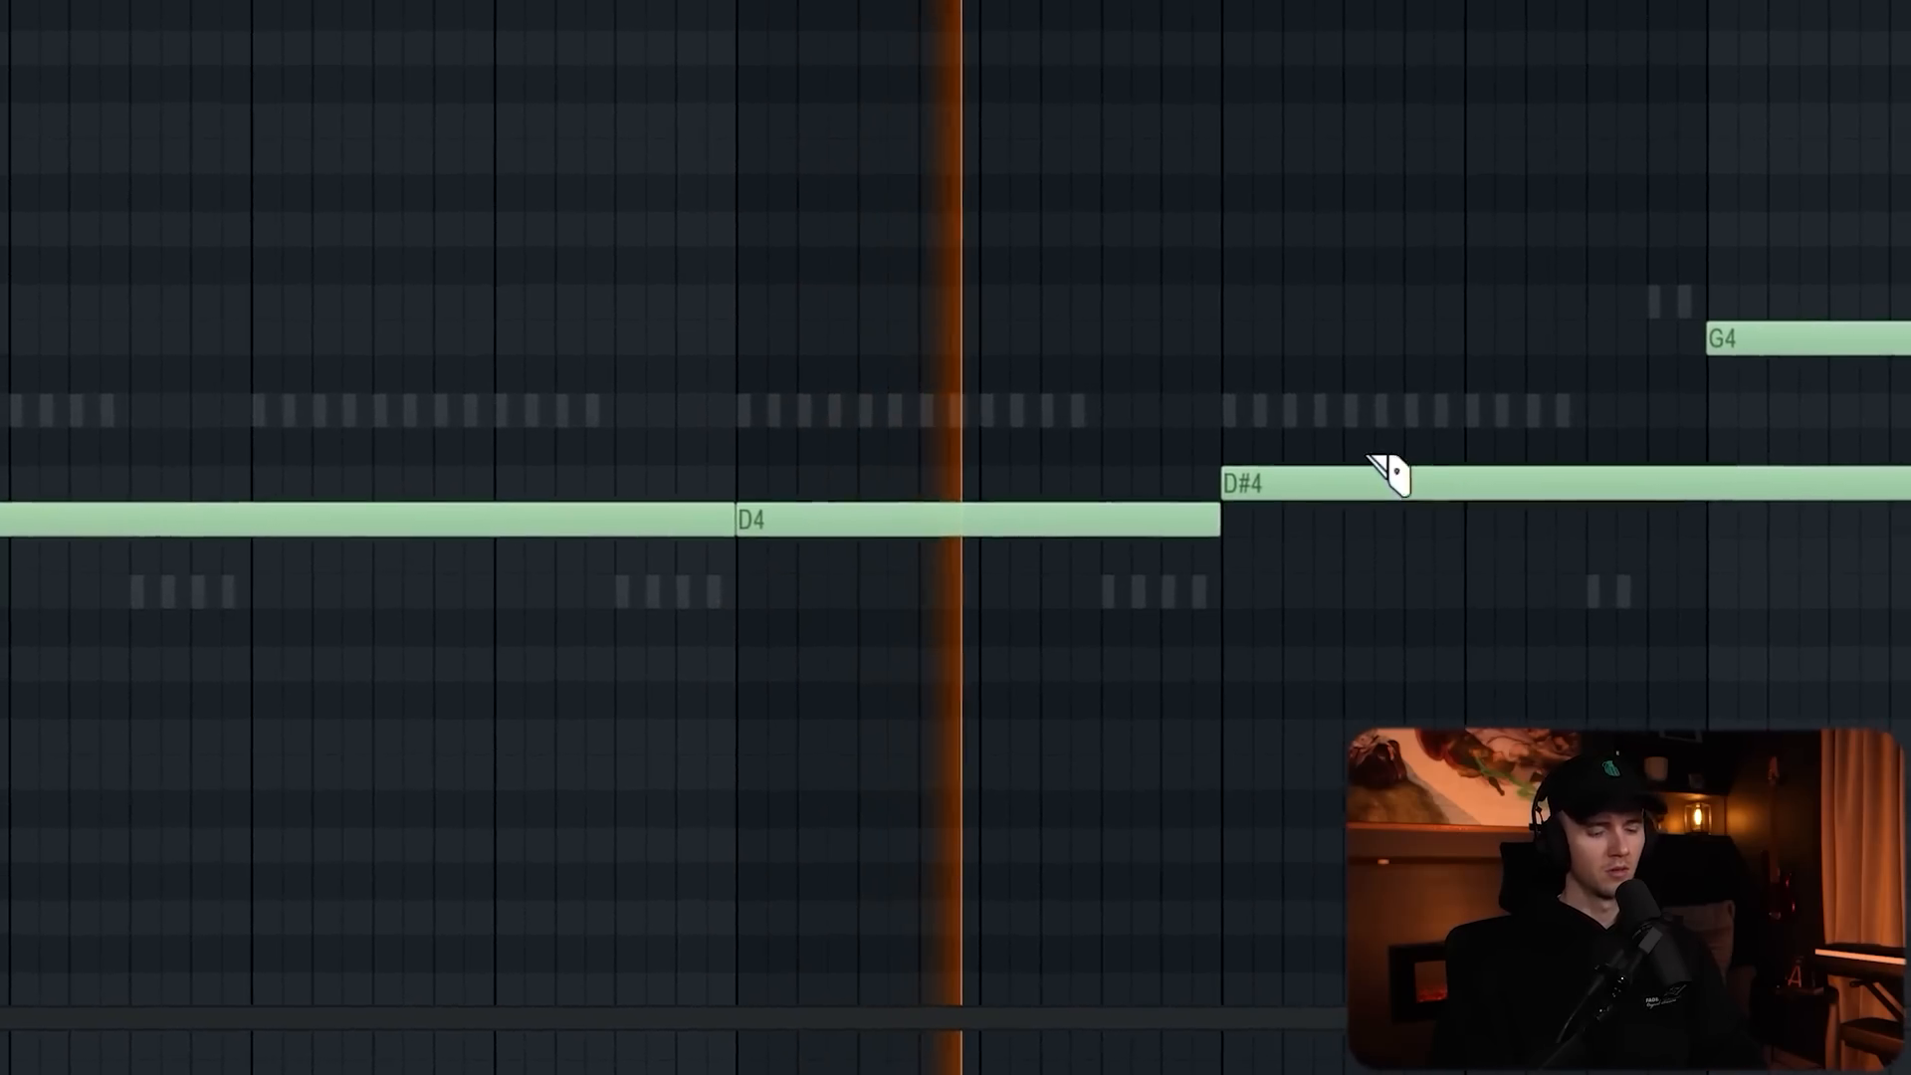
Delete the G4 note, slice the long D#4 note at the bar line and remove the part after the cut.
key(p)
right_click(1737, 346)
key(c)
drag(1549, 472, 1535, 541)
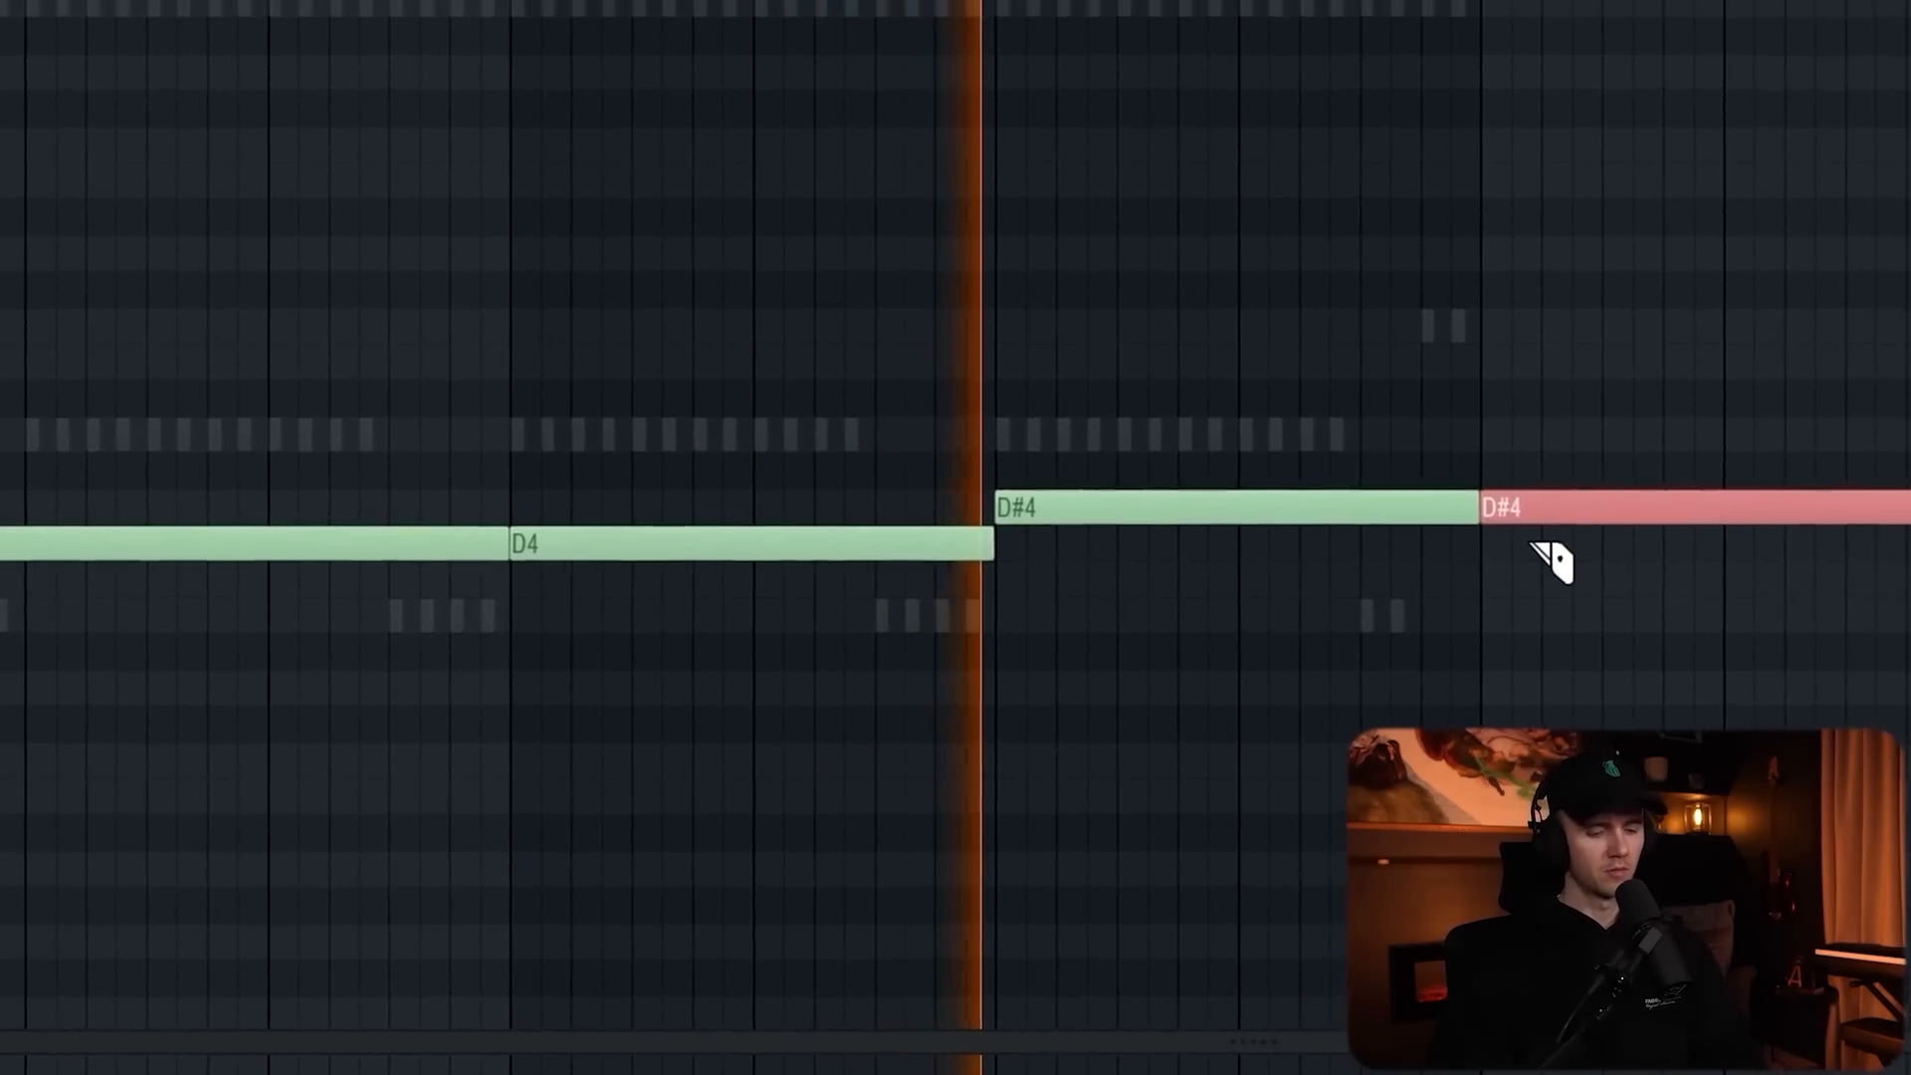
right_click(1523, 510)
key(p)
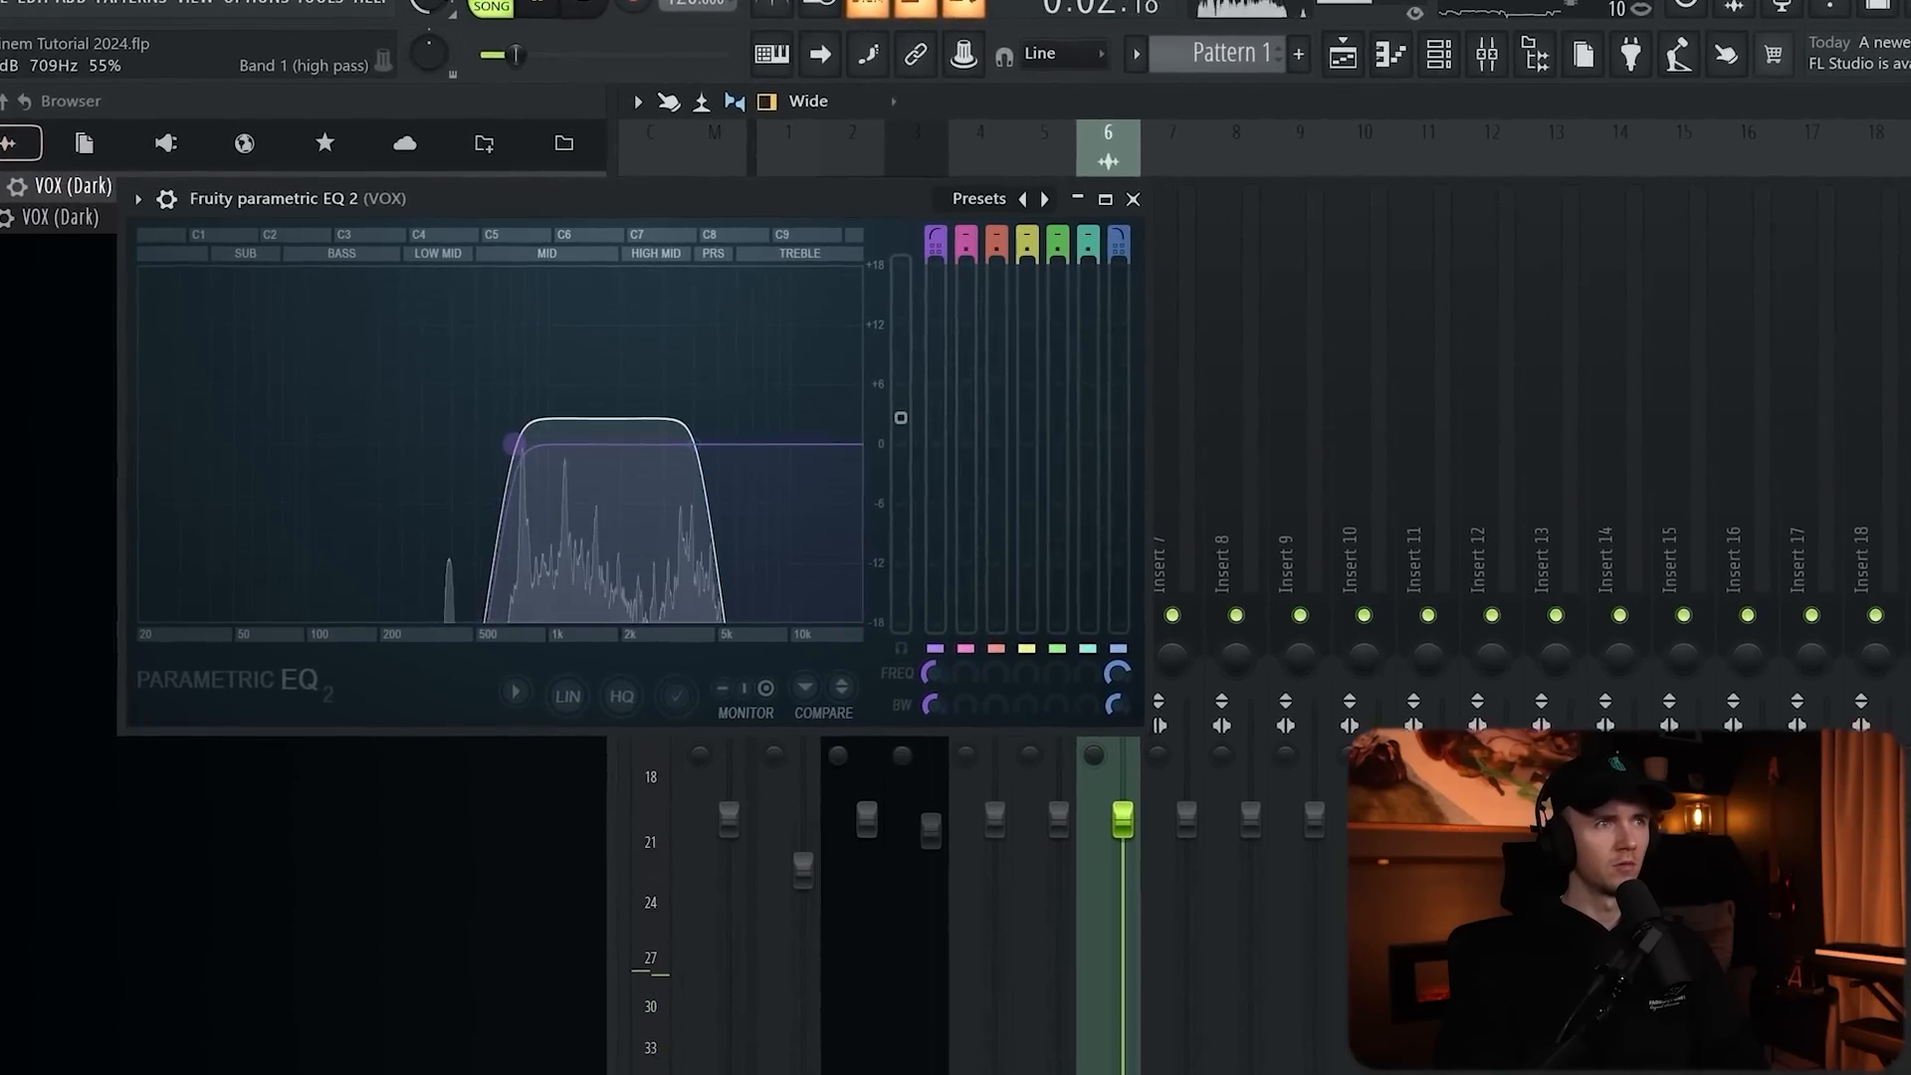
Adjust a filter band of the Fruity parametric EQ 2 on the VOX track.
drag(840, 435, 777, 477)
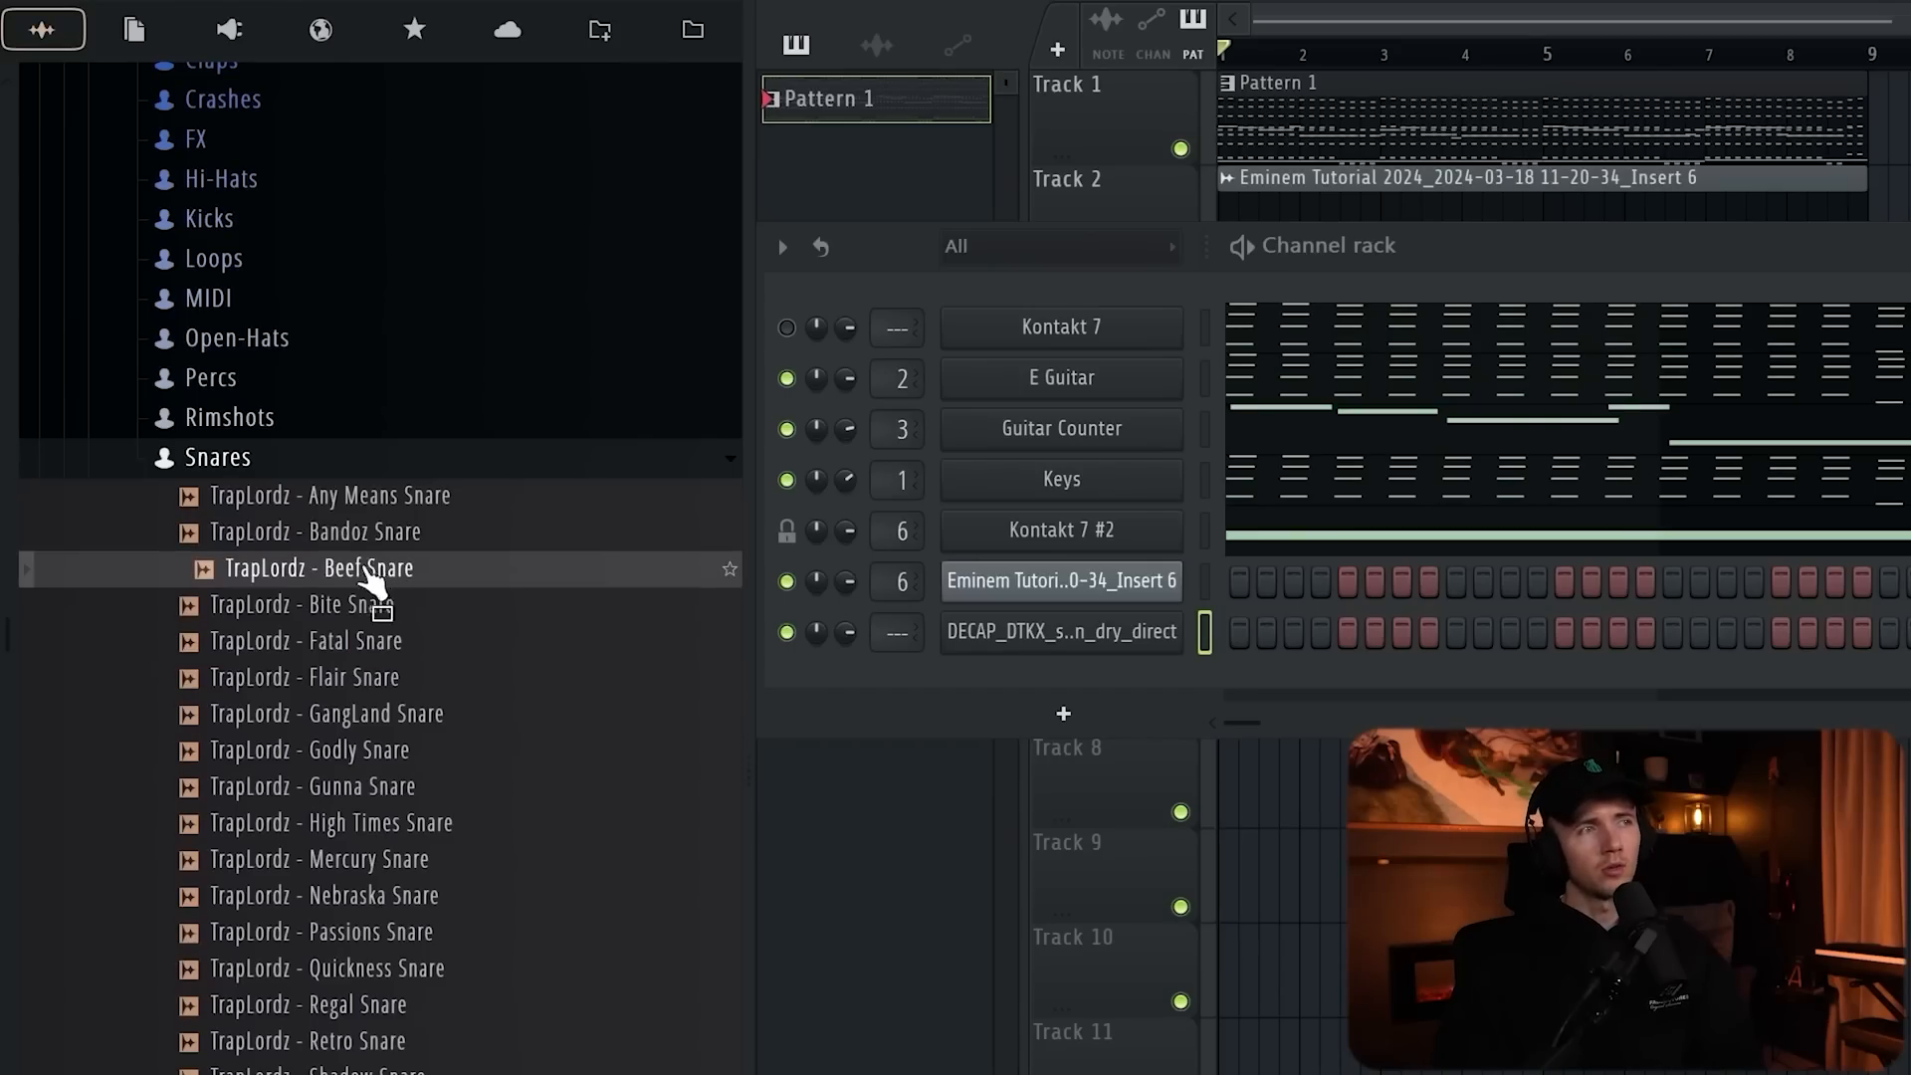
Add the TrapLordz - Beef Snare sample as a new channel below the DECAP snare.
drag(371, 578, 1238, 687)
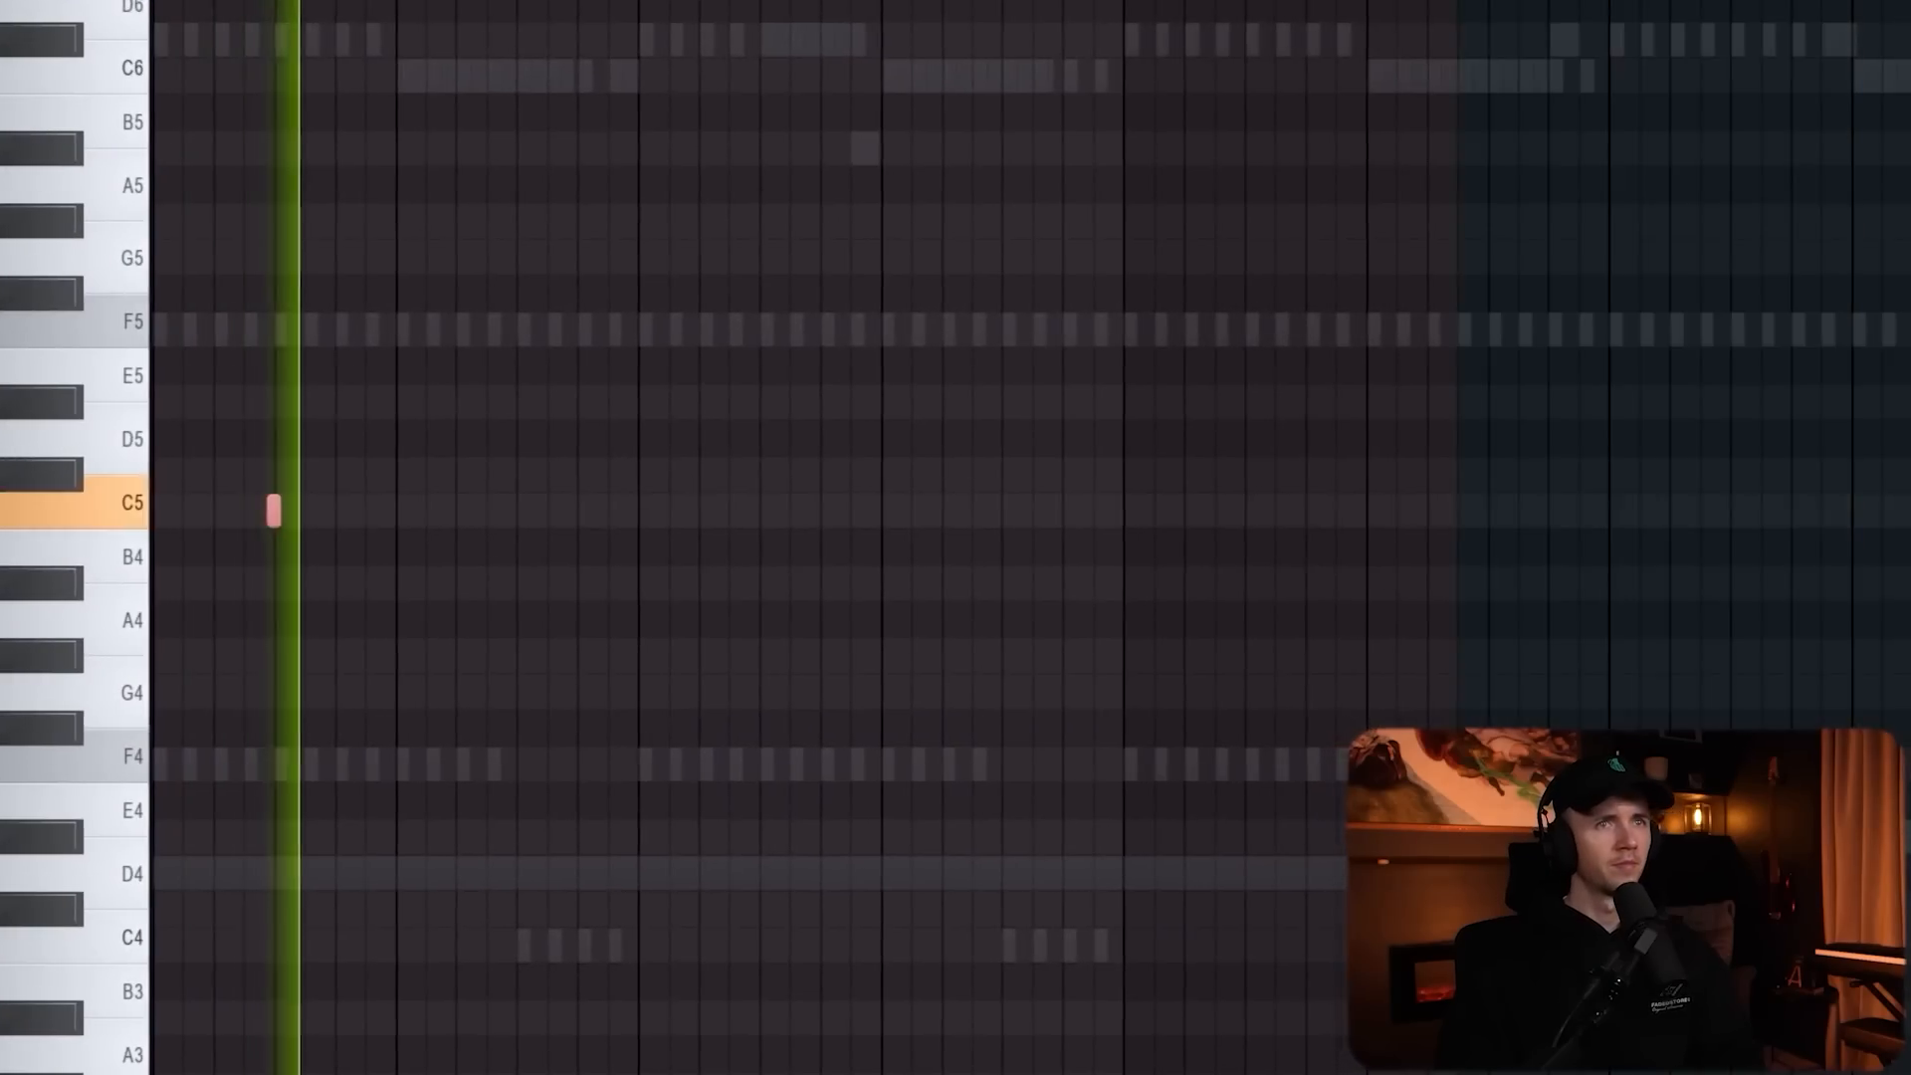
Duplicate the C5 snare note once per bar until the hits fill eight bars.
key(ctrl+b)
key(ctrl+b)
key(ctrl+b)
key(ctrl+b)
key(ctrl+b)
key(ctrl+b)
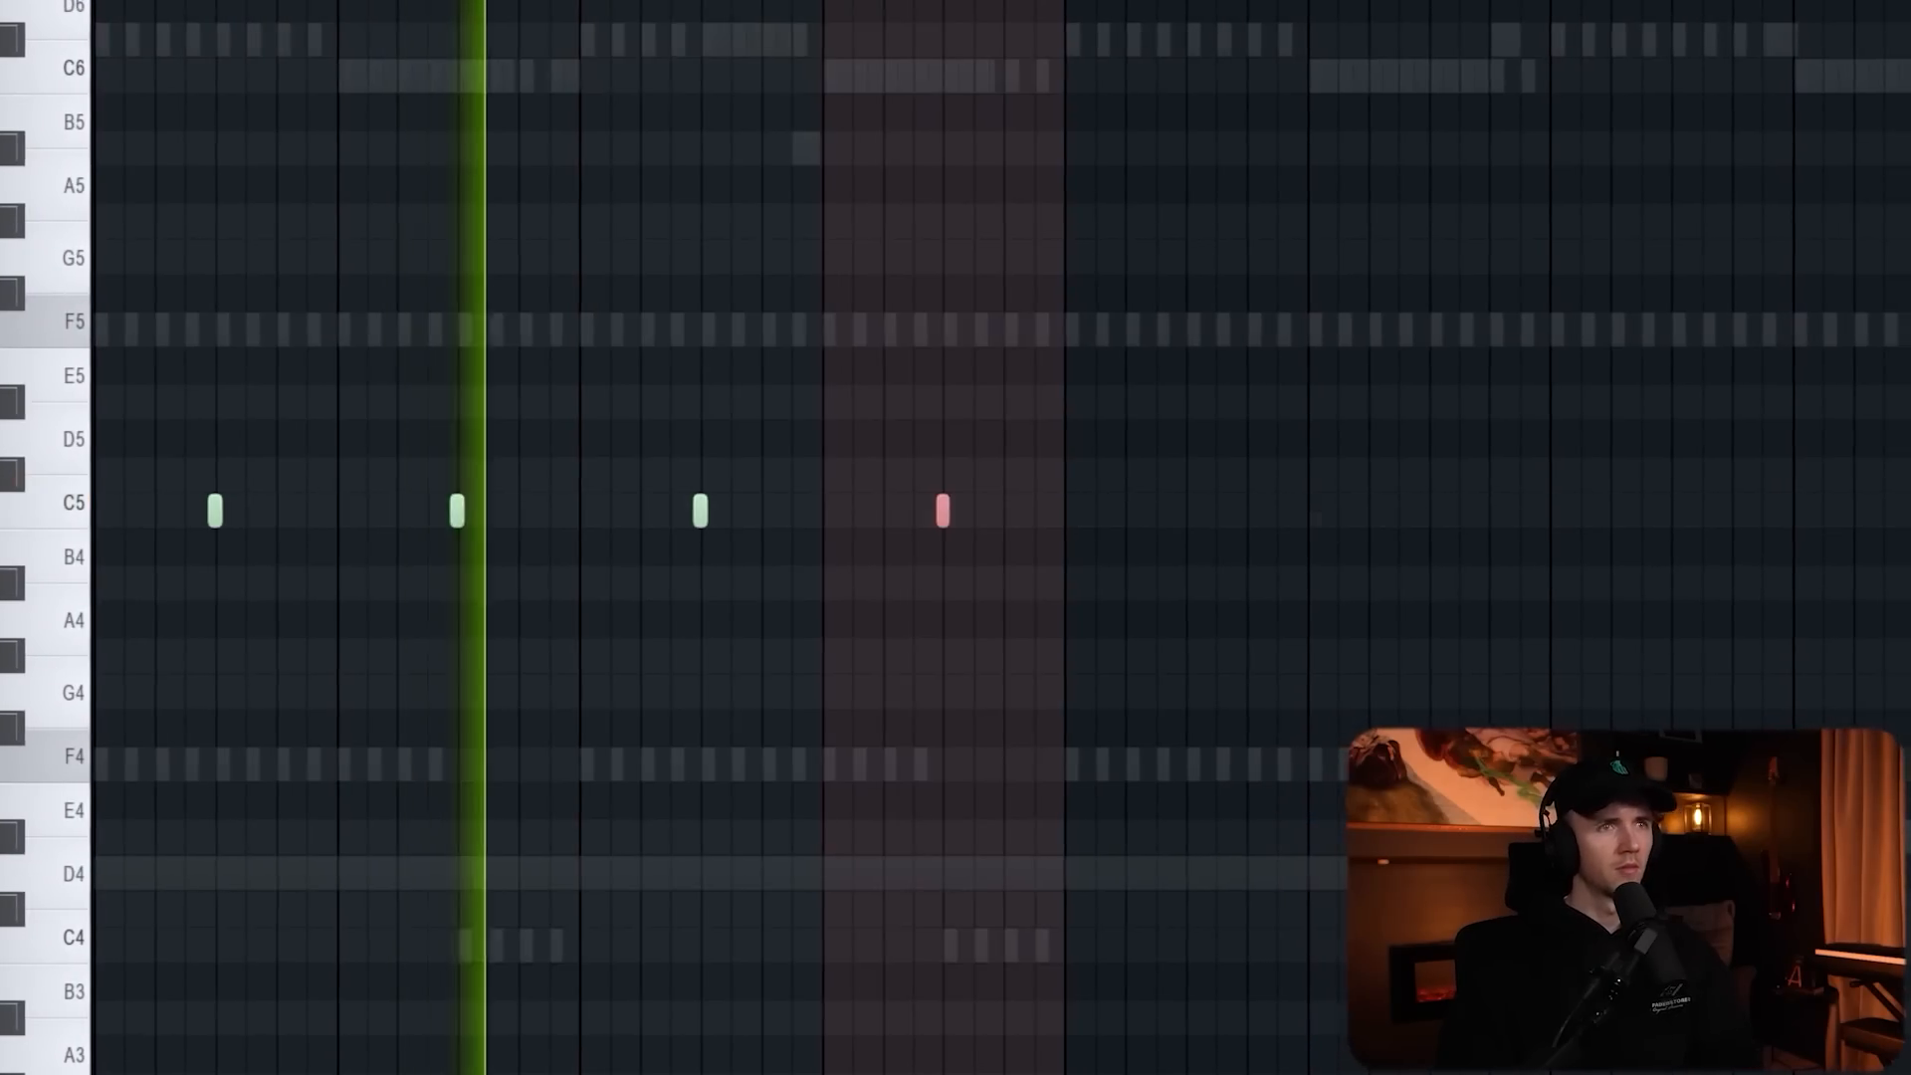
key(ctrl+b)
key(ctrl+a)
key(ctrl+b)
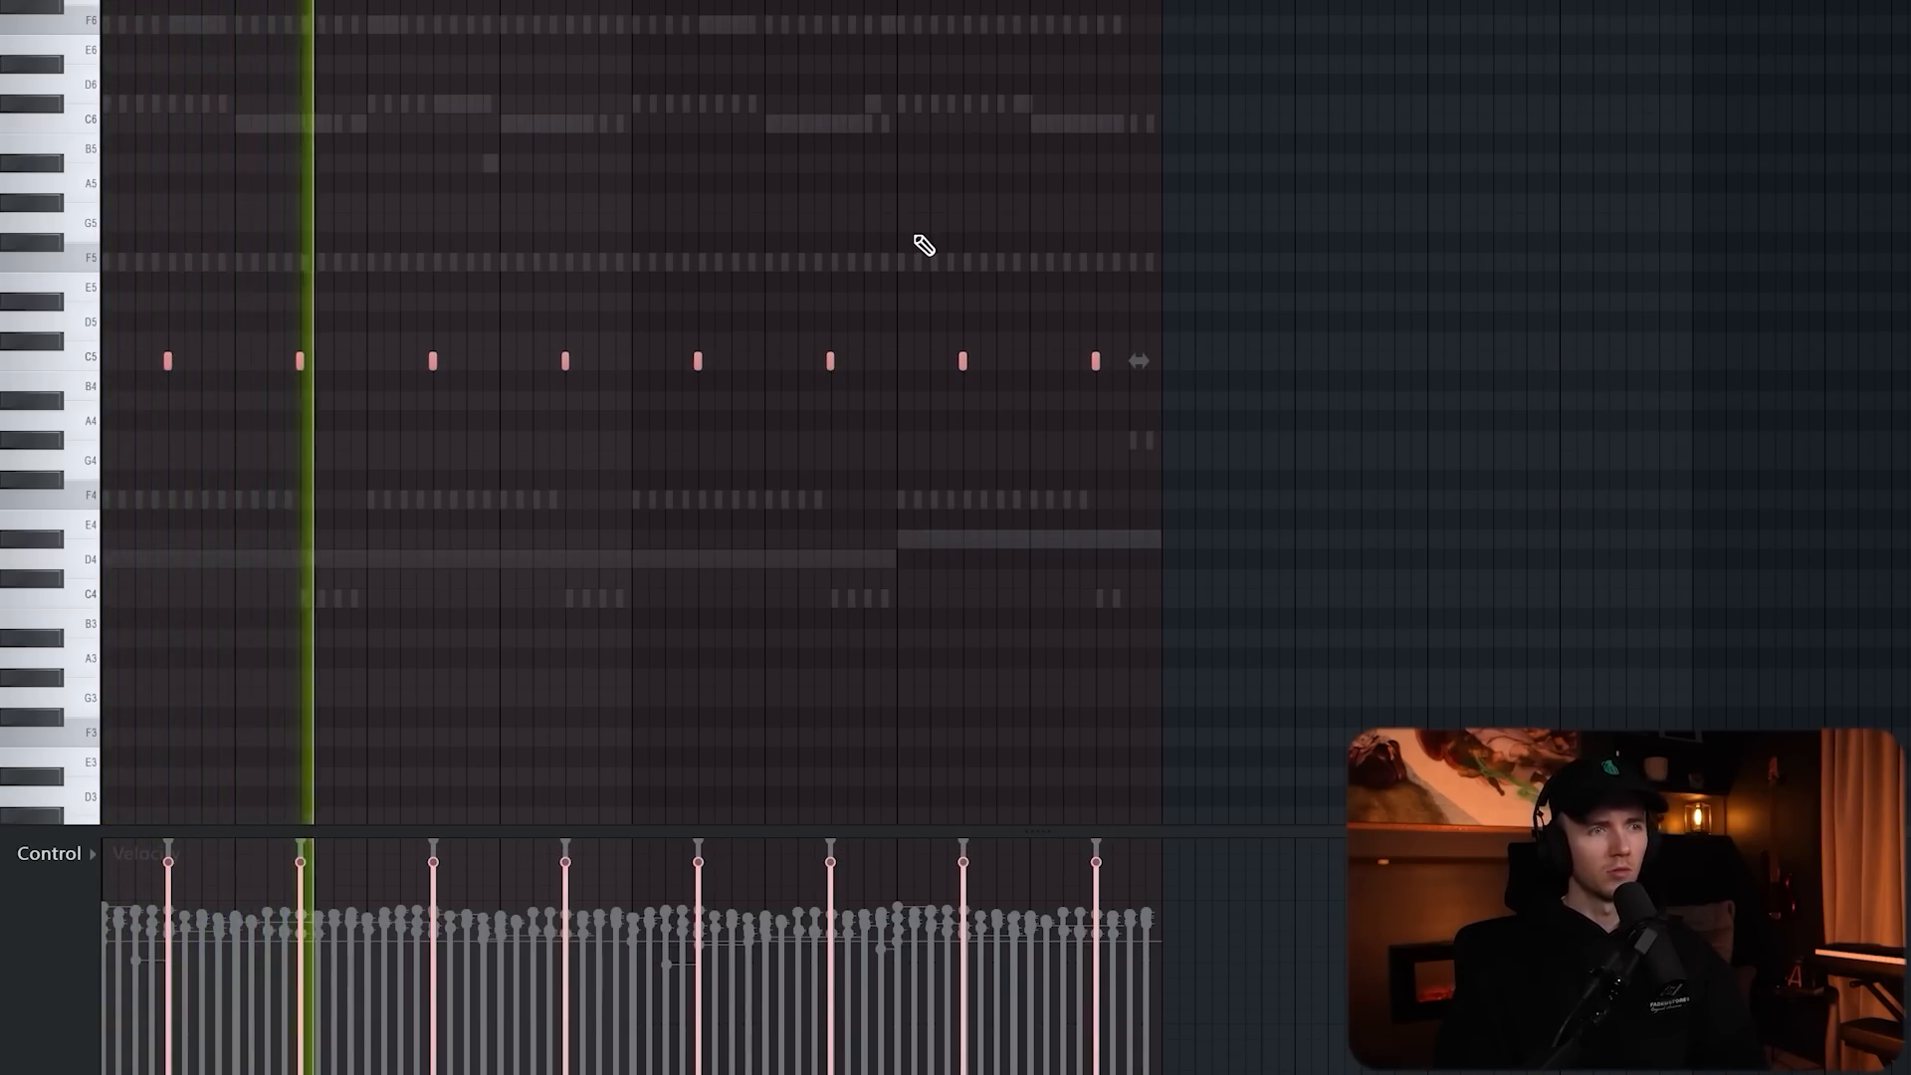
Add a hit for the Decap_snare_..etamorphosis channel on the second snare beat of the other snares and toggle playback.
key(F6)
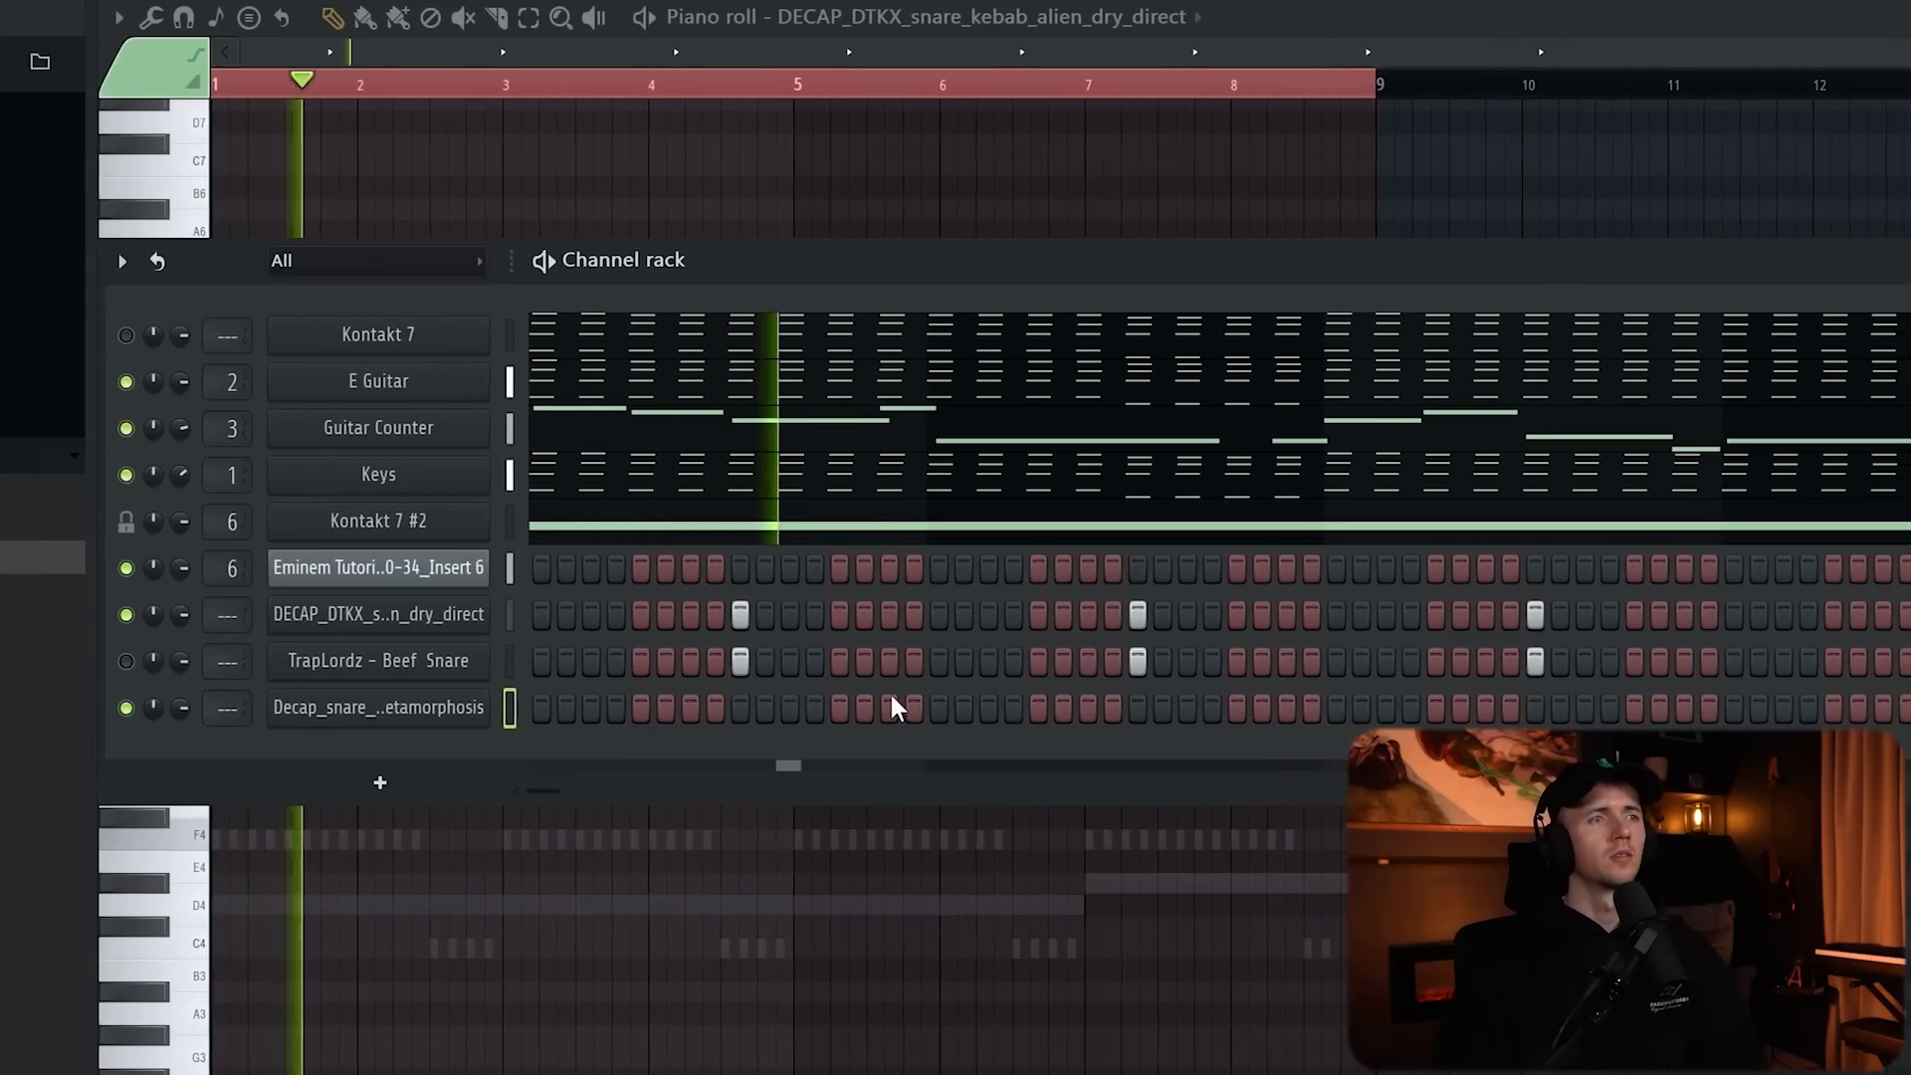
click(1106, 709)
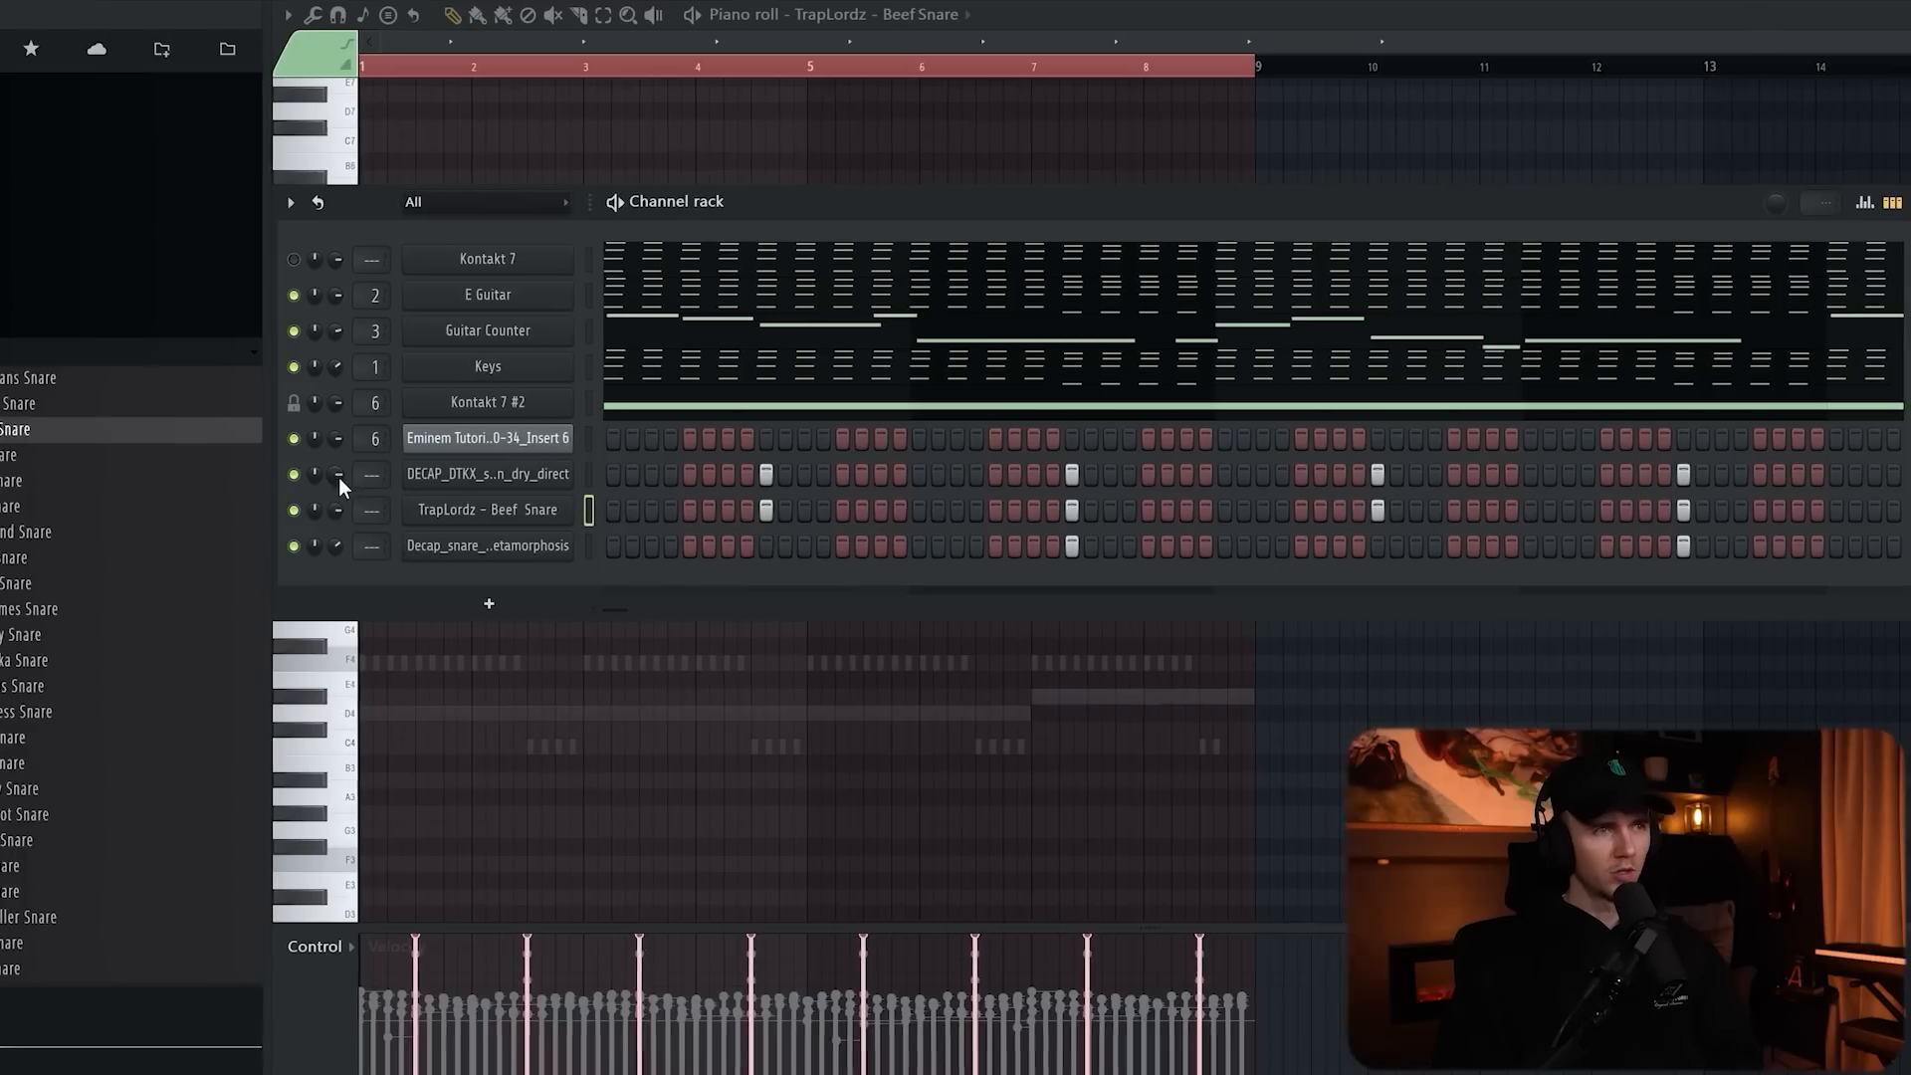
key(space)
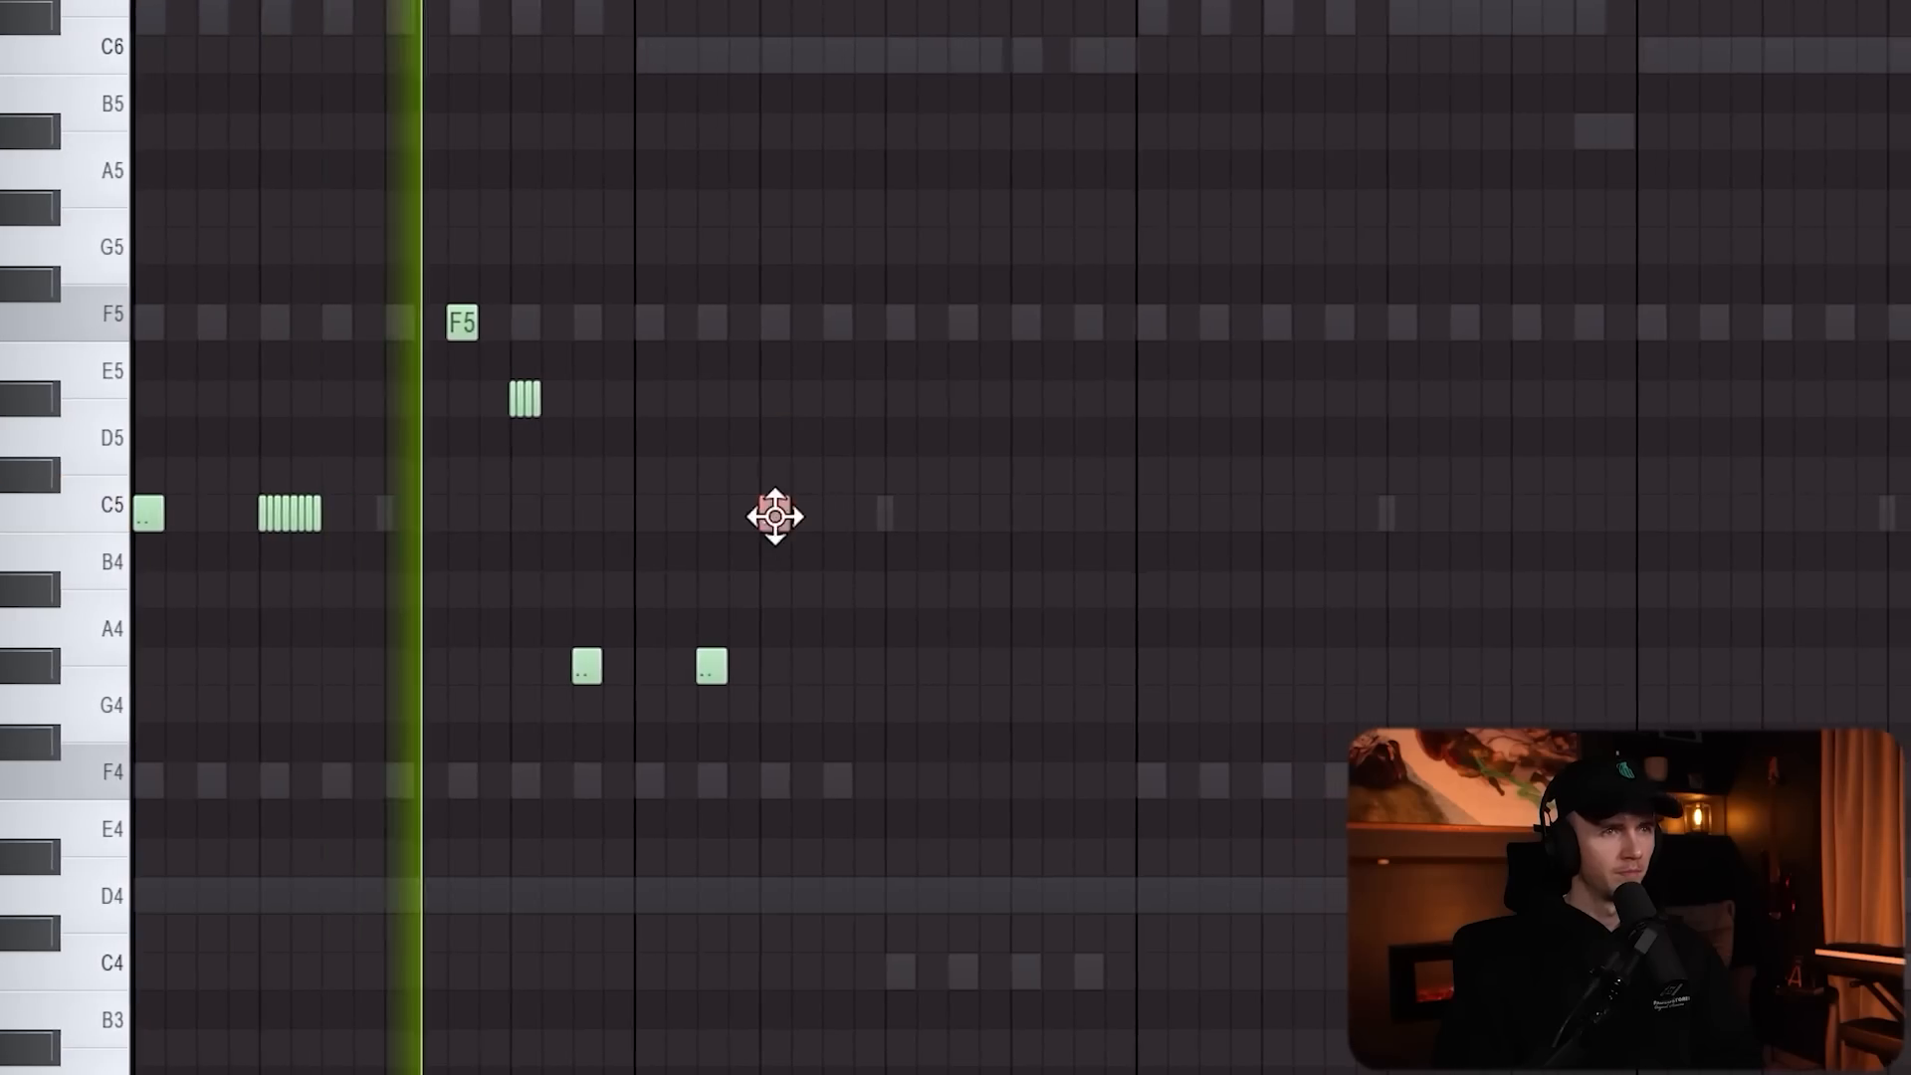
Chop the selected C5 hat note in the second bar into a fast roll with an adjusted time multiplier.
key(alt+u)
mouse_move(1135, 358)
mouse_down()
mouse_move(1135, 383)
mouse_move(1135, 364)
mouse_up()
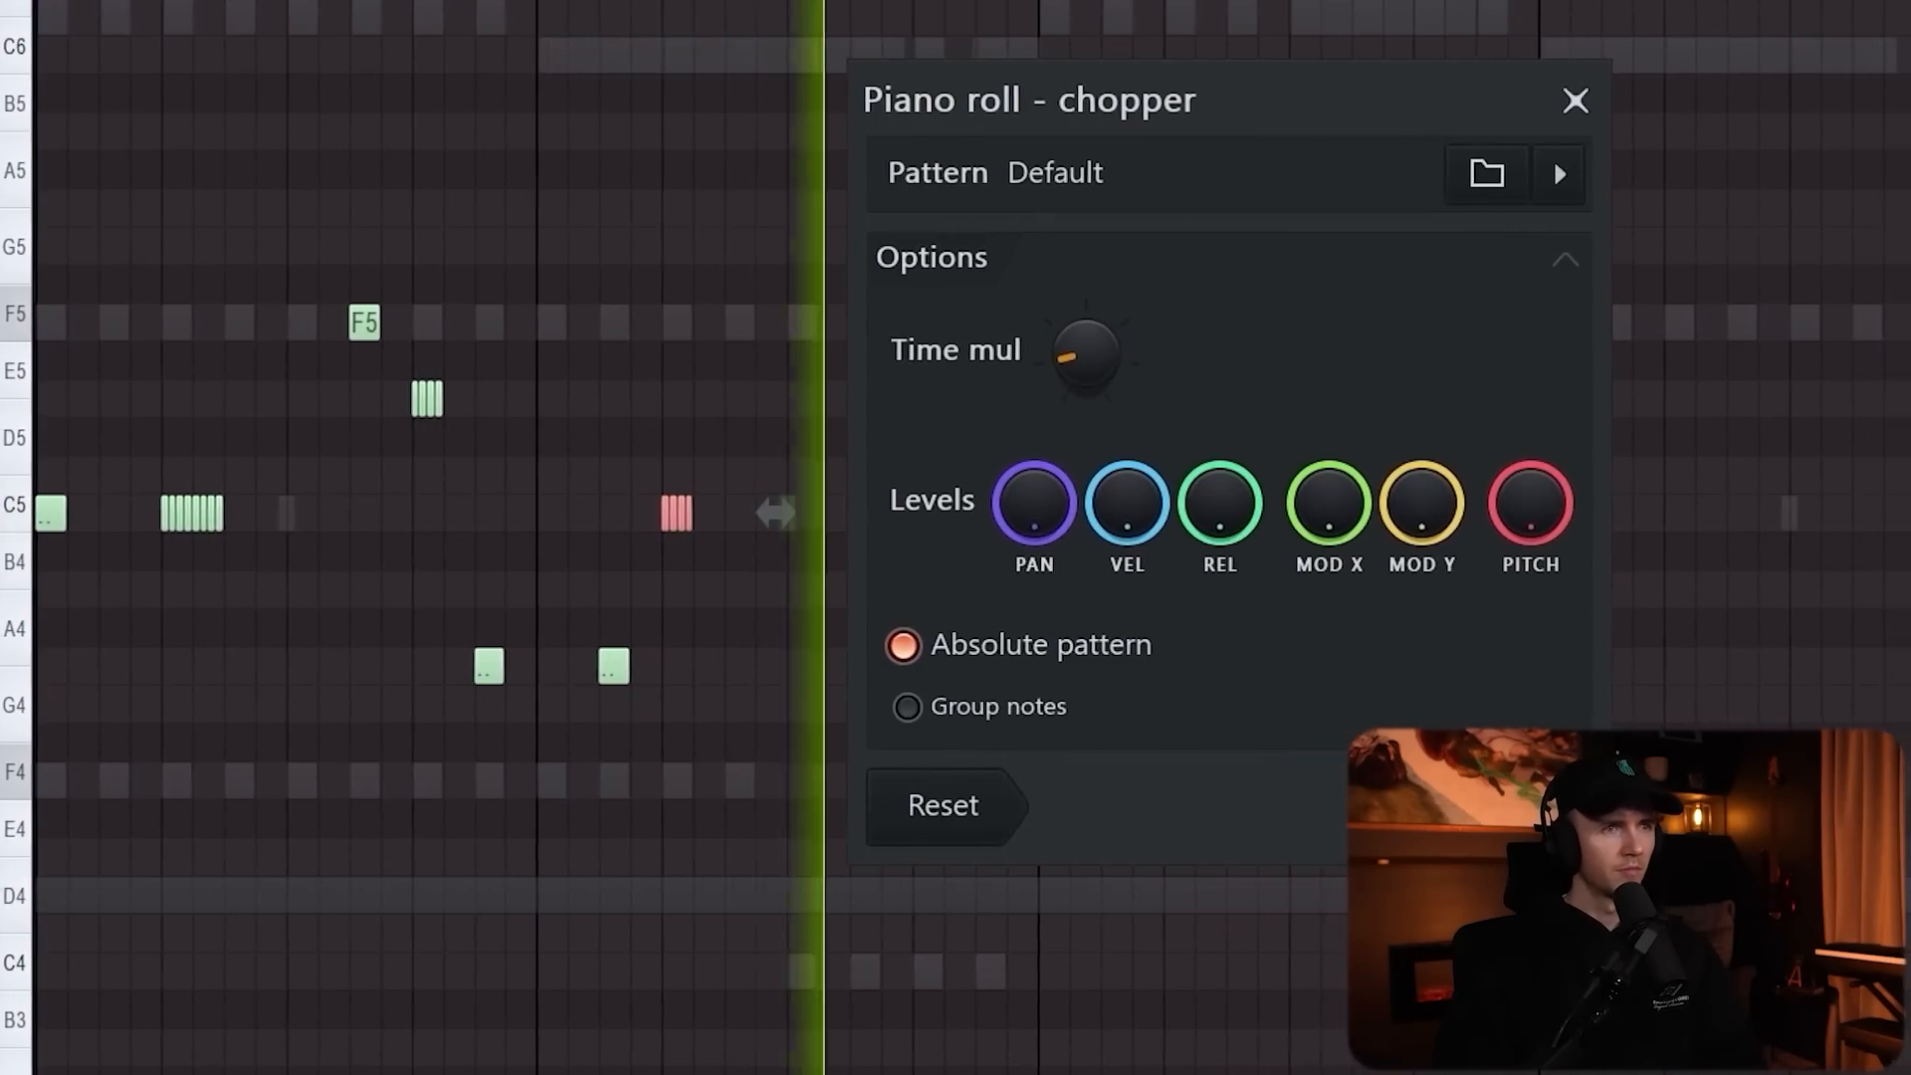
click(1513, 806)
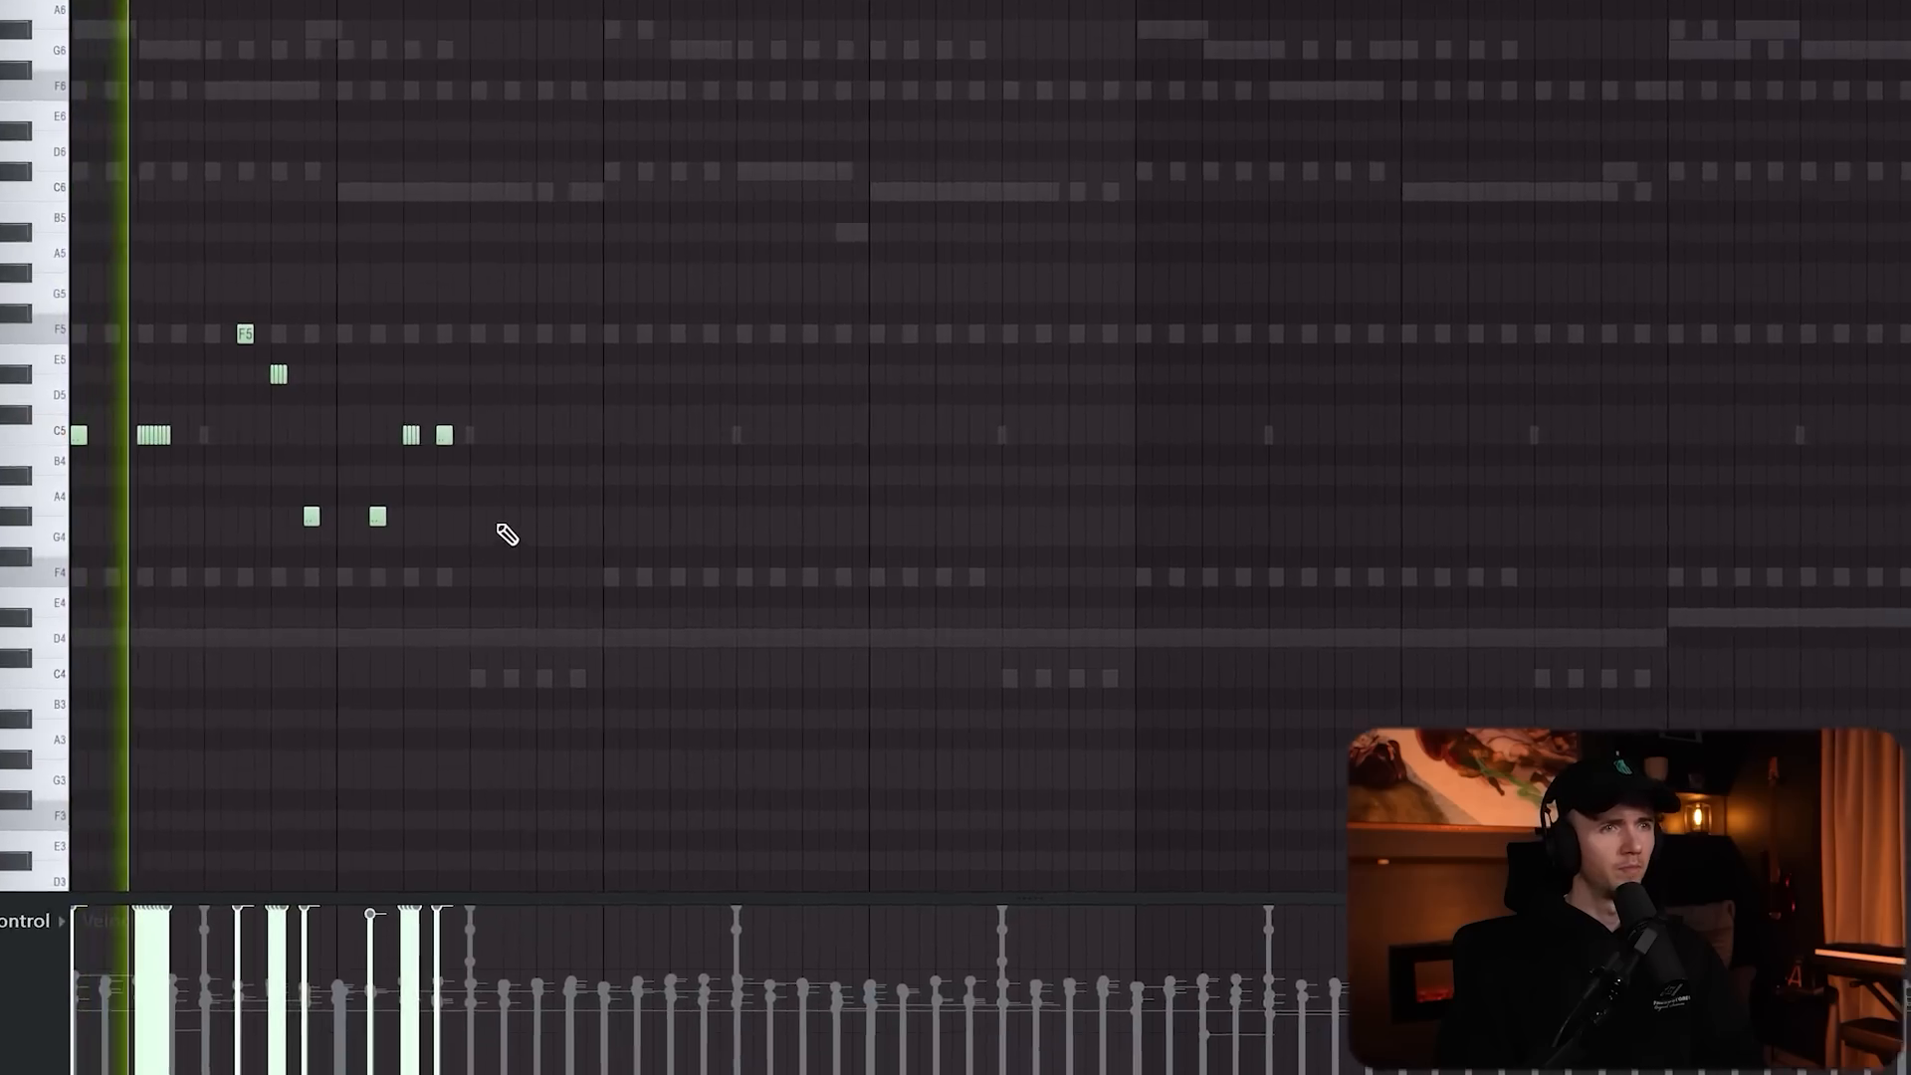
Add a G#4 hat note in the second bar, shifted one step later, and chop the bar's last hat note into a roll.
click(505, 531)
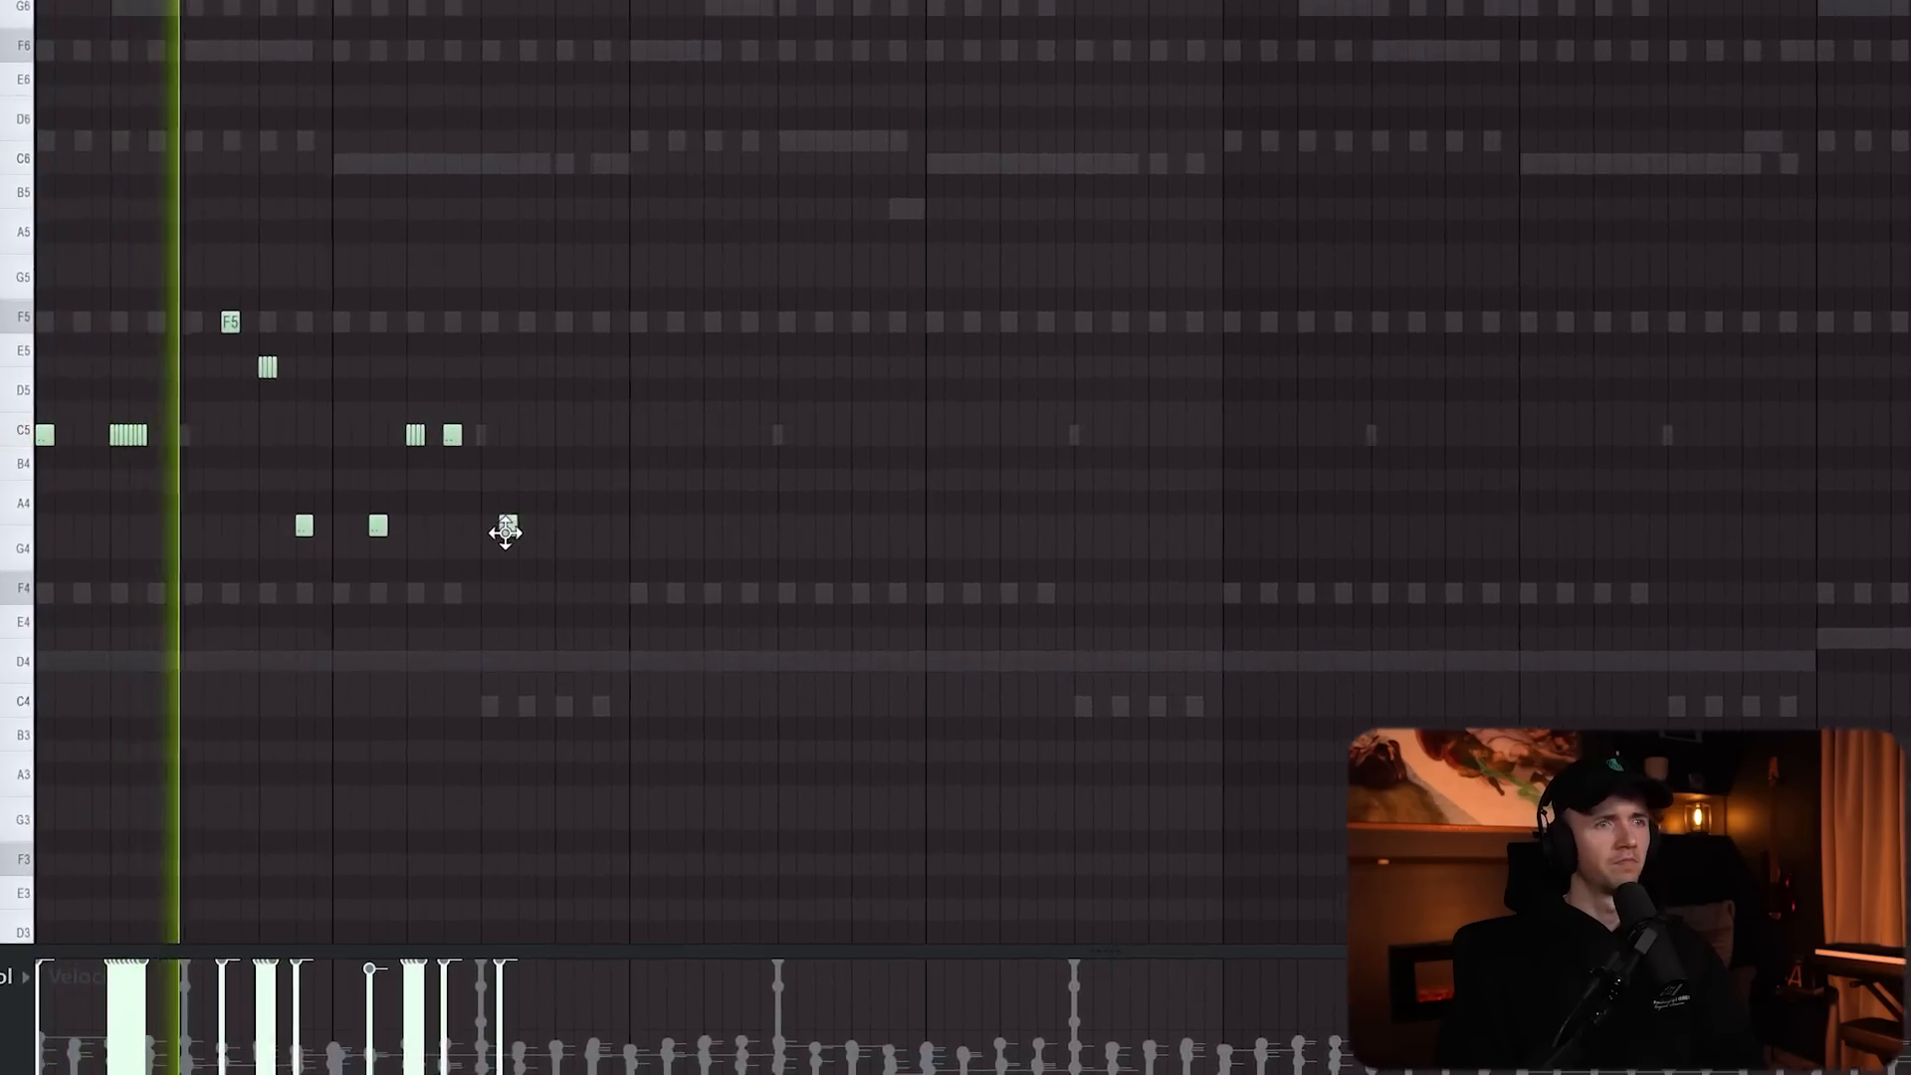
drag(505, 530, 522, 531)
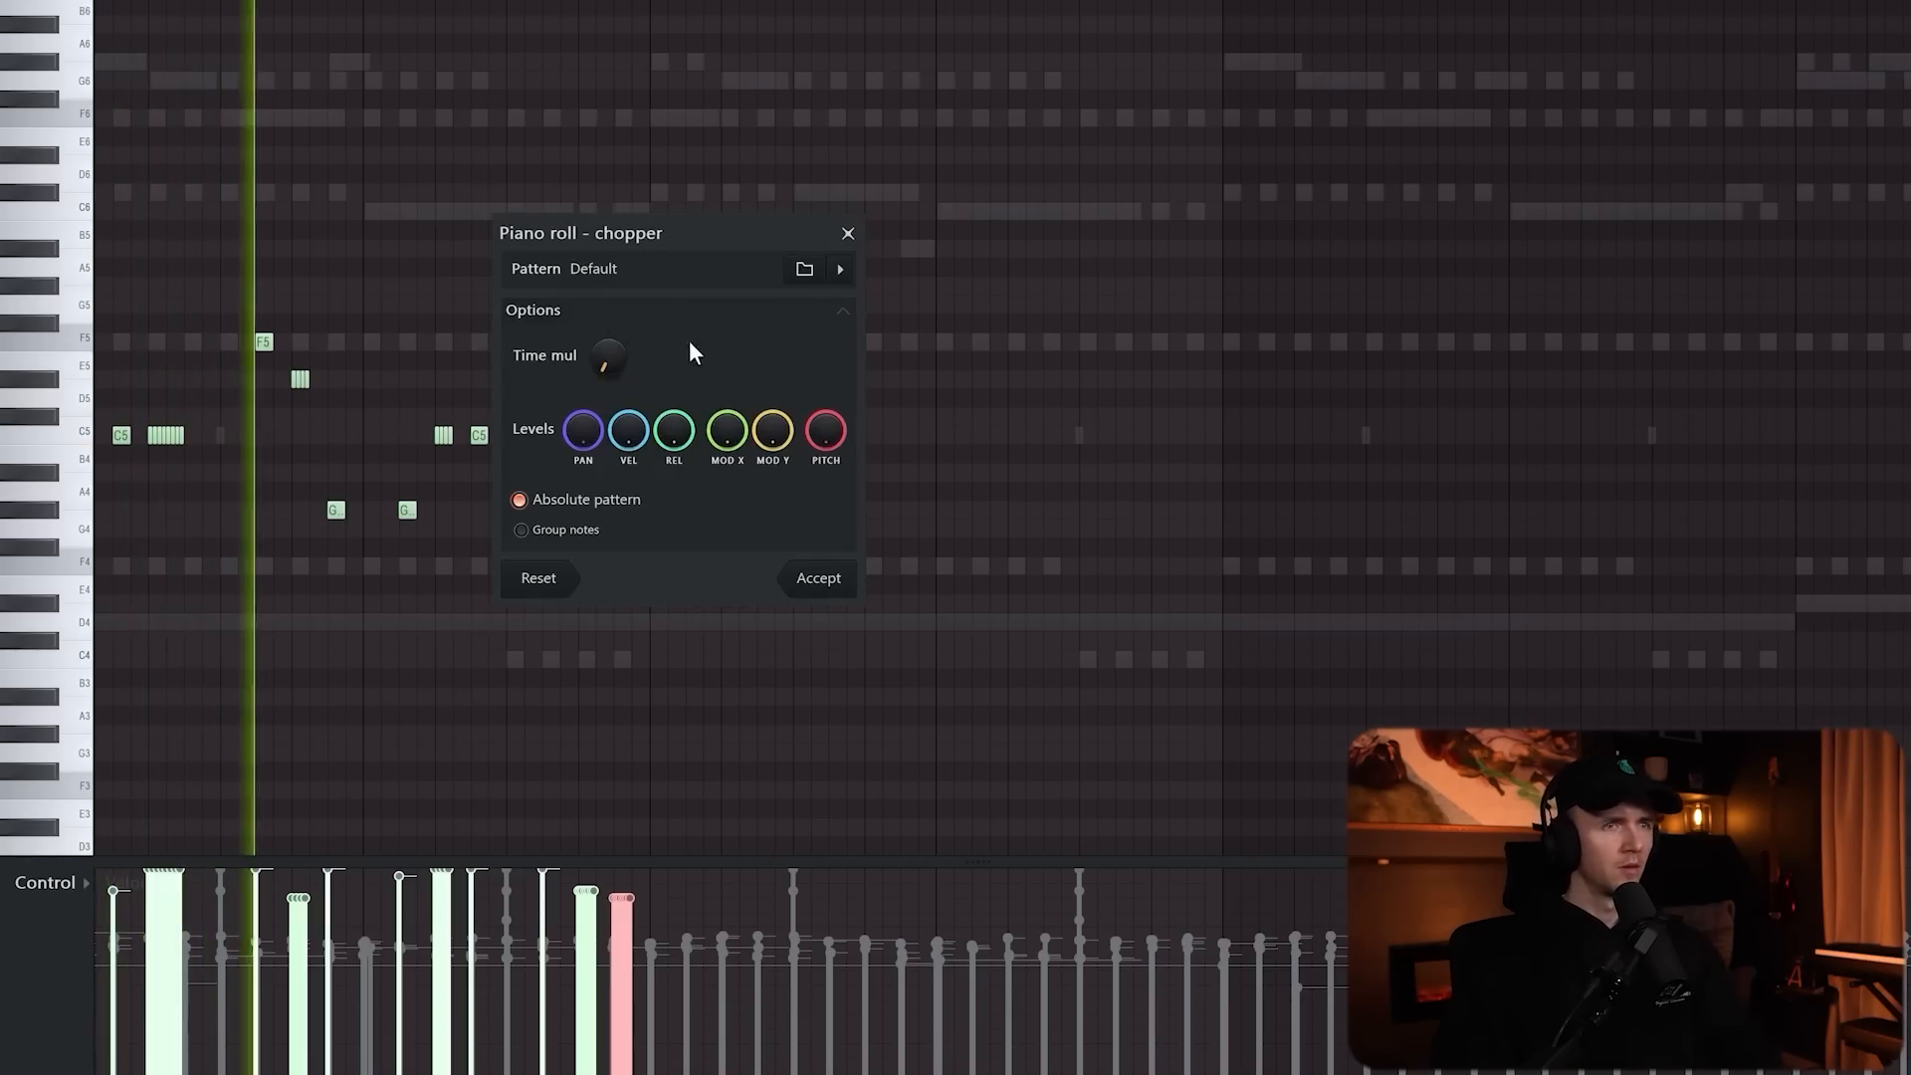
click(818, 573)
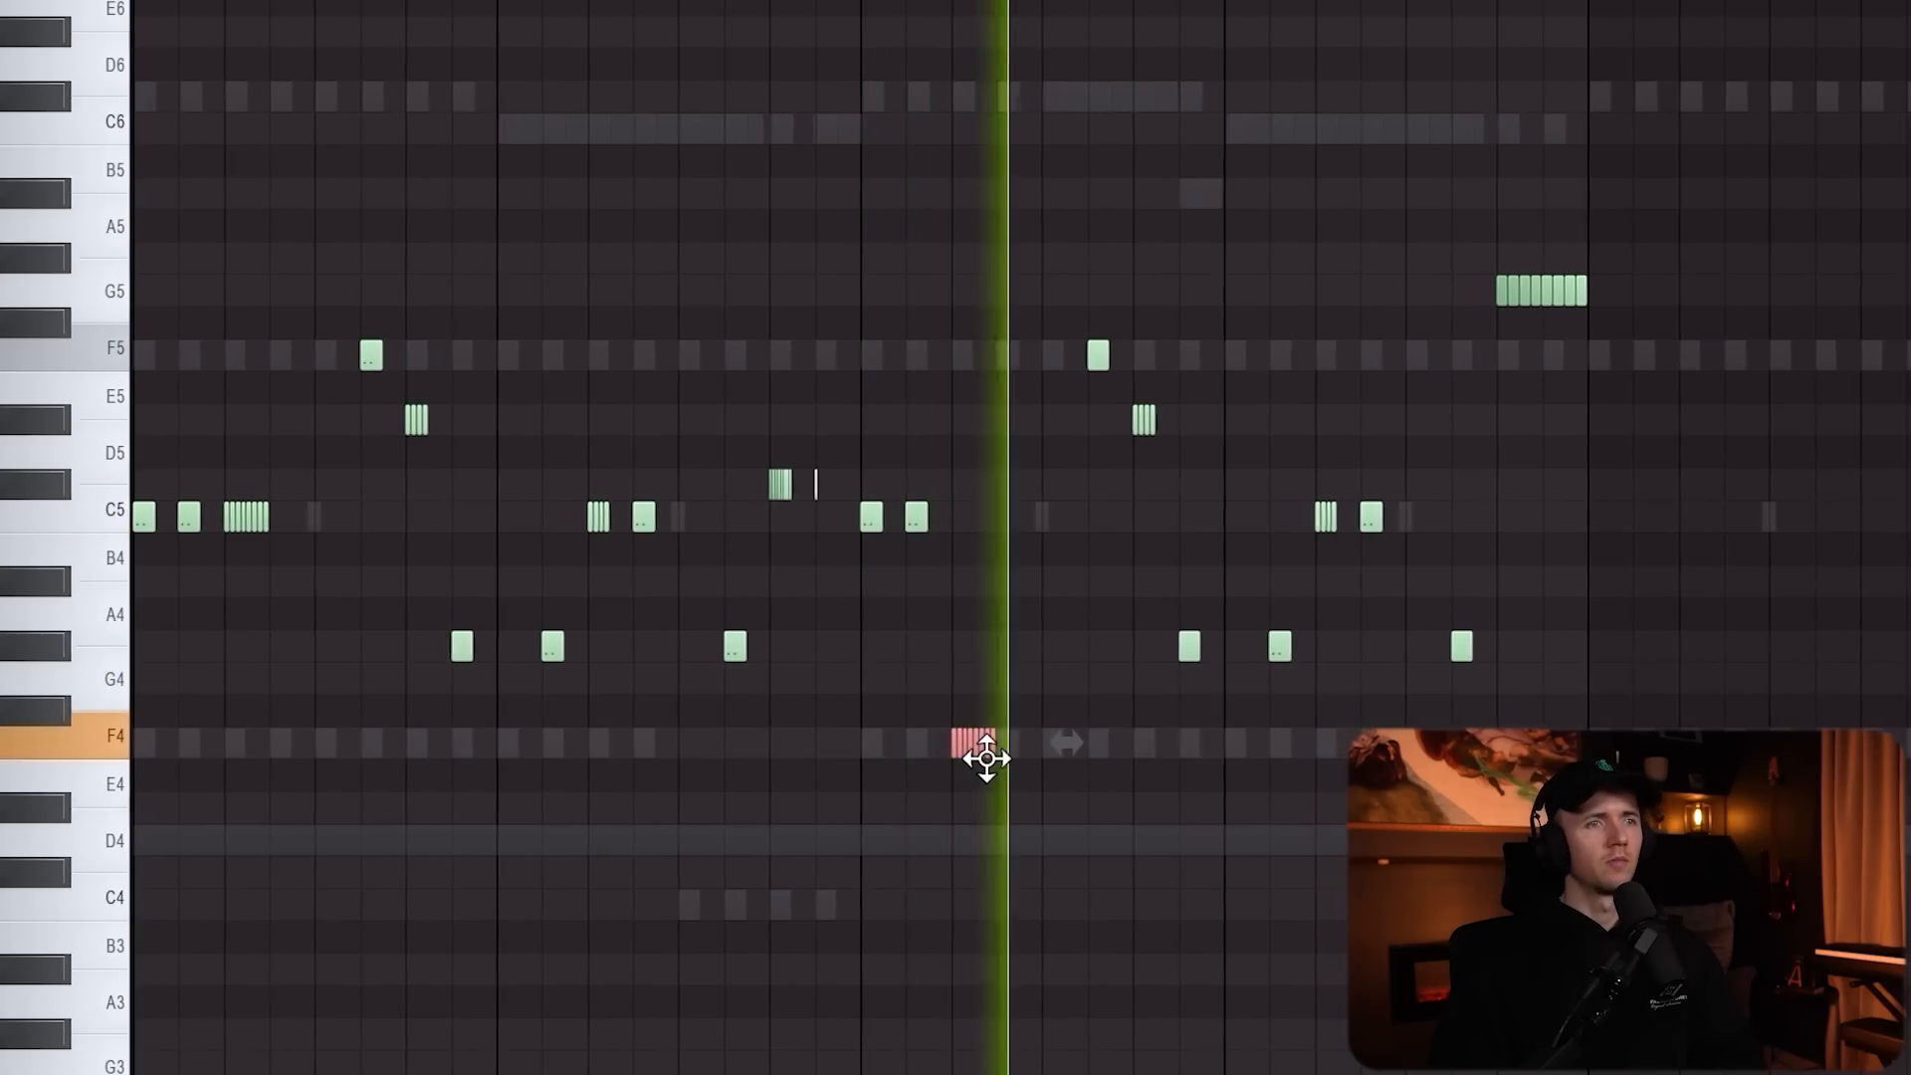
Lower the two G#4 hat notes around the start of the fourth bar to F4.
drag(1119, 625, 1232, 755)
ctrl+click(1116, 645)
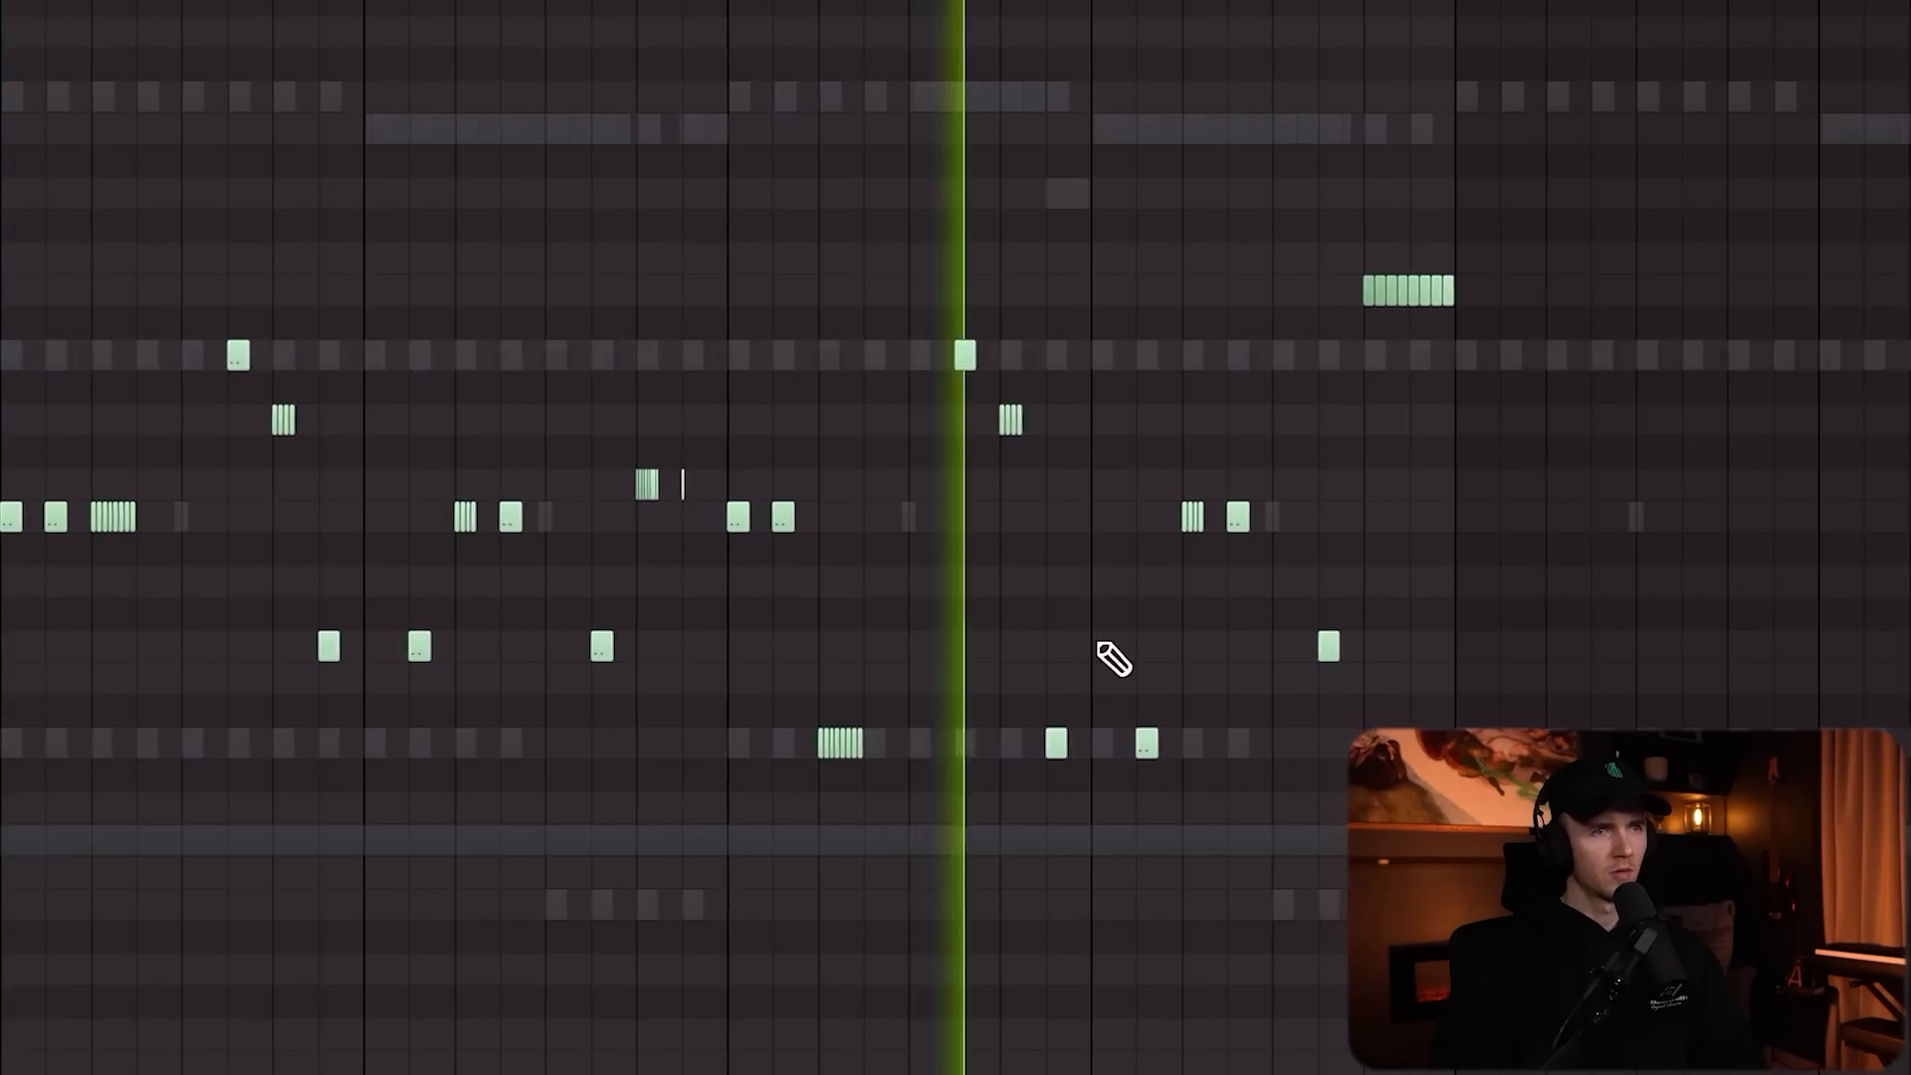
scroll(1079, 640, down, 2)
scroll(1015, 638, up, 4)
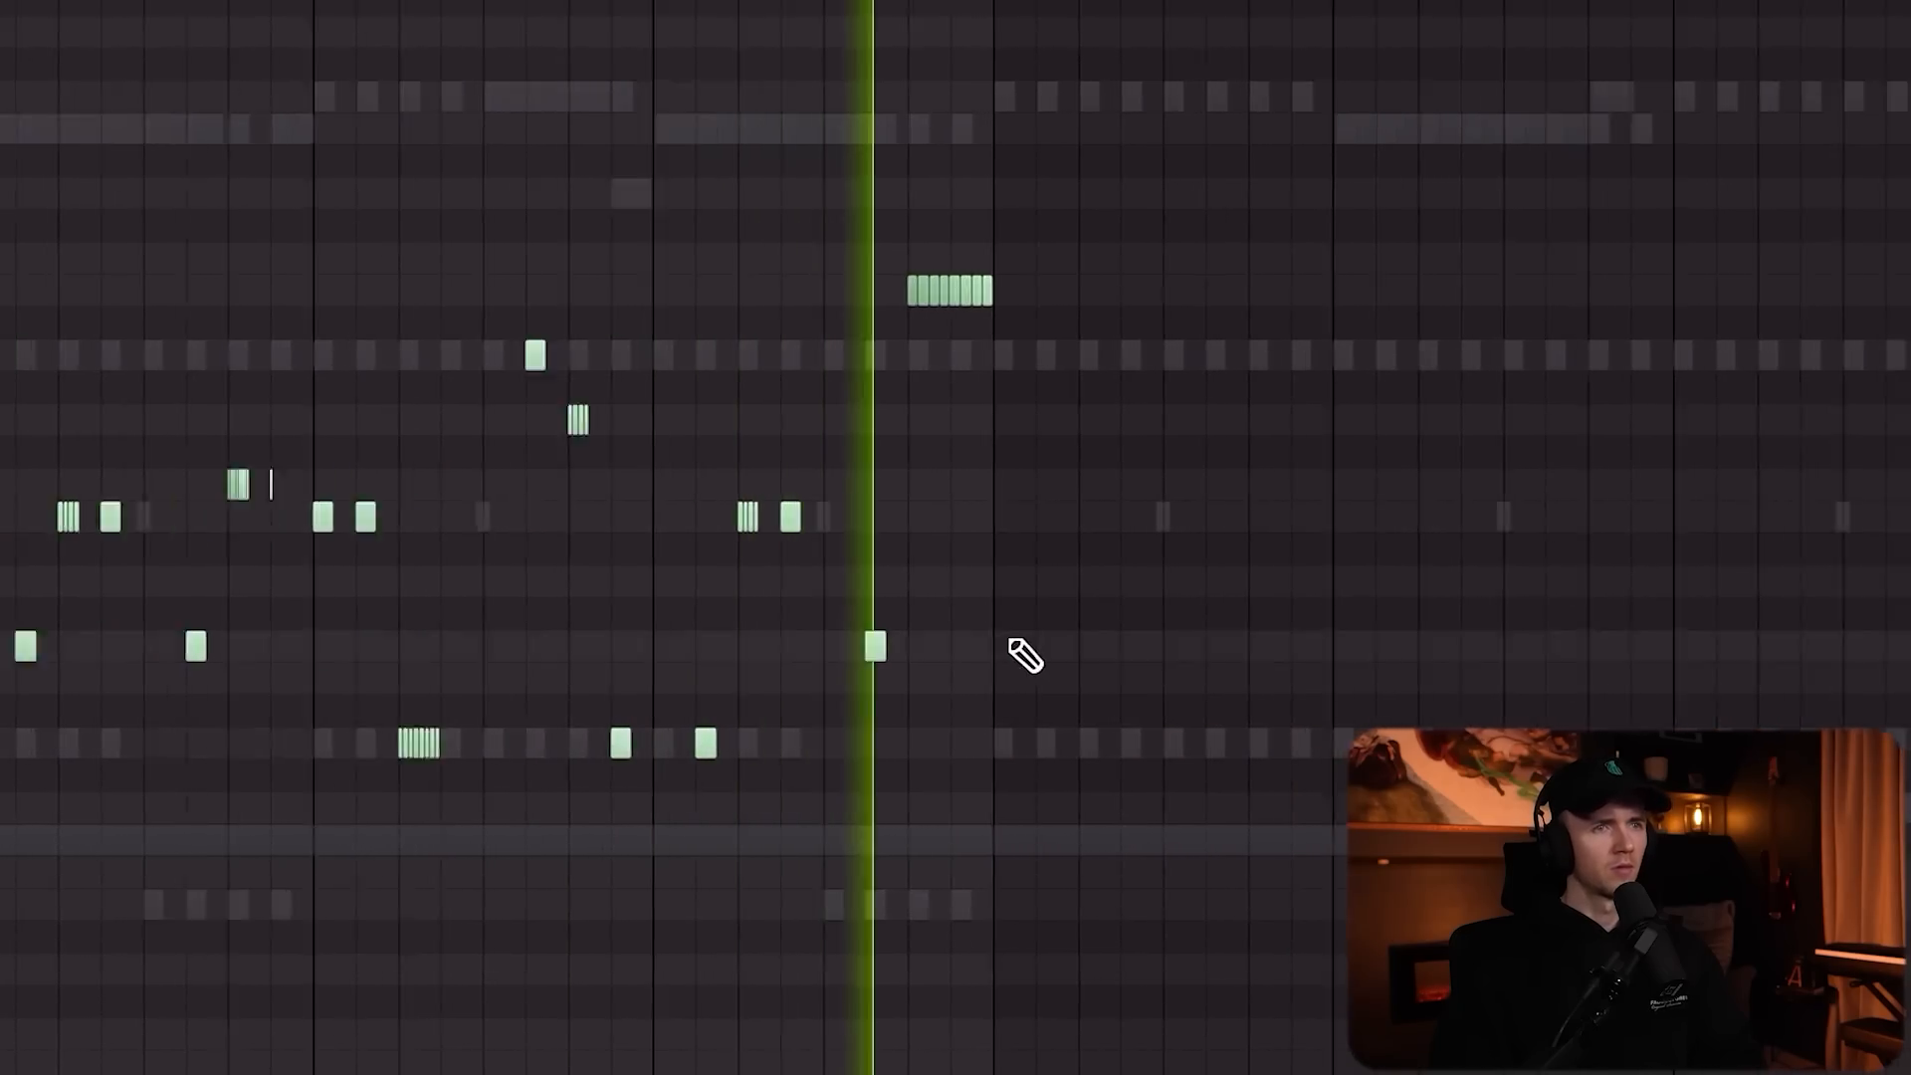
Duplicate the four-bar hat pattern to fill the following bars and clear the selection.
scroll(1014, 637, down, 3)
key(ctrl+b)
key(ctrl+a)
key(ctrl+d)
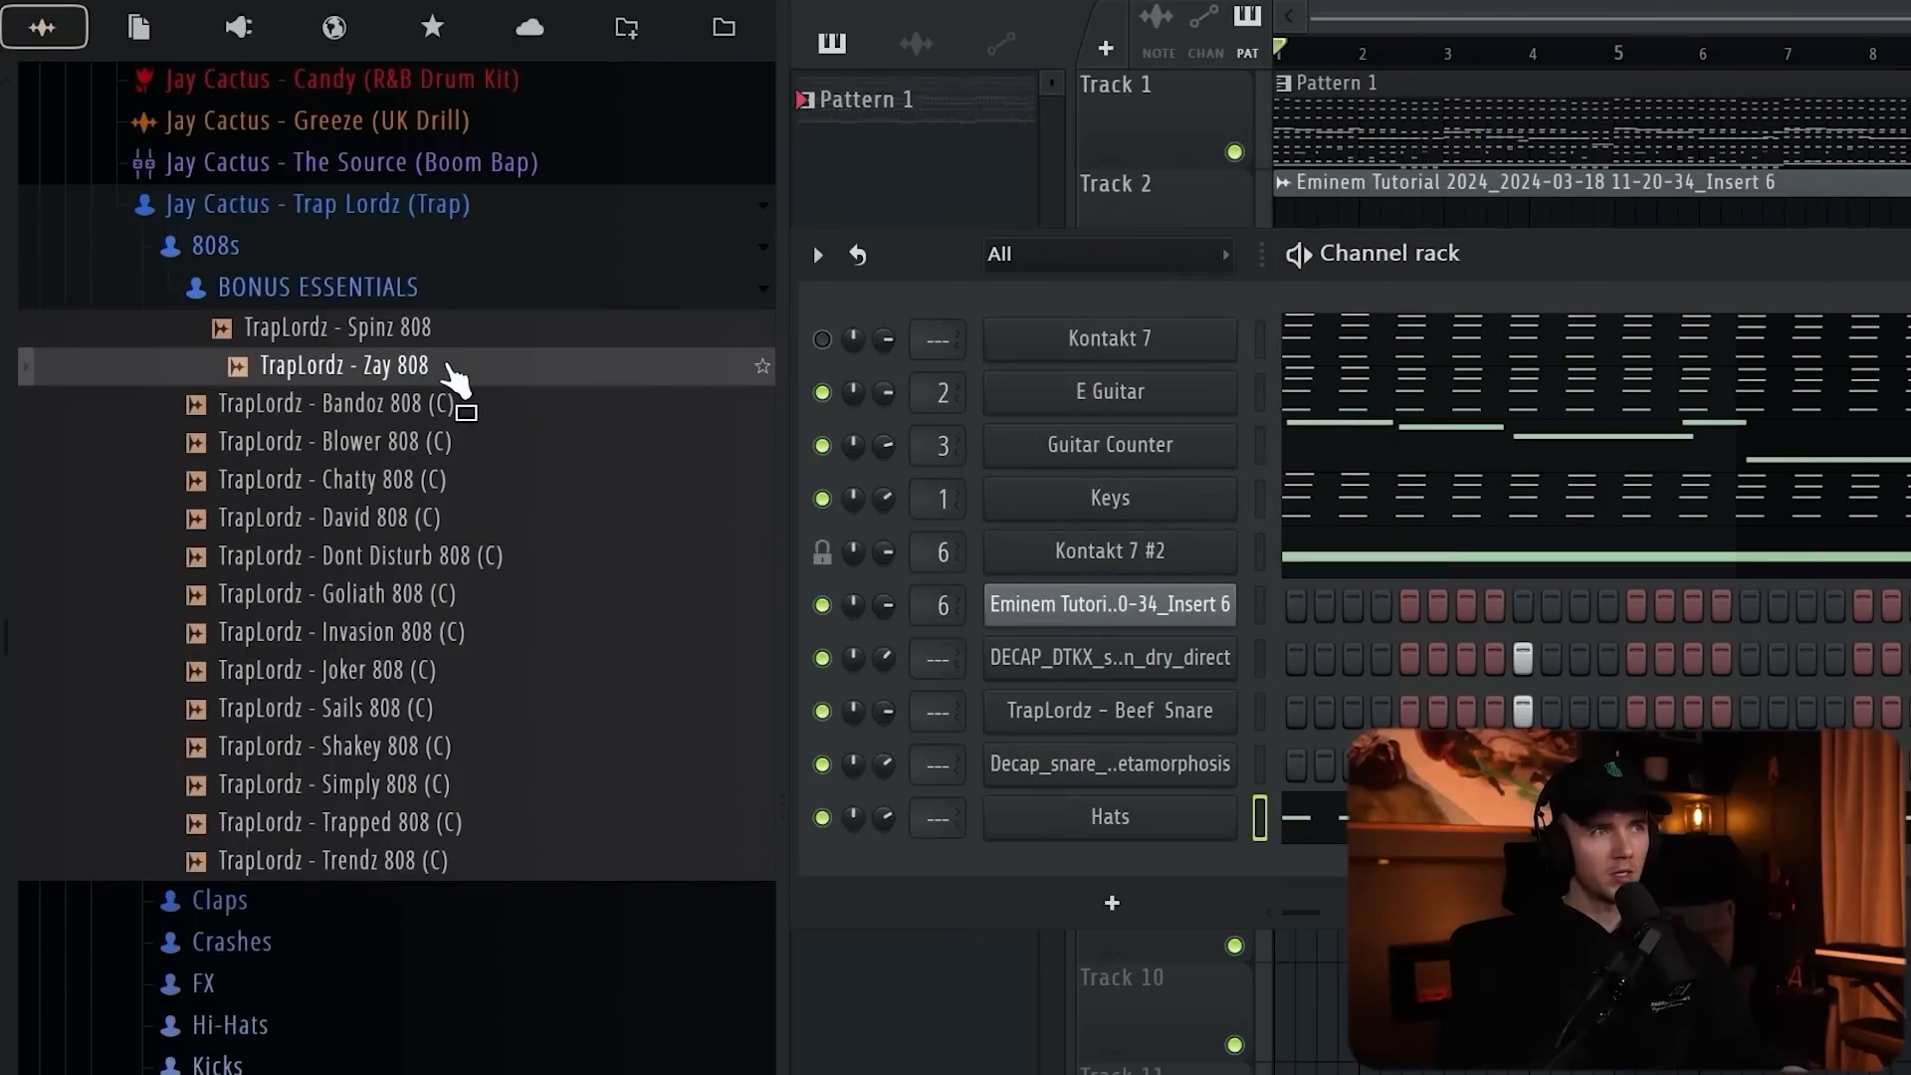
Add the TrapLordz - Zay 808 sample as a channel below Hats and place an F5 note in its second bar.
drag(452, 384, 1195, 856)
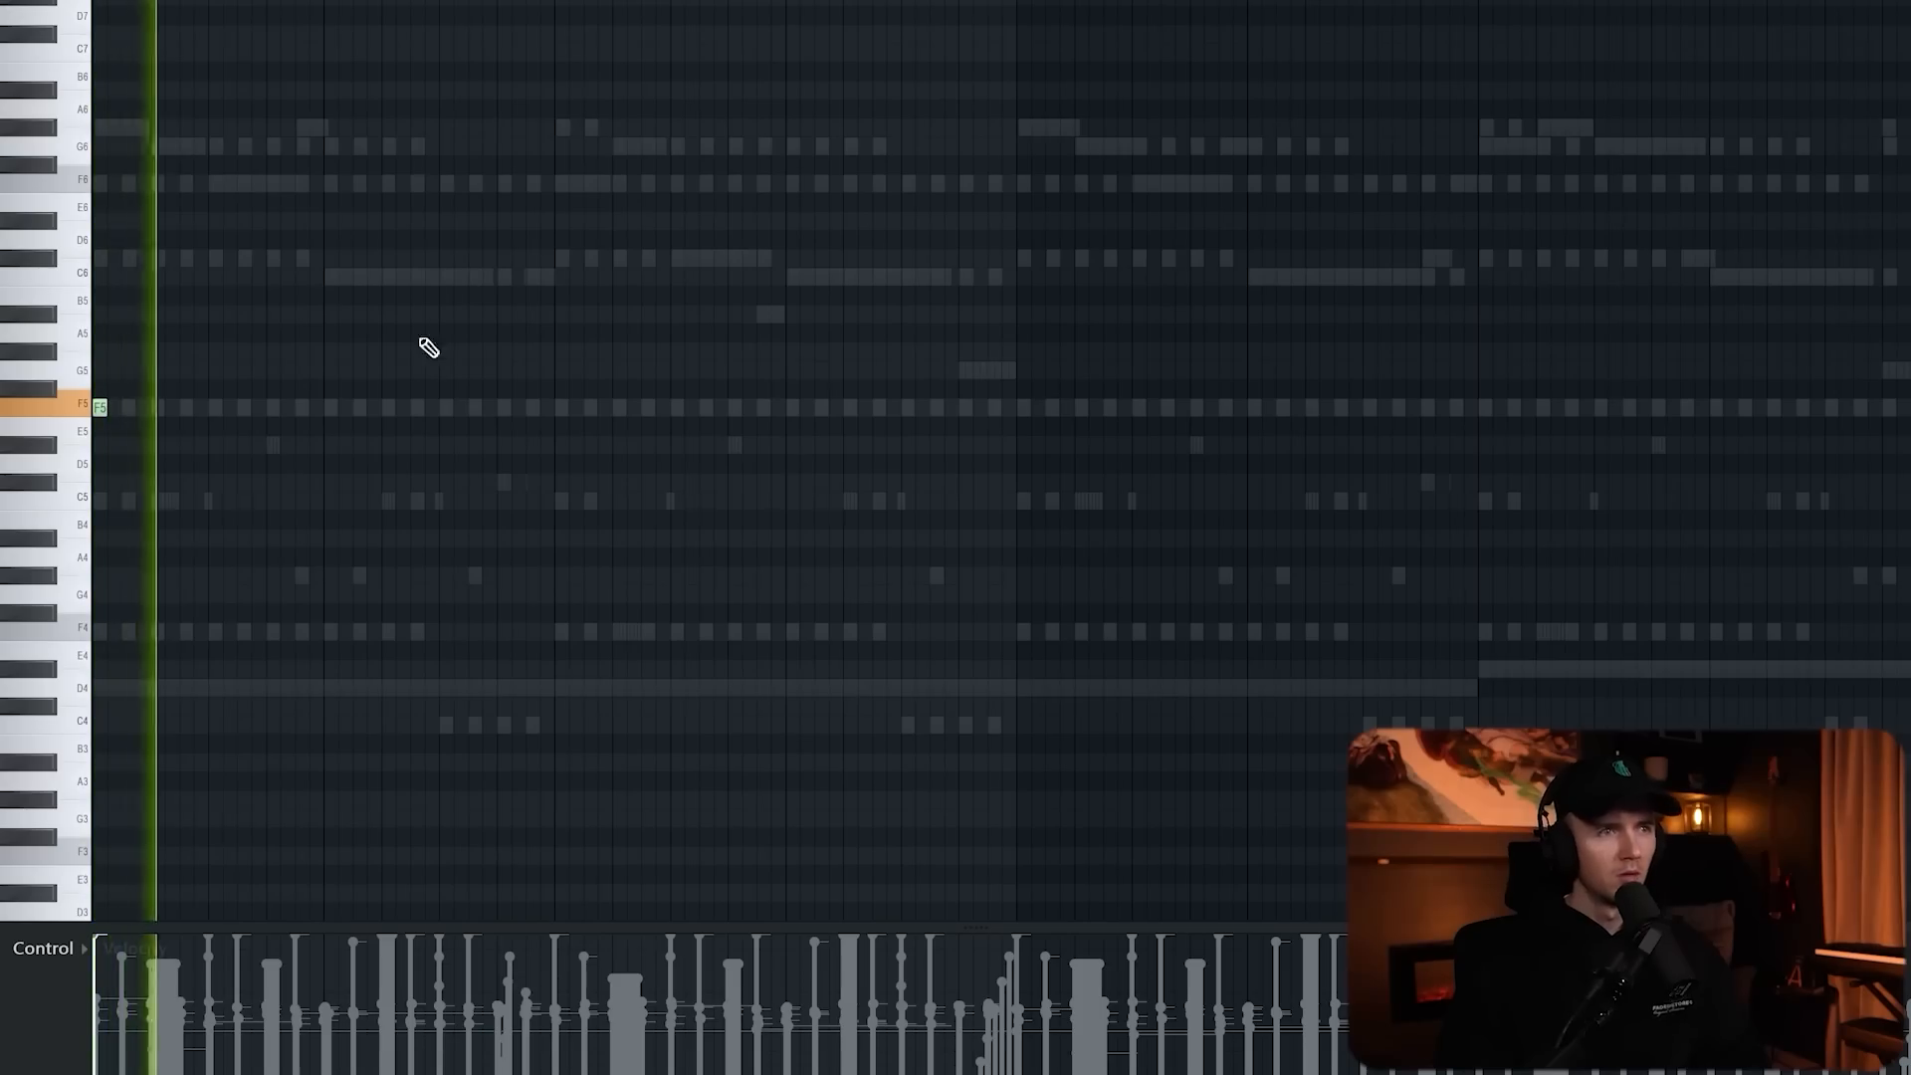
click(363, 408)
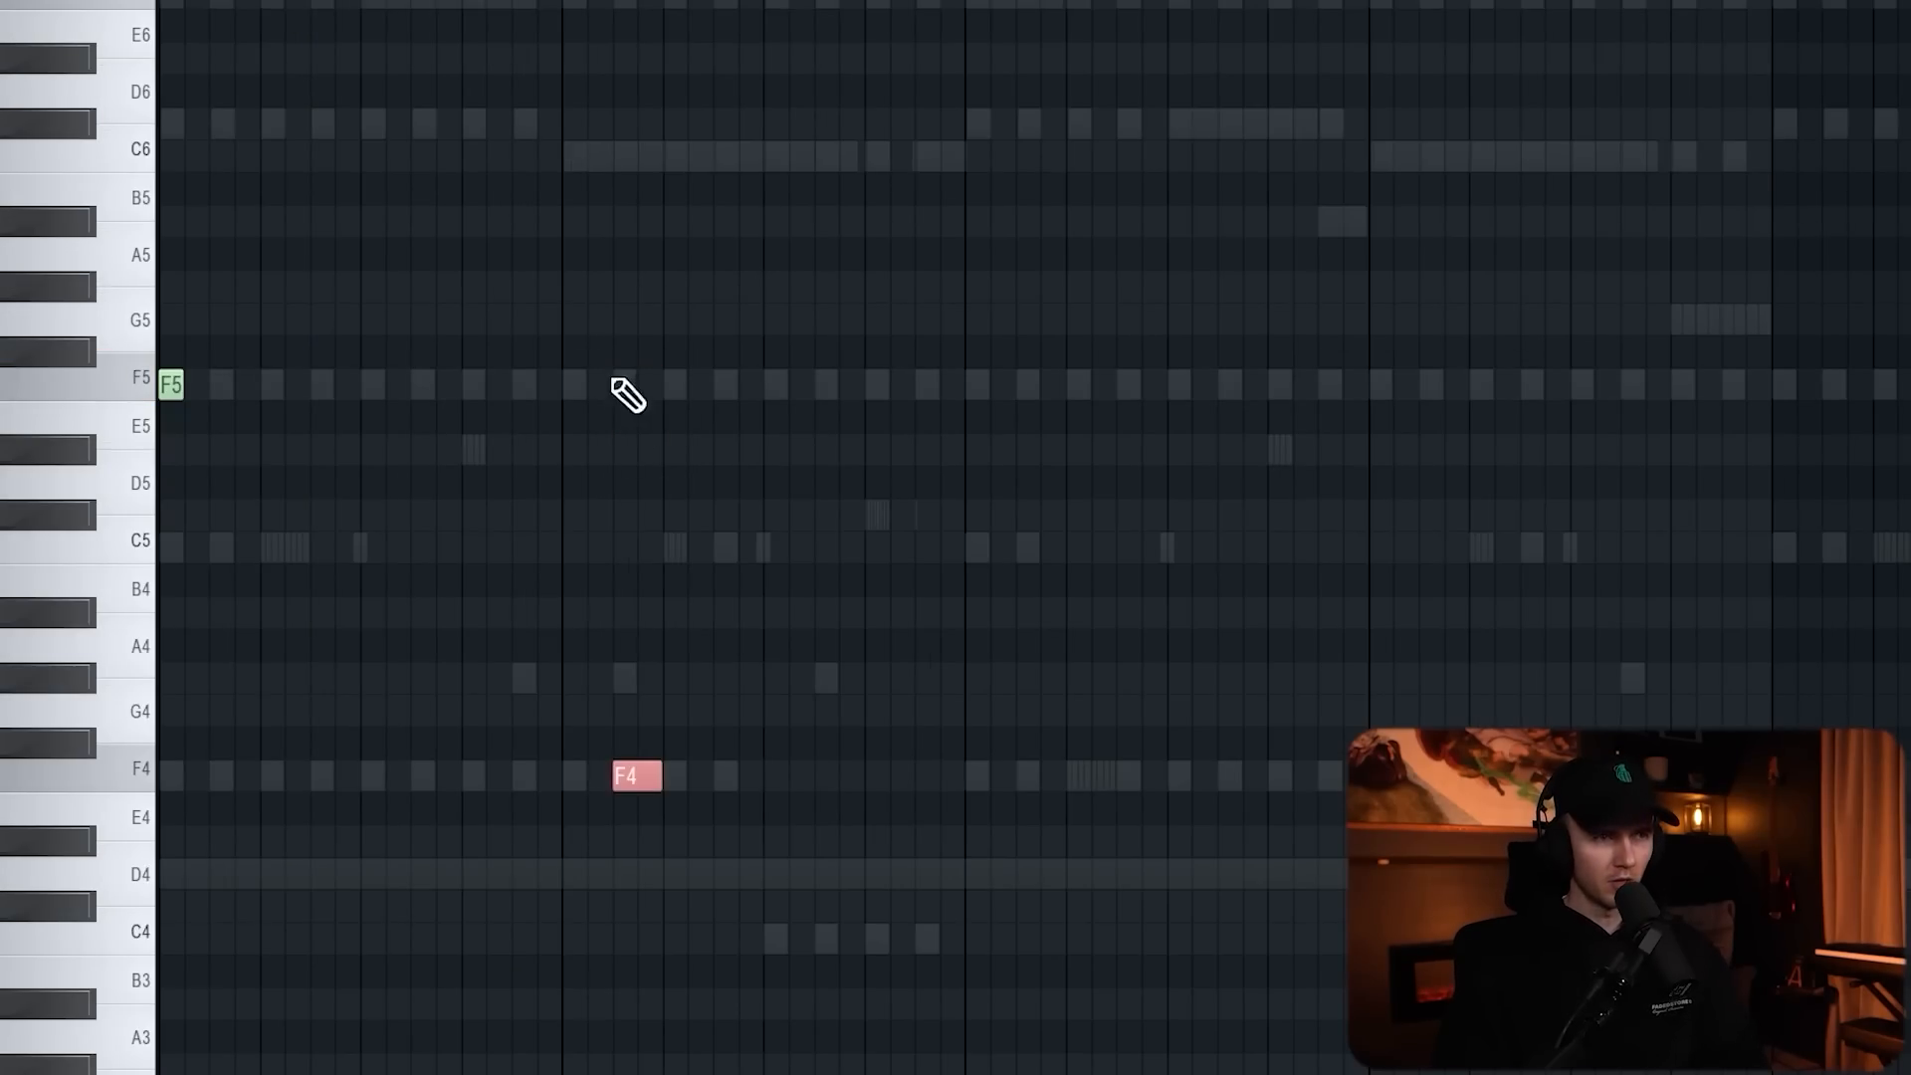
key(space)
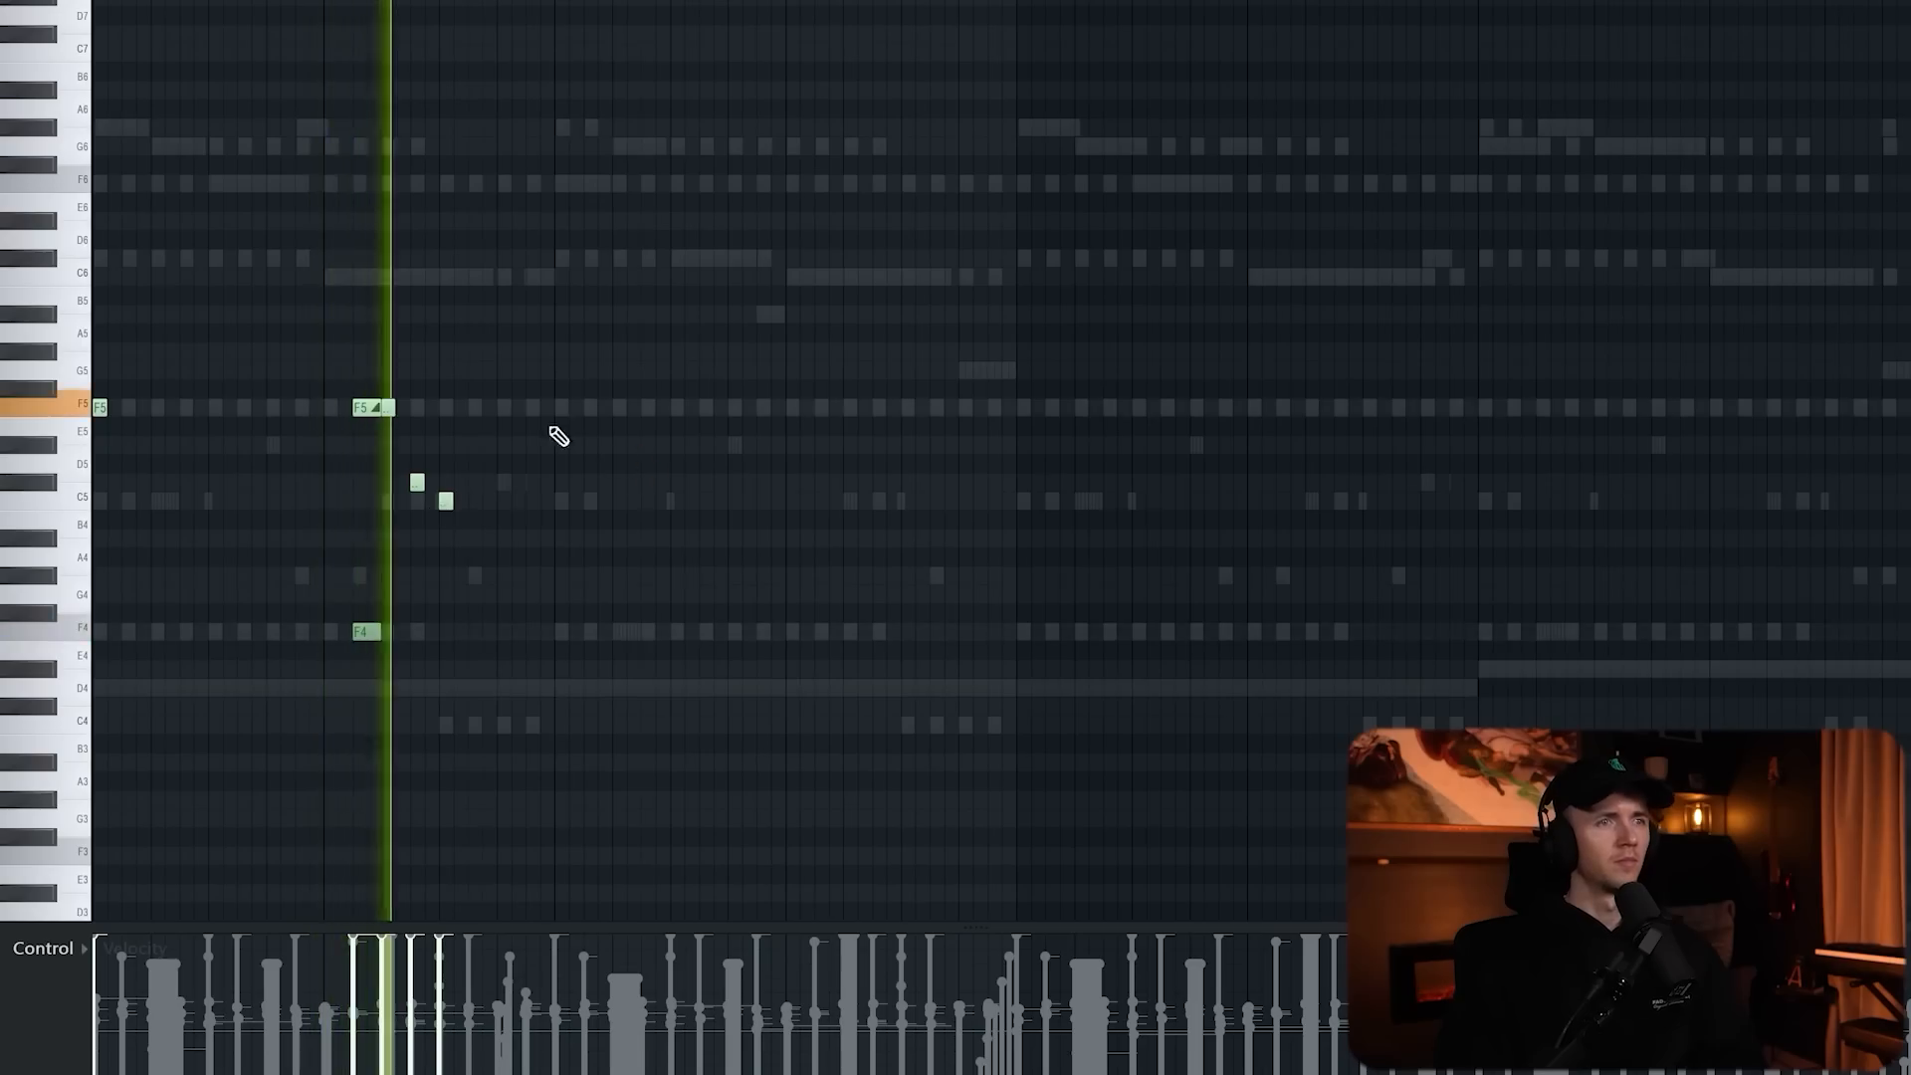
Duplicate the two-bar 808 phrase across the pattern and delete a note from its first pass.
key(ctrl+a)
drag(654, 17, 549, 12)
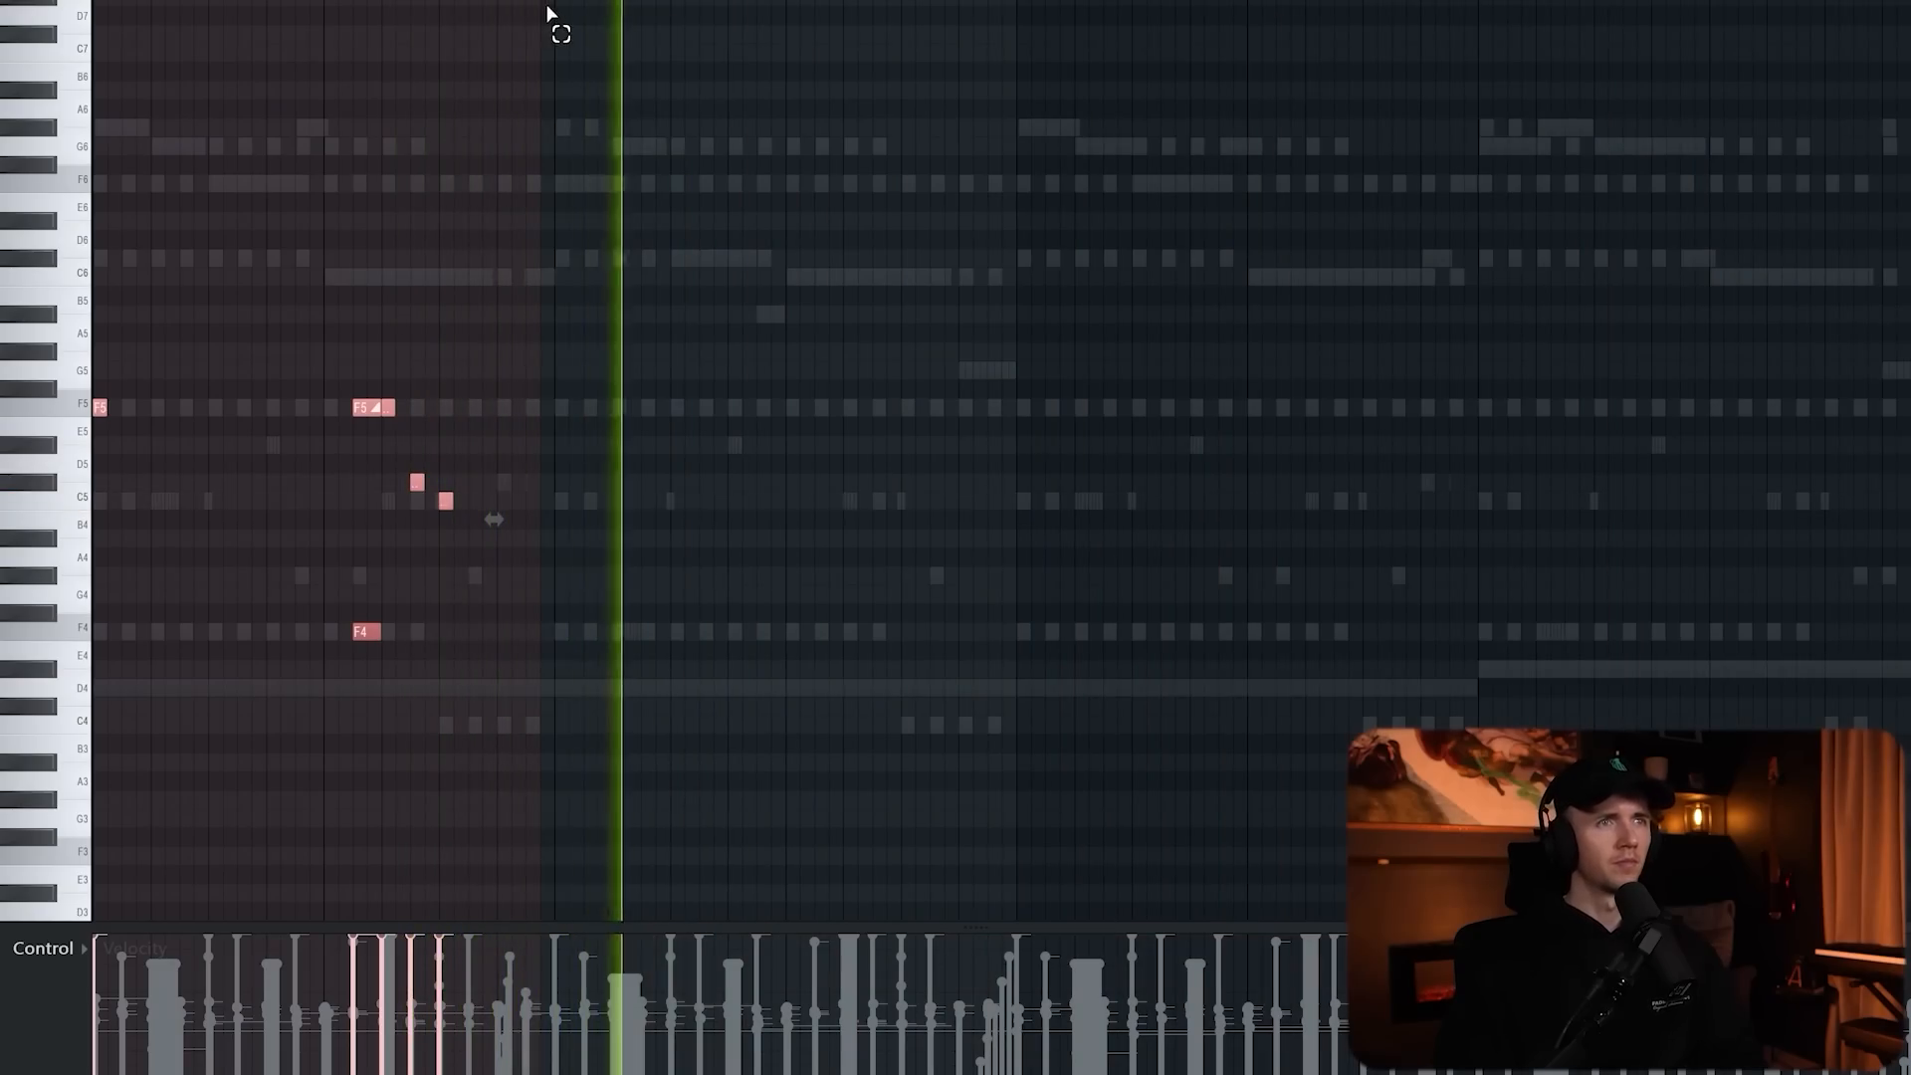
key(ctrl+b)
key(ctrl+d)
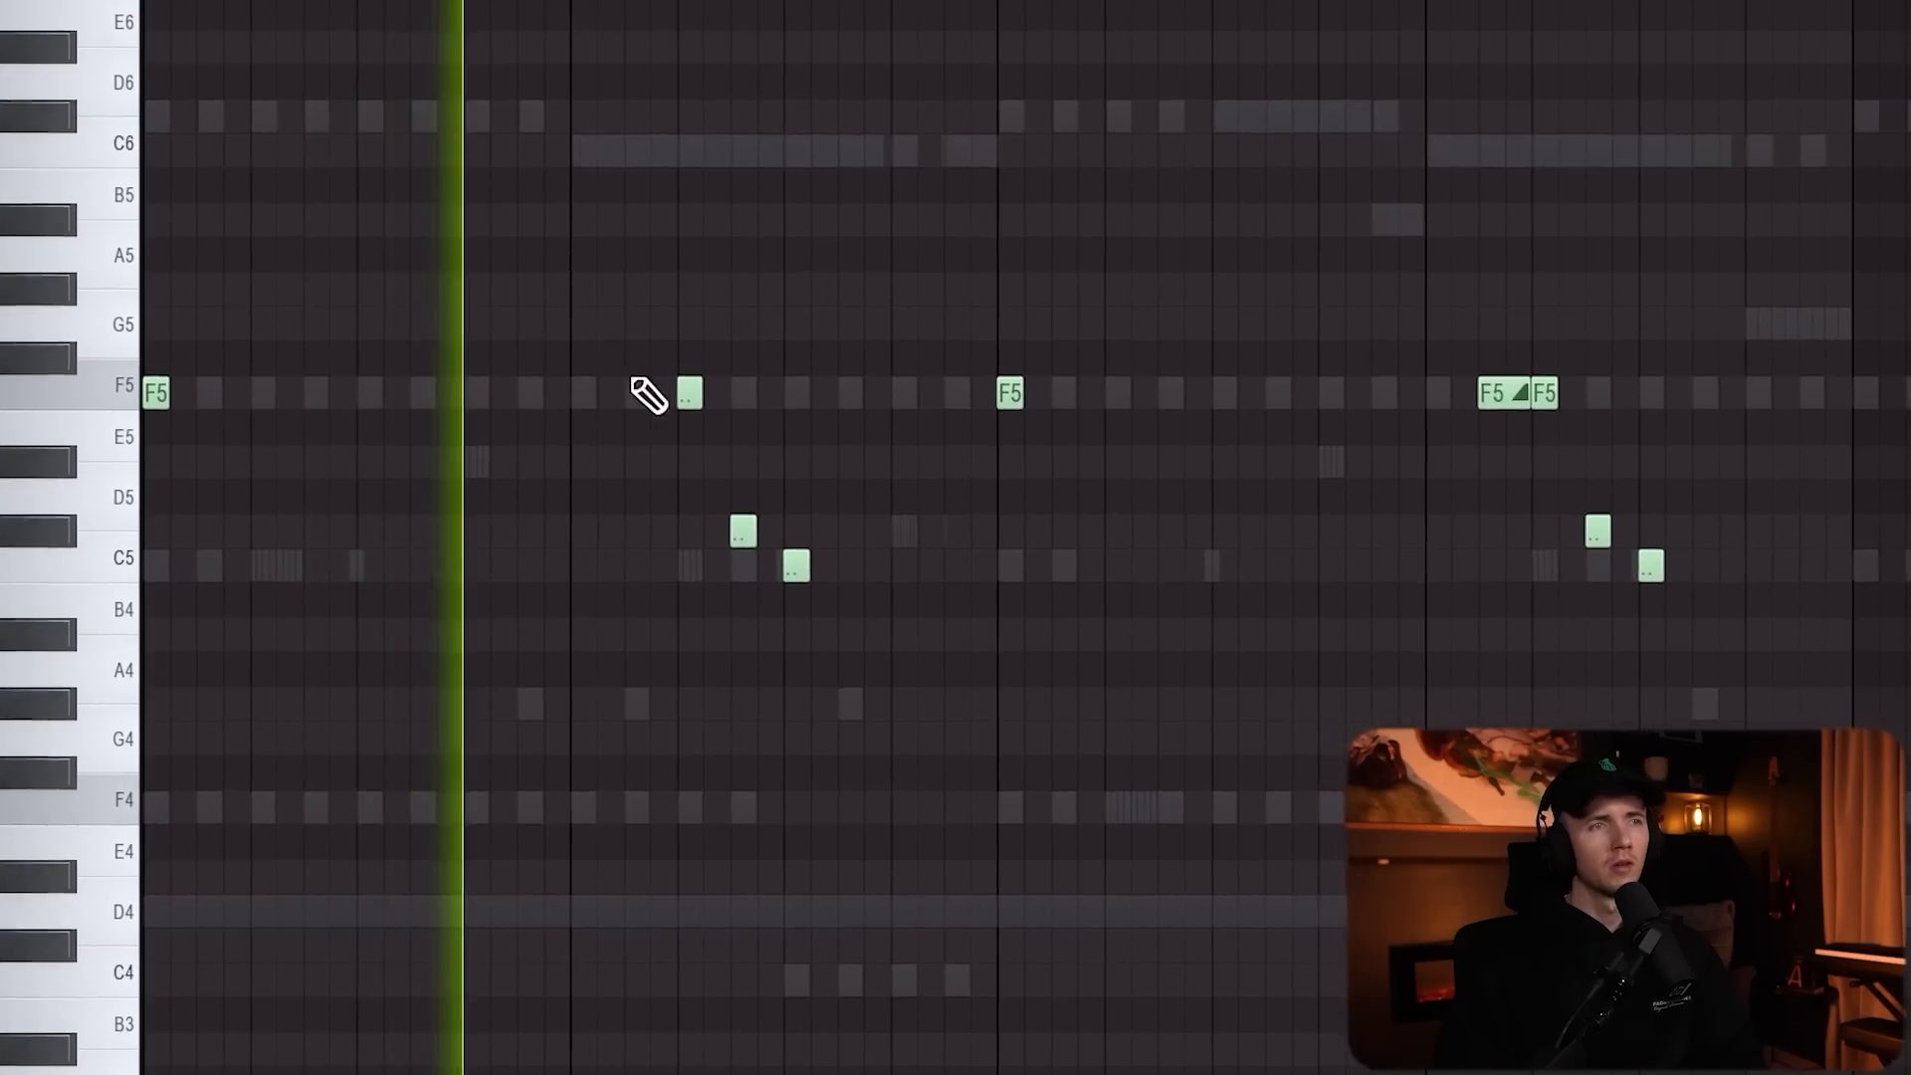
right_click(418, 483)
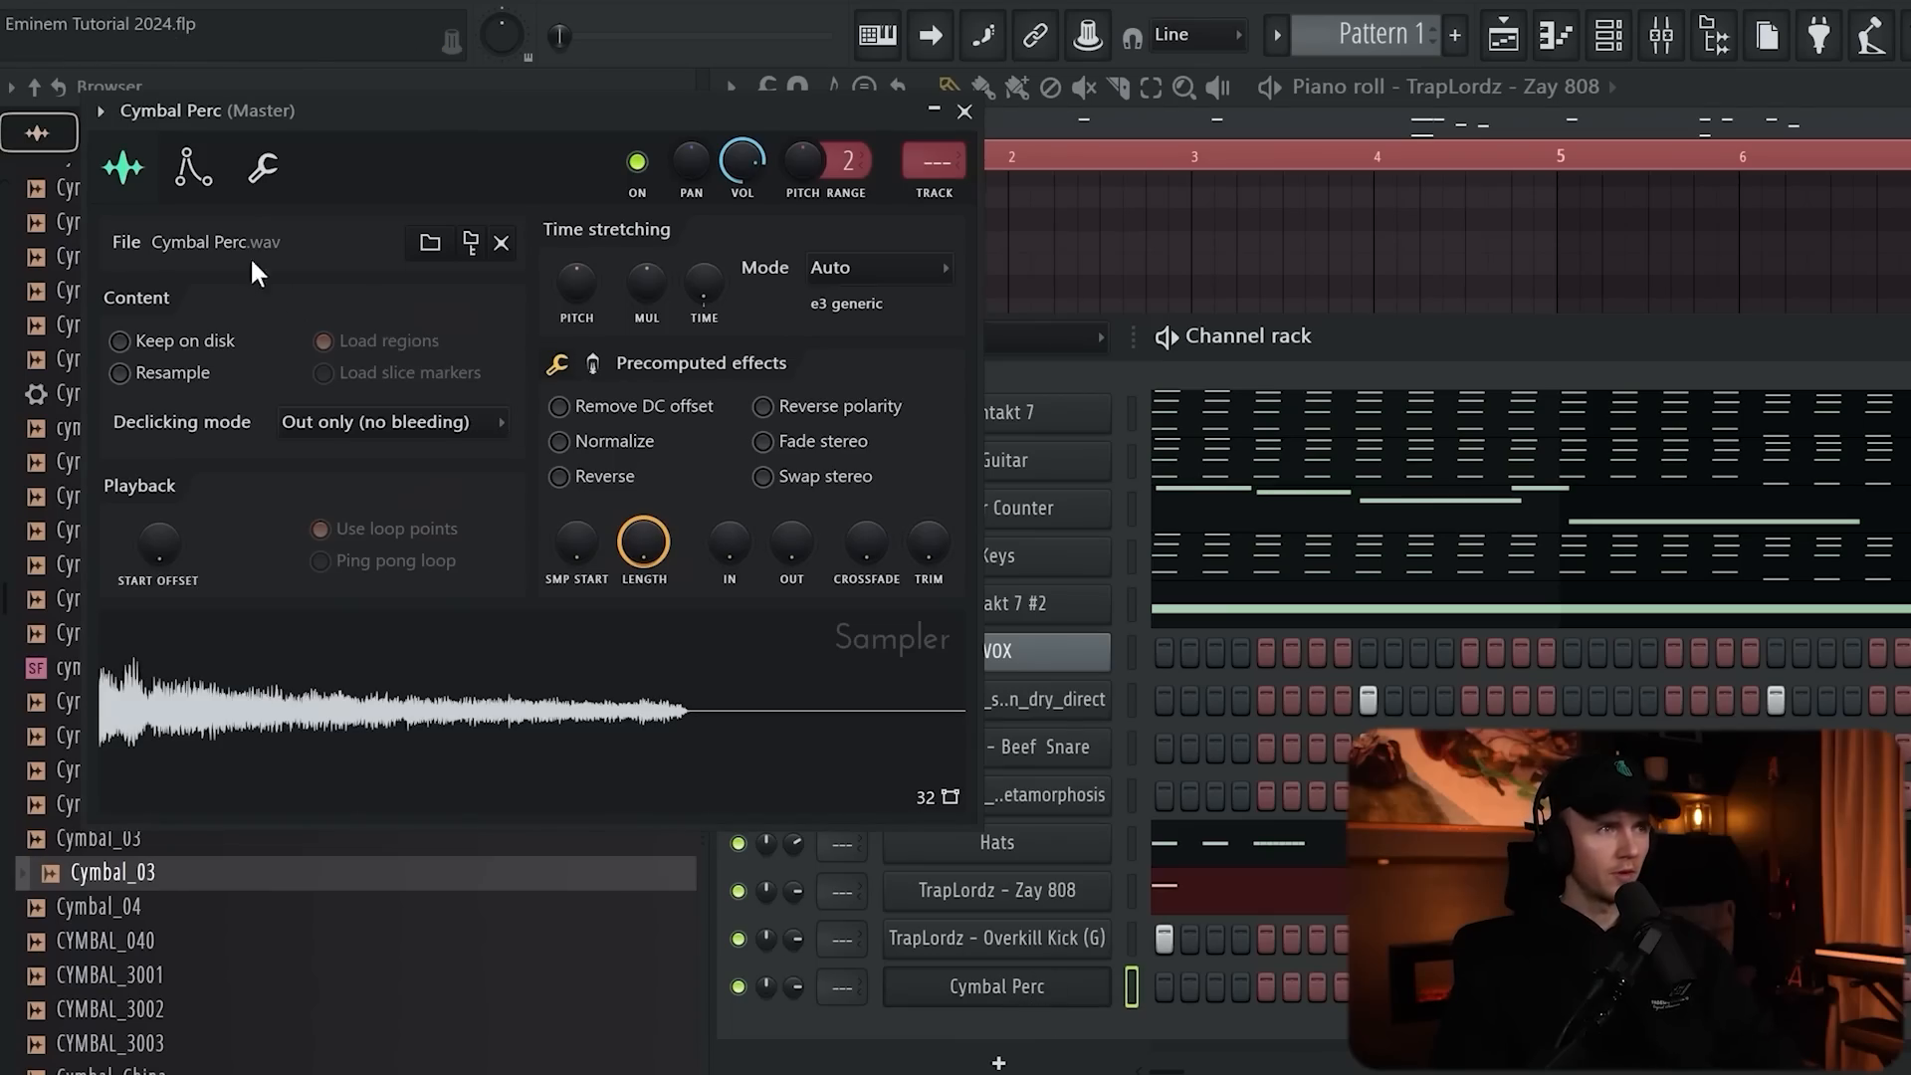
Lower the release of the Cymbal Perc's volume envelope.
click(193, 167)
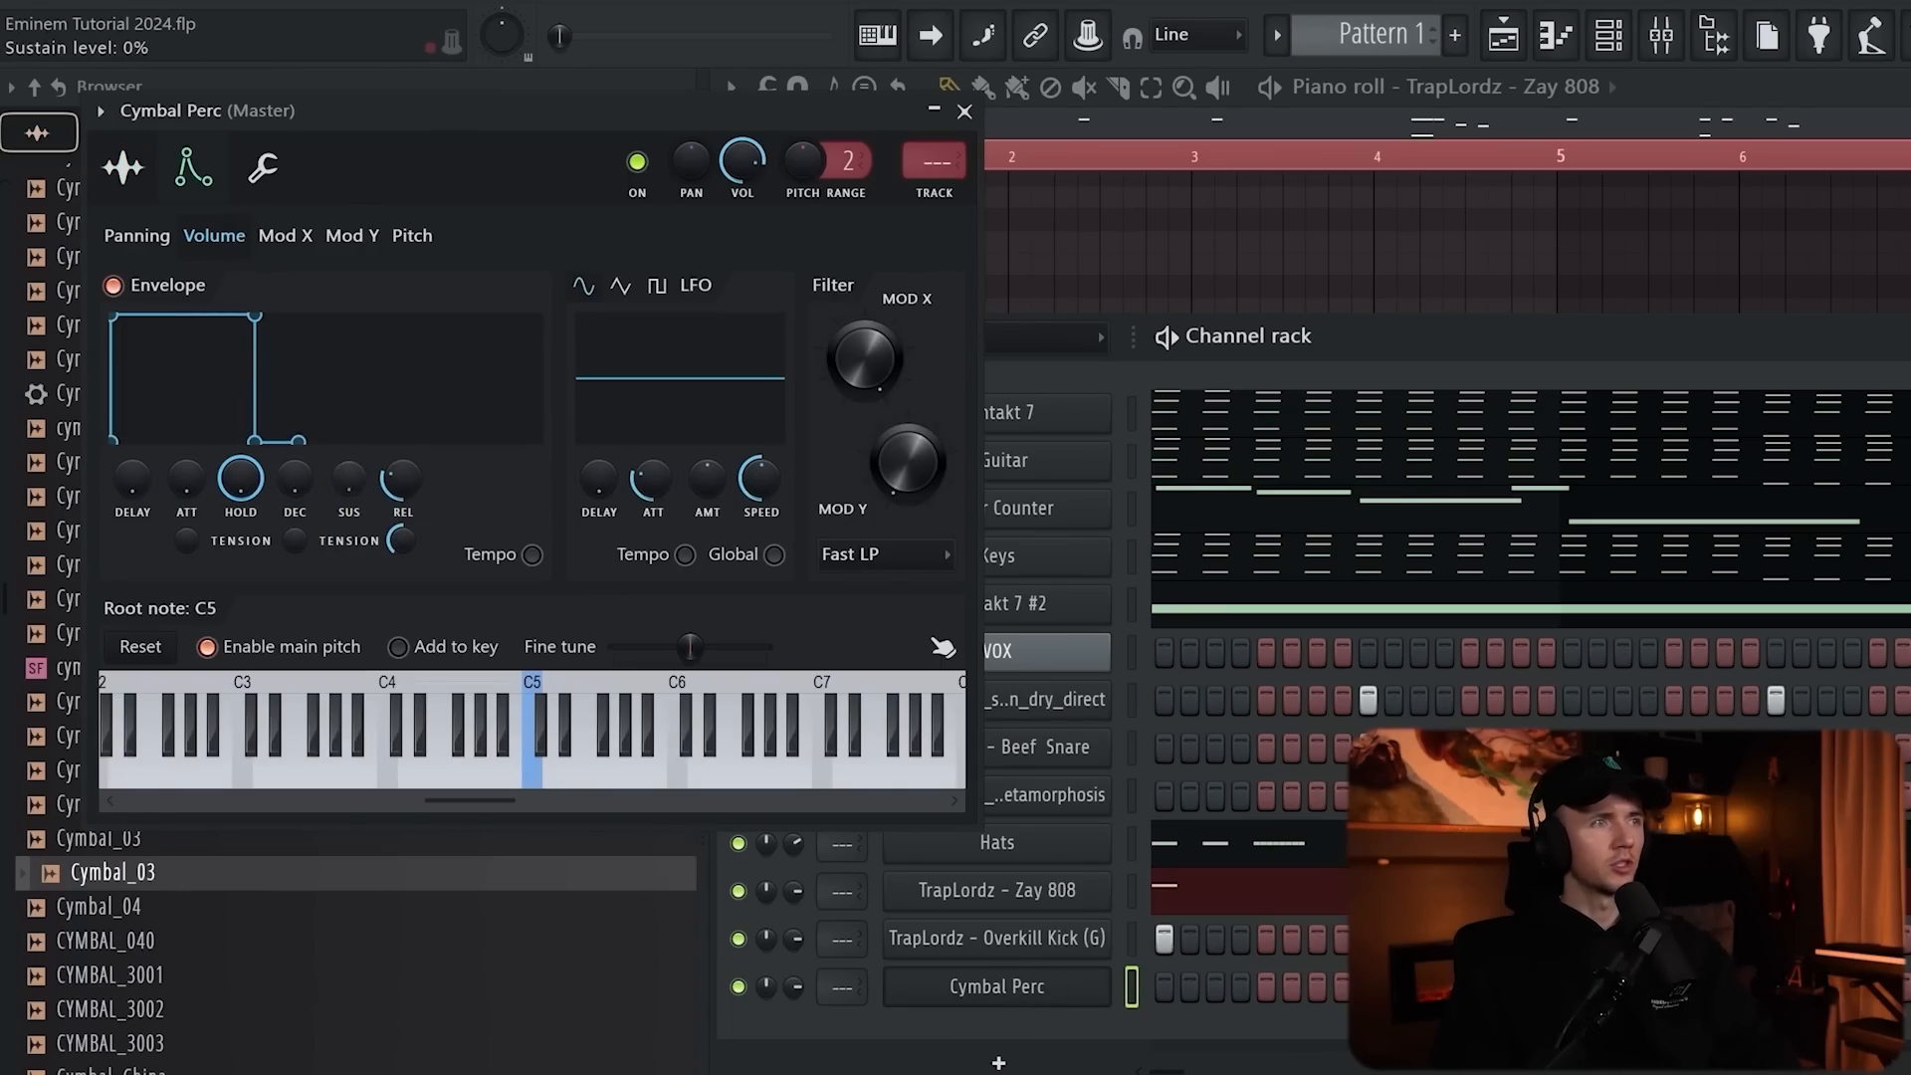
drag(414, 450, 414, 497)
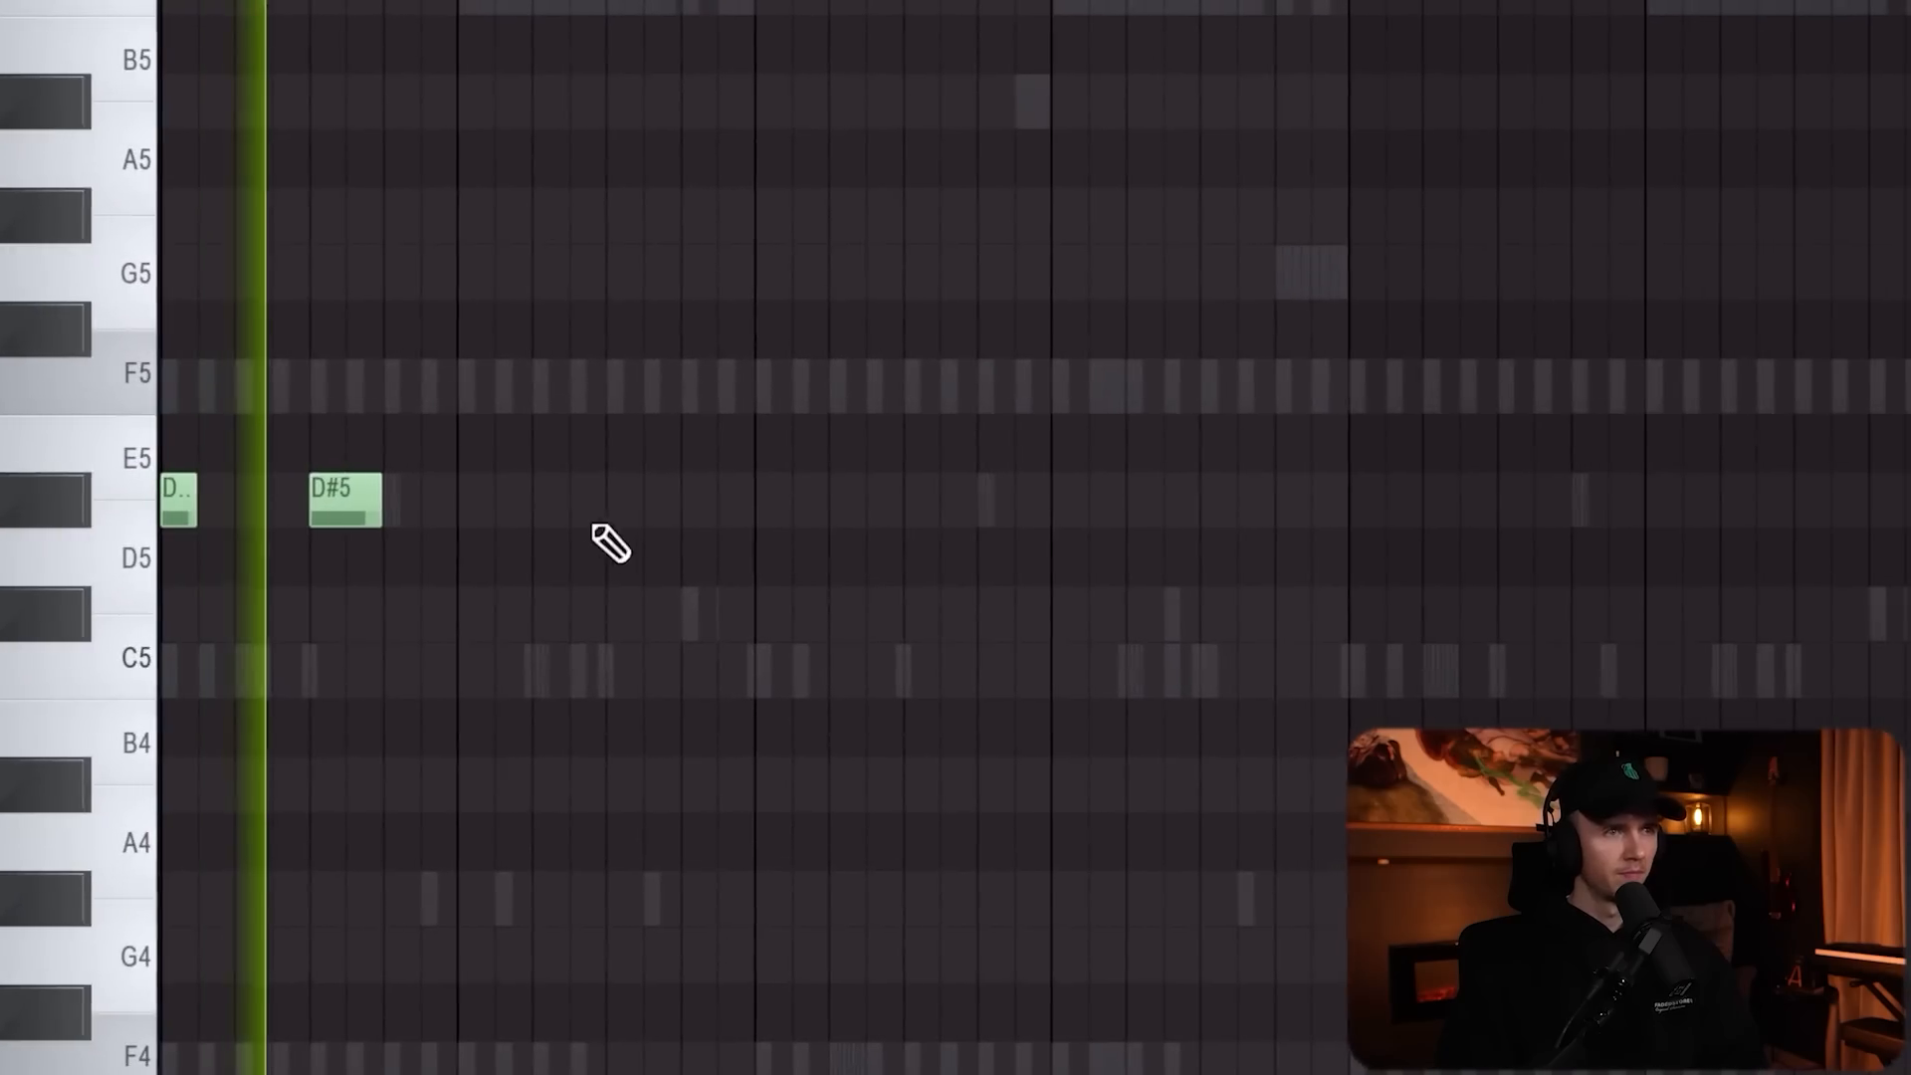
Place a D#5 cymbal note in the third bar, move it earlier in the bar, and add another in the fourth bar.
click(953, 501)
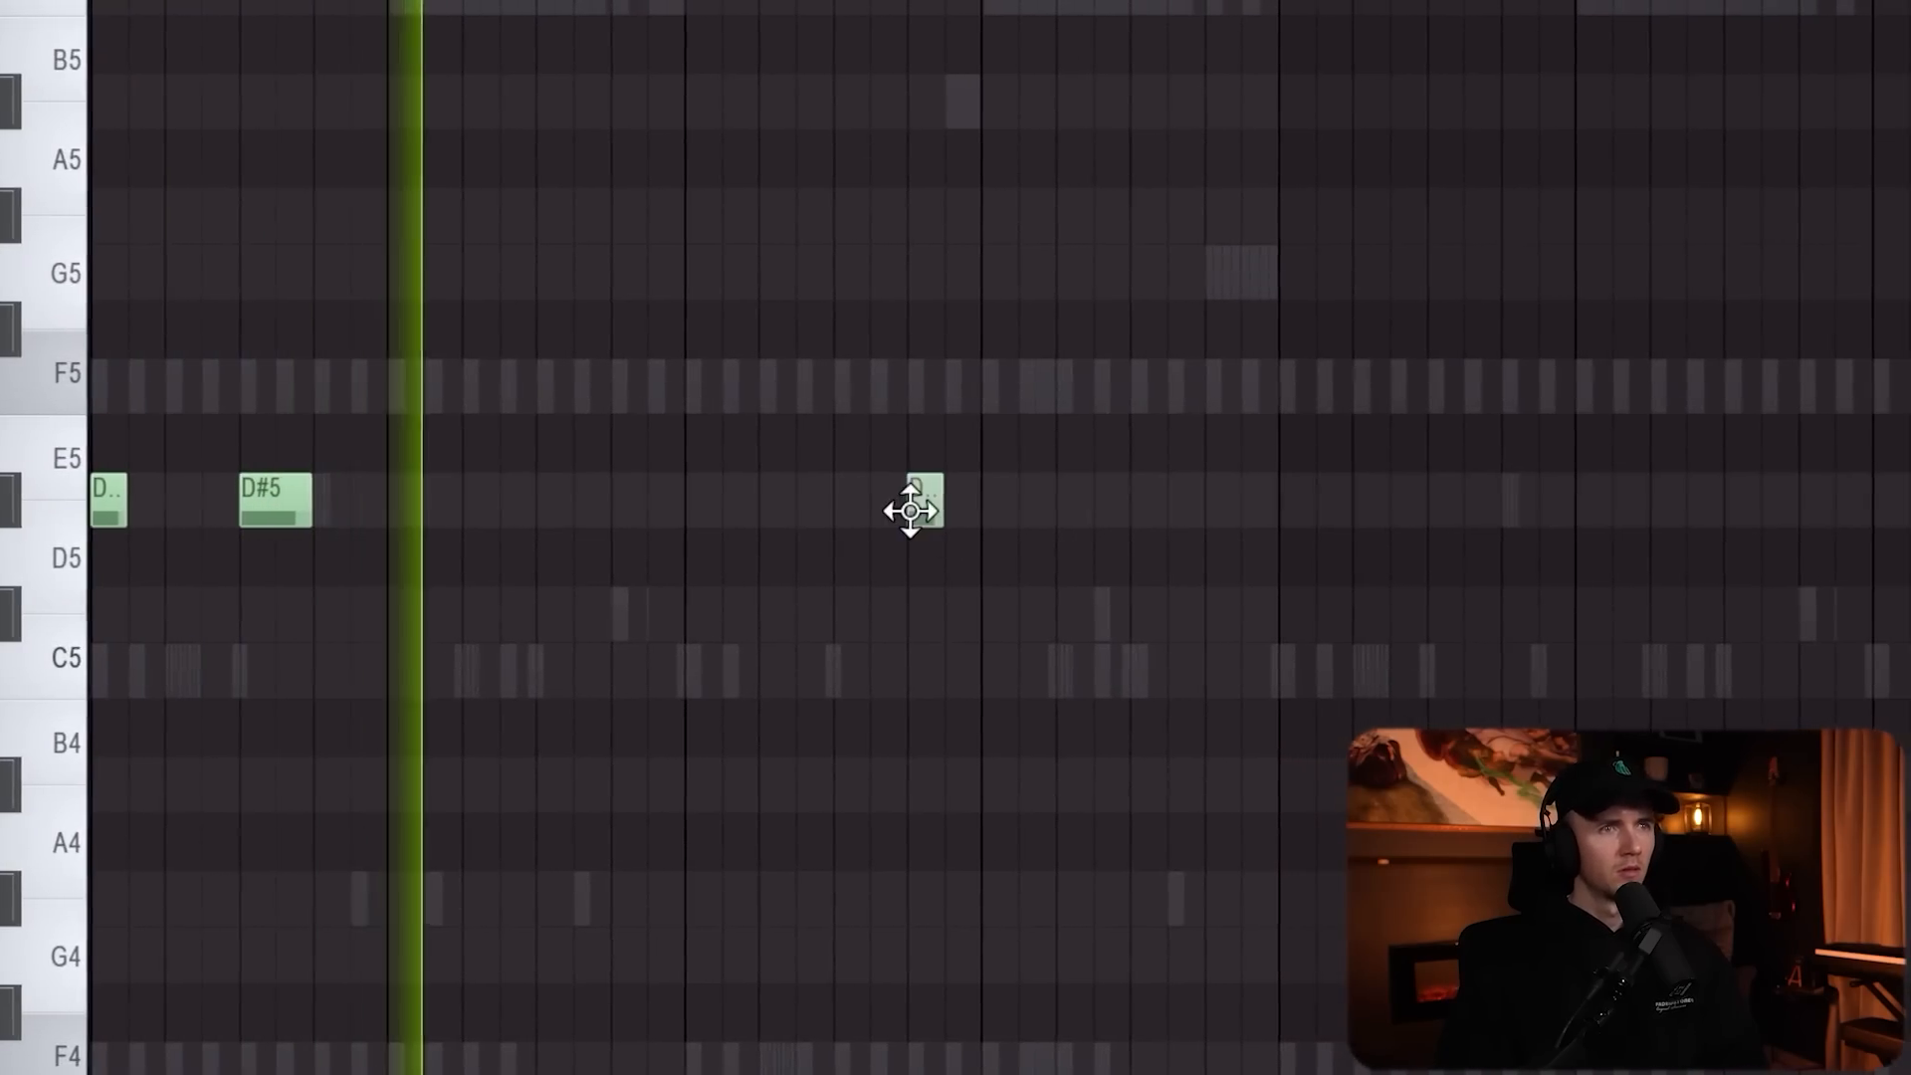
drag(869, 511, 794, 513)
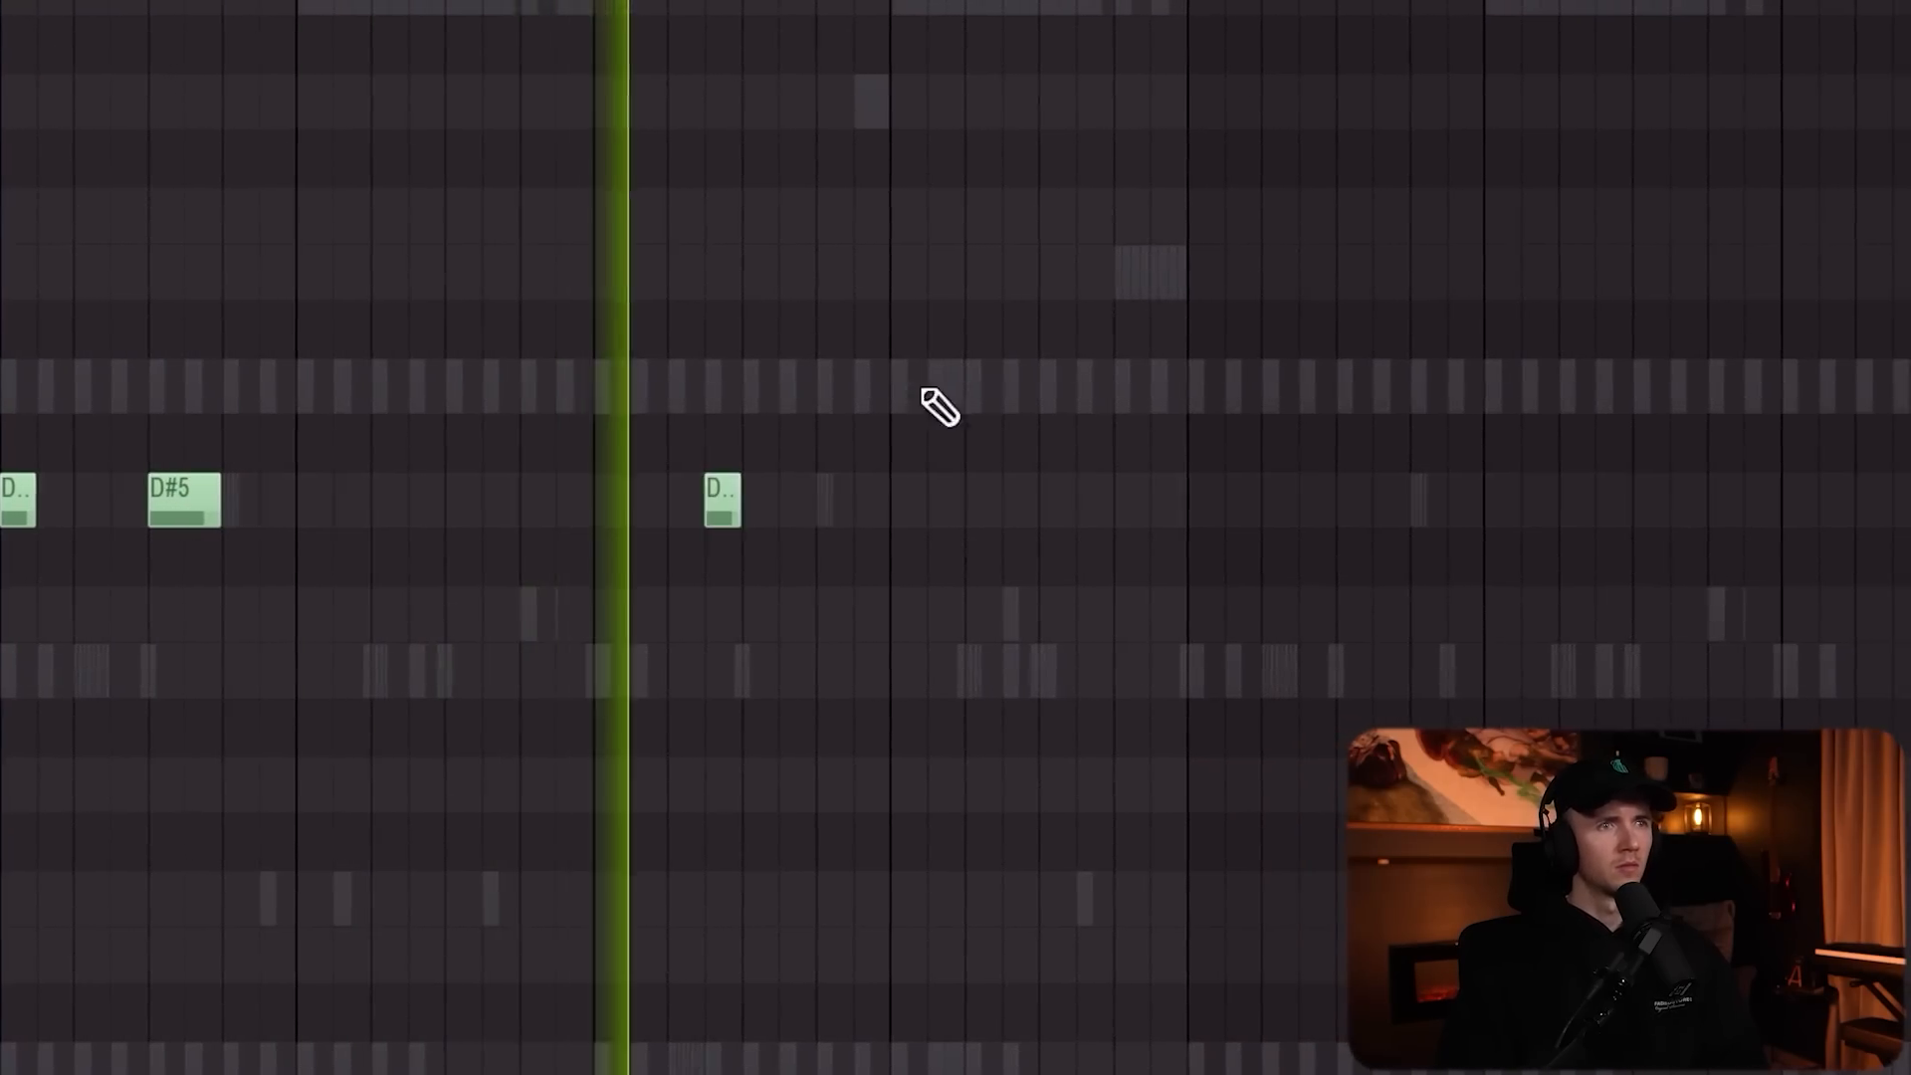
click(1071, 501)
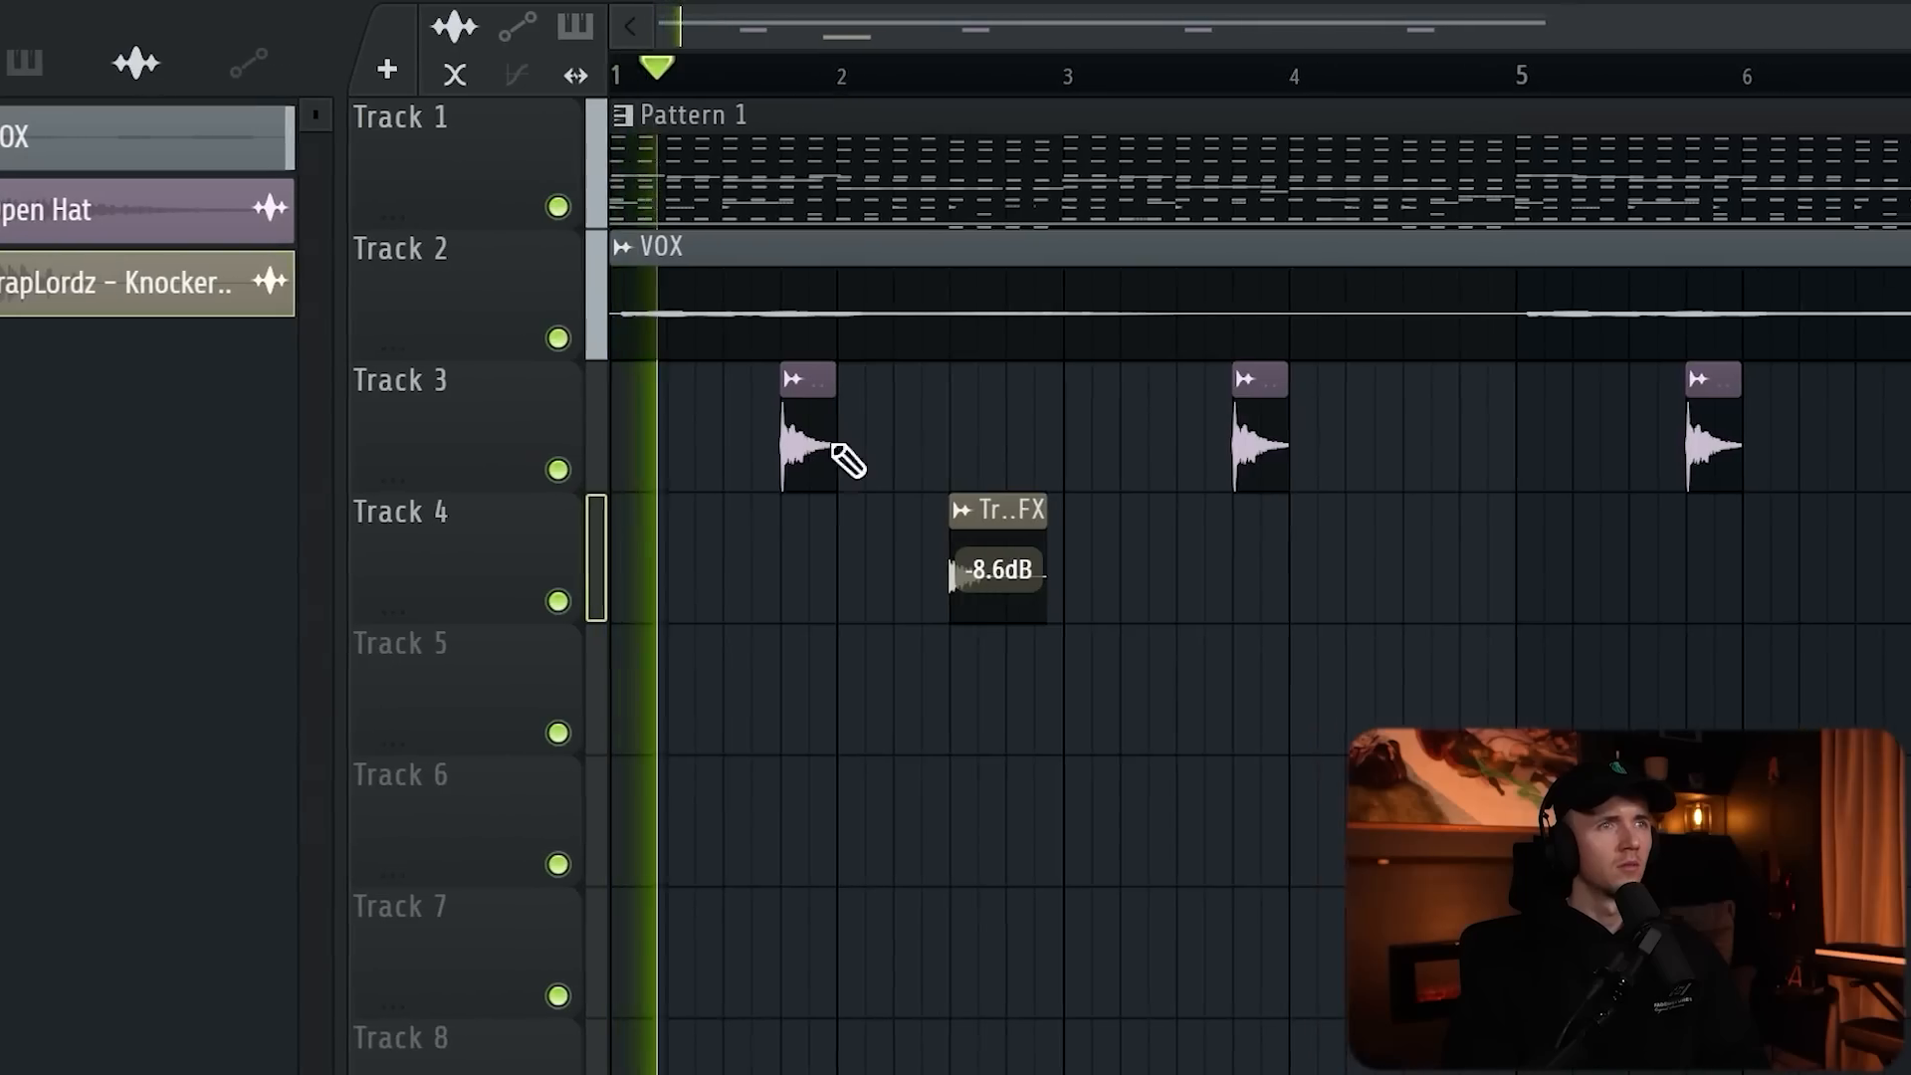
Move the TrapLordz Knocker FX clip on Track 4 one beat earlier and set its volume to -14.1 dB.
scroll(841, 457, up, 3)
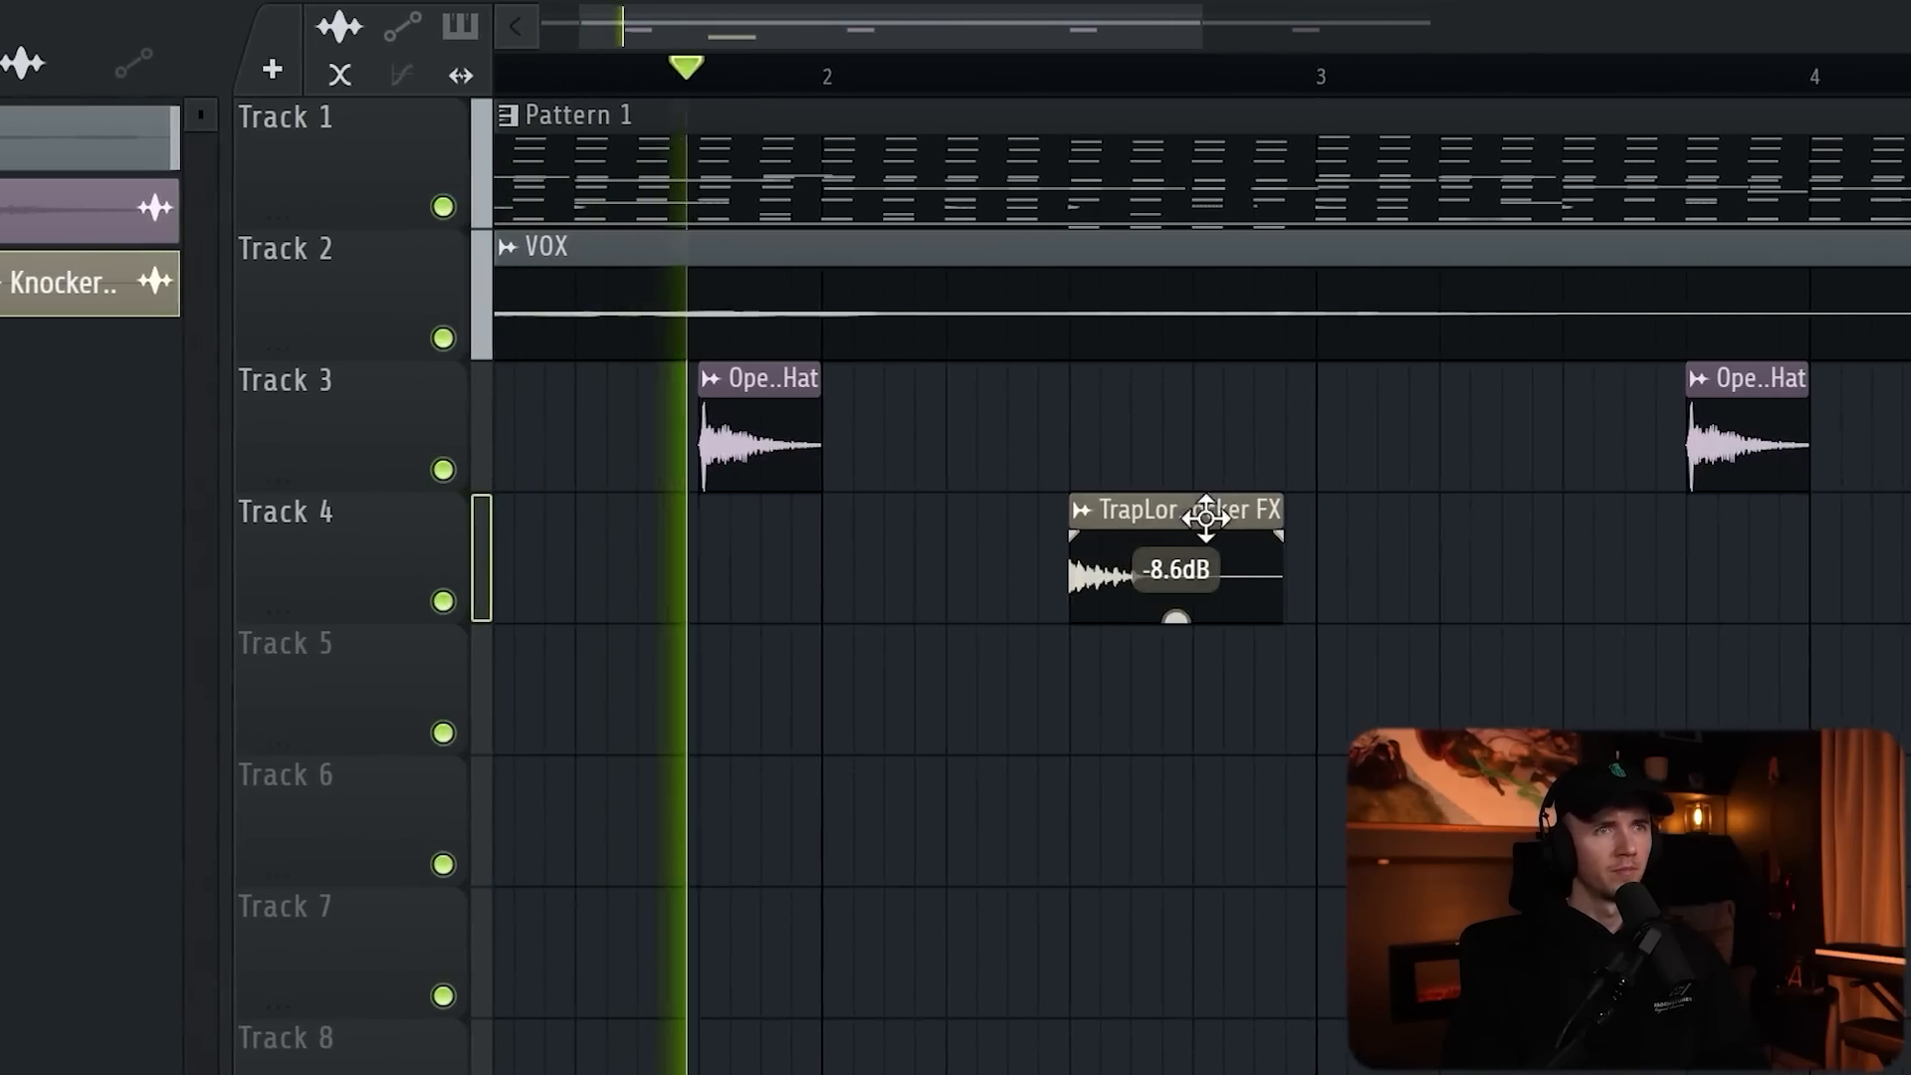
drag(1203, 524, 1044, 528)
drag(1001, 619, 1001, 637)
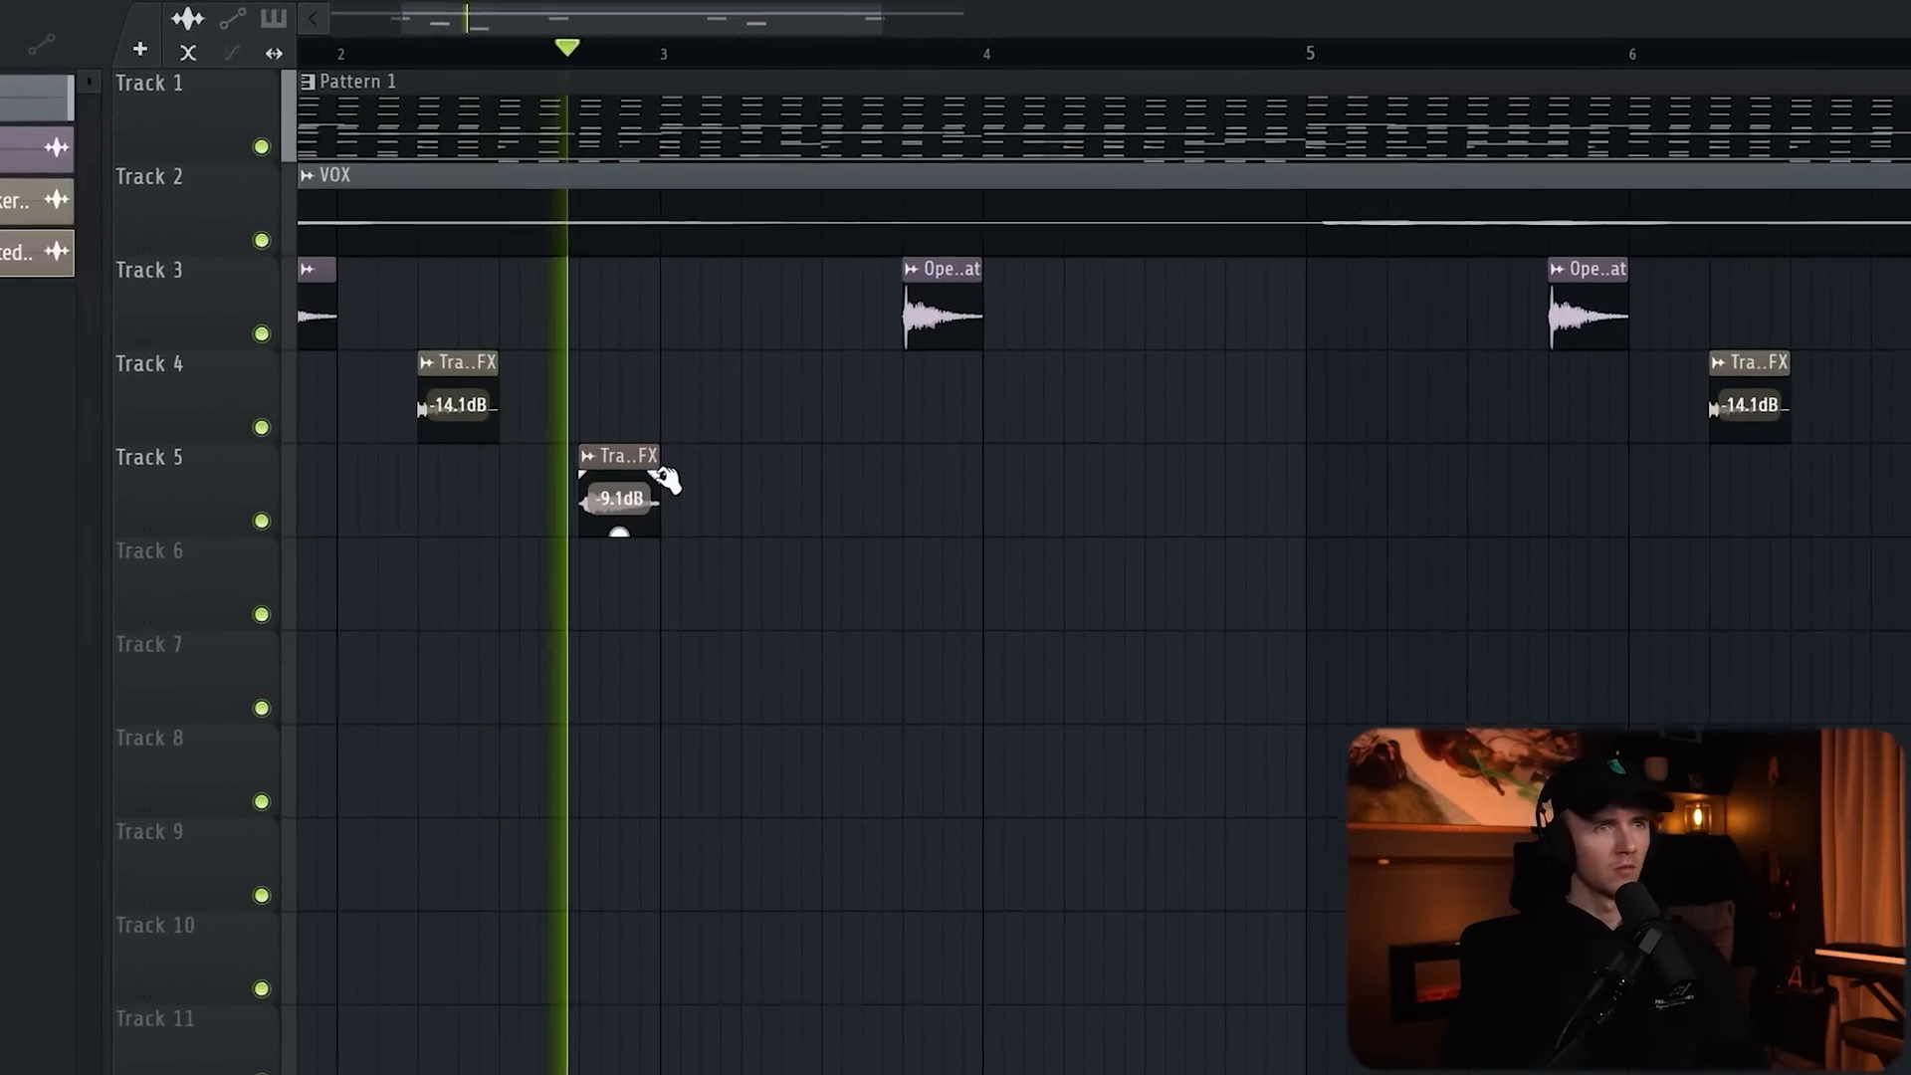
Fine-tune the fade-out of the FX clip on Track 5 just before bar 3.
drag(655, 438, 649, 438)
right_click(733, 389)
scroll(717, 537, down, 3)
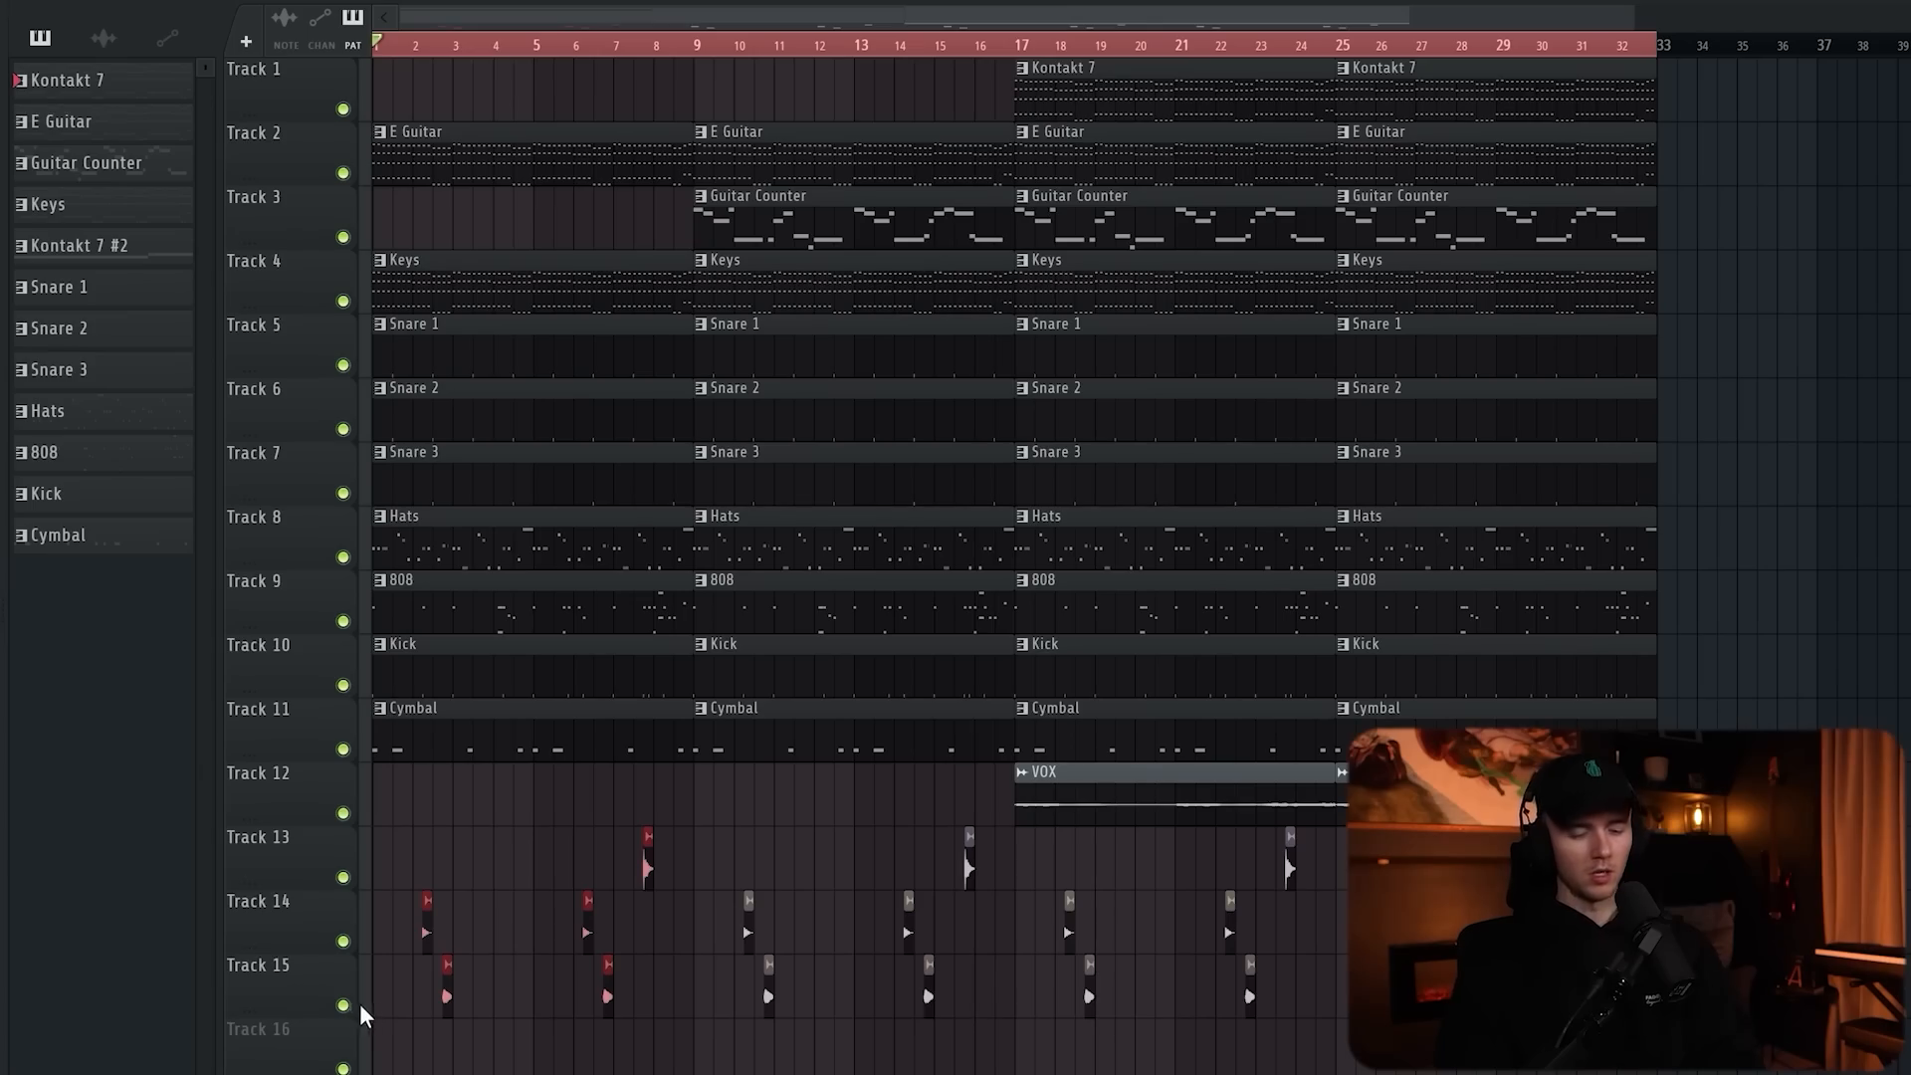
Play back the full arrangement.
key(space)
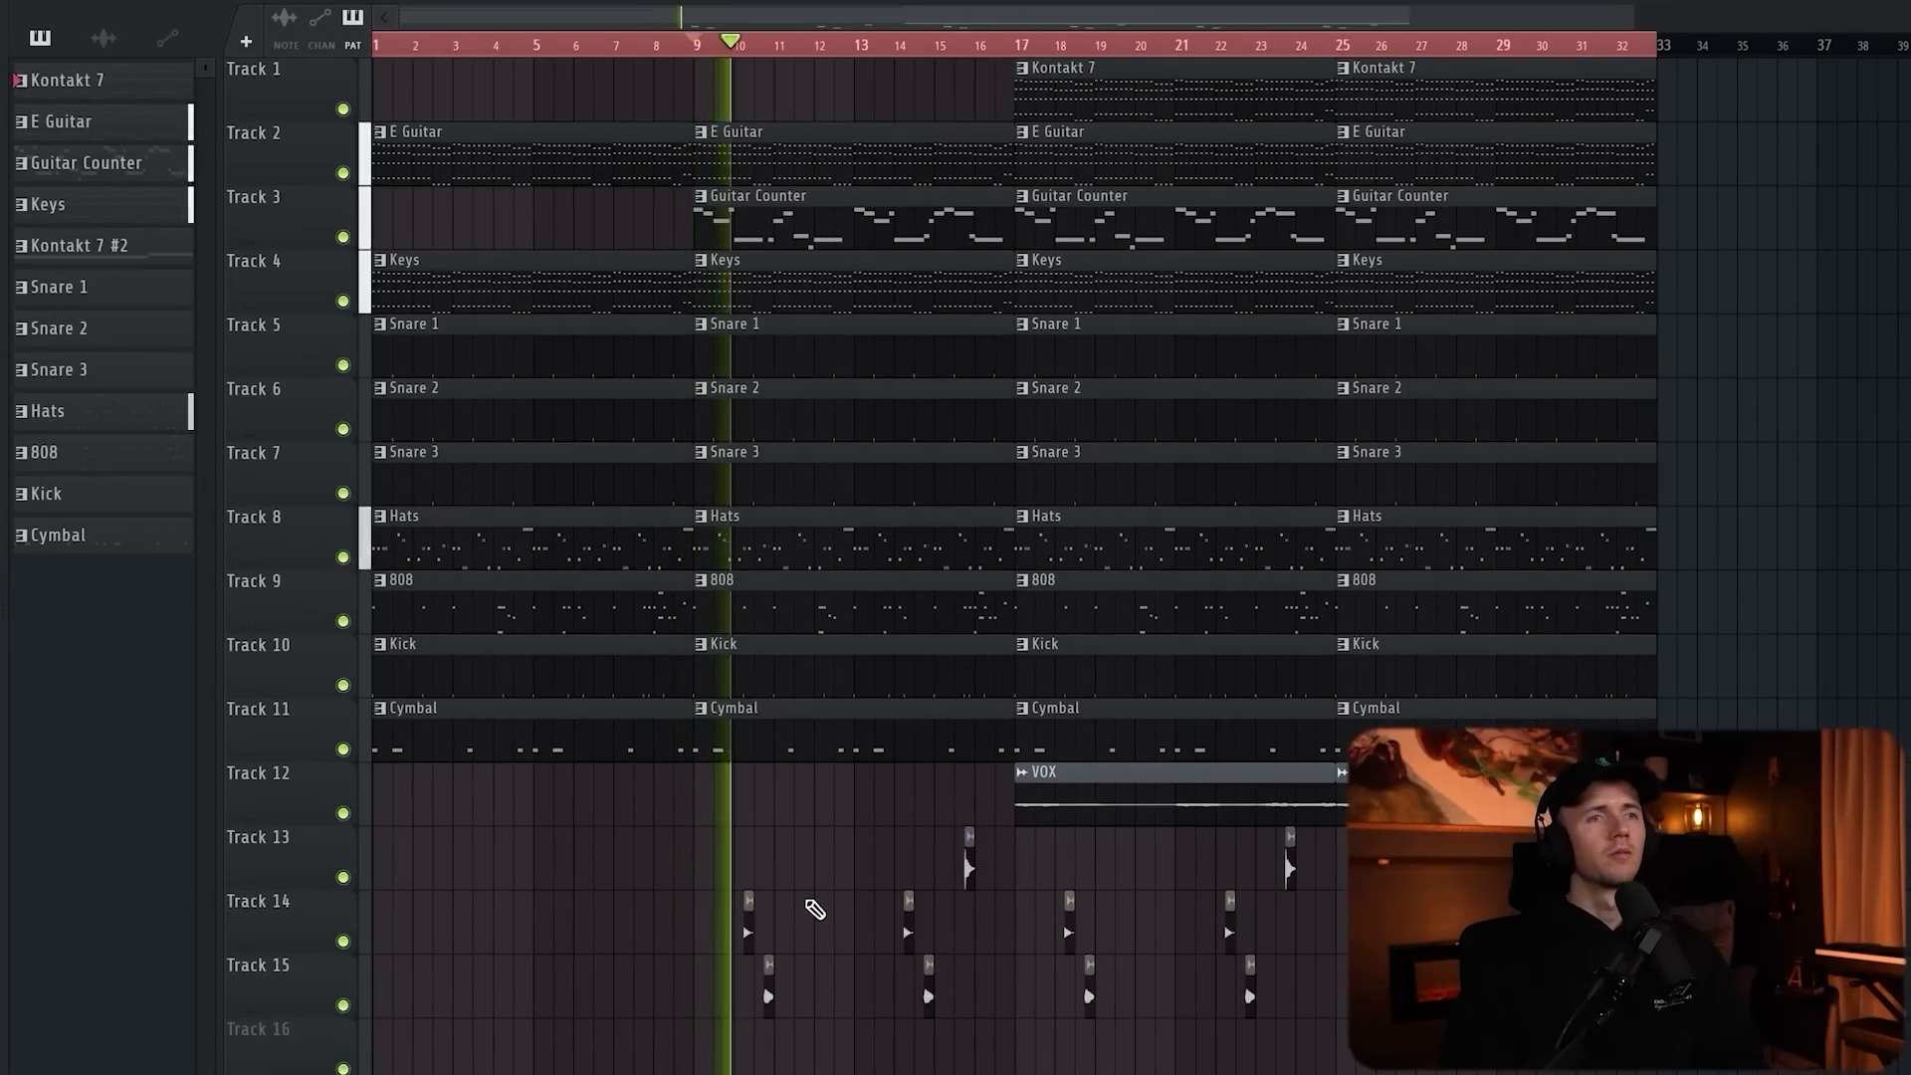
Delete the Guitar Counter clip at bar 17 and remove the extra Keys clip at bar 33.
right_click(1135, 239)
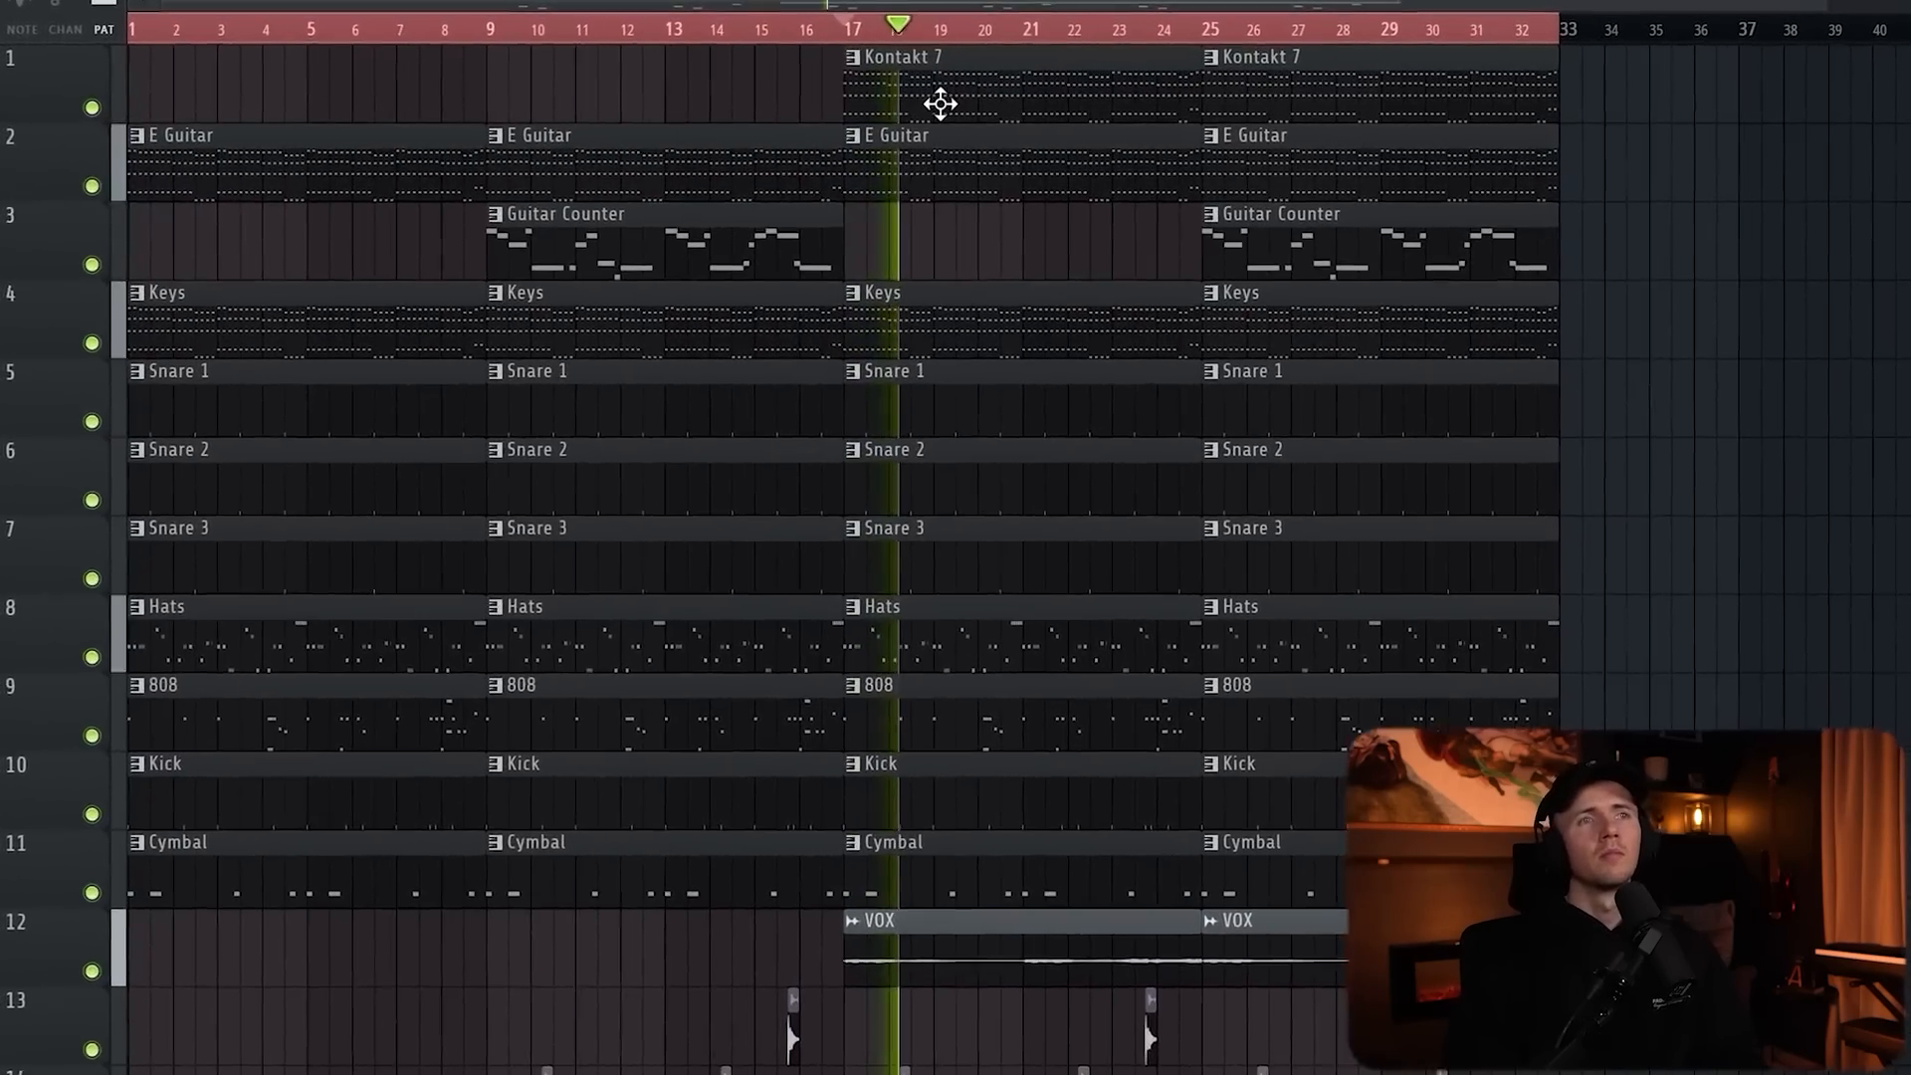
right_click(1000, 298)
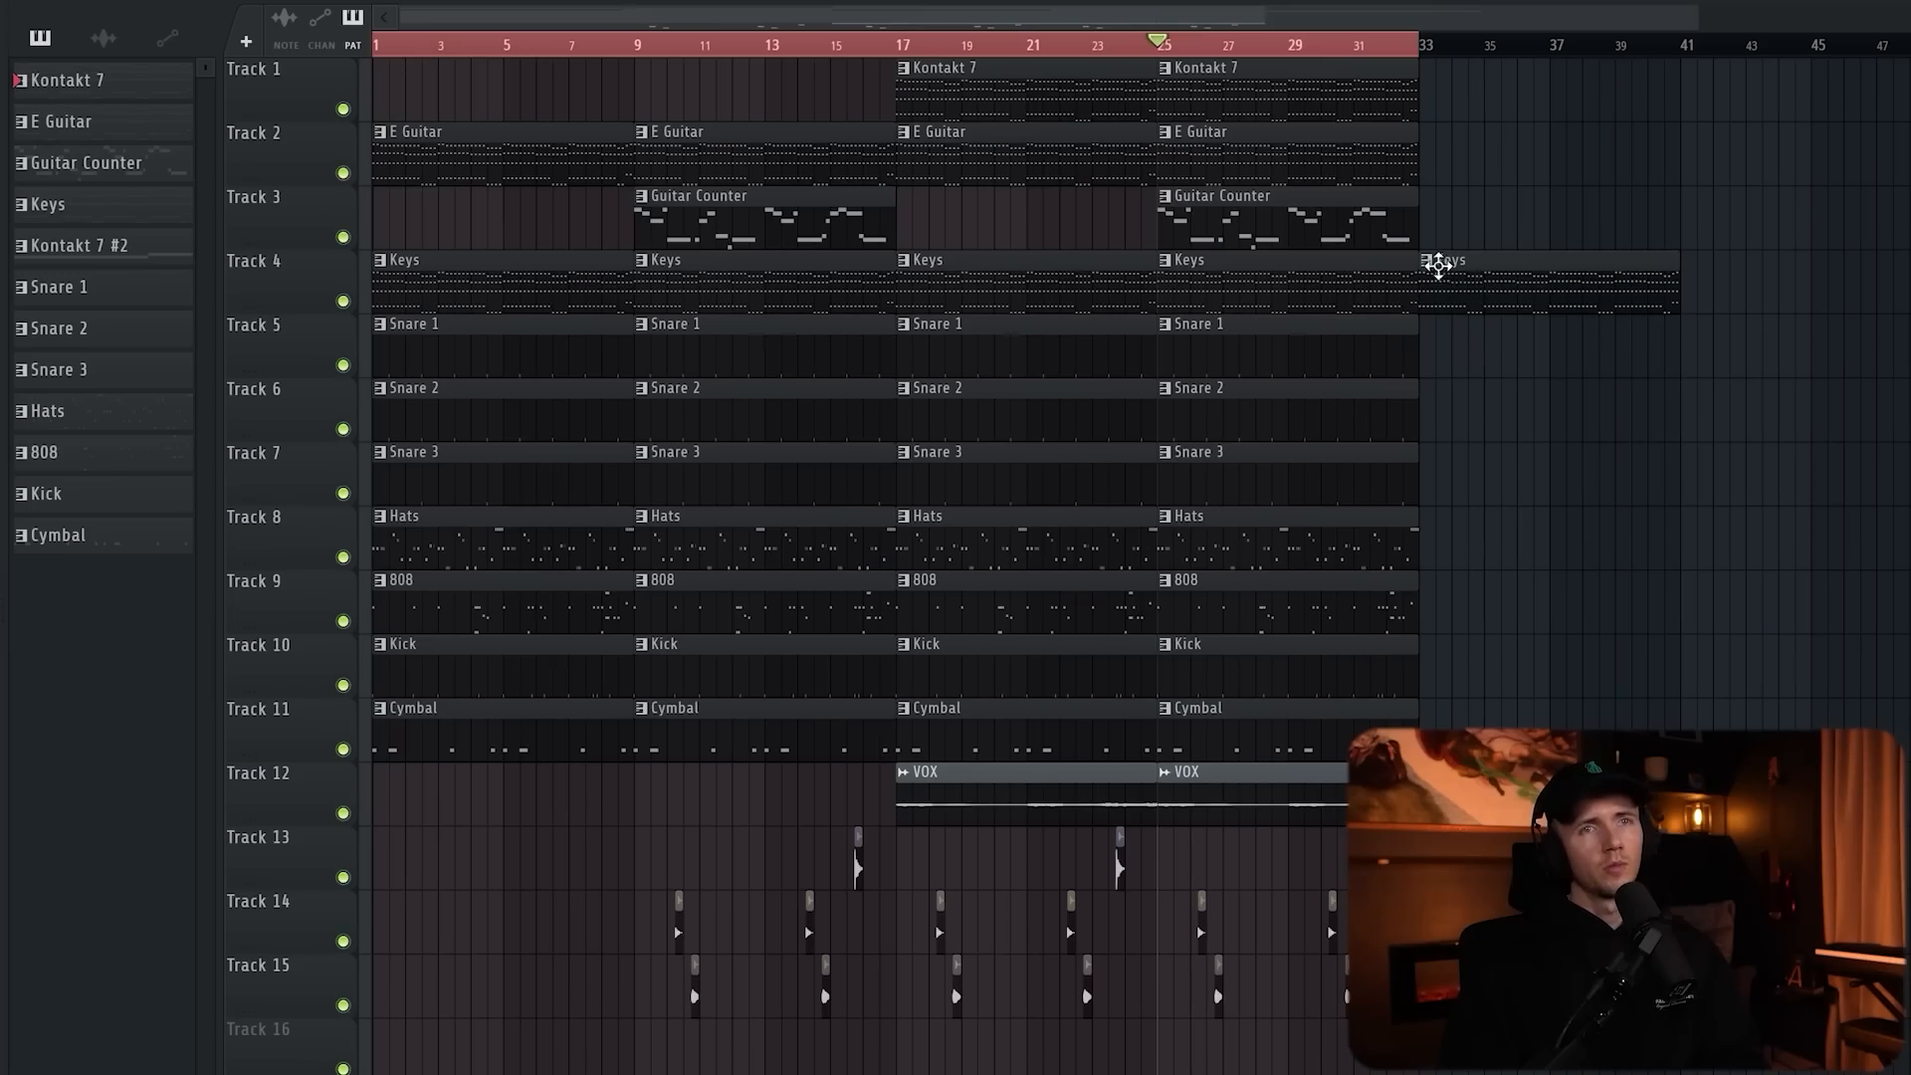
right_click(1438, 265)
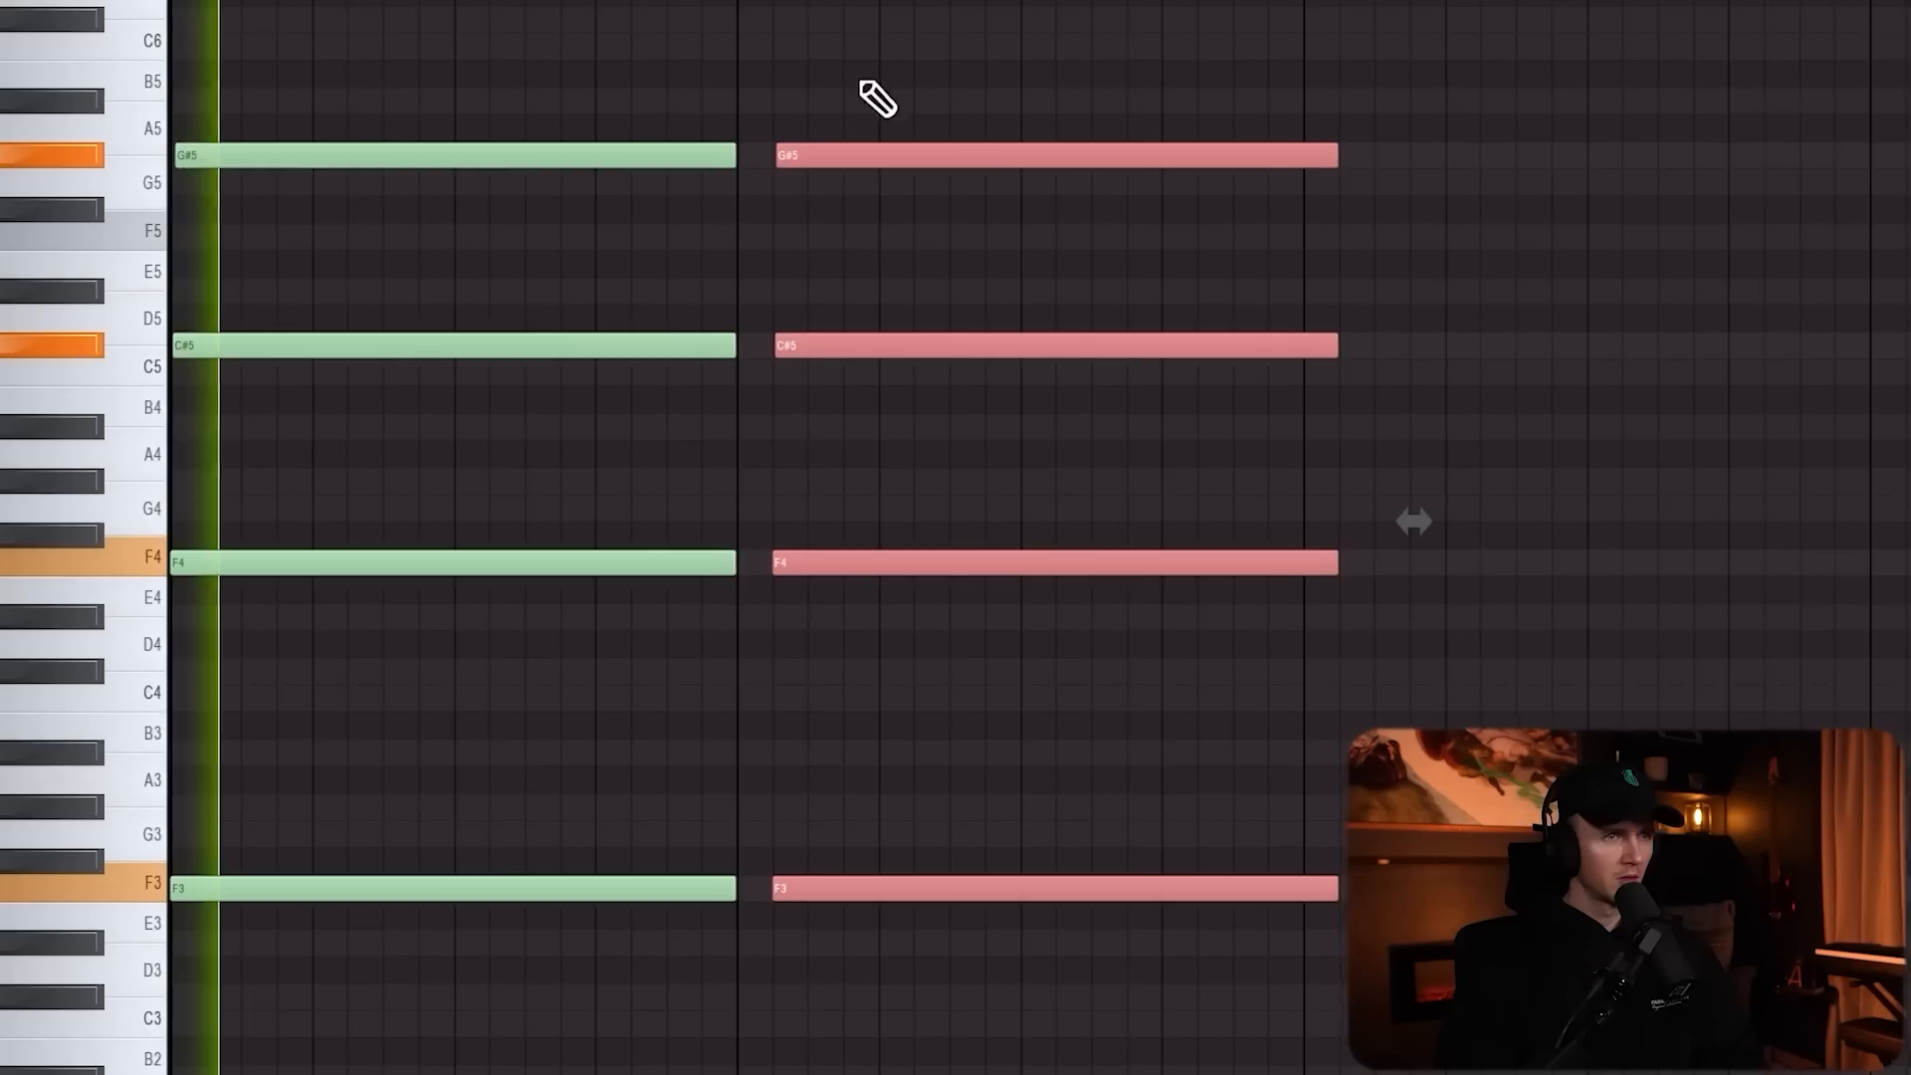
Fill the following bar with an aligned copy of the F3, F4, C#5 and G#5 chord.
drag(864, 155, 830, 197)
key(ctrl+d)
click(848, 375)
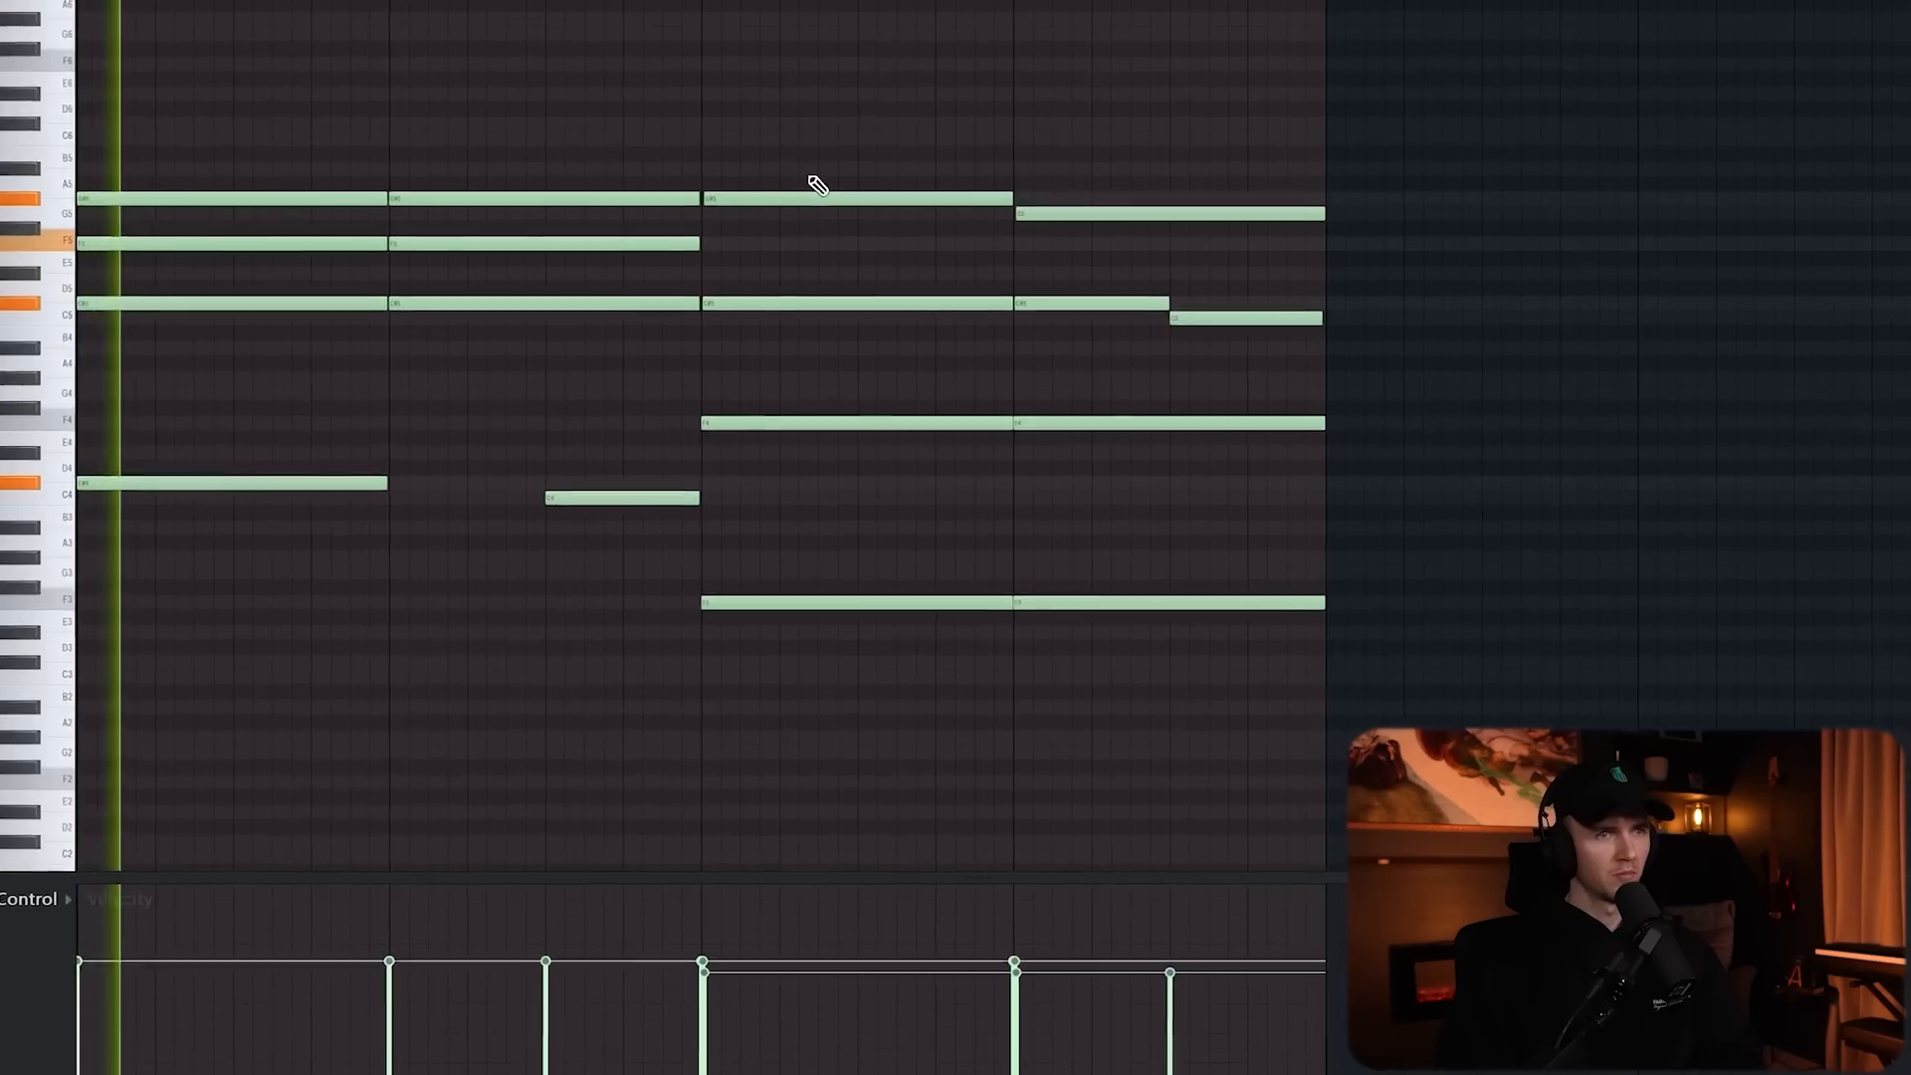
Replace the third bar's G#5 and C#5 notes with C5 and G#4, and lengthen both new notes to fill the bar.
right_click(817, 198)
right_click(836, 304)
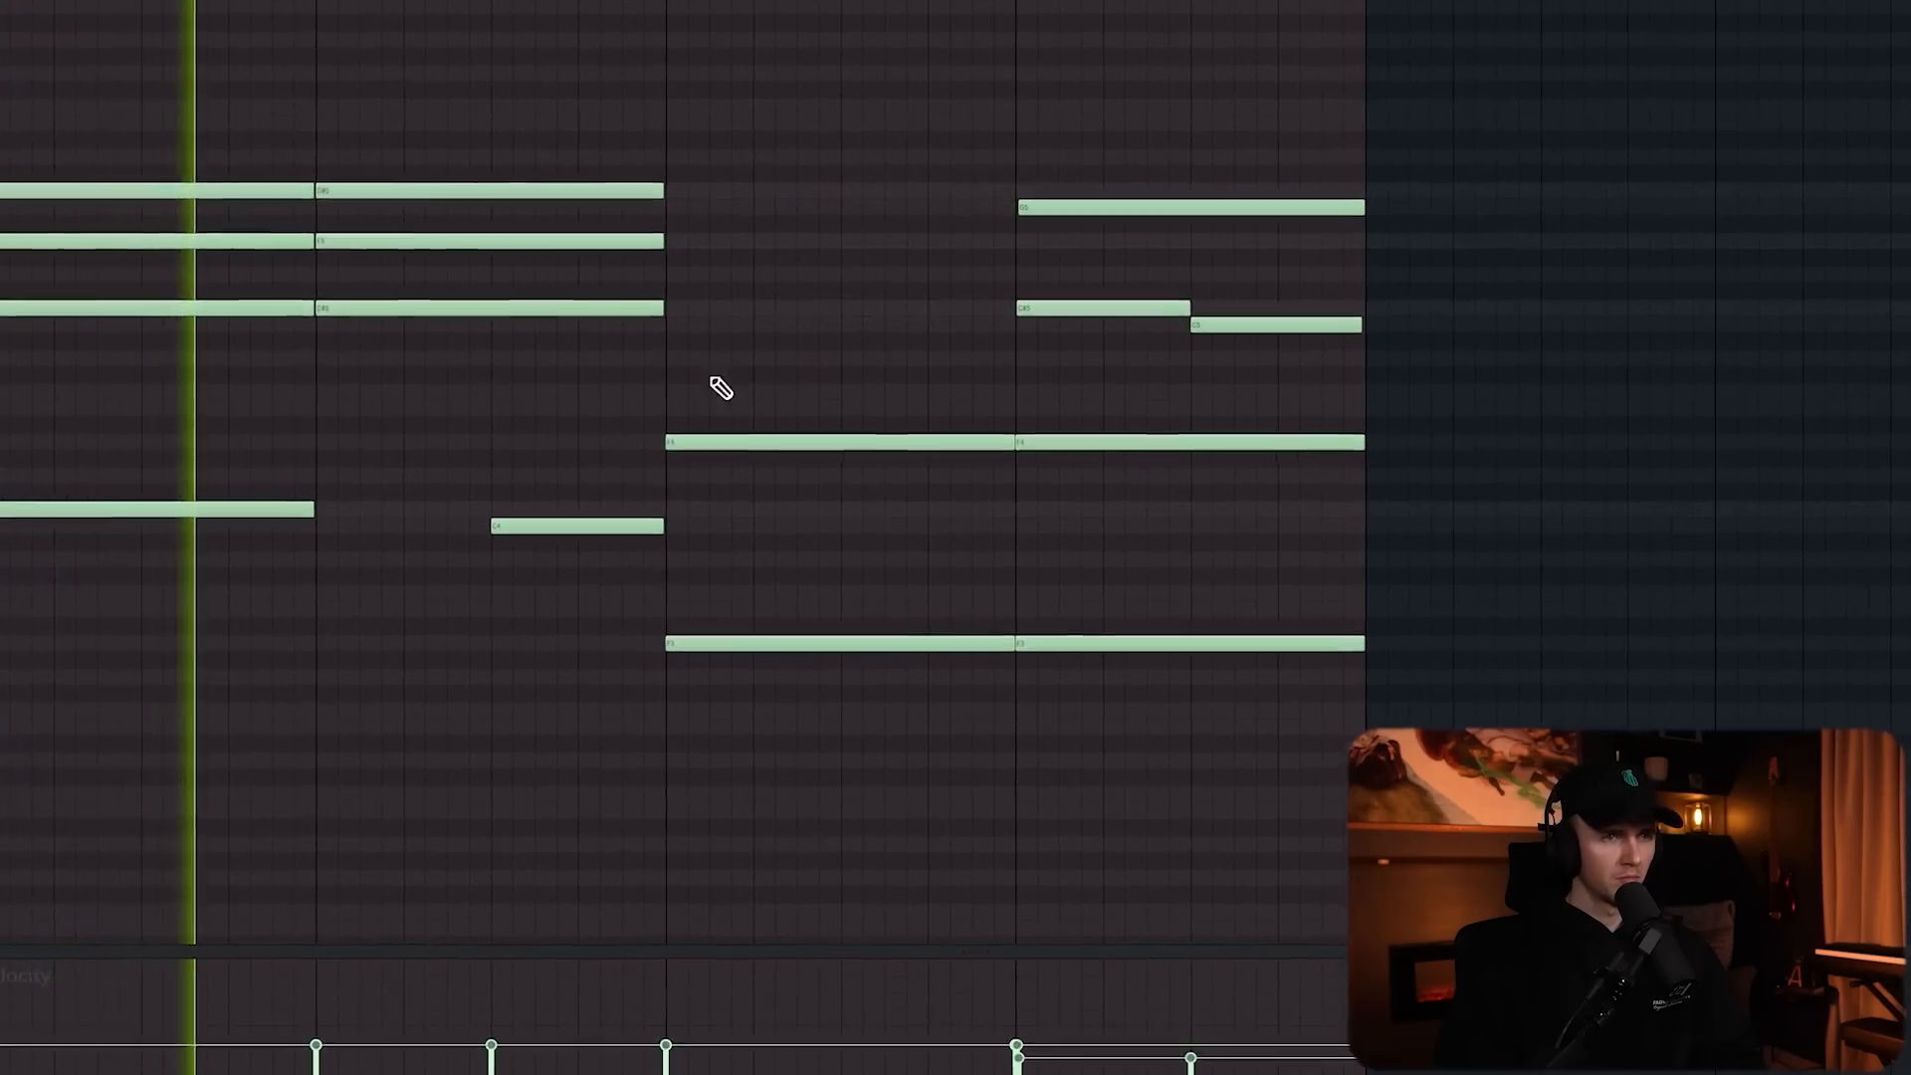
click(707, 378)
click(652, 331)
drag(758, 310, 796, 437)
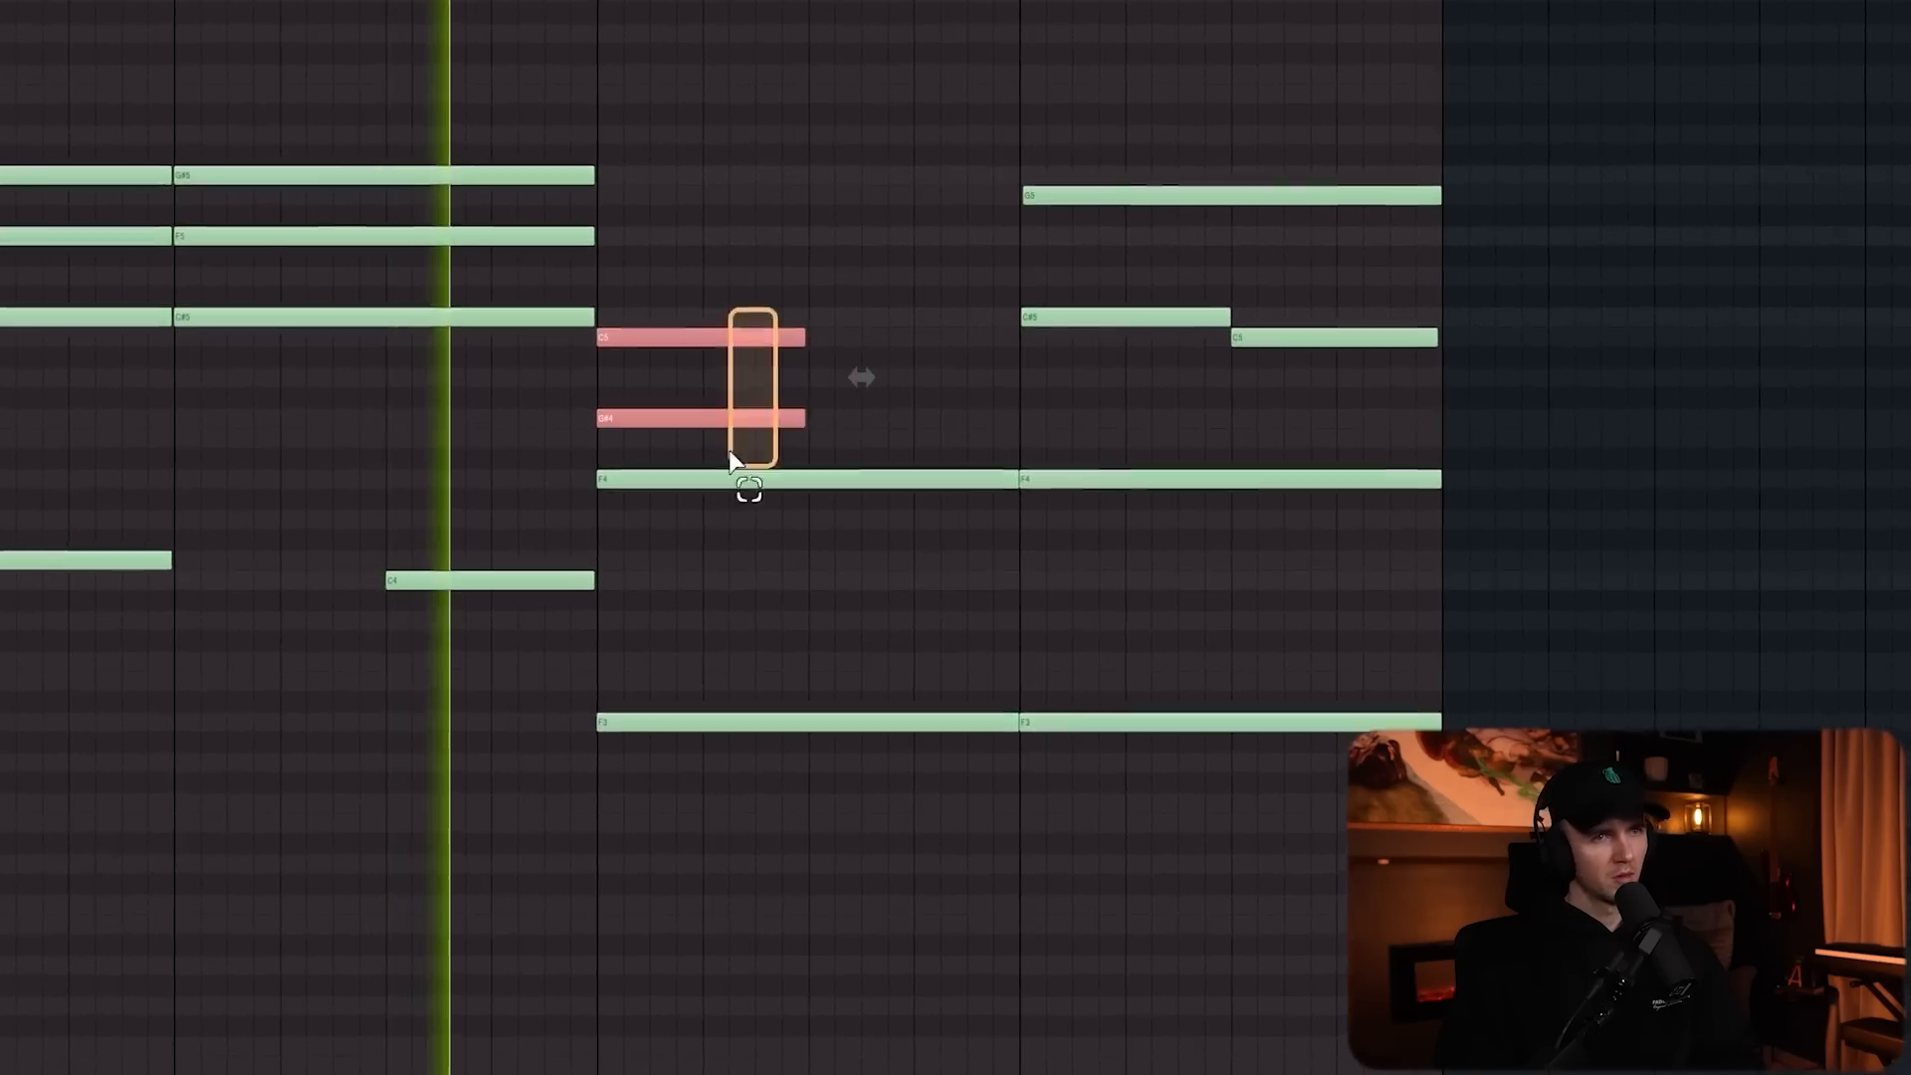
drag(824, 332, 1018, 343)
click(1015, 221)
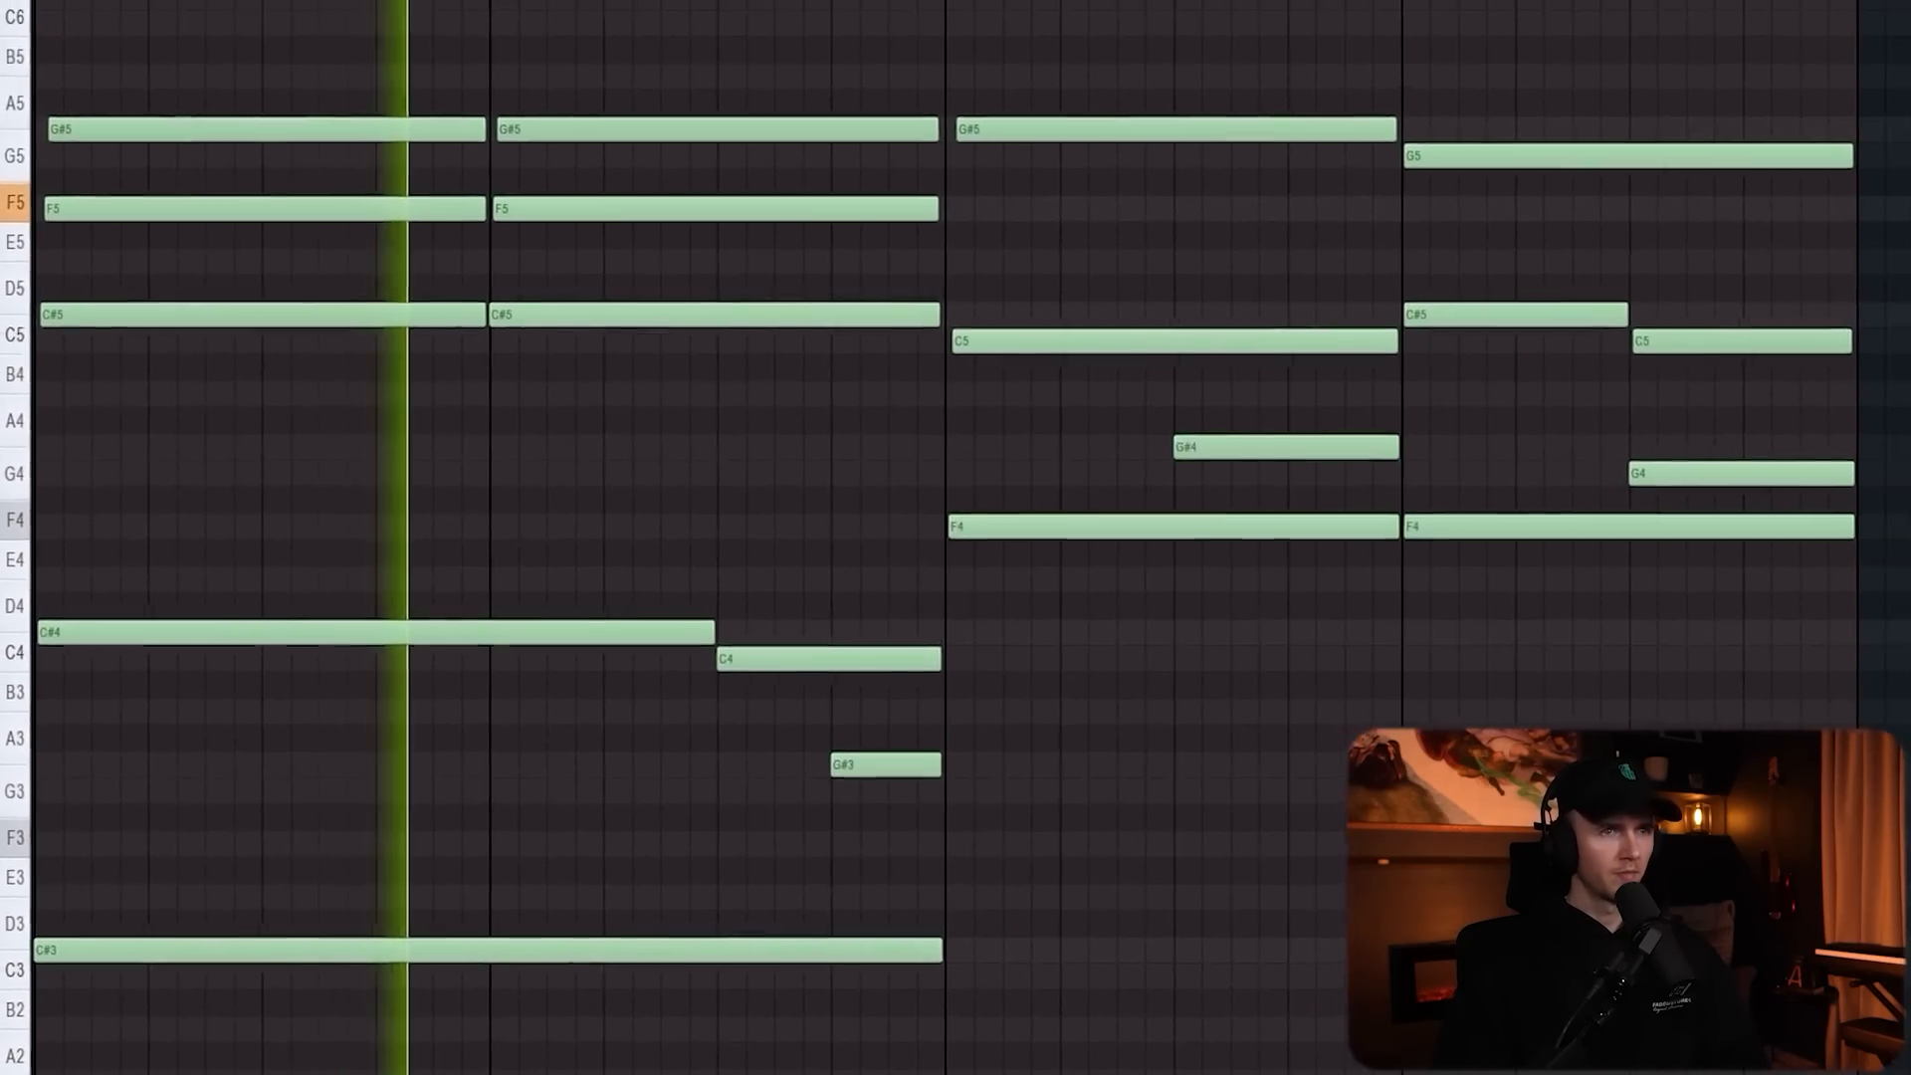
Remove the G#4 note from the third bar's chord.
scroll(643, 591, up, 3)
scroll(662, 575, down, 3)
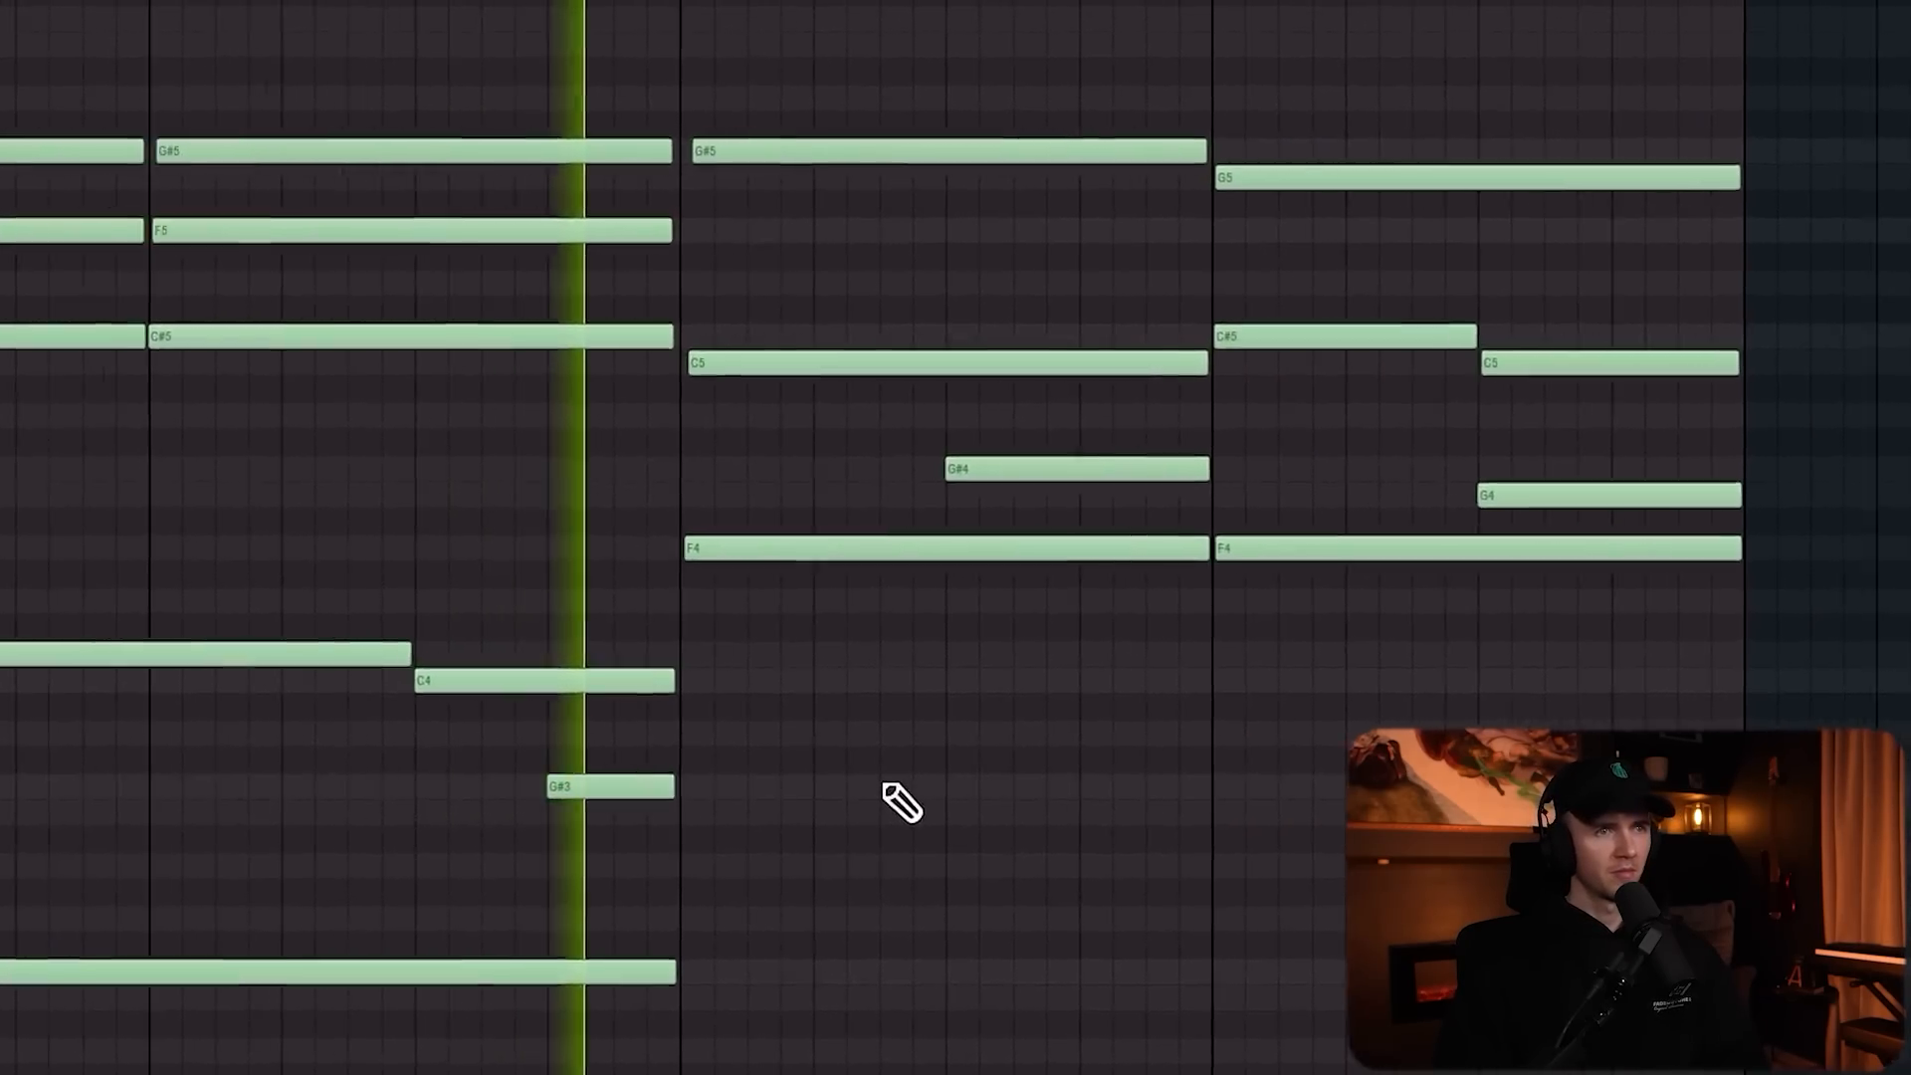
scroll(880, 784, up, 2)
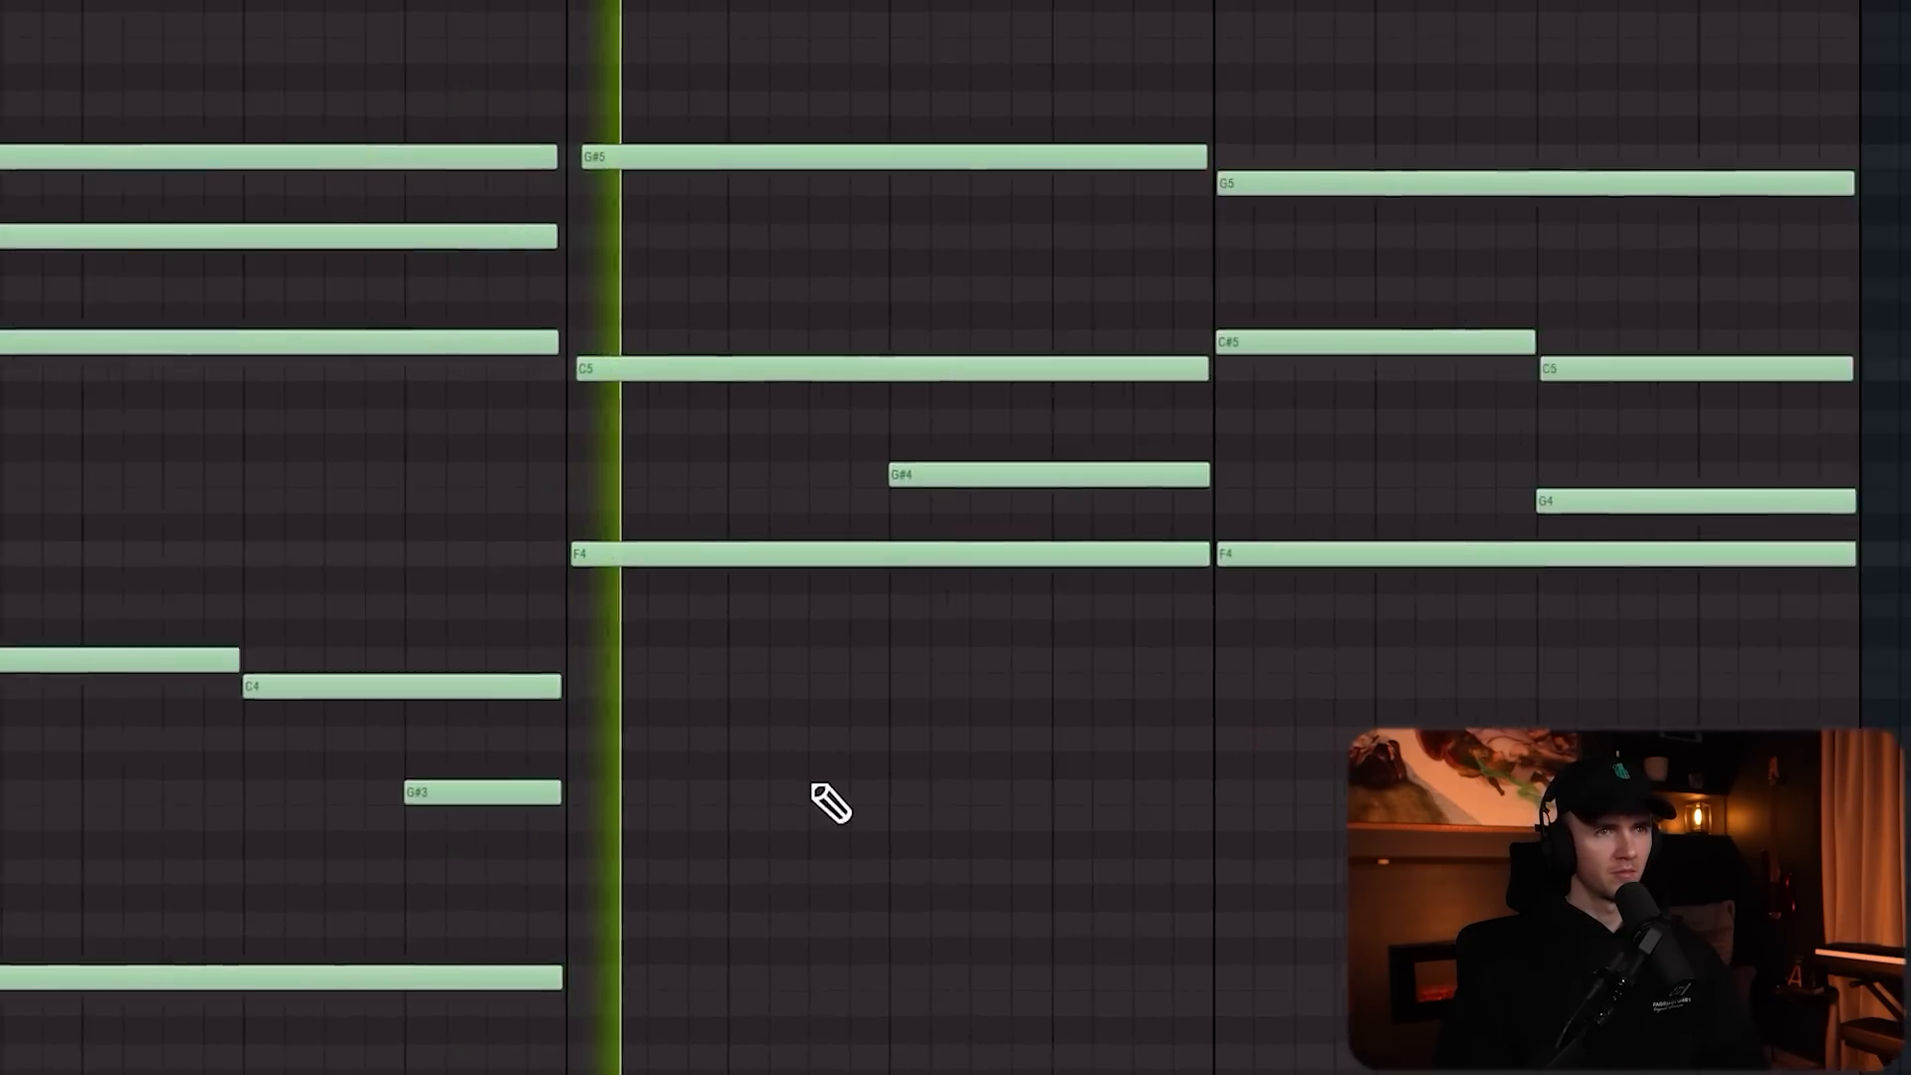
scroll(868, 794, down, 3)
right_click(744, 493)
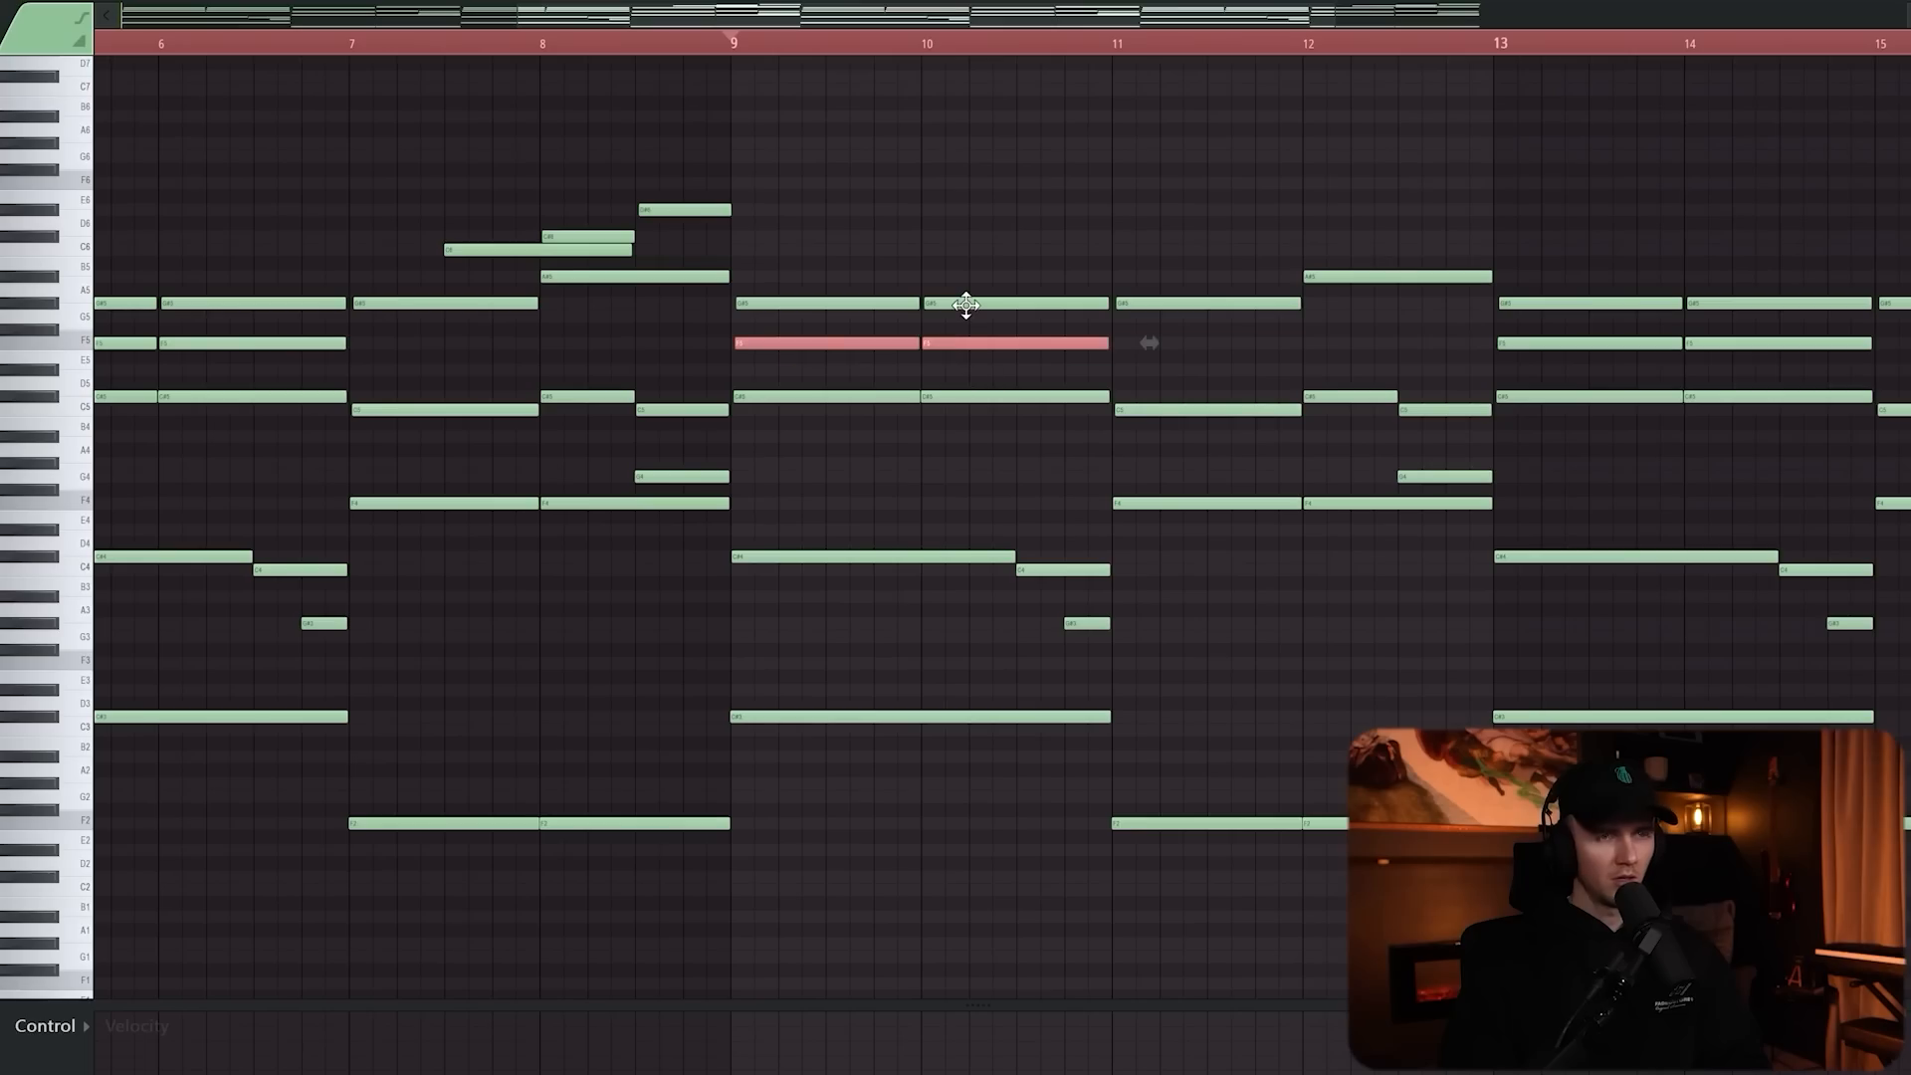
Raise the F5 notes in bars 9 and 10 to F6 and add a short C#6 note at the end of bar 10.
key(space)
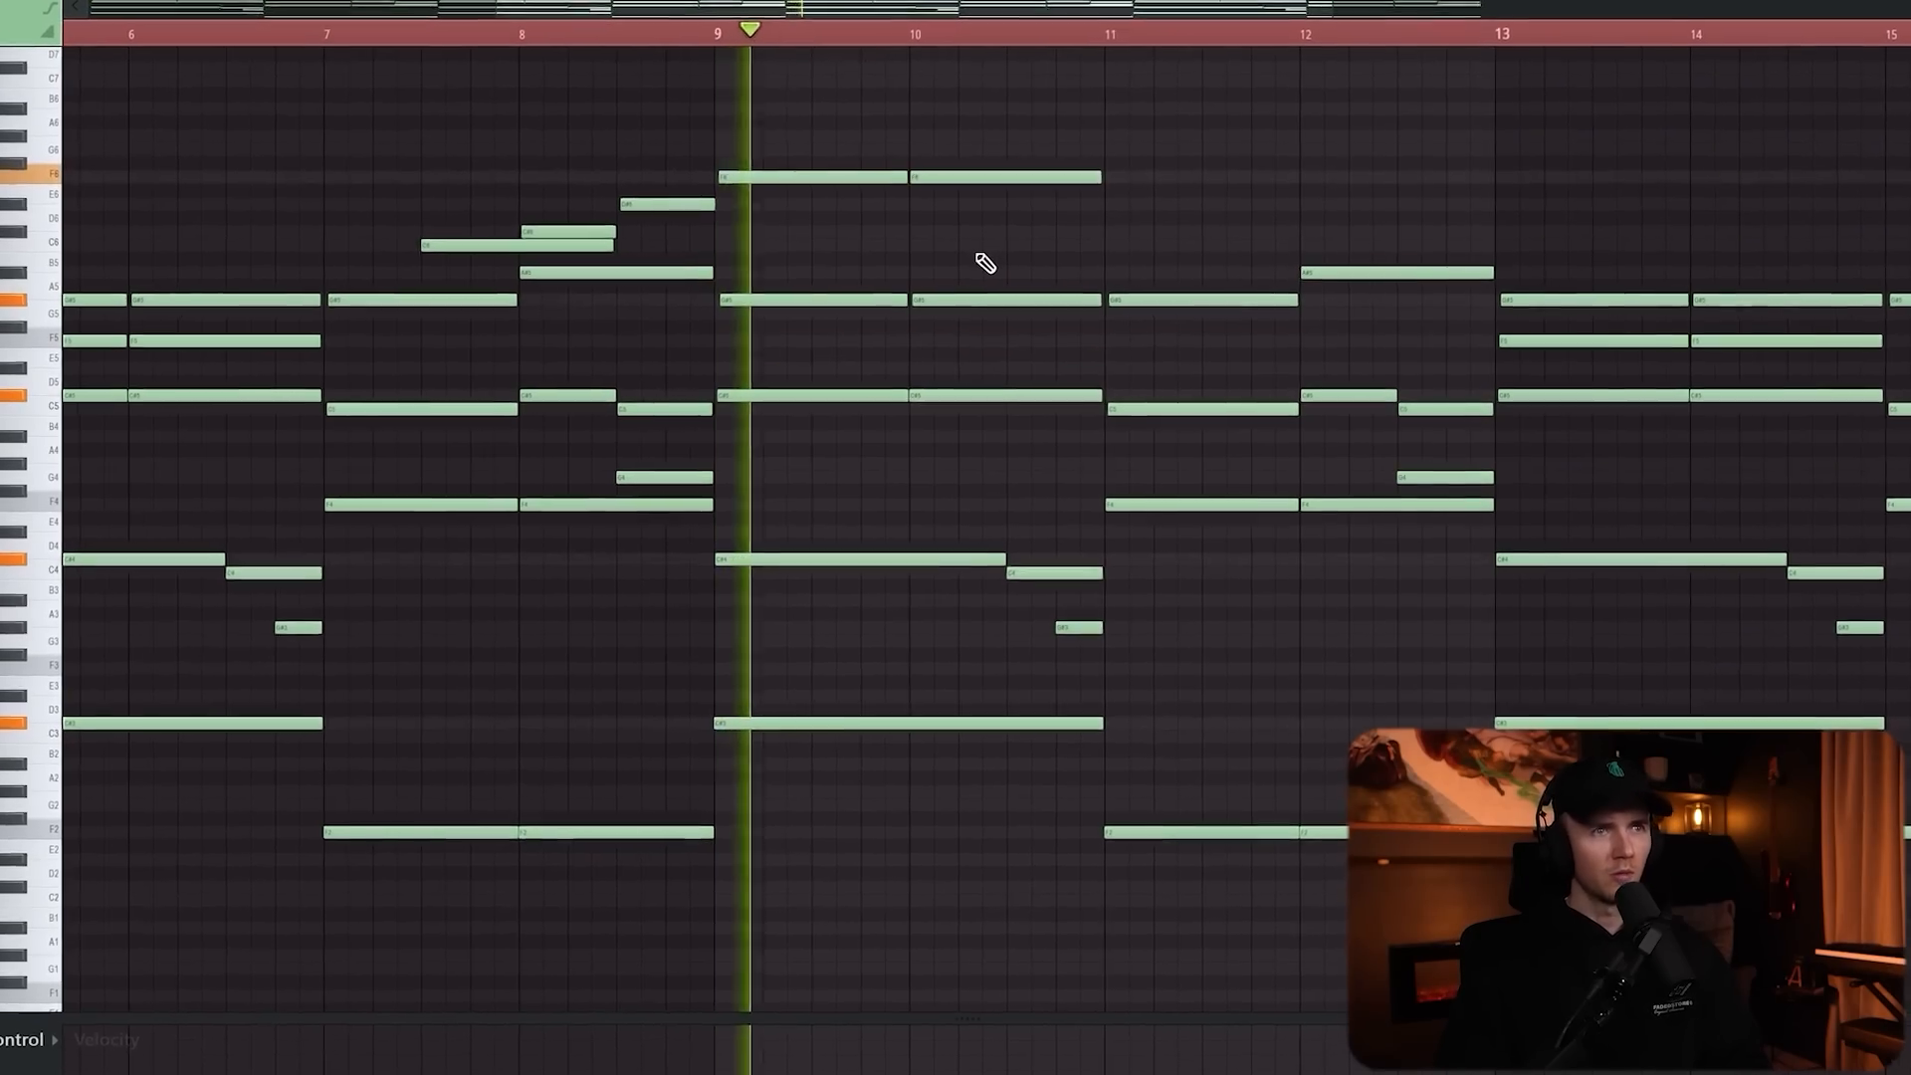
click(974, 214)
scroll(1056, 202, down, 2)
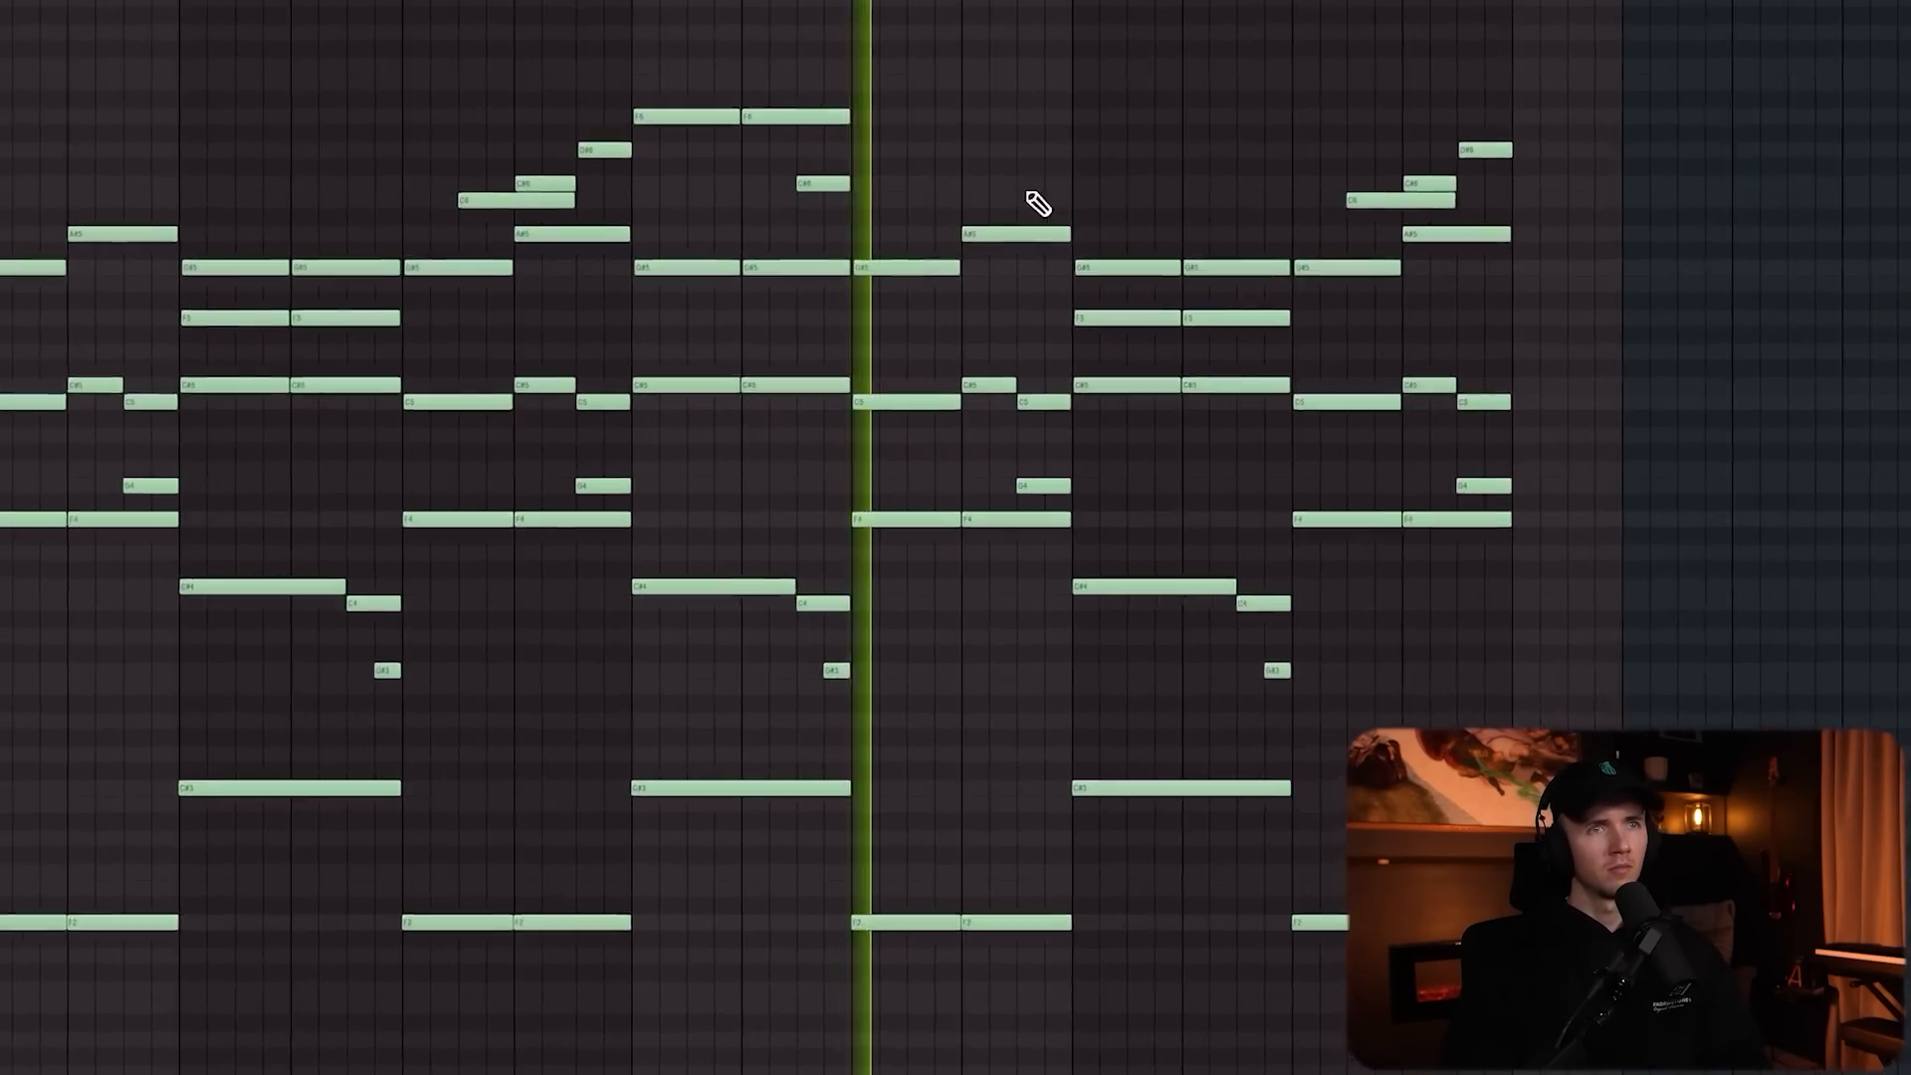
Clear the old chord notes from bar 16, leaving room for a rising octave run.
scroll(1020, 196, up, 4)
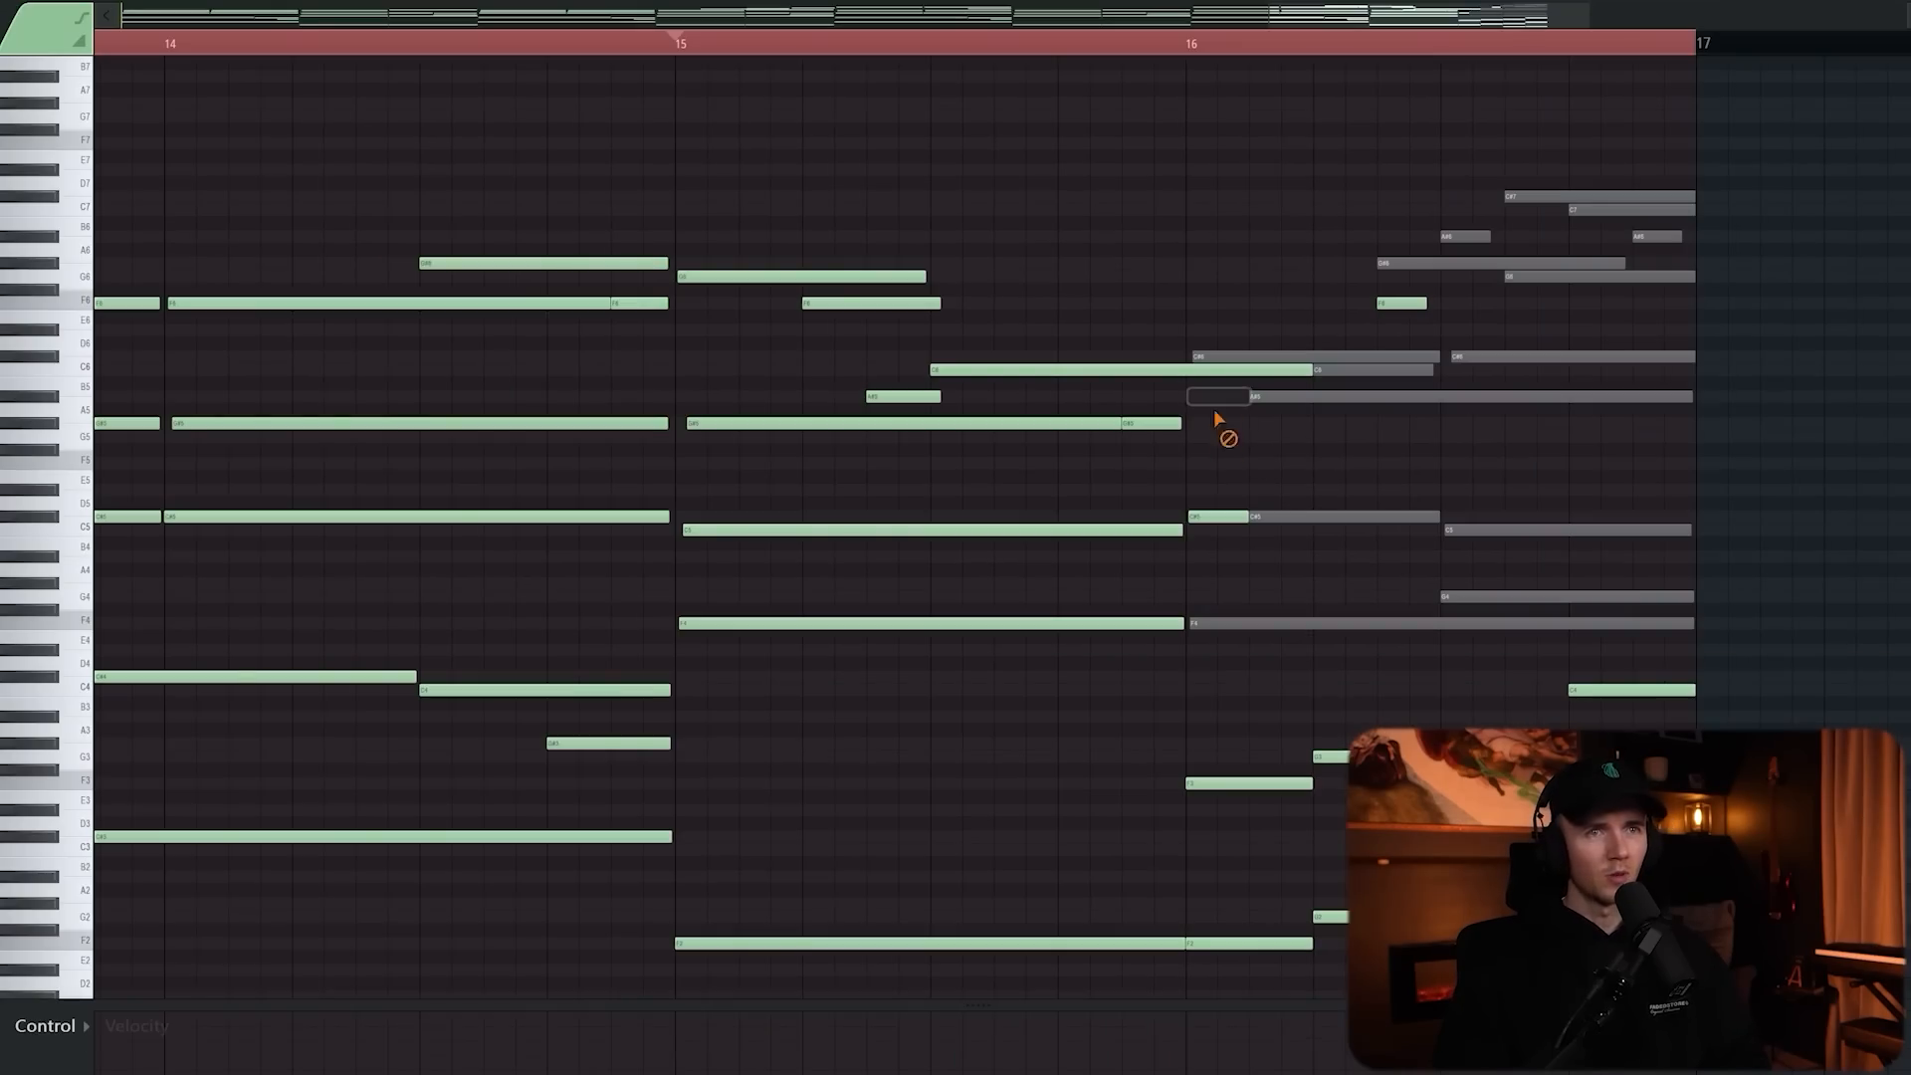
drag(1256, 629, 1621, 110)
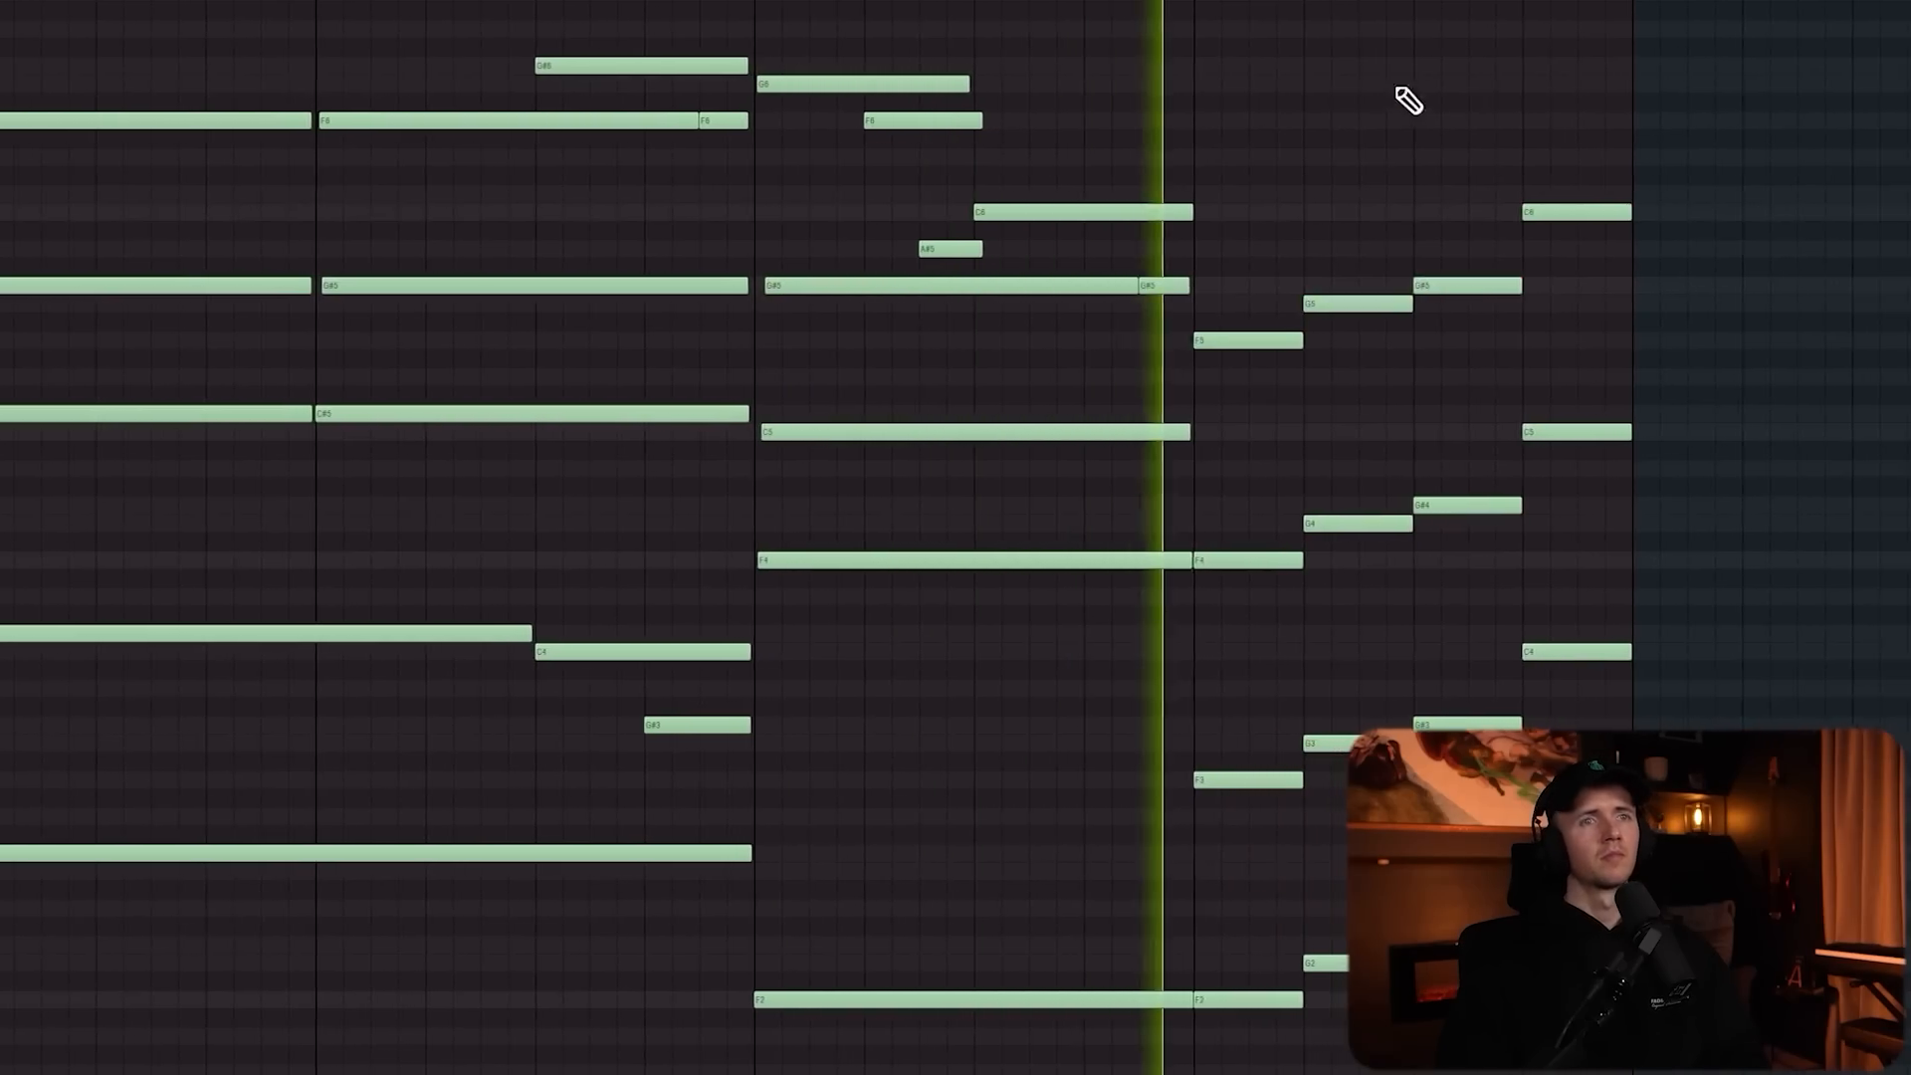
scroll(1271, 146, down, 5)
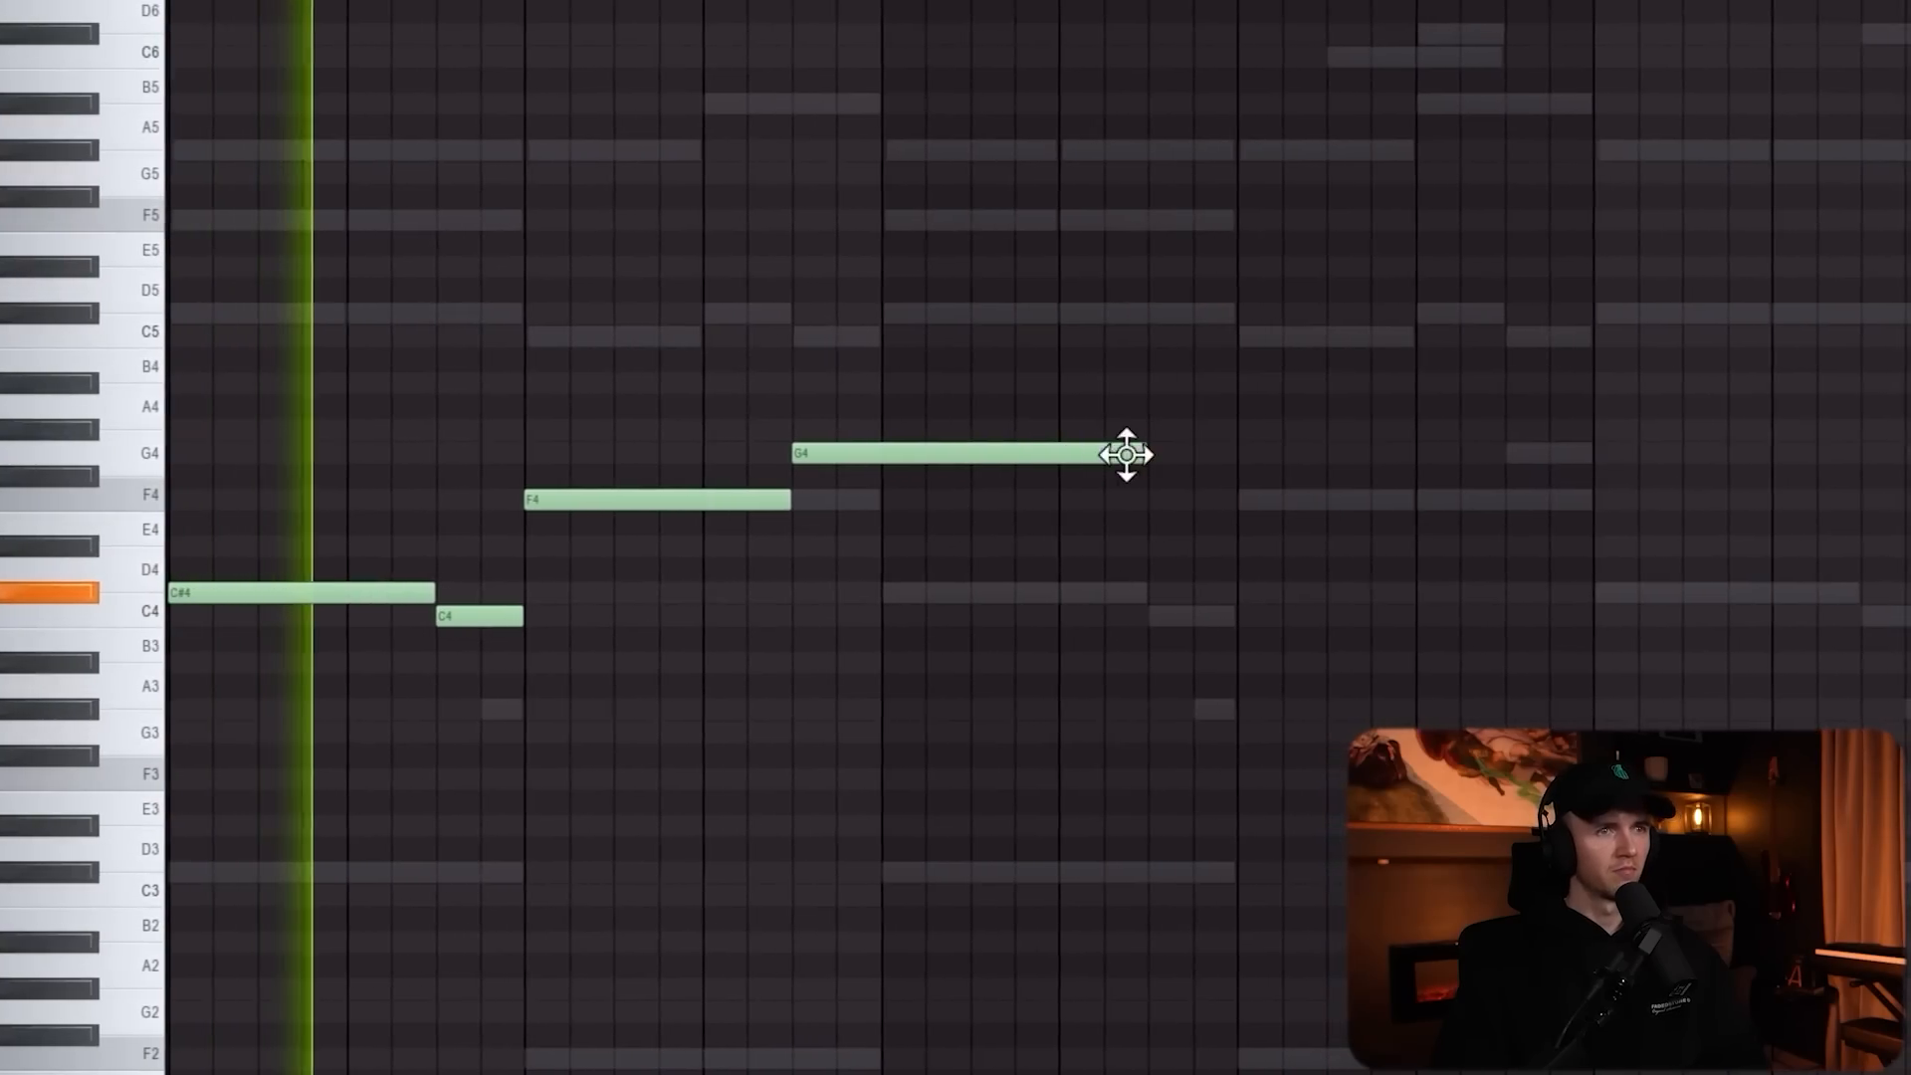
Shorten the G4 bass note so it ends with the fourth bar.
drag(1126, 455, 845, 457)
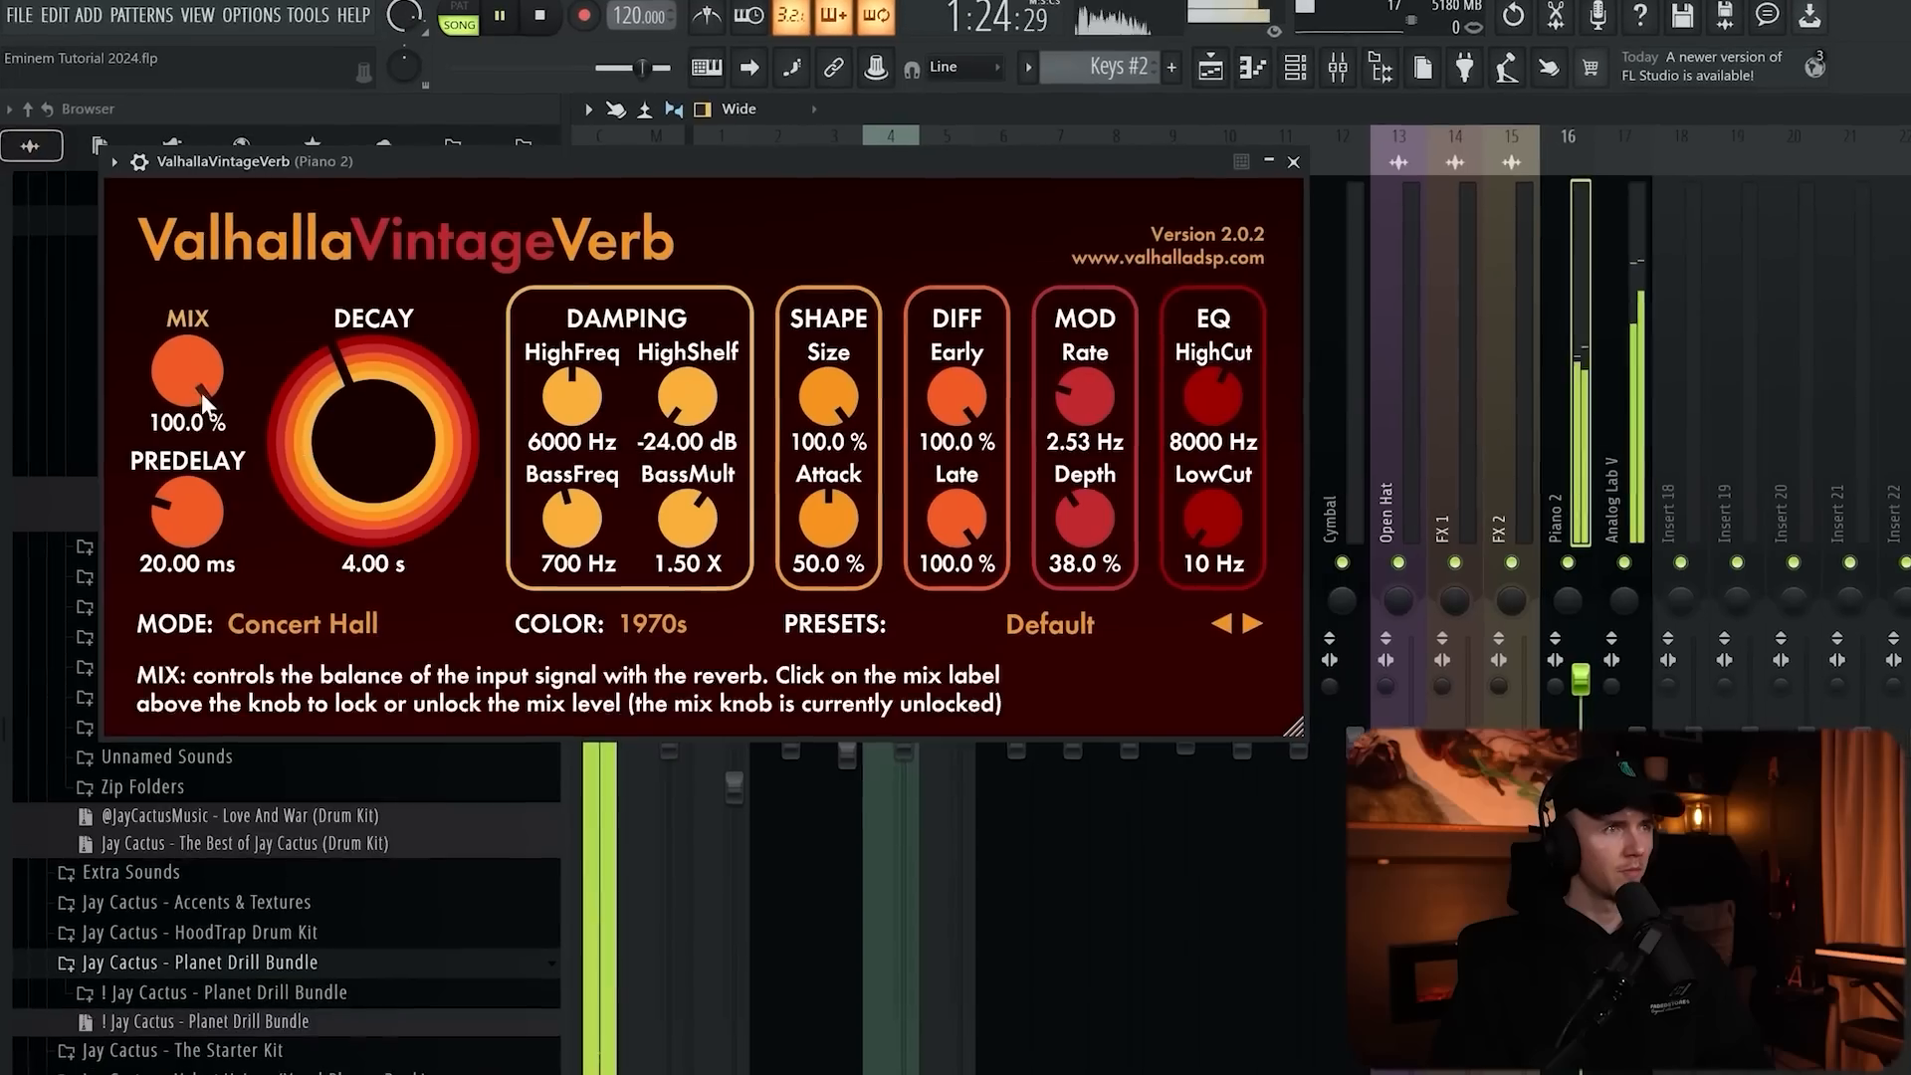
Set the Piano 2 reverb's mix to 32.6% and LowCut to 240 Hz, and shorten its decay.
drag(182, 374, 182, 423)
drag(372, 468, 373, 498)
drag(181, 374, 183, 343)
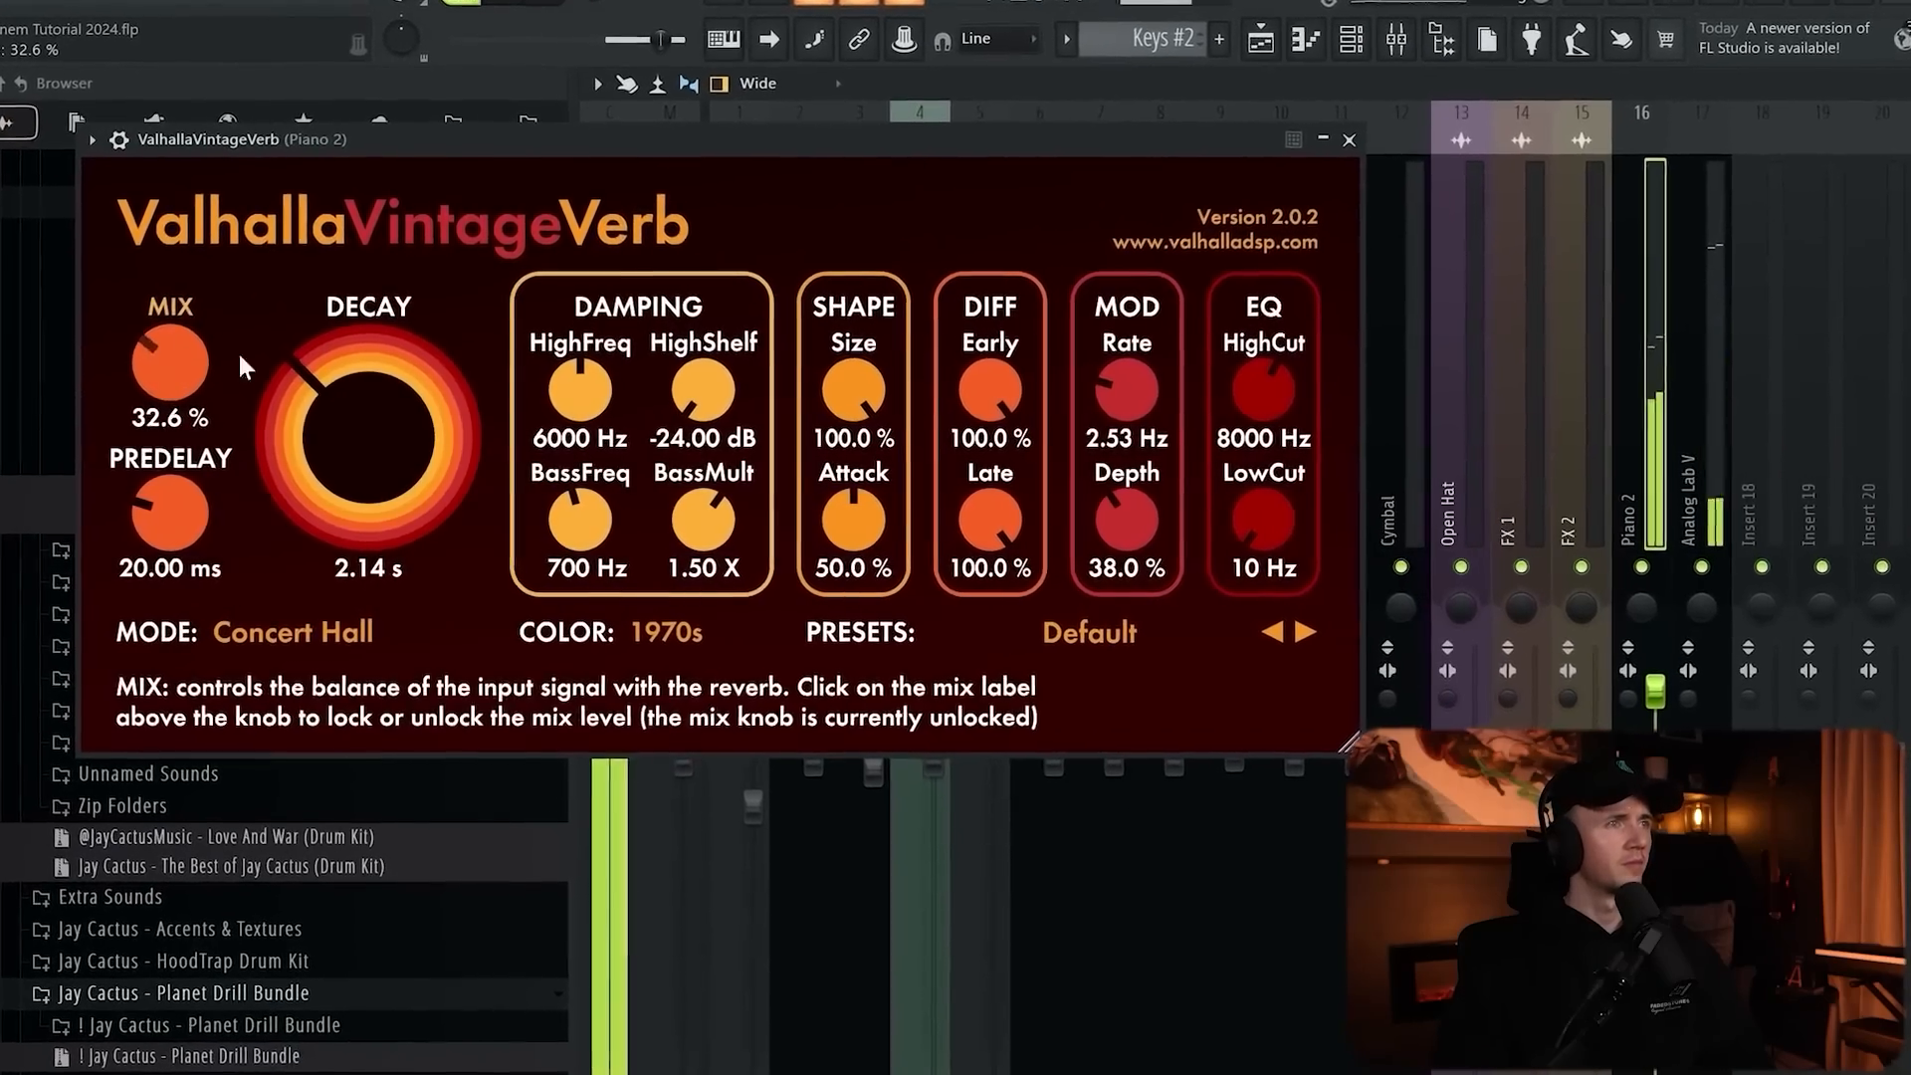
drag(423, 403, 426, 434)
drag(1251, 513, 1209, 477)
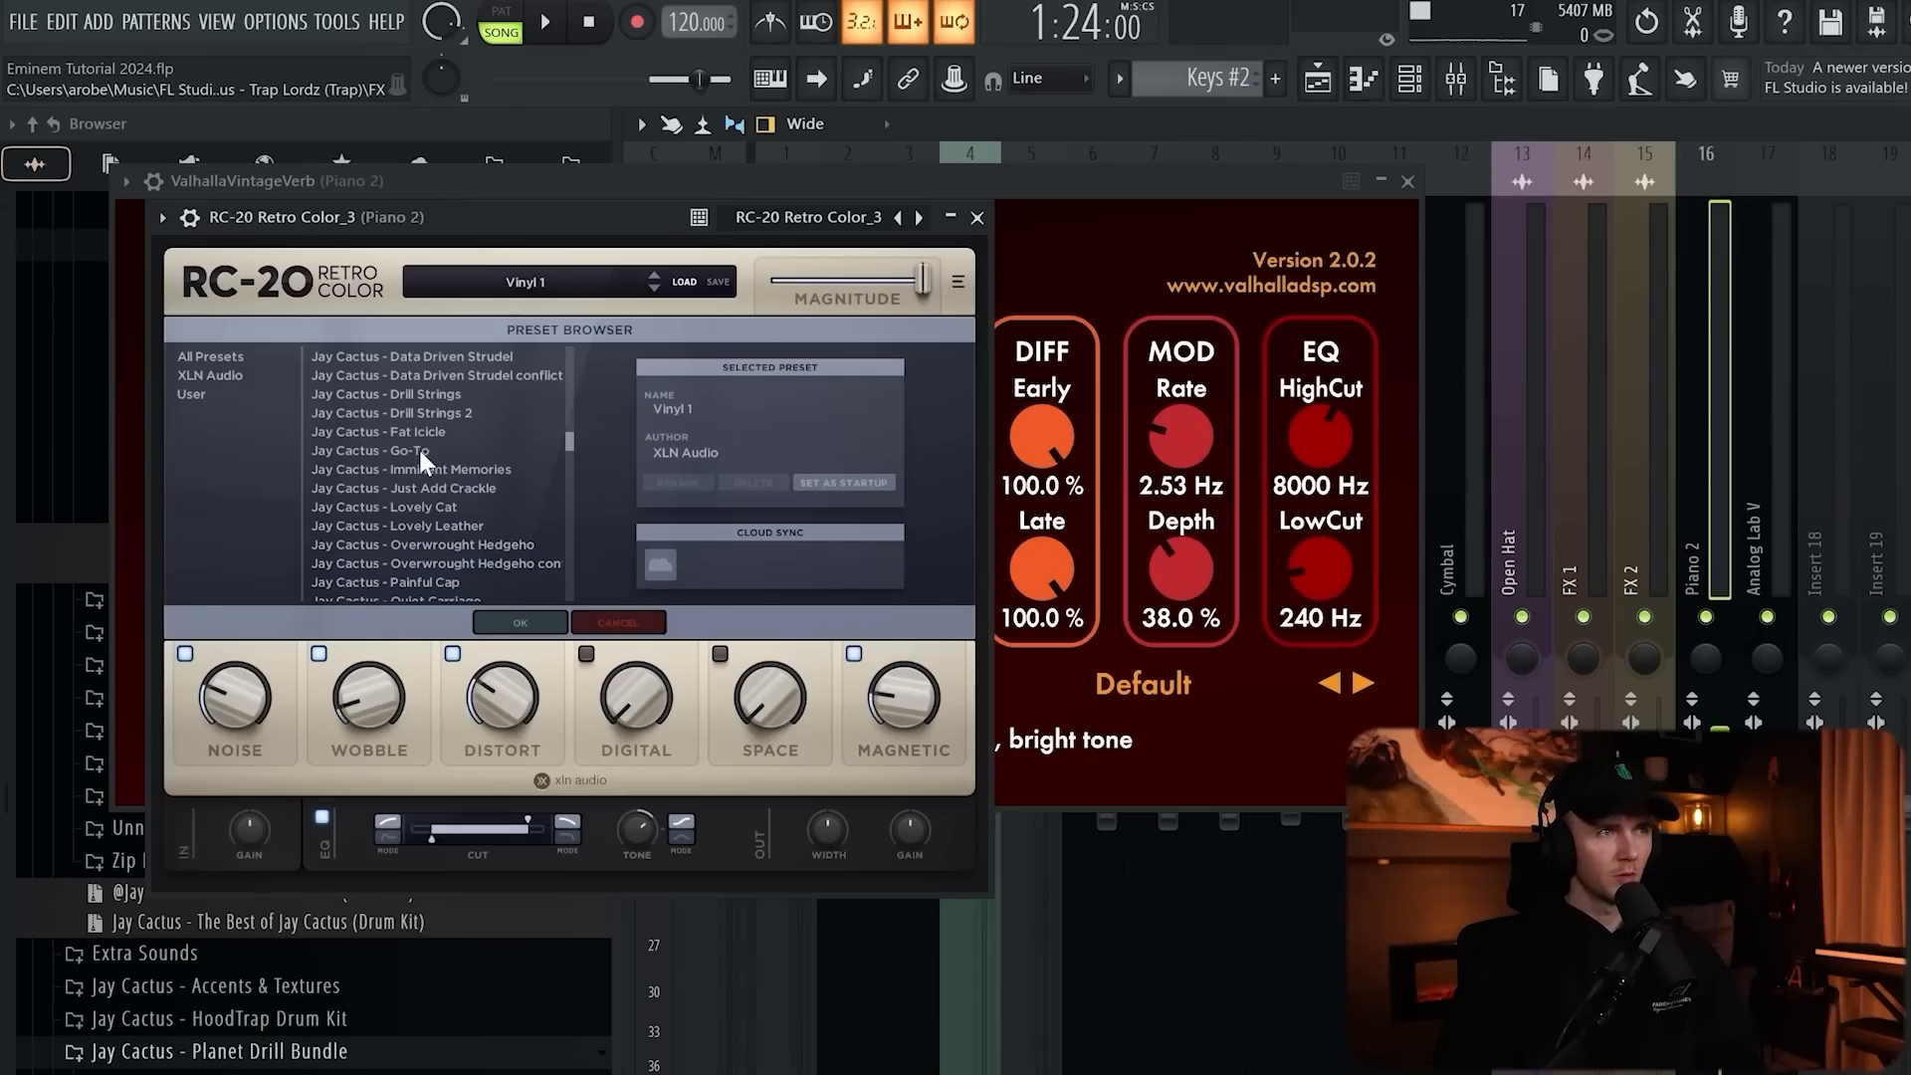
Load the Jay Cactus - Go-To preset in RC-20 on Piano 2, set Distort to 25%, and fine-tune the Distort module.
click(420, 450)
key(space)
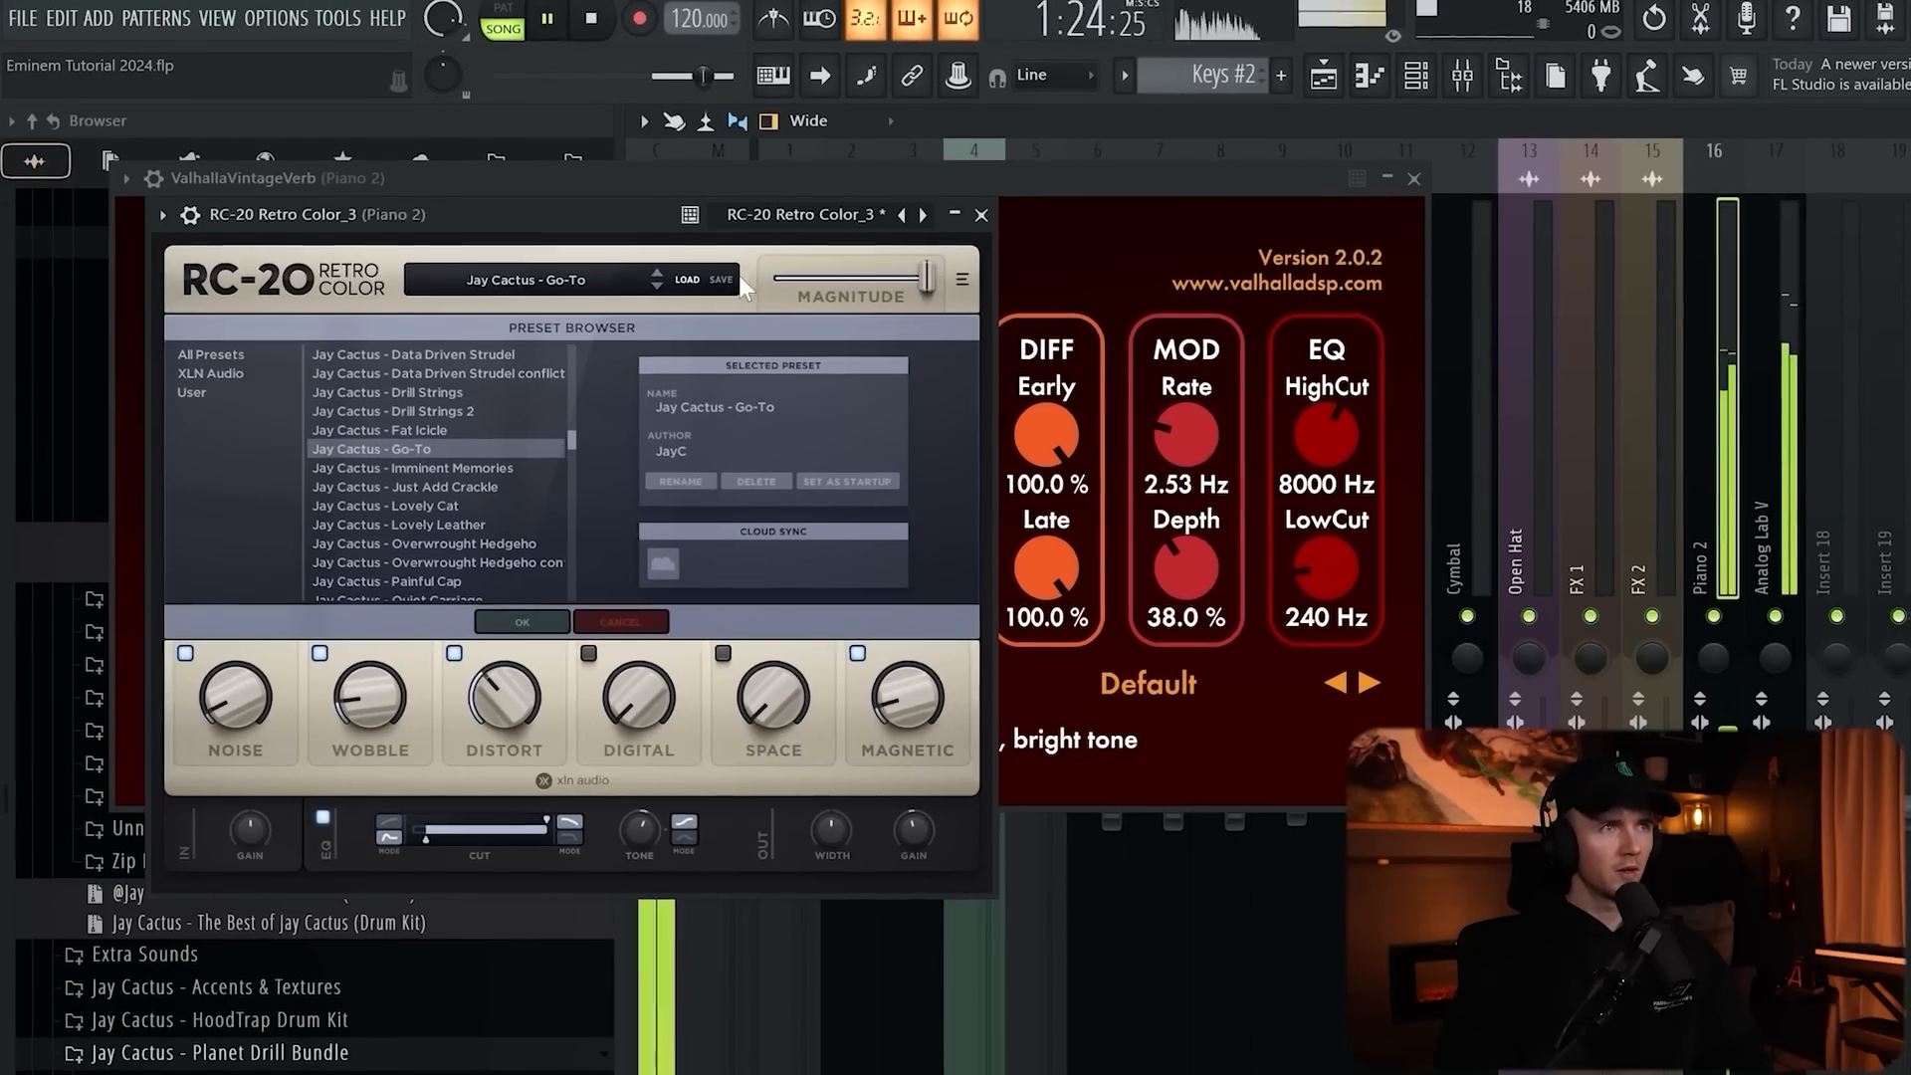
drag(496, 704, 495, 717)
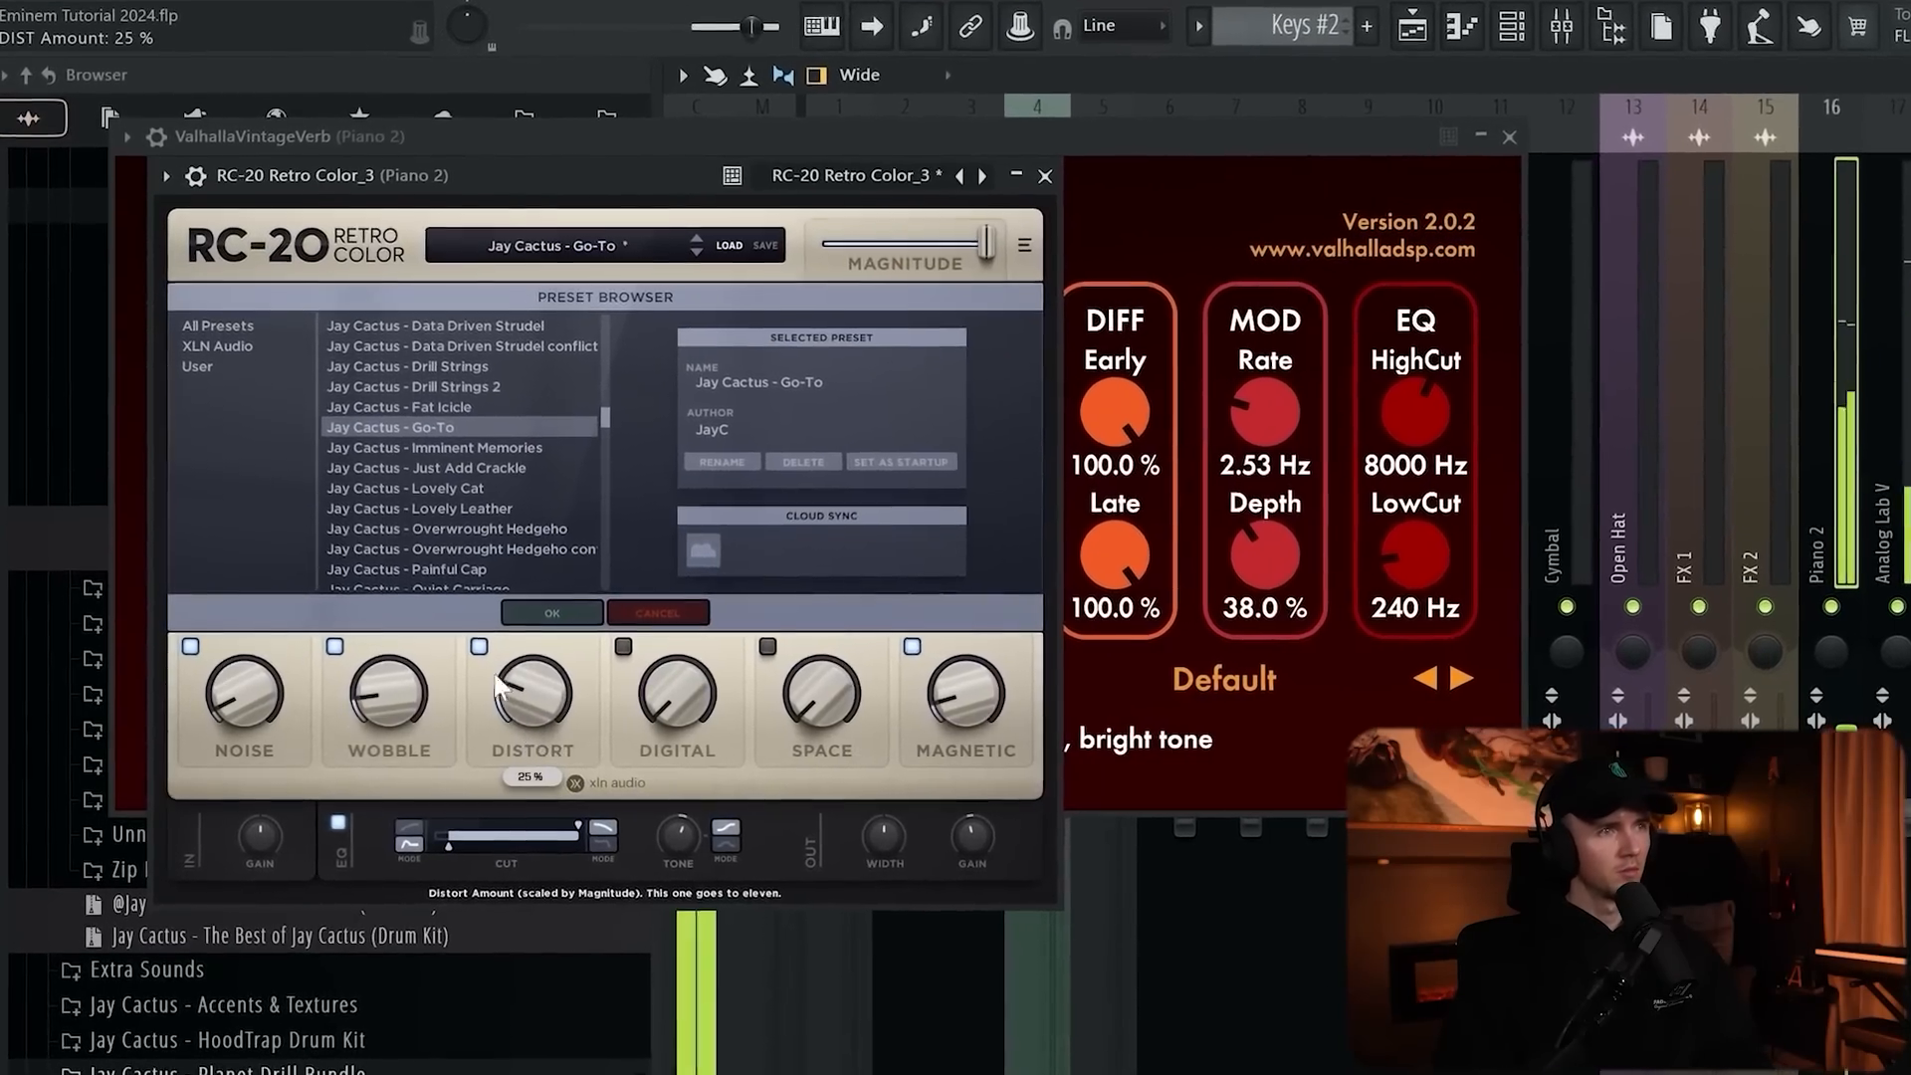
click(543, 615)
click(473, 648)
mouse_move(619, 610)
mouse_down()
mouse_move(626, 572)
mouse_move(637, 639)
mouse_move(653, 616)
mouse_up()
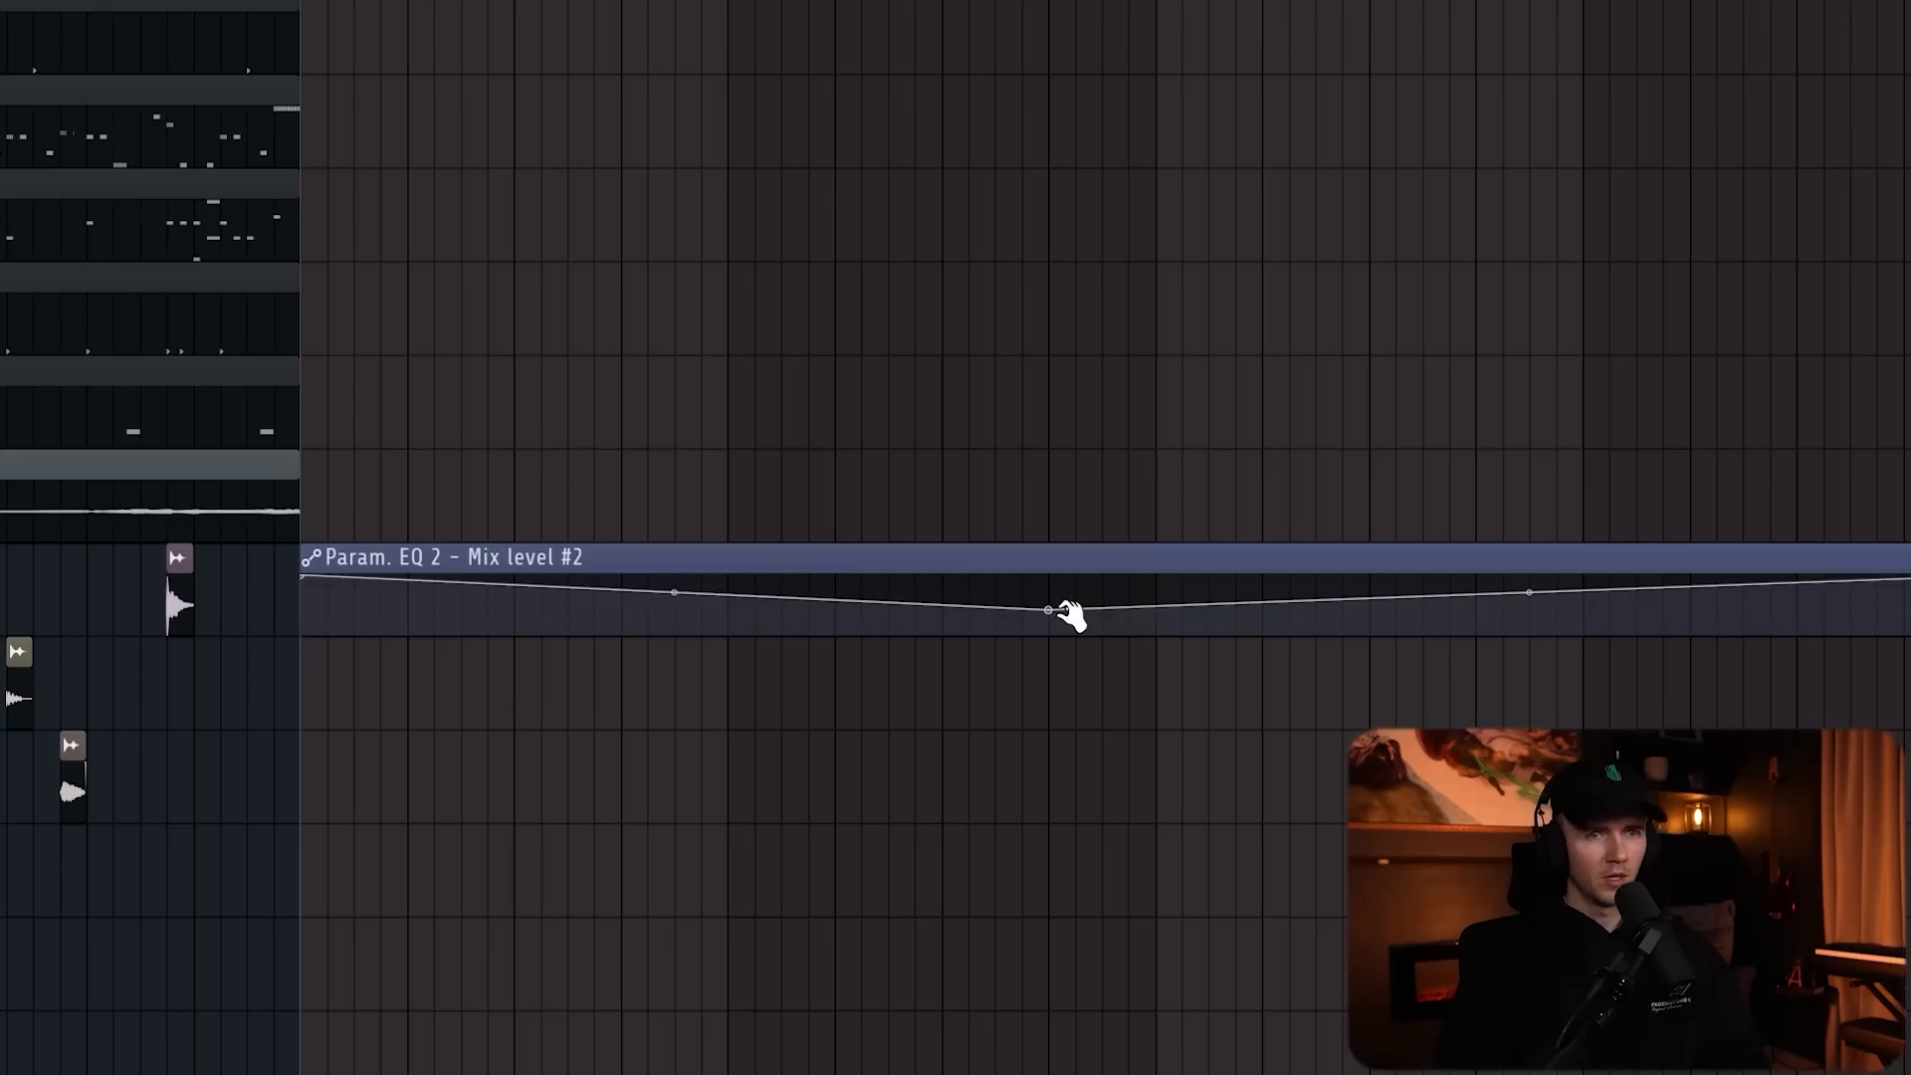
Shape a dip midway along the Param. EQ 2 - Mix level #2 automation clip with a control point.
right_click(1059, 610)
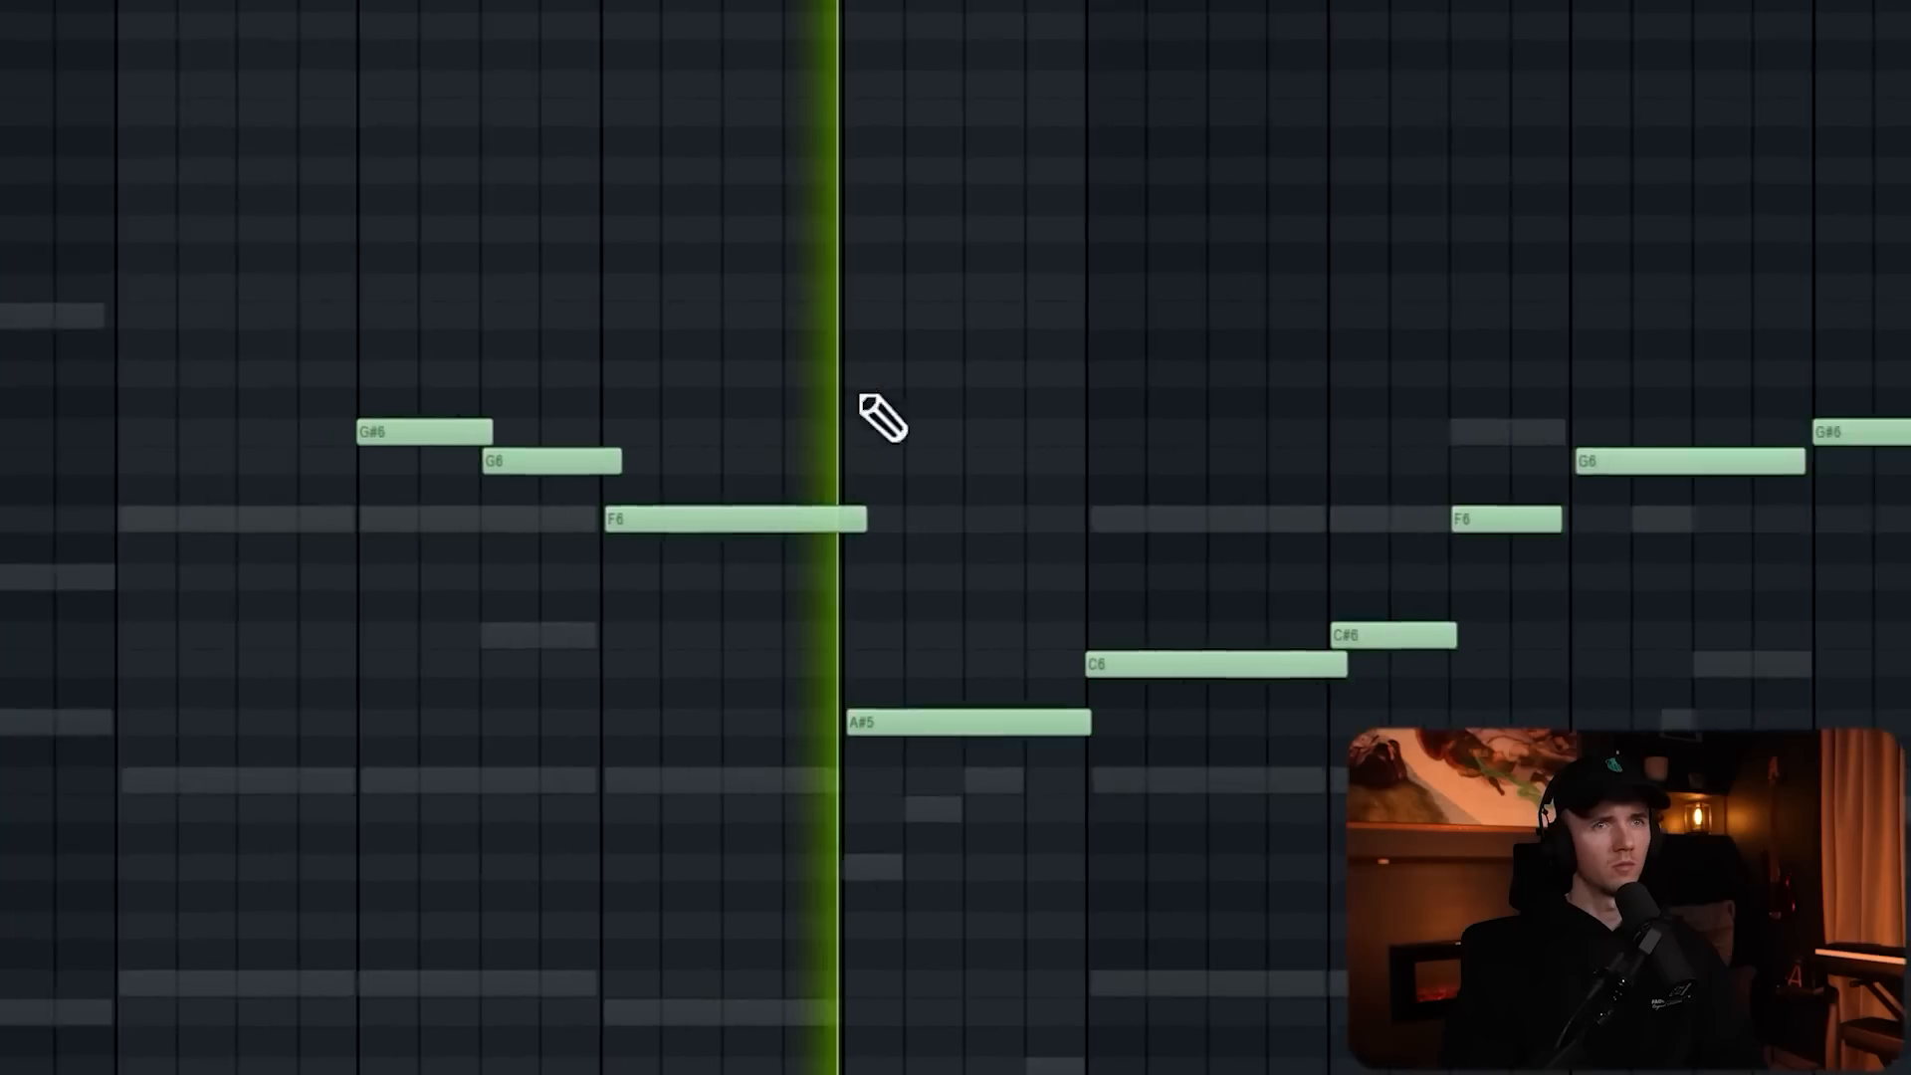
Add a short G#5 note just before the melody's C6 and shorten the preceding A#5 to end where it starts.
scroll(901, 776, up, 3)
click(953, 771)
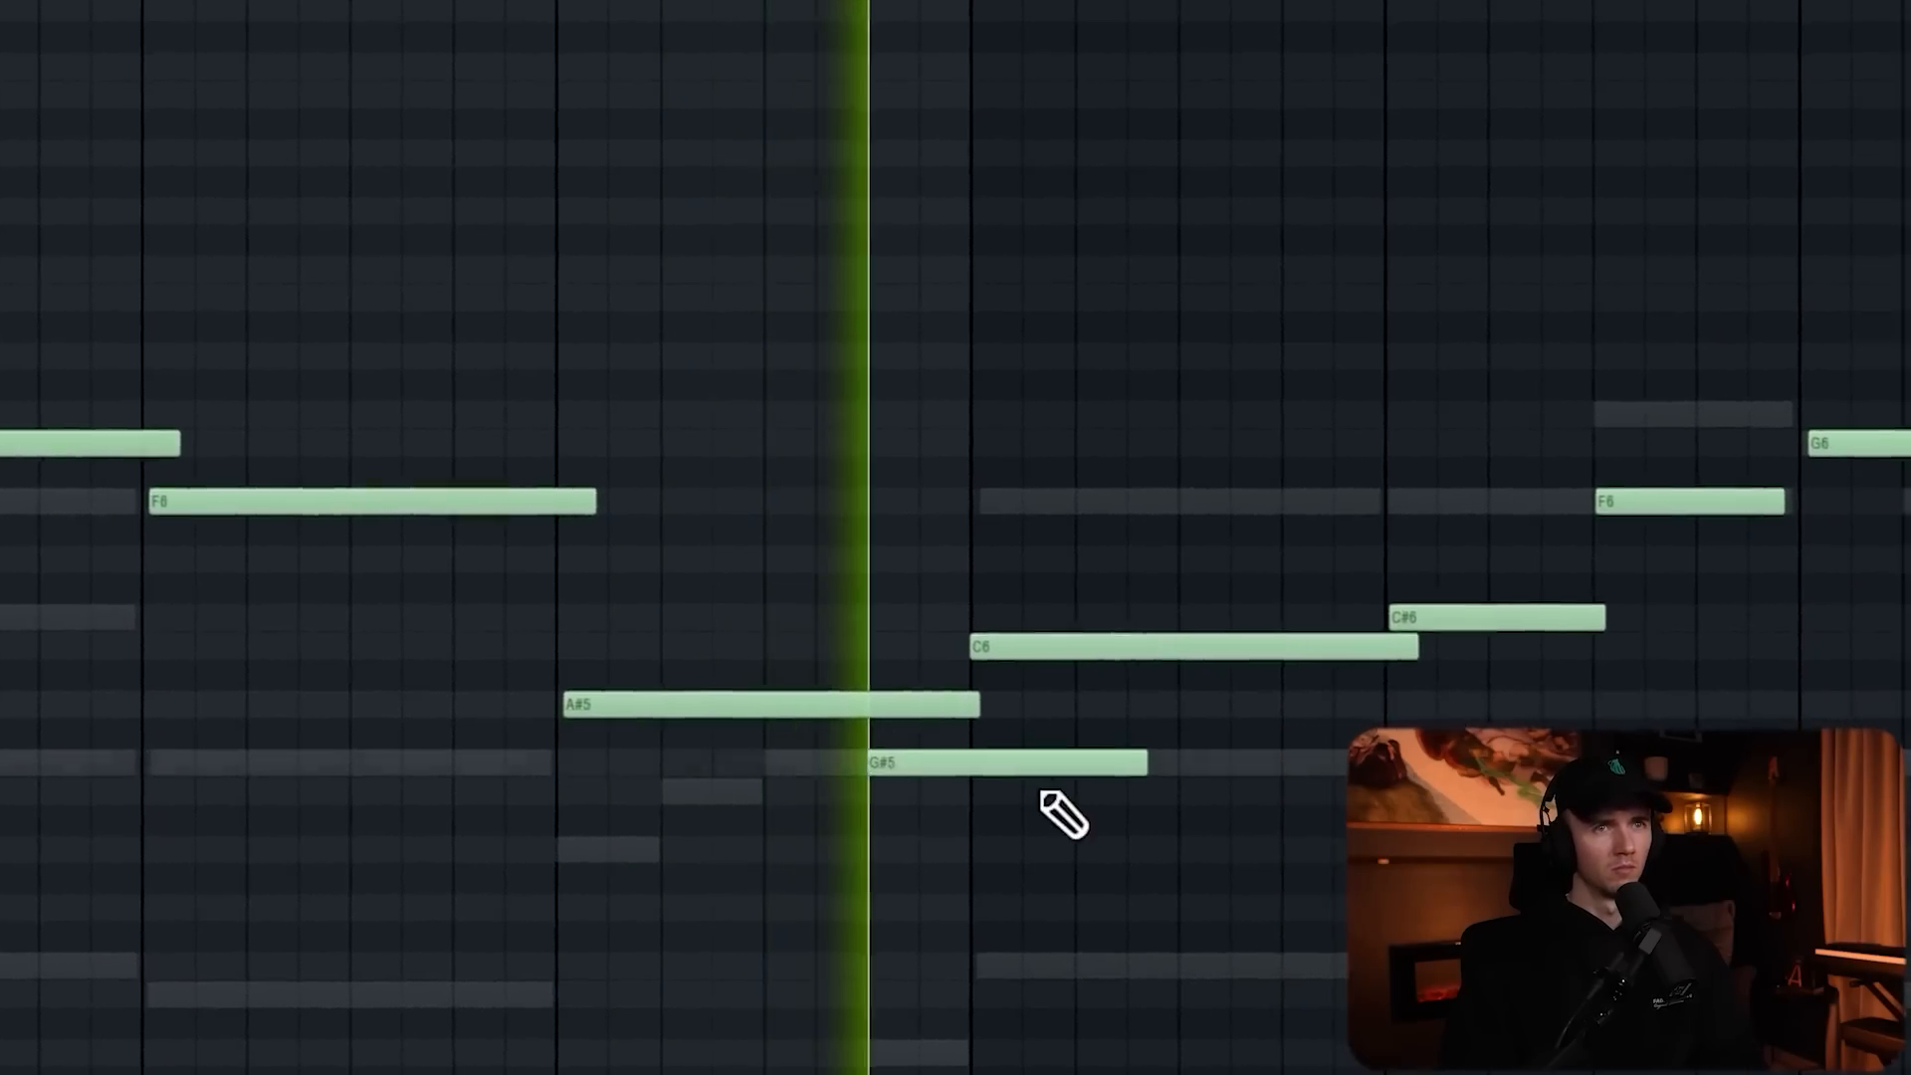
drag(918, 699, 649, 736)
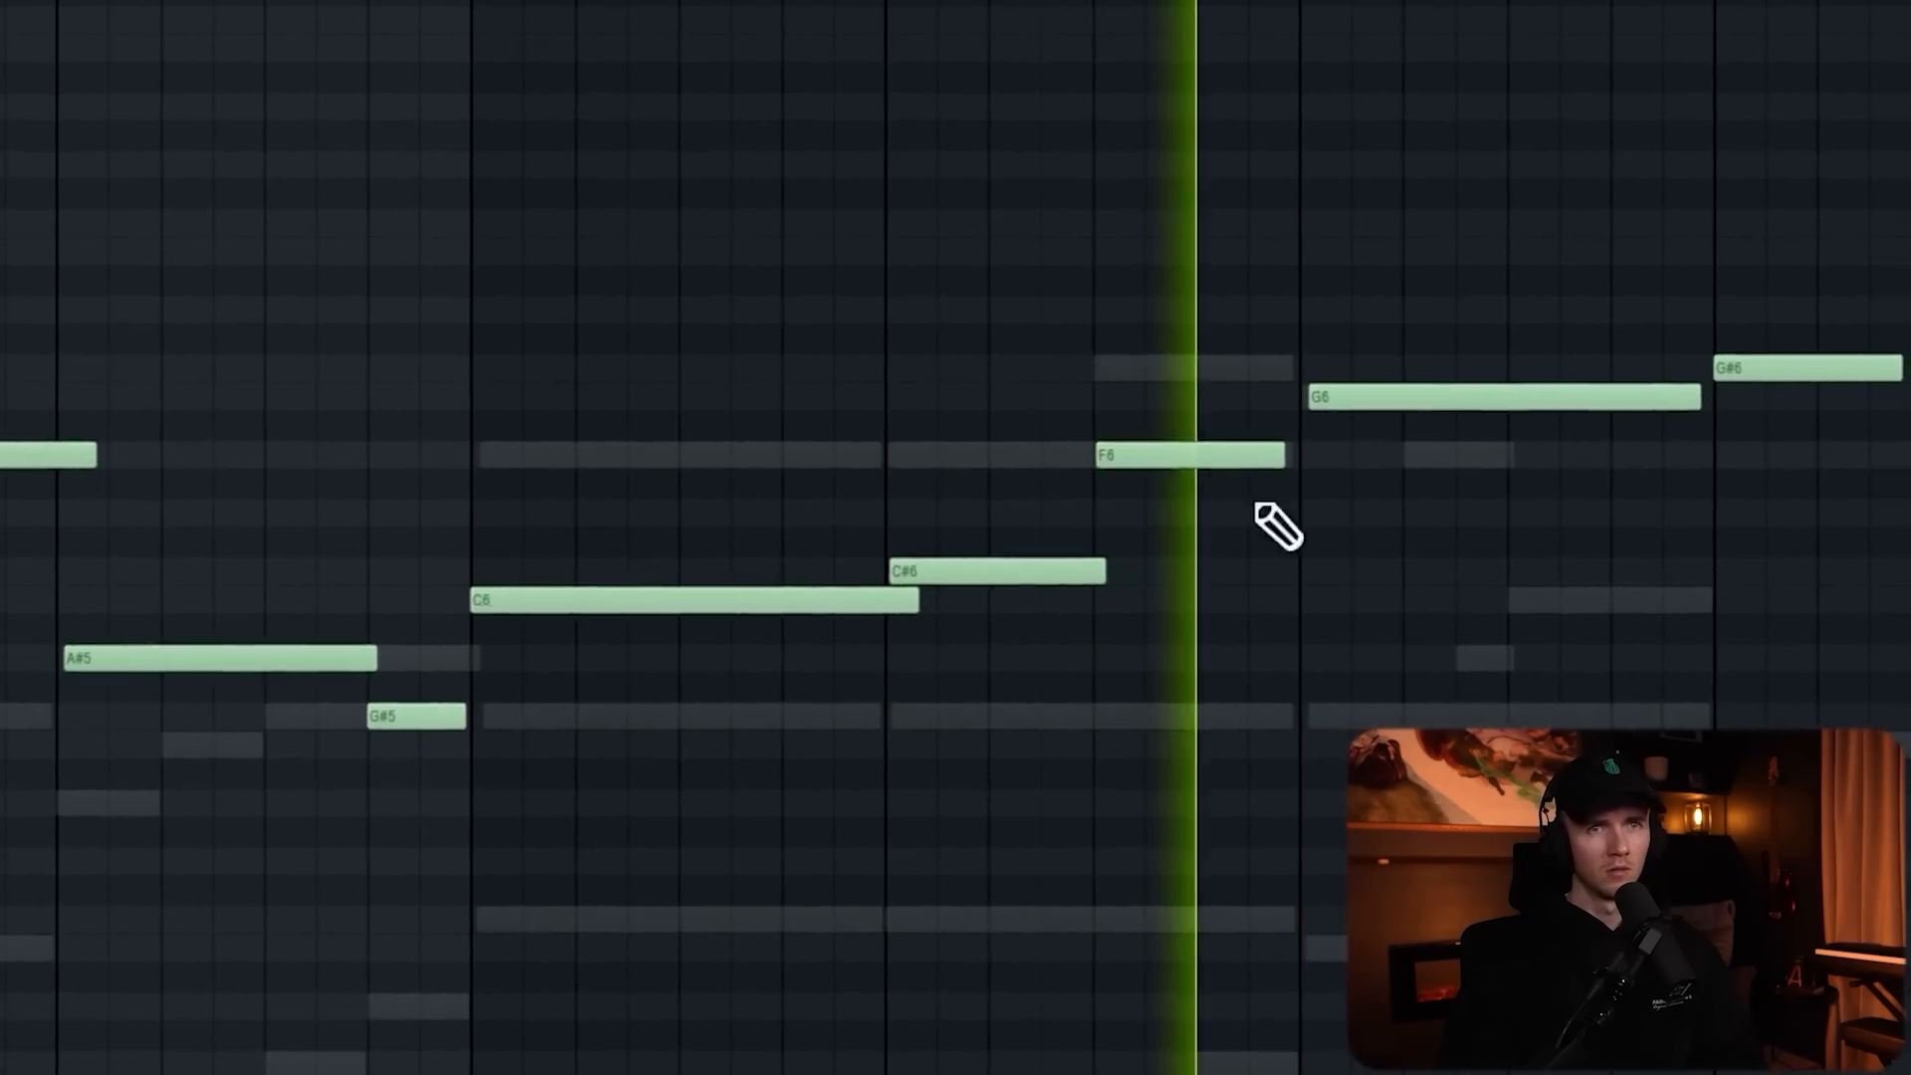
scroll(1284, 607, down, 2)
scroll(1378, 677, up, 3)
click(1189, 586)
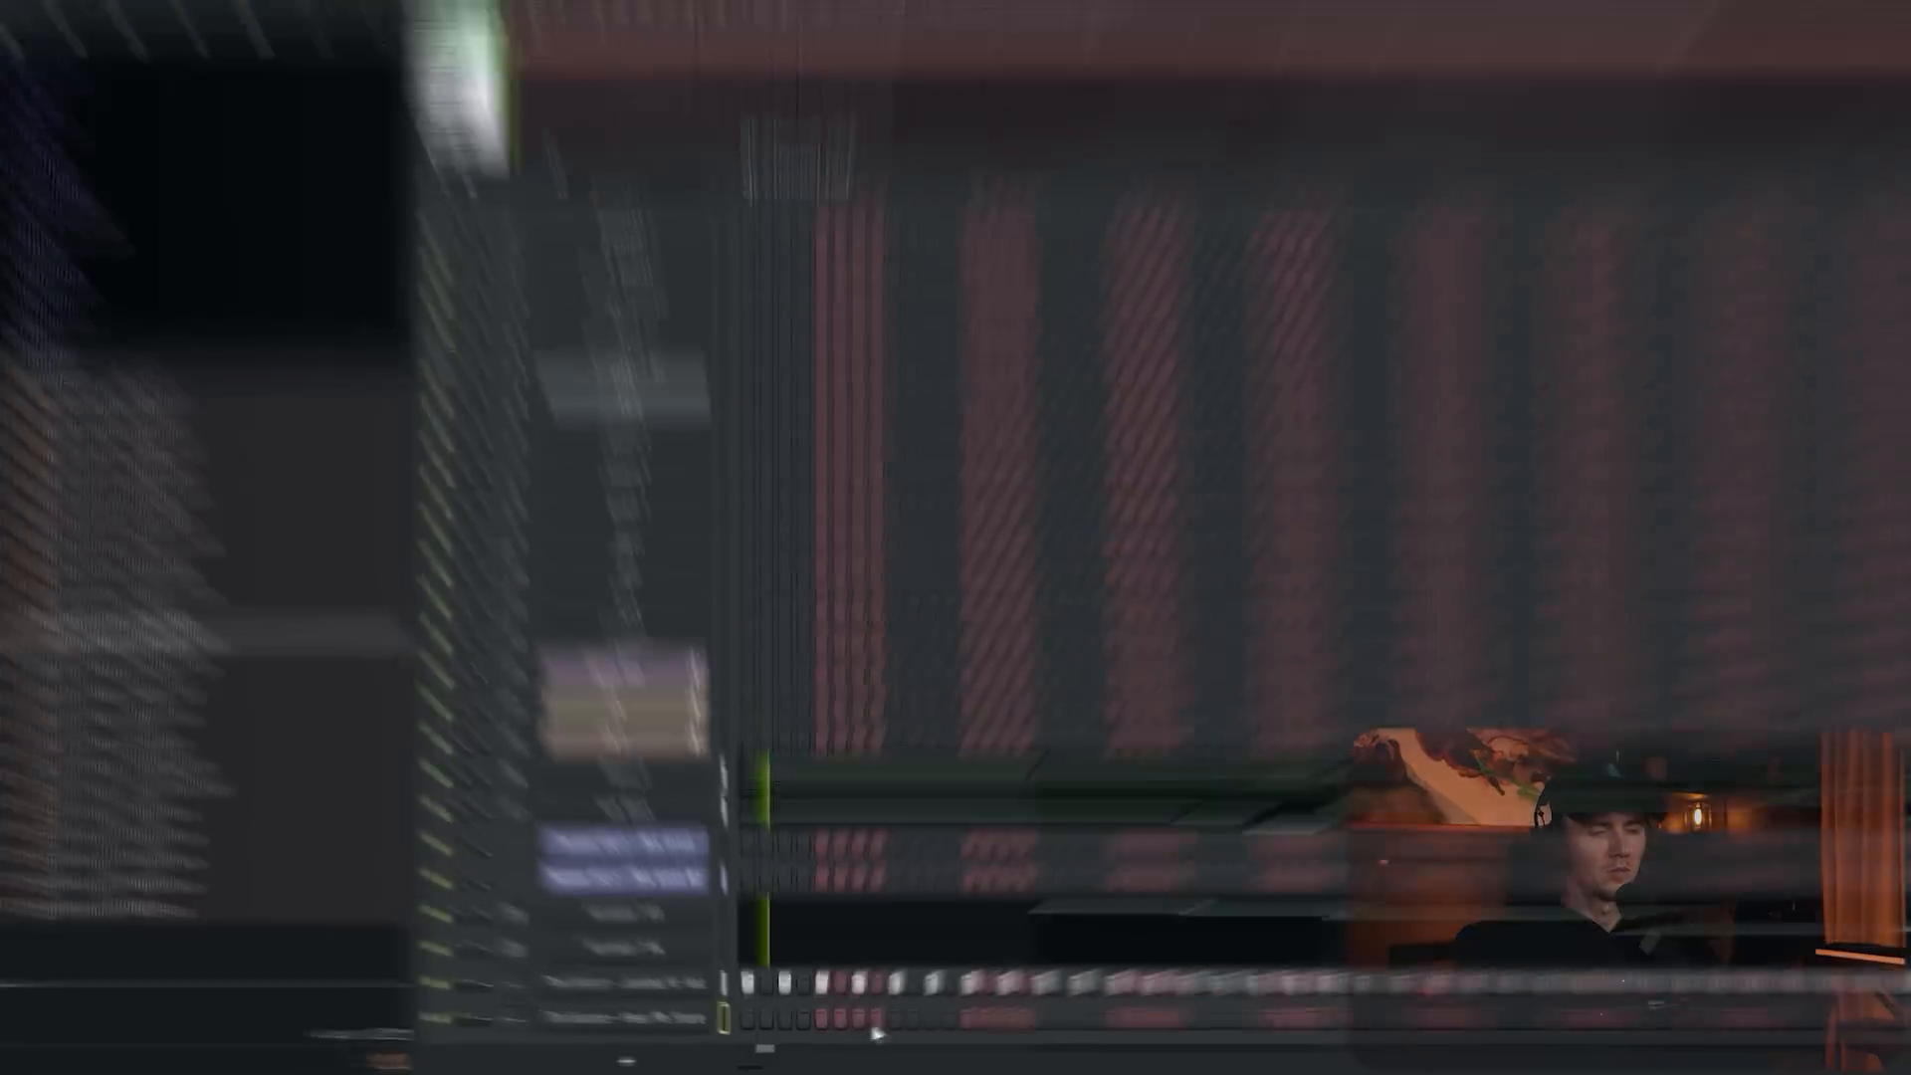
Program The Source - Hear Me Snare on step 9 of all four bars, with extra hits on step 3 of bars two and four.
click(1015, 947)
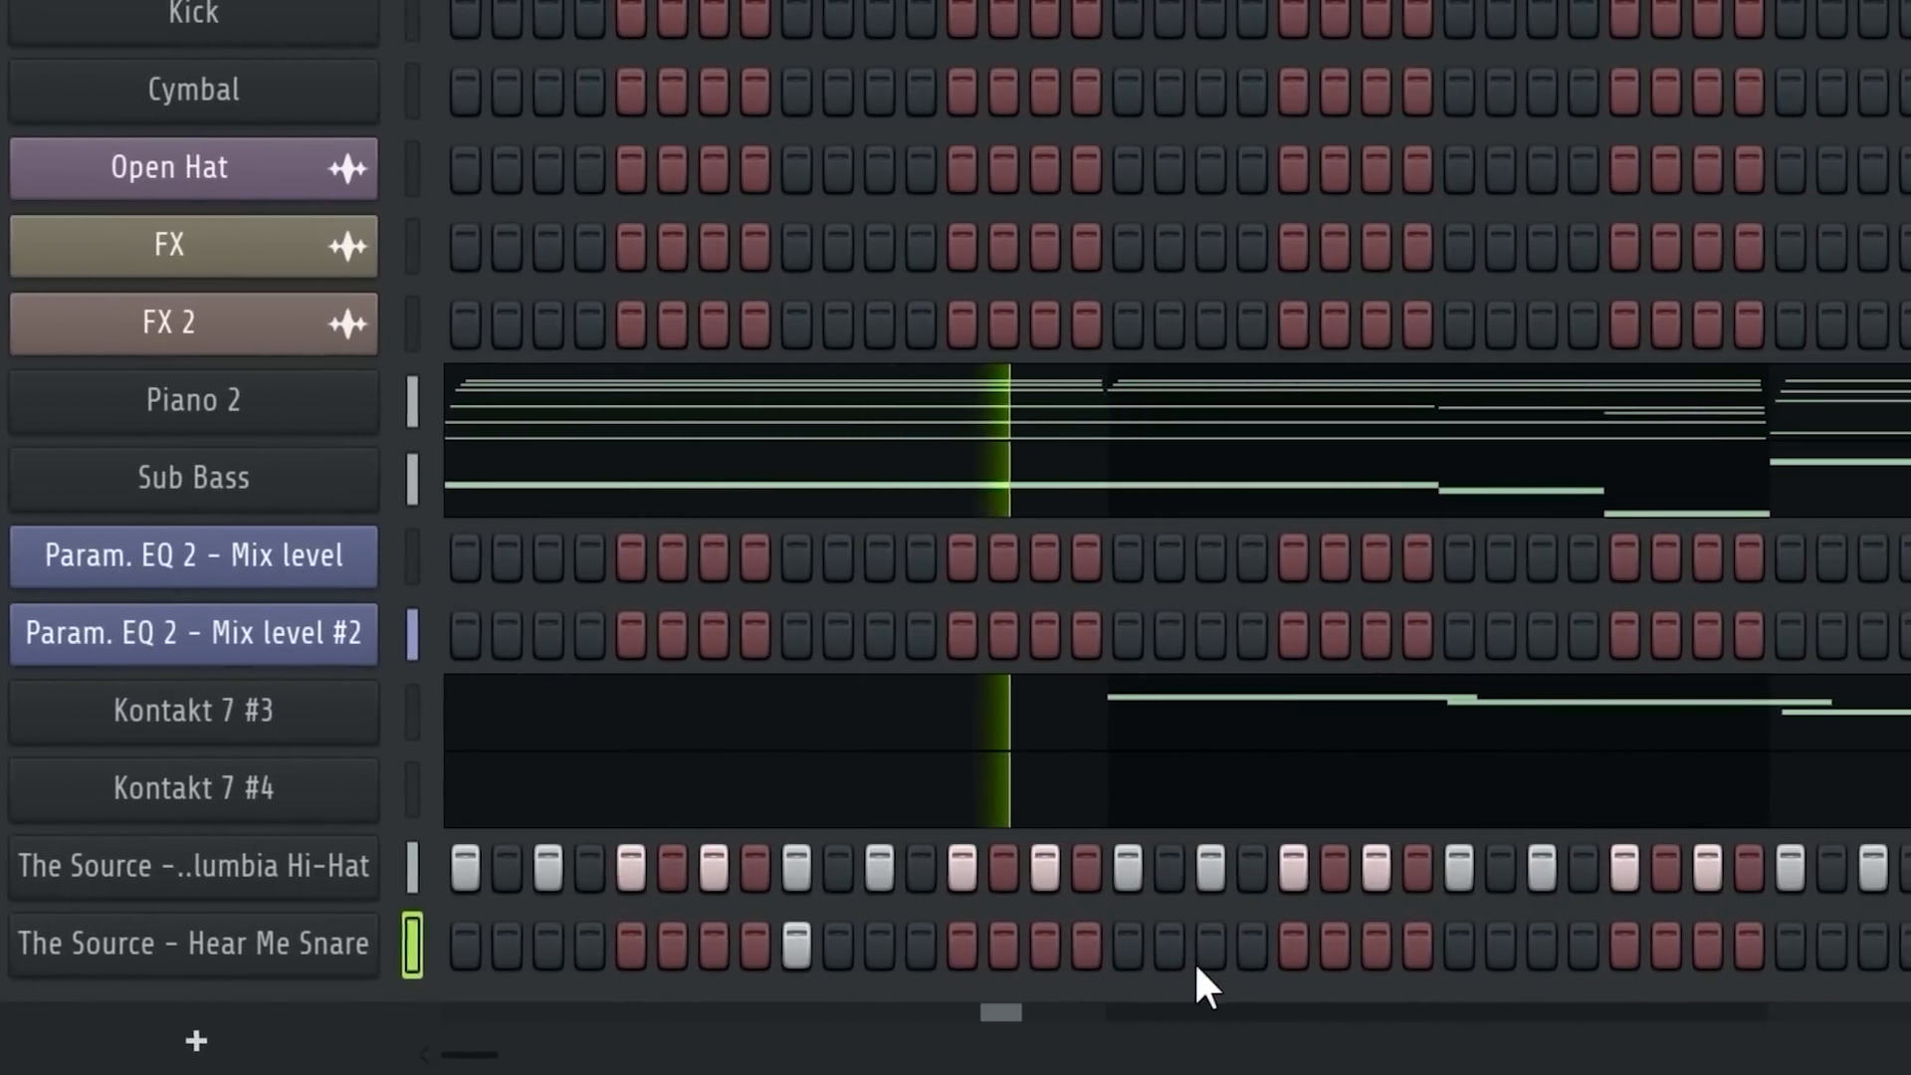
click(1207, 950)
click(1463, 953)
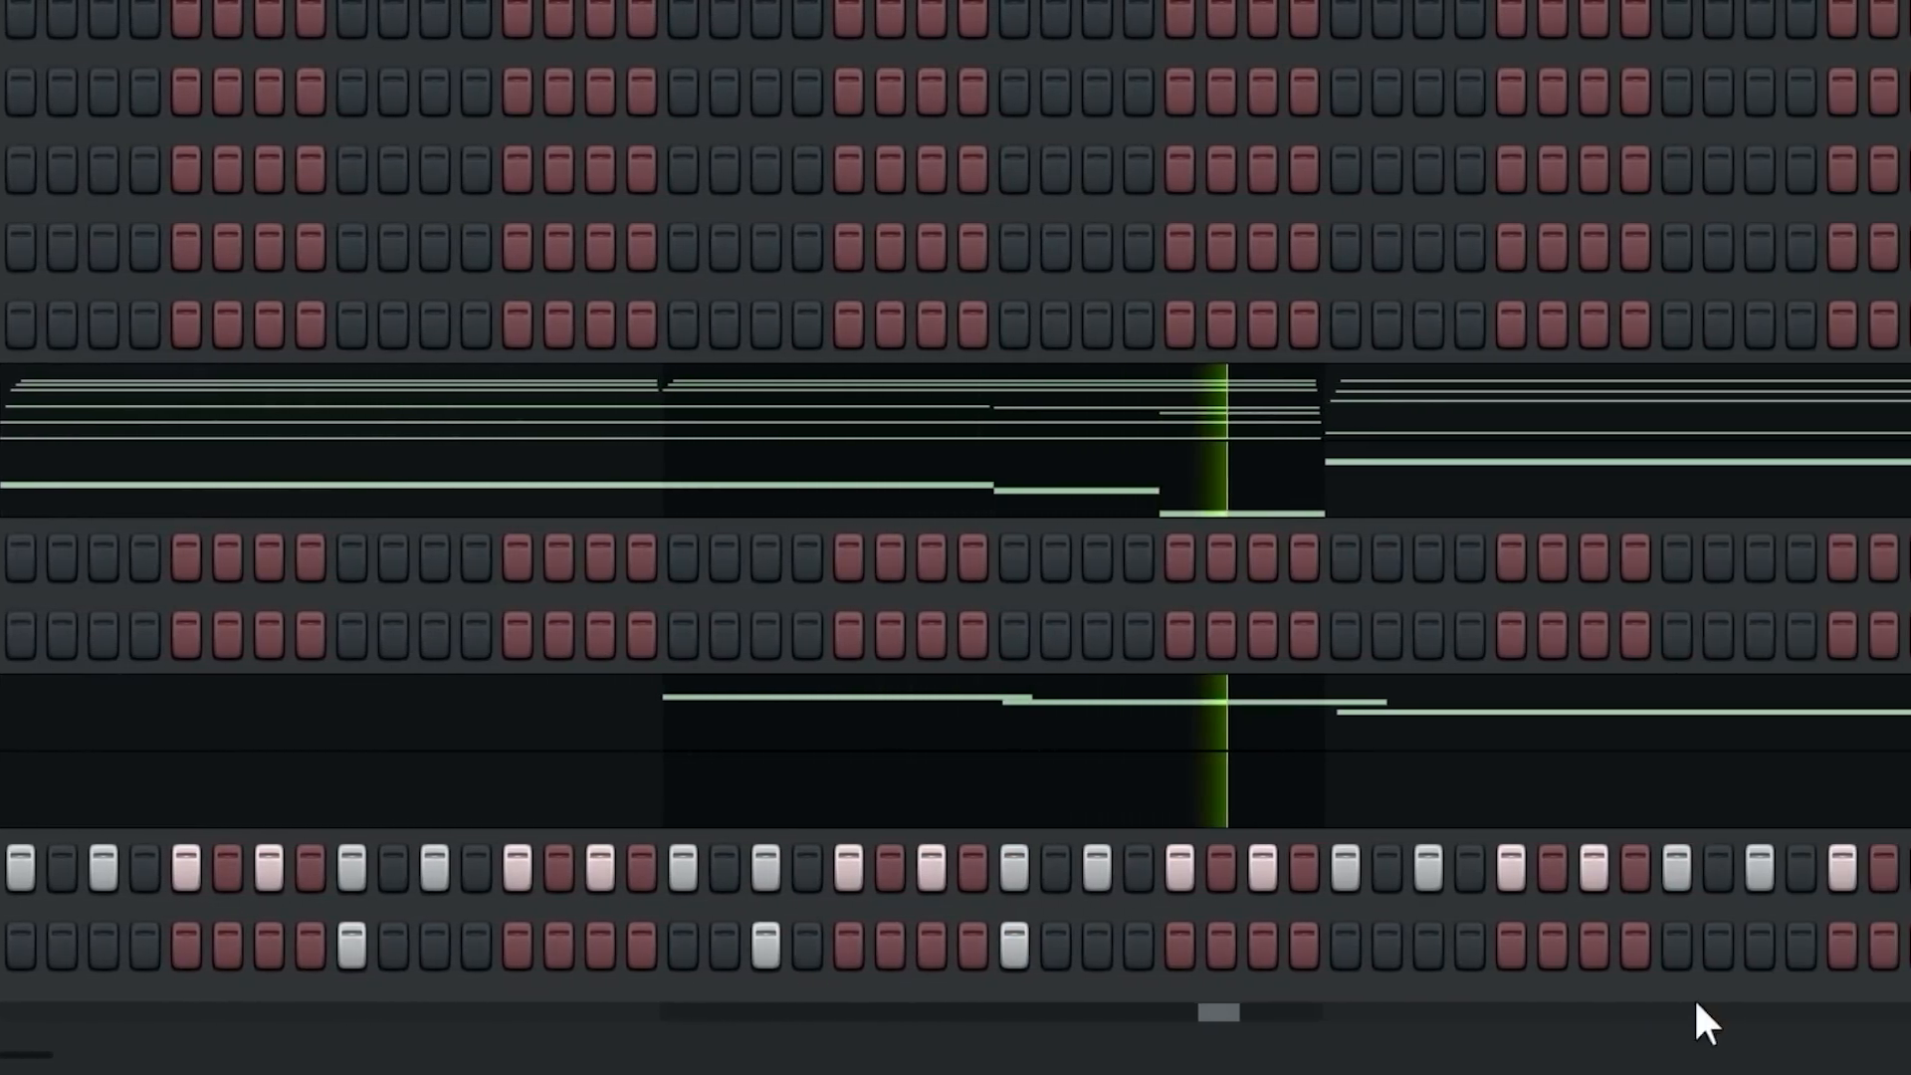
click(1678, 950)
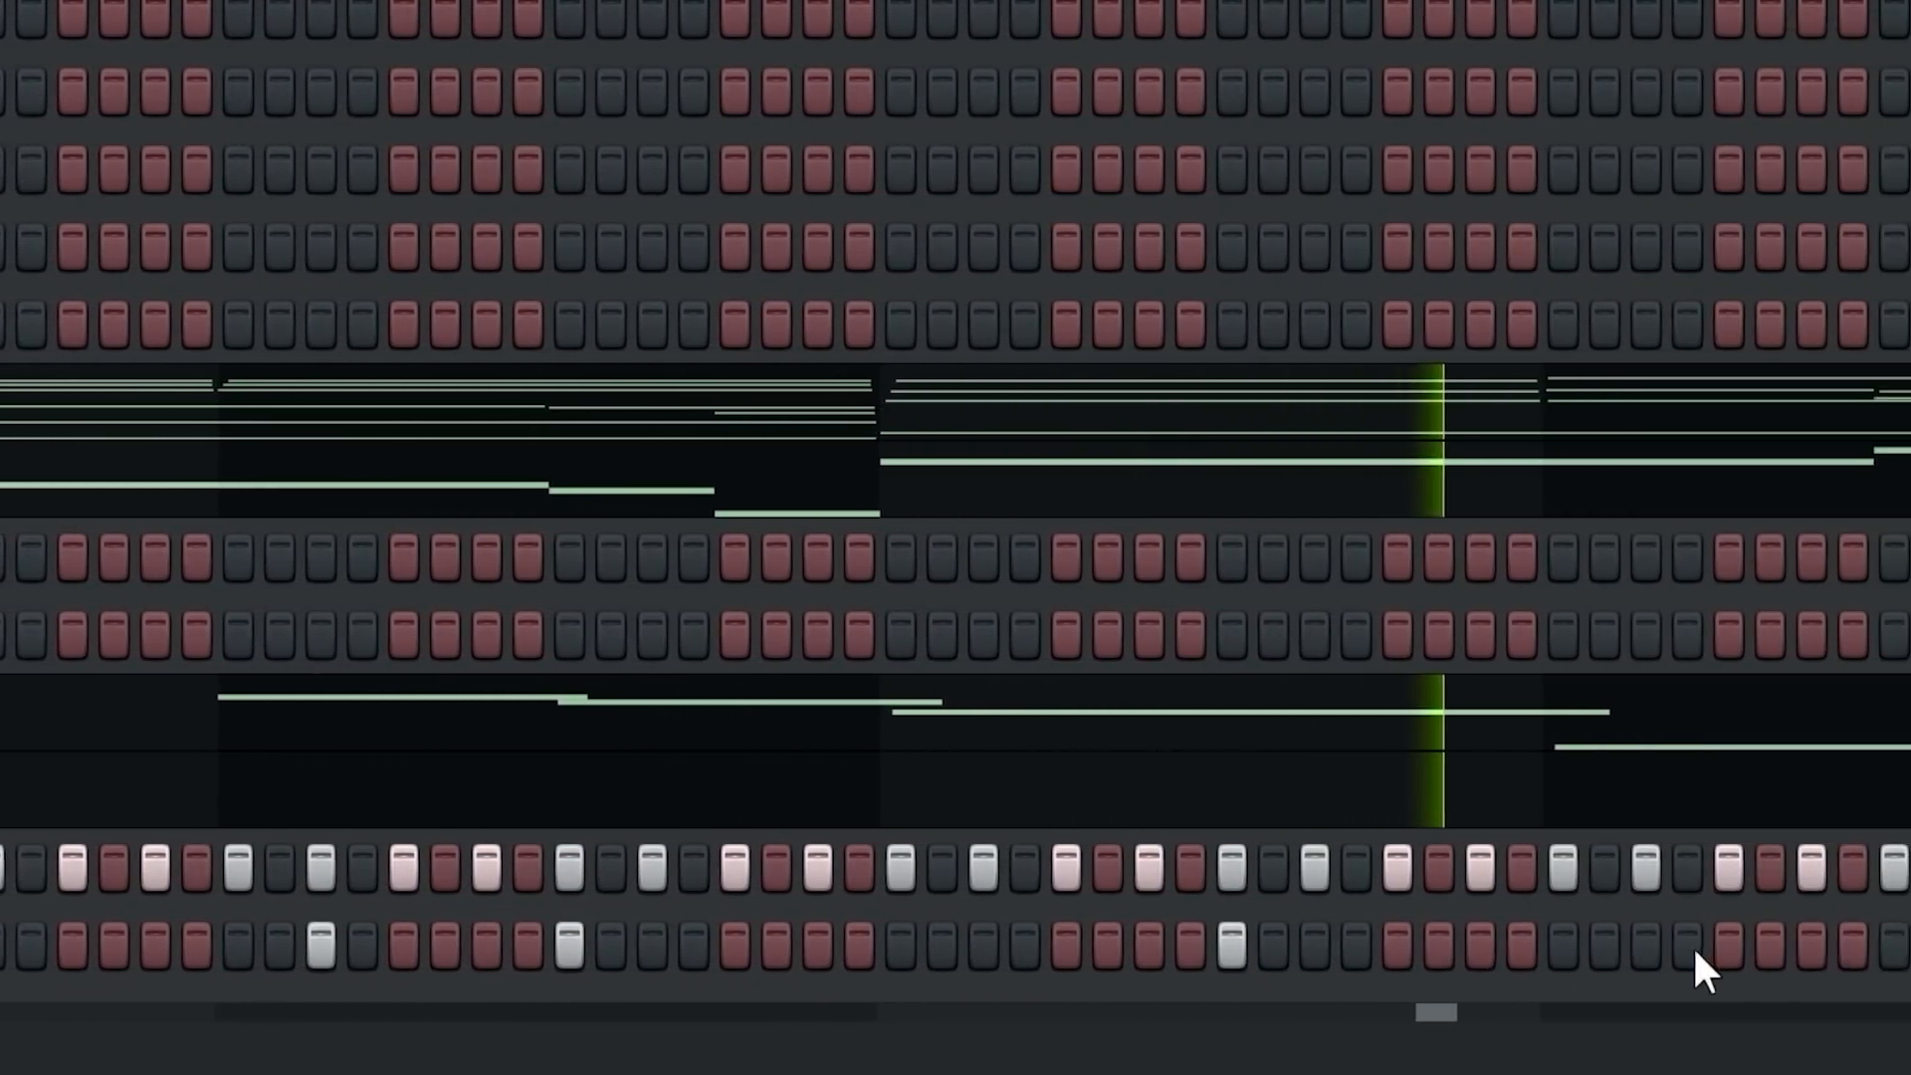
click(1647, 948)
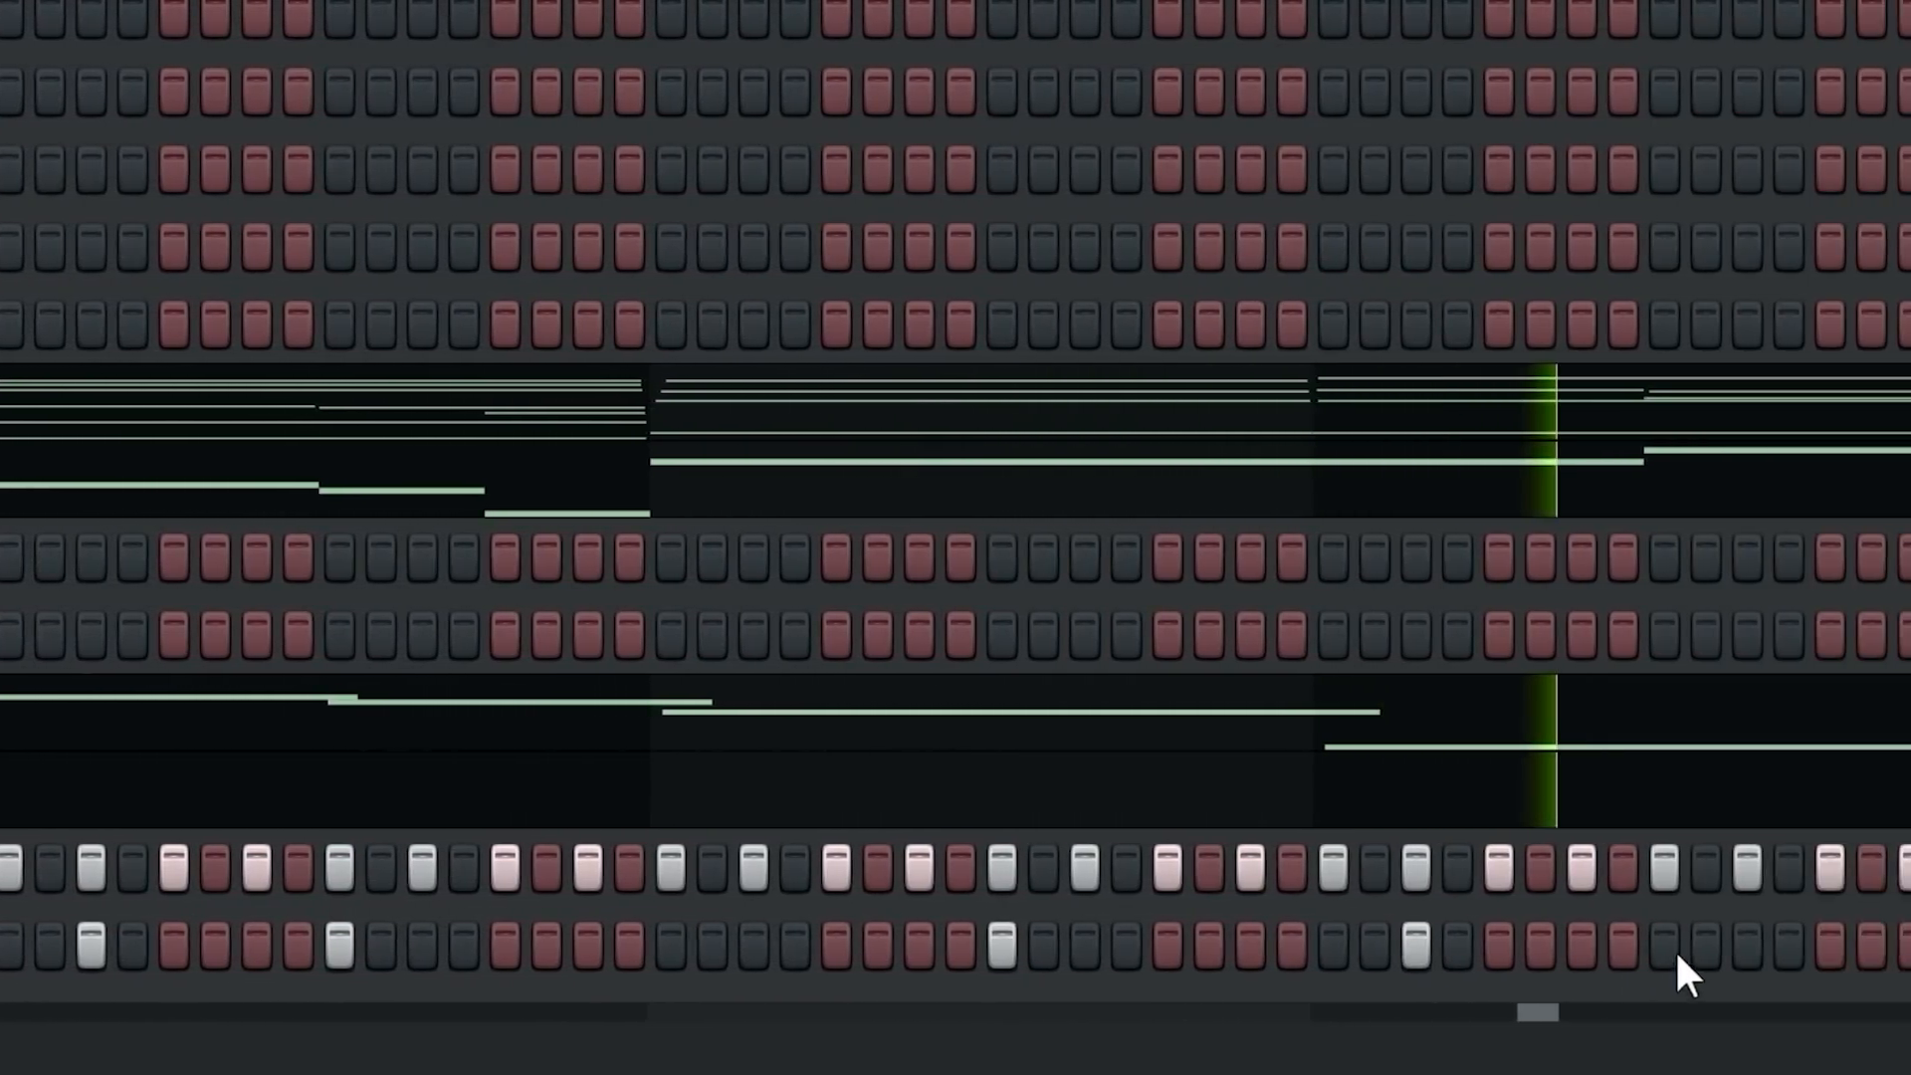
click(1895, 949)
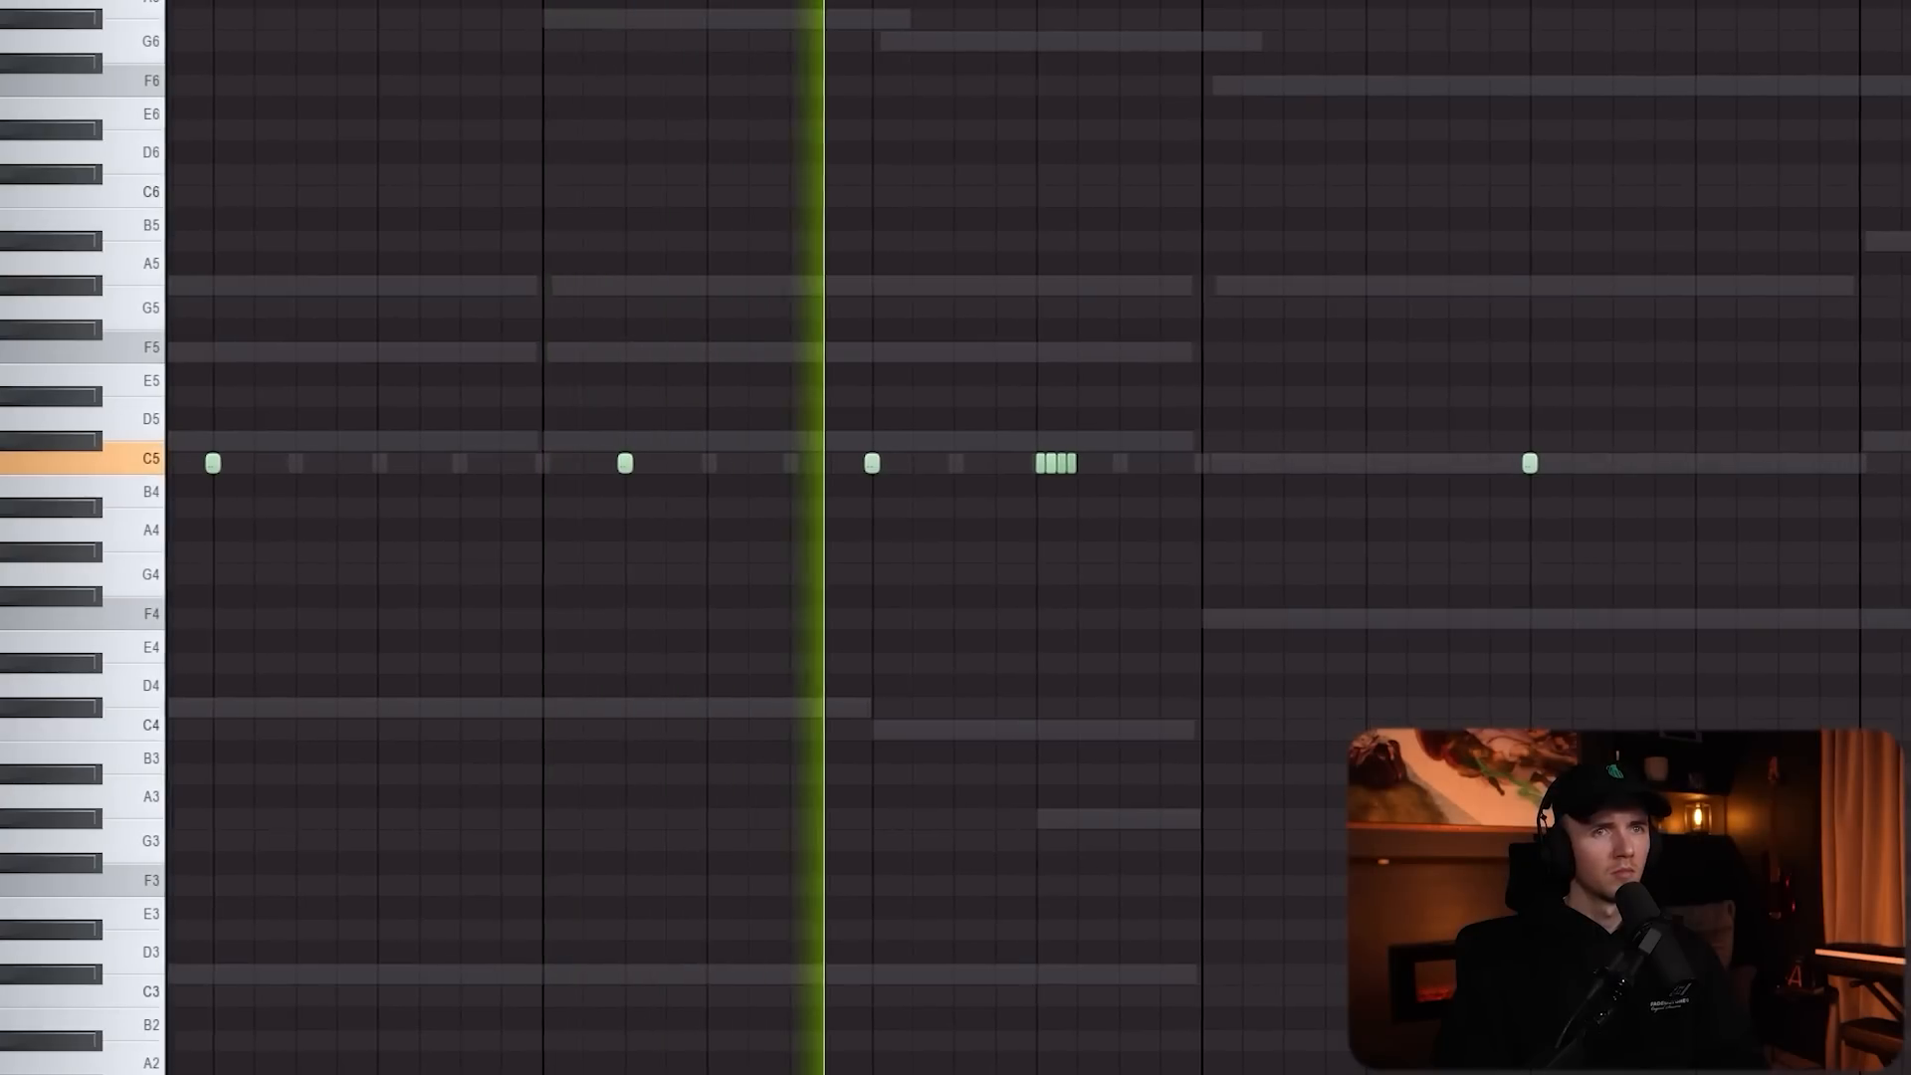
click(1115, 481)
right_click(1122, 490)
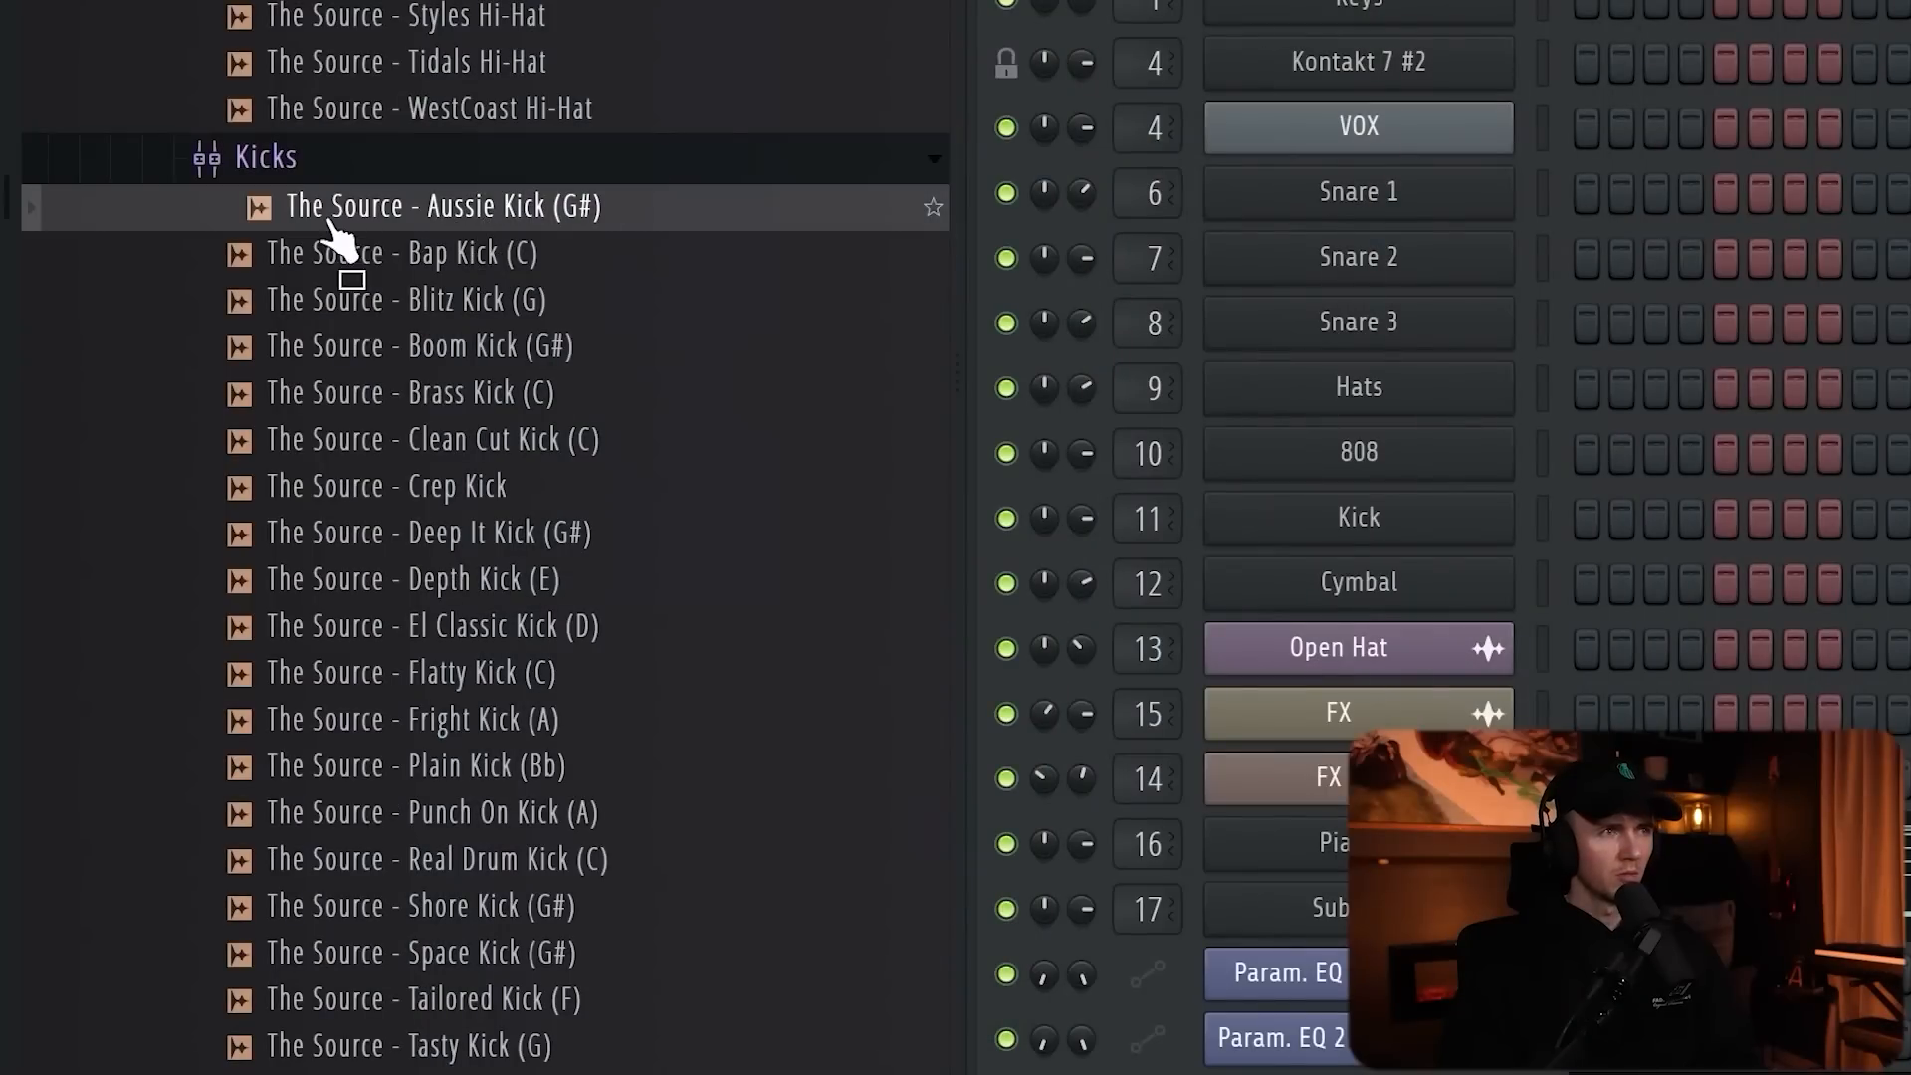
Load The Source - Aussie Kick (G#) as a new channel and program a repeating pattern of A#4 kick notes.
drag(338, 239, 1404, 1074)
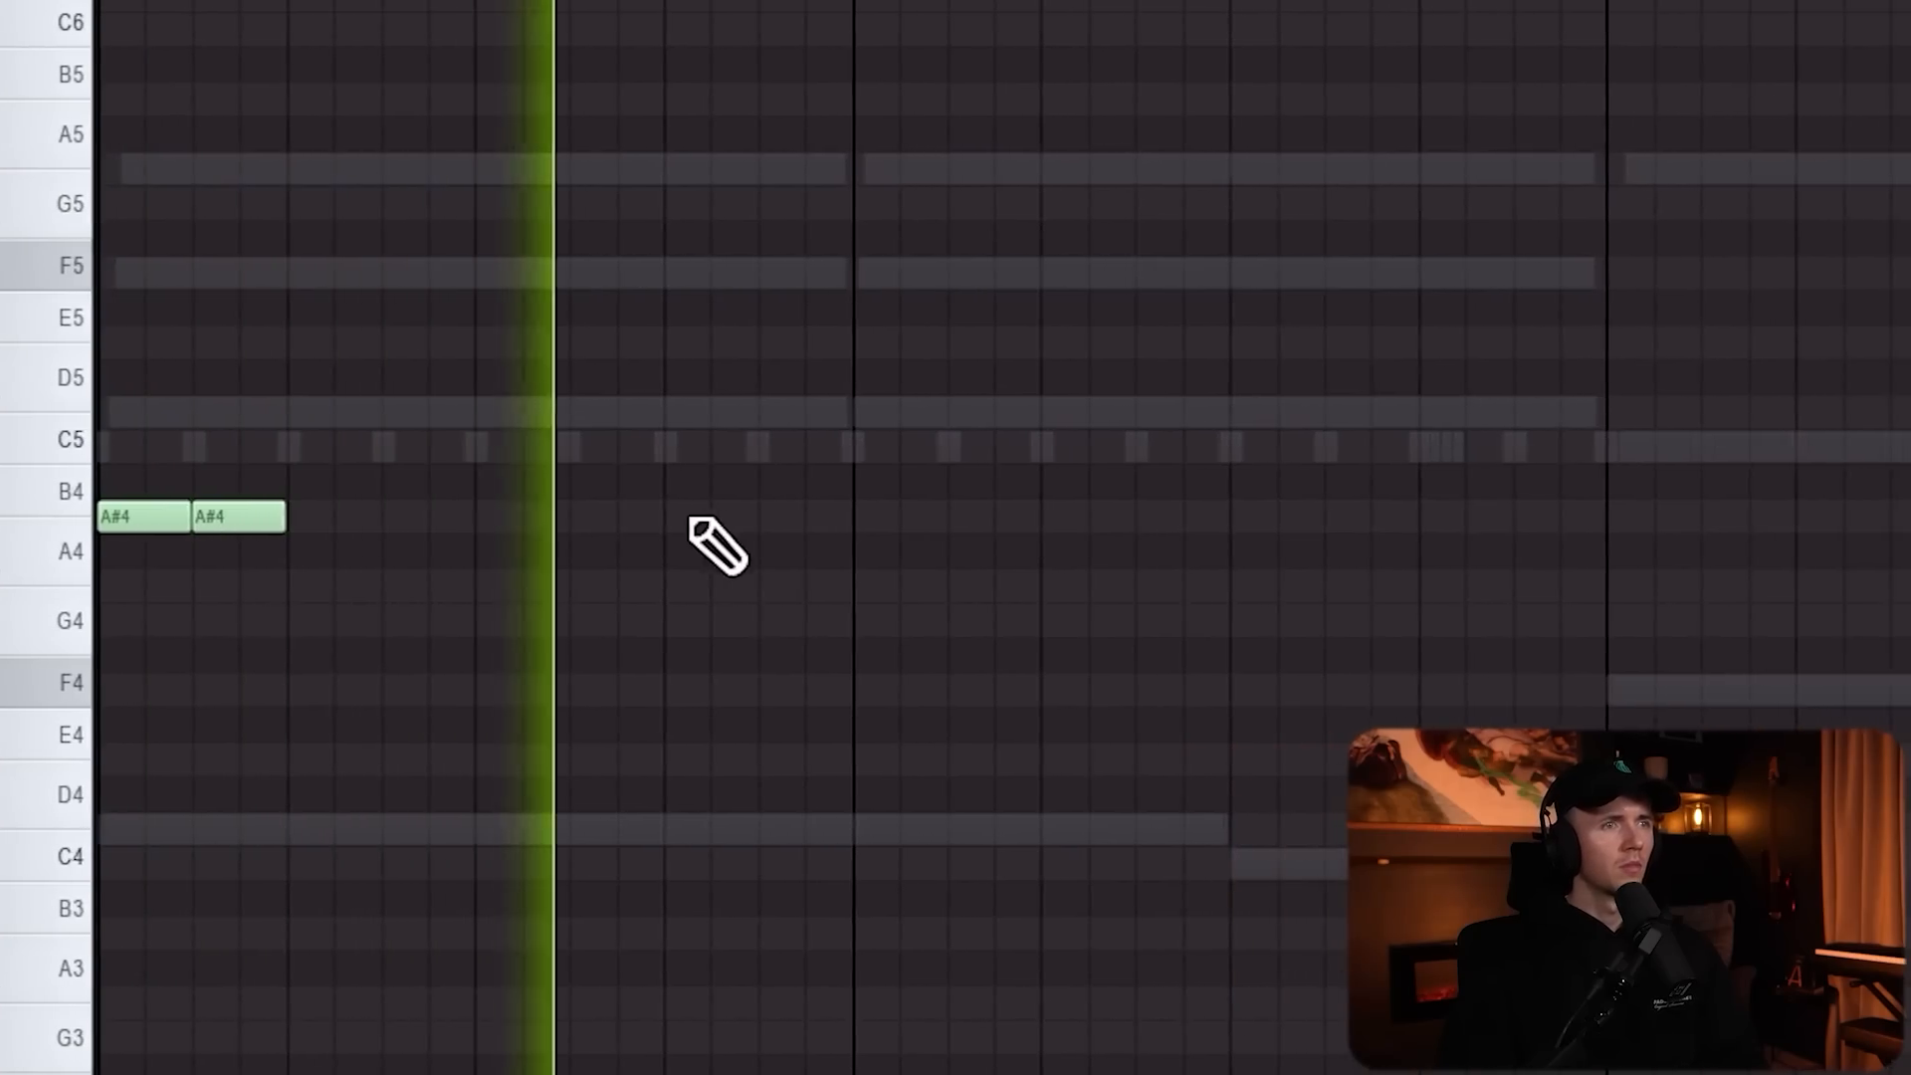
click(1054, 518)
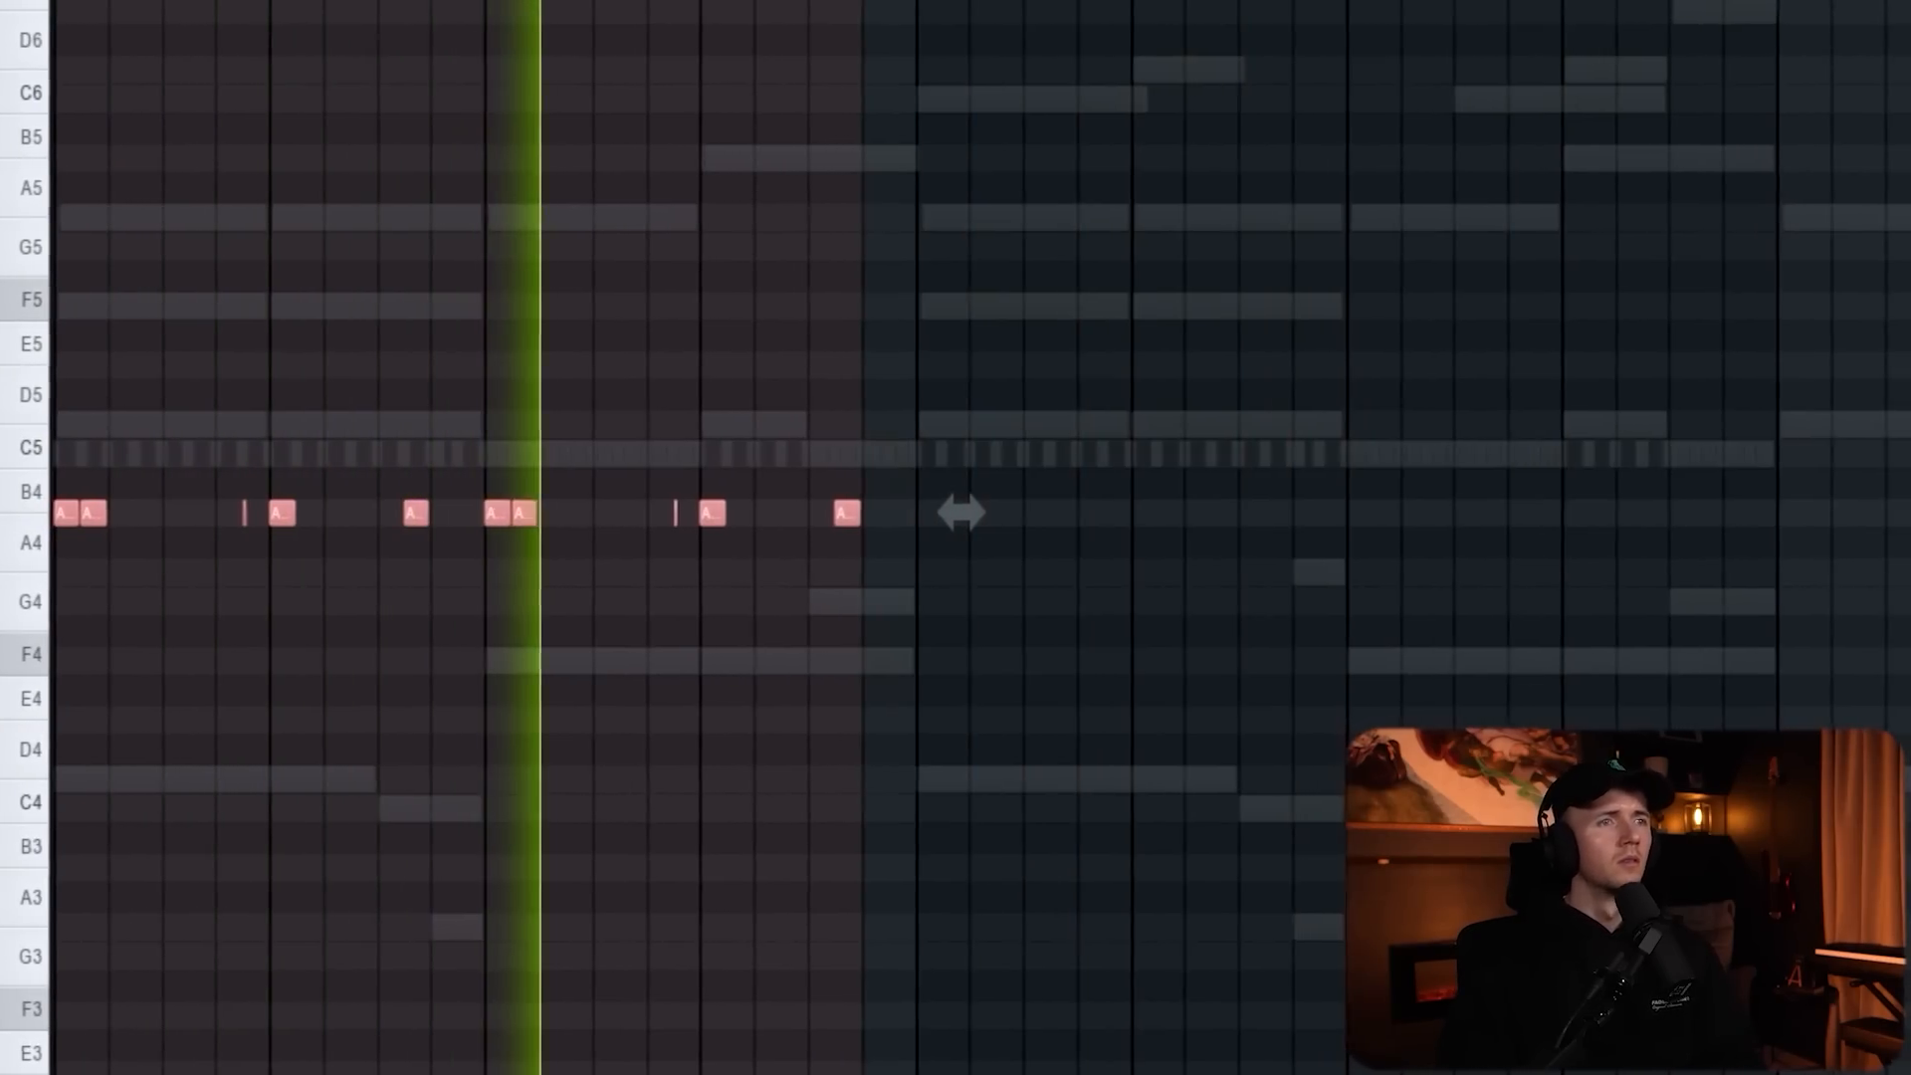
ctrl+click(721, 183)
scroll(721, 182, up, 2)
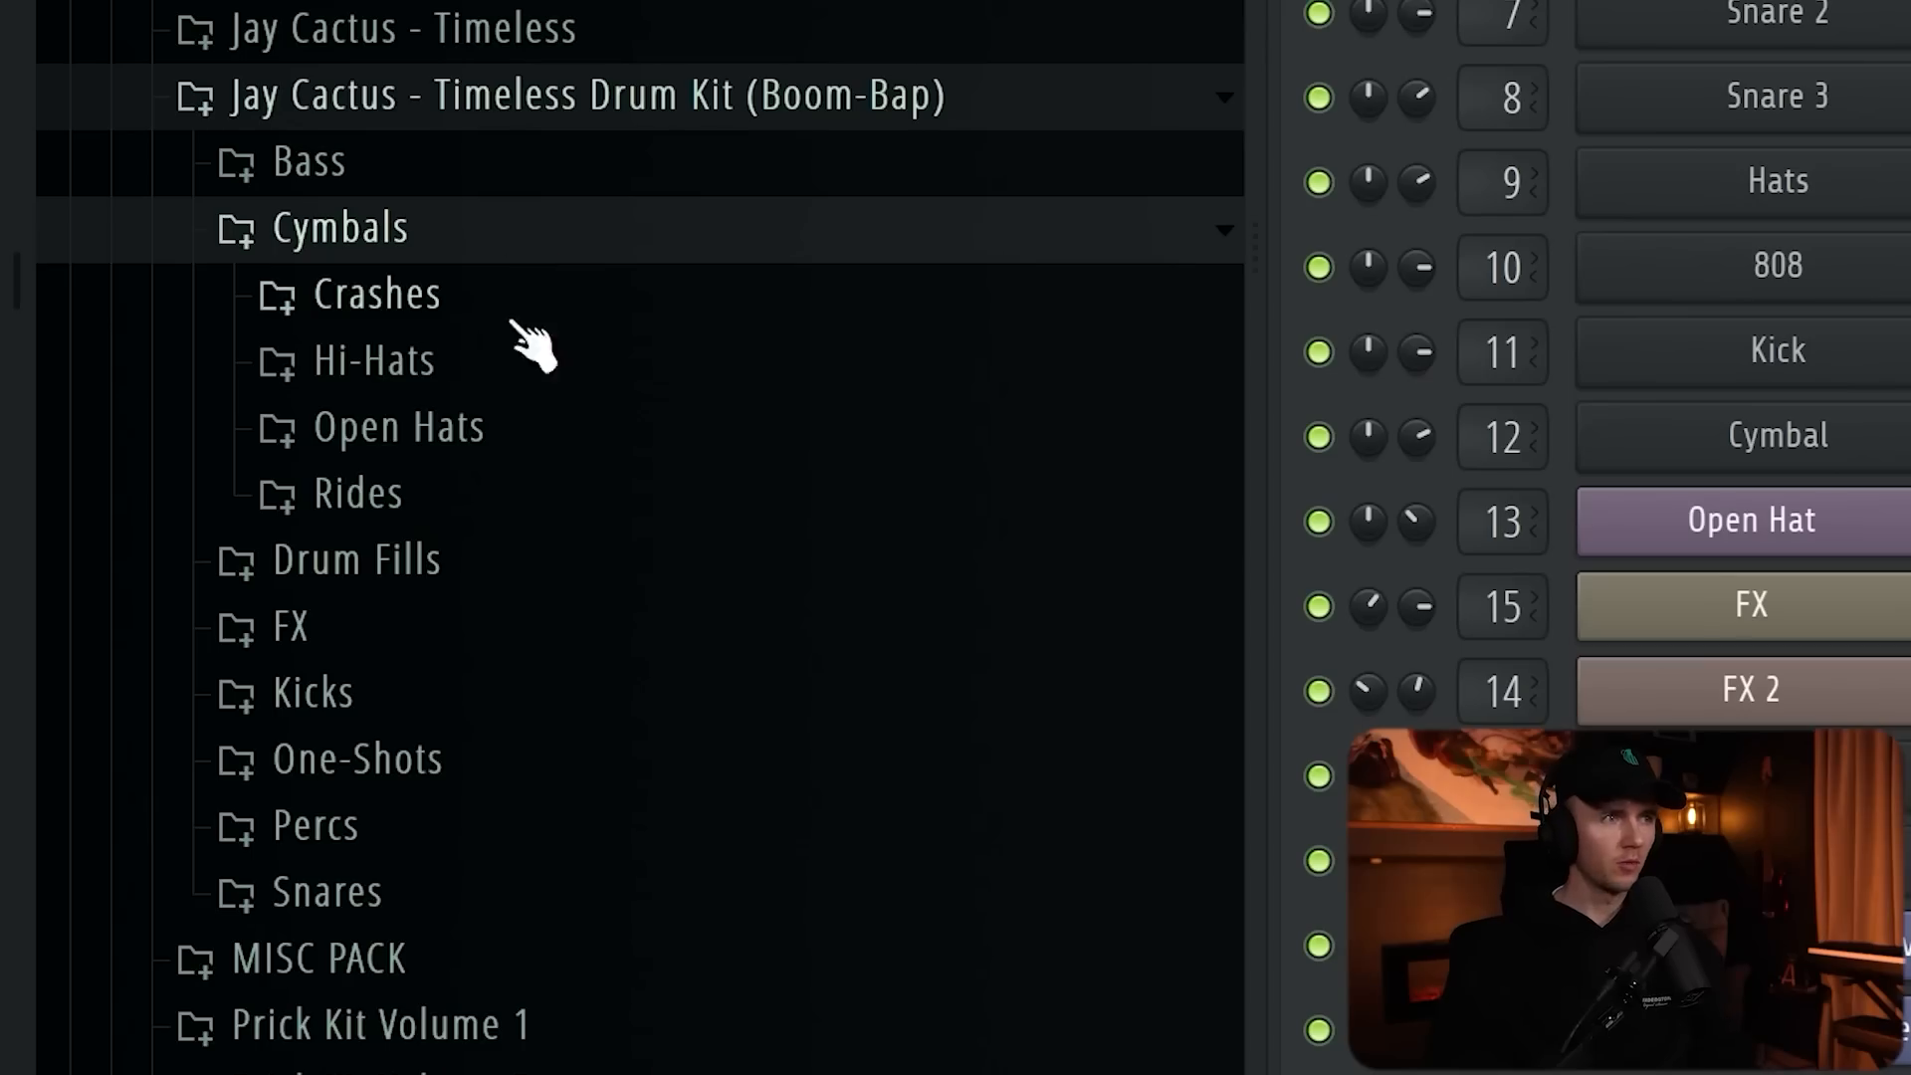
Load Open Hat 3 from the Timeless kit's open hats and add C5 open-hat hits in the piano roll.
click(533, 426)
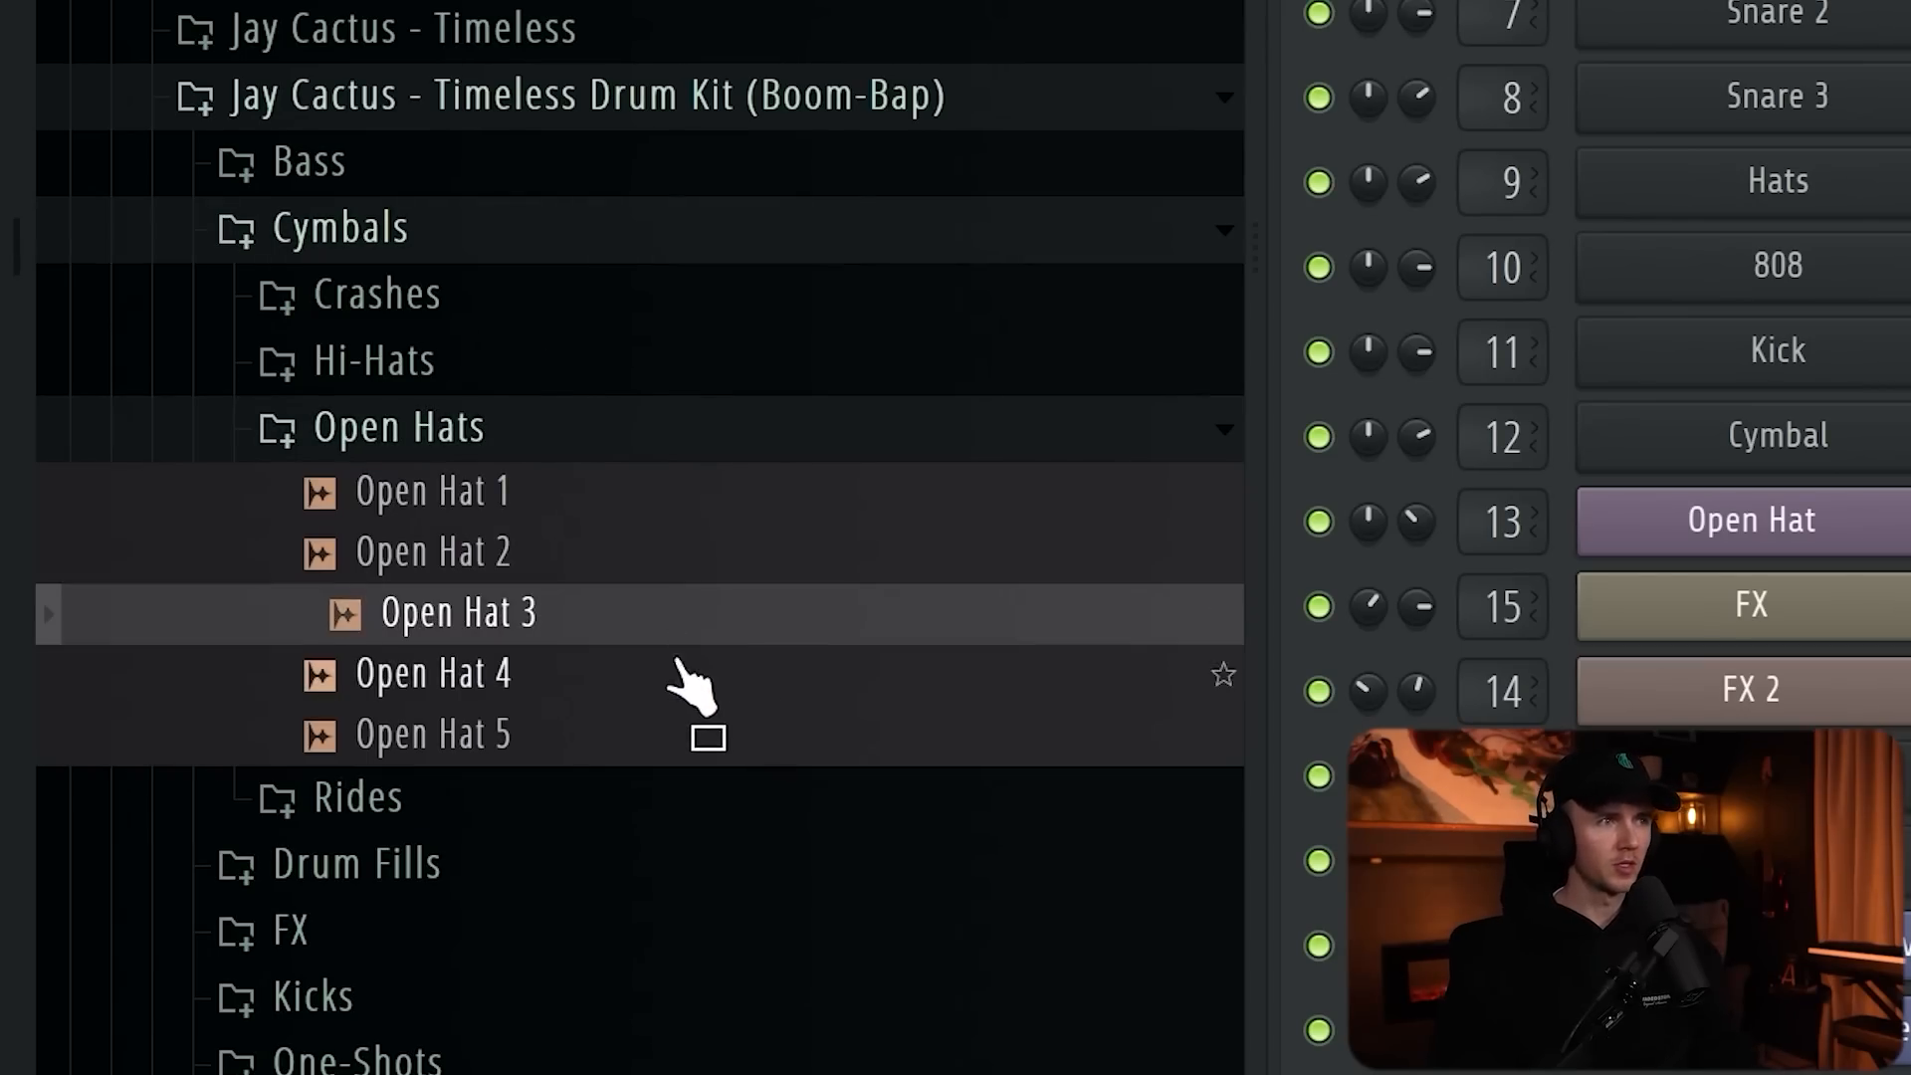
drag(533, 732, 809, 827)
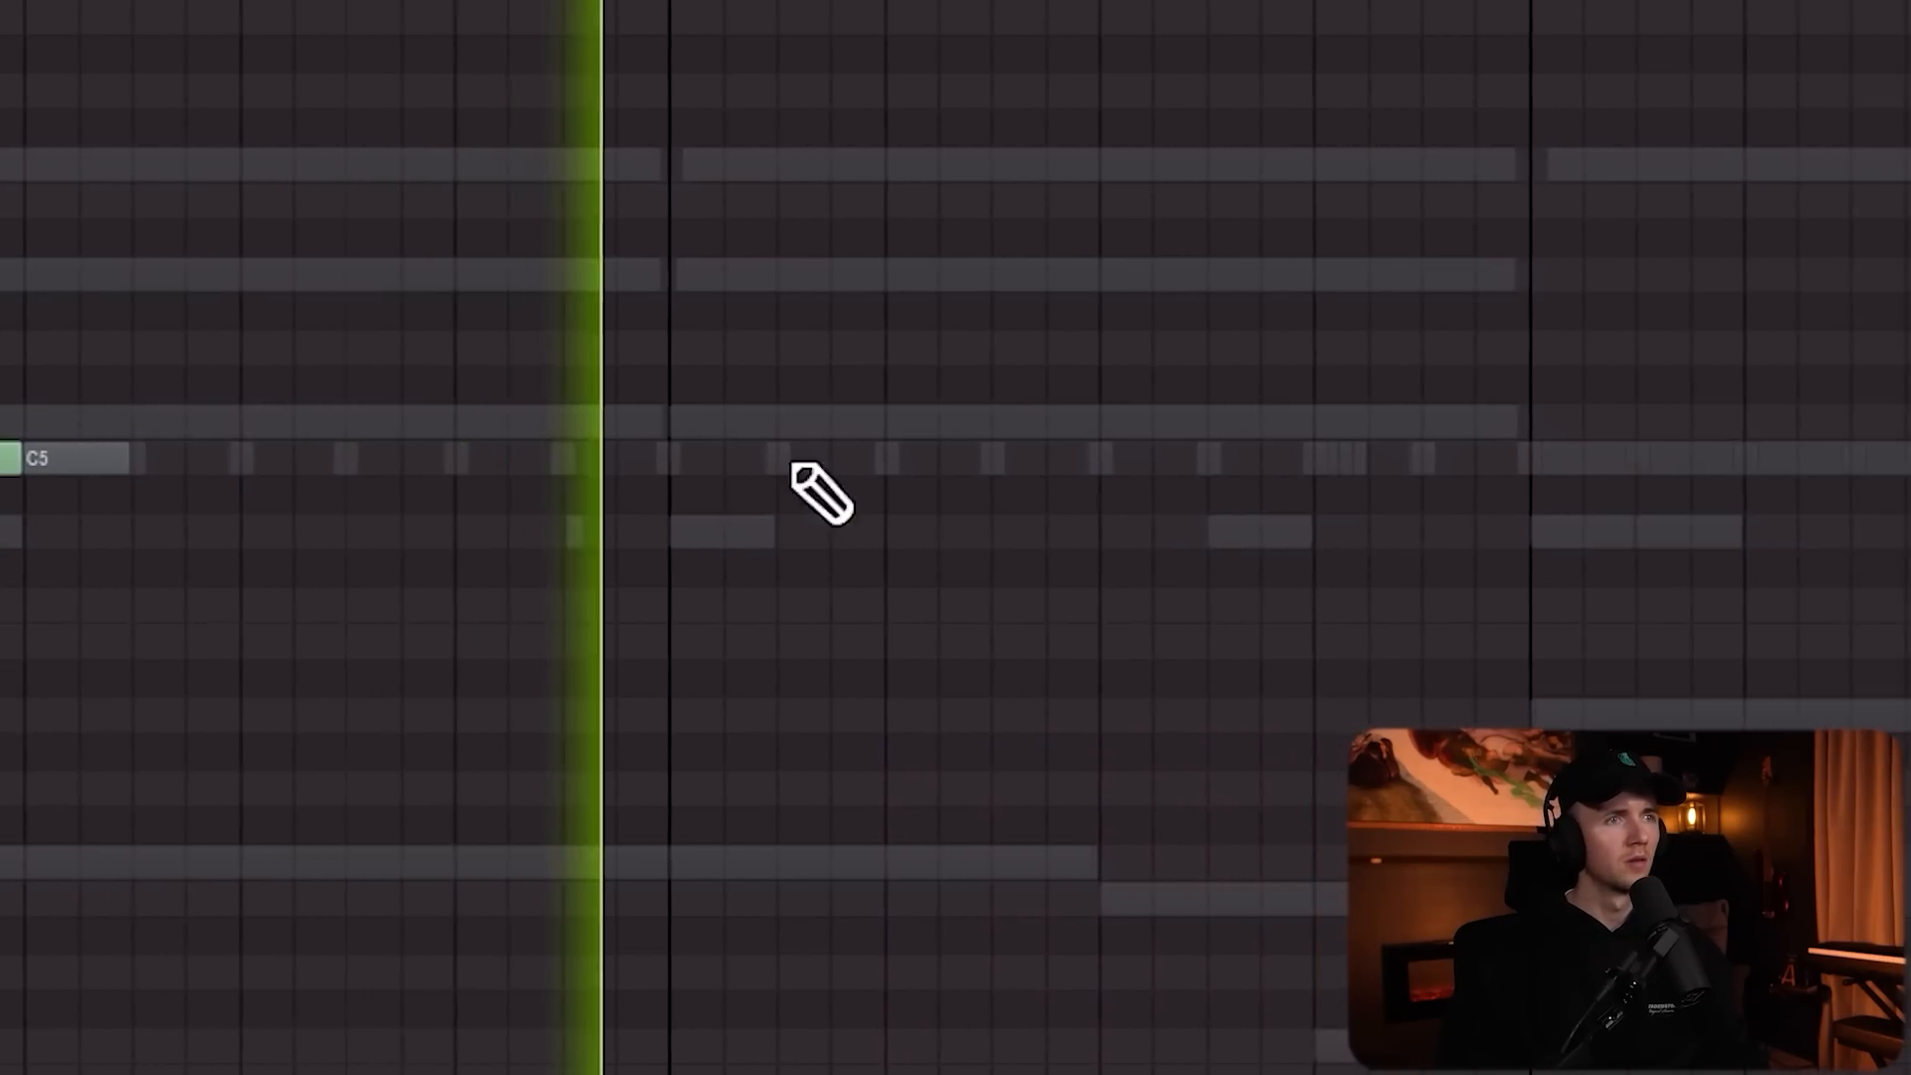
click(1138, 458)
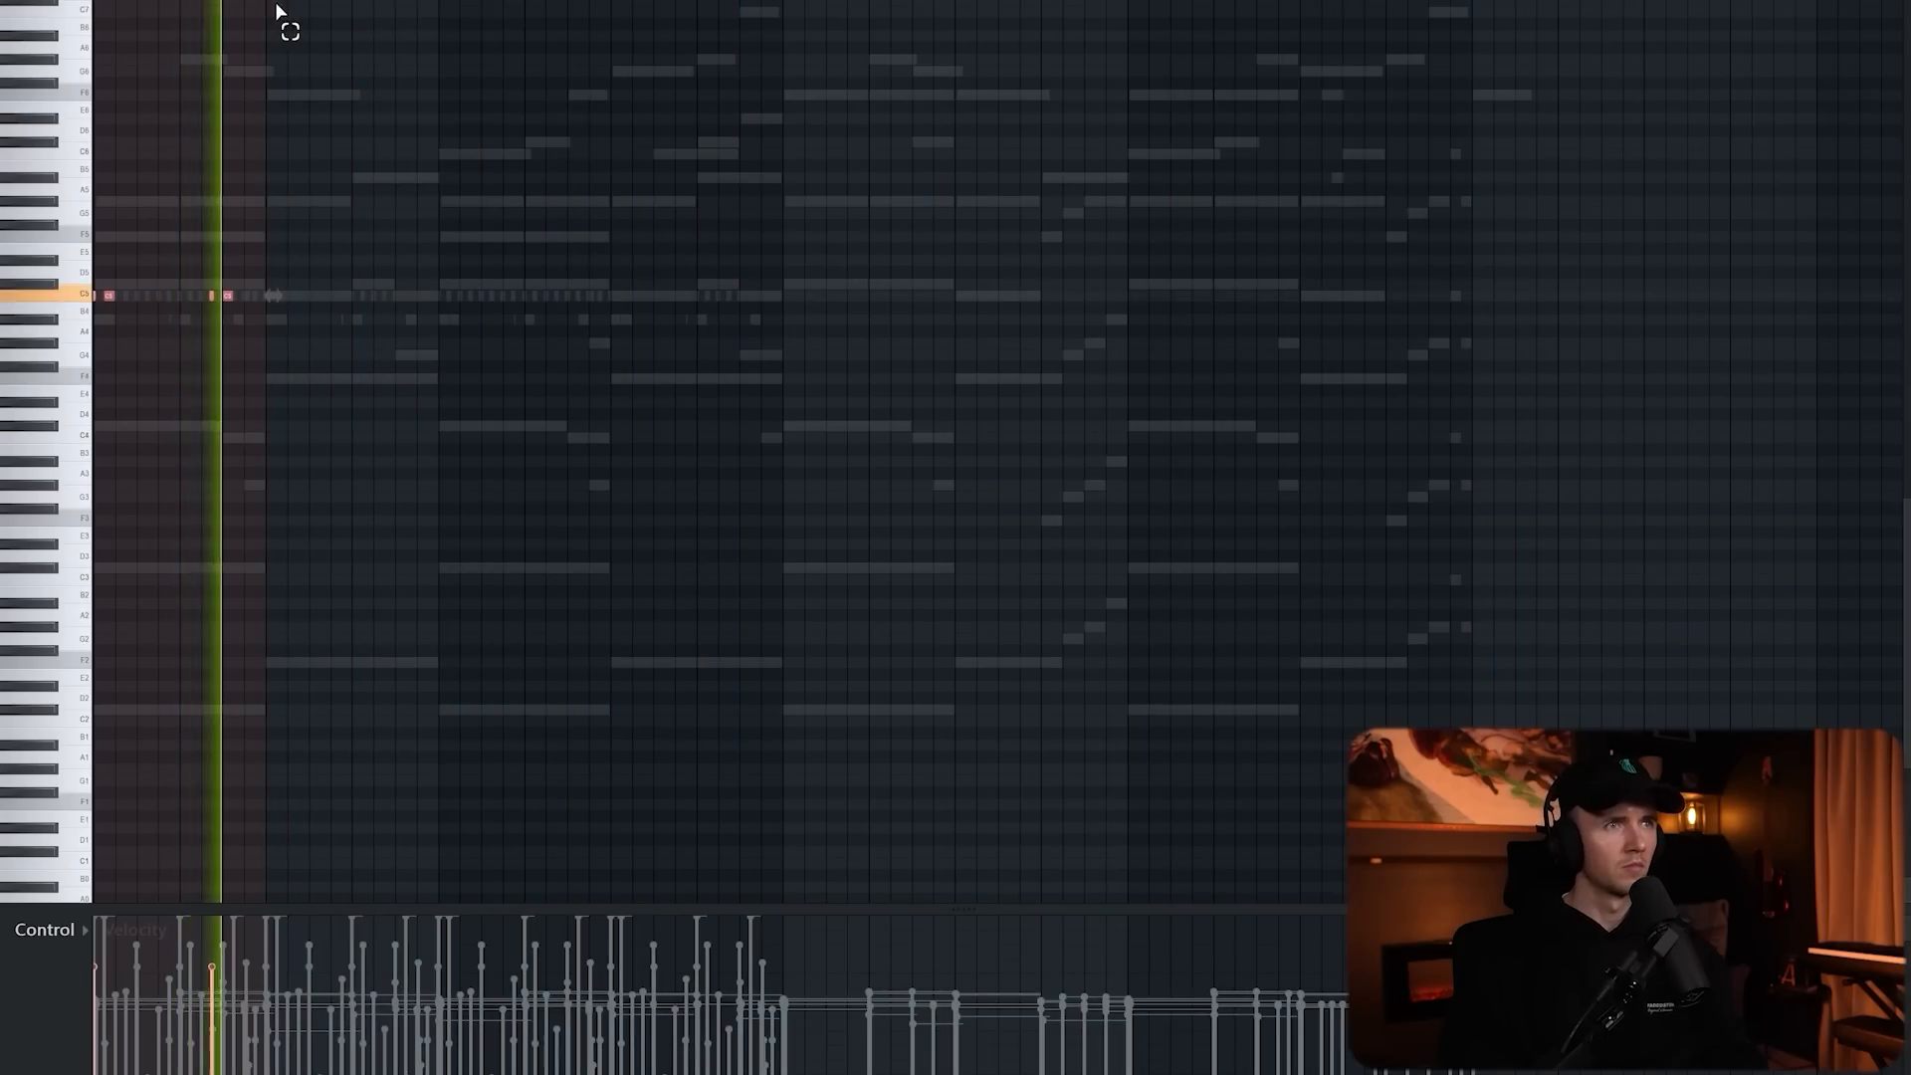
scroll(220, 231, up, 3)
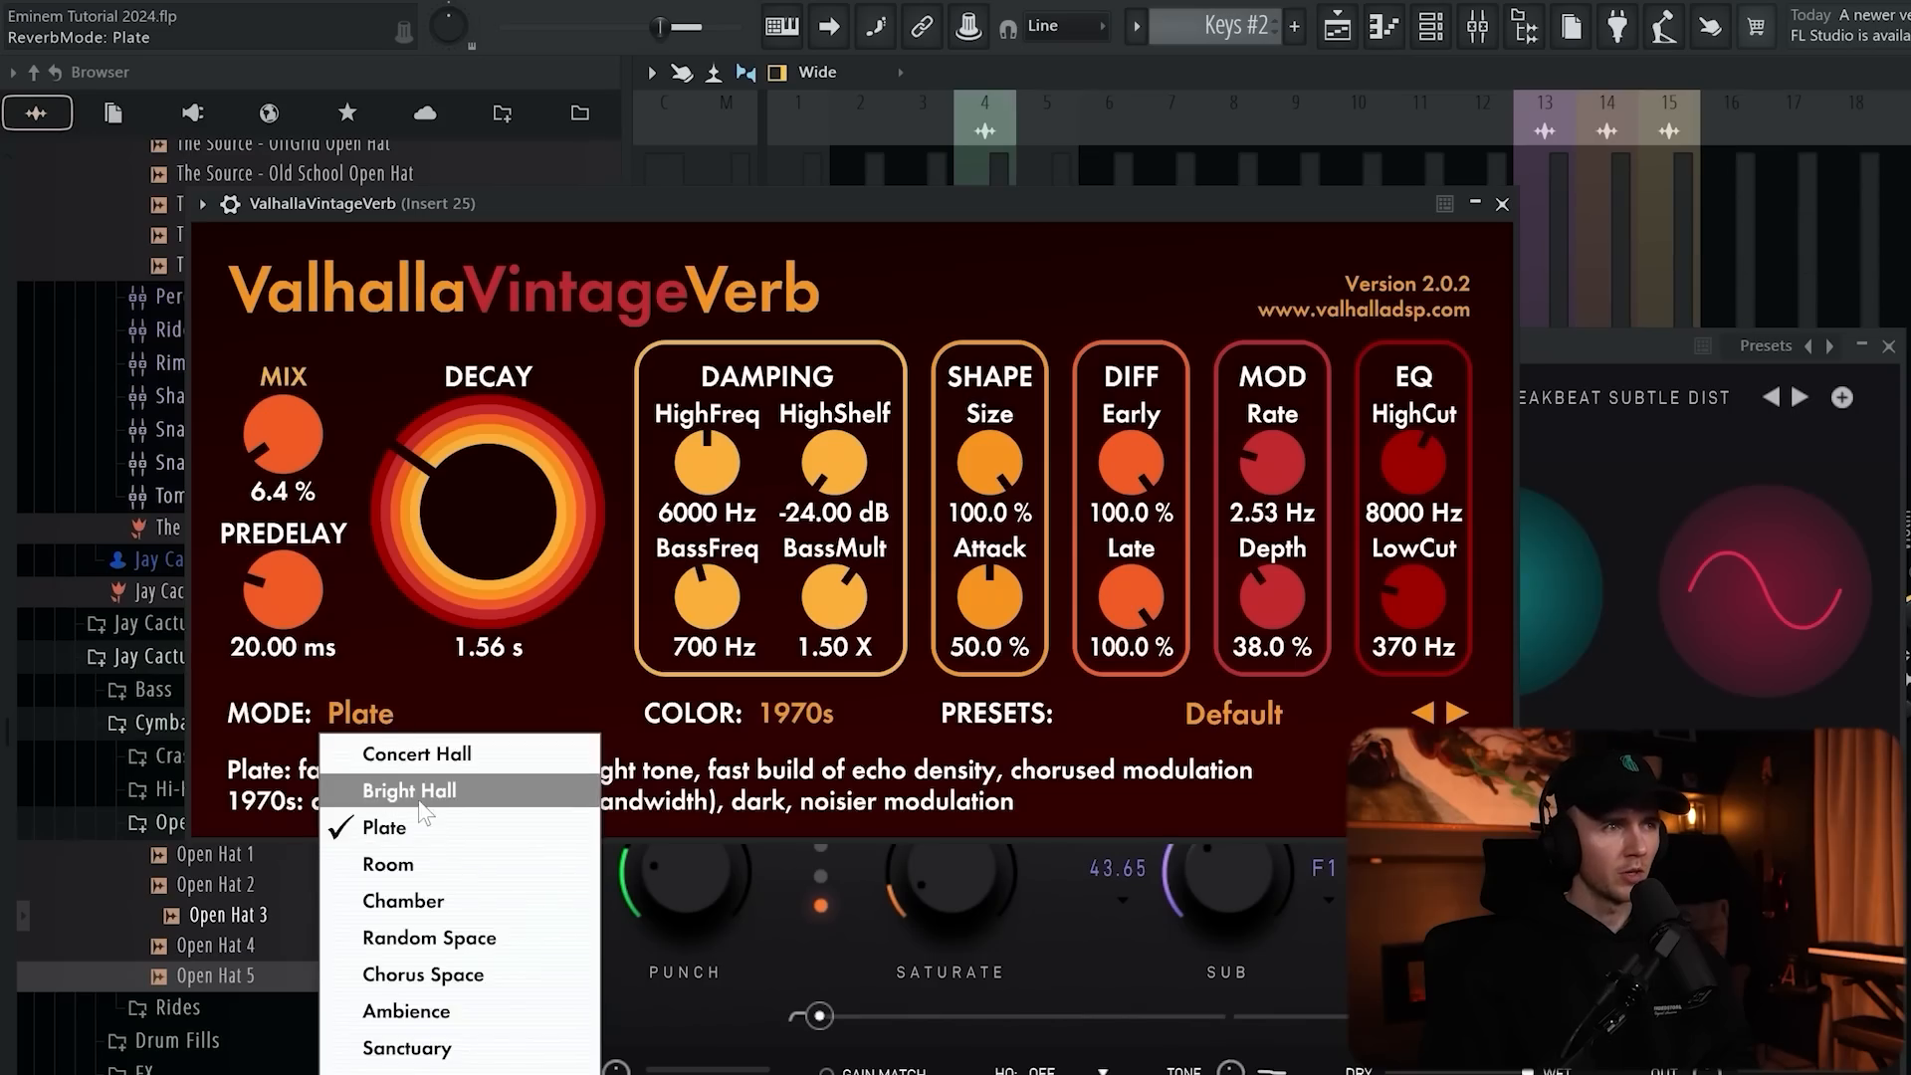
Switch ValhallaVintageVerb on Insert 25 to Bright Hall mode and adjust its mix amount.
click(419, 791)
drag(312, 450, 287, 444)
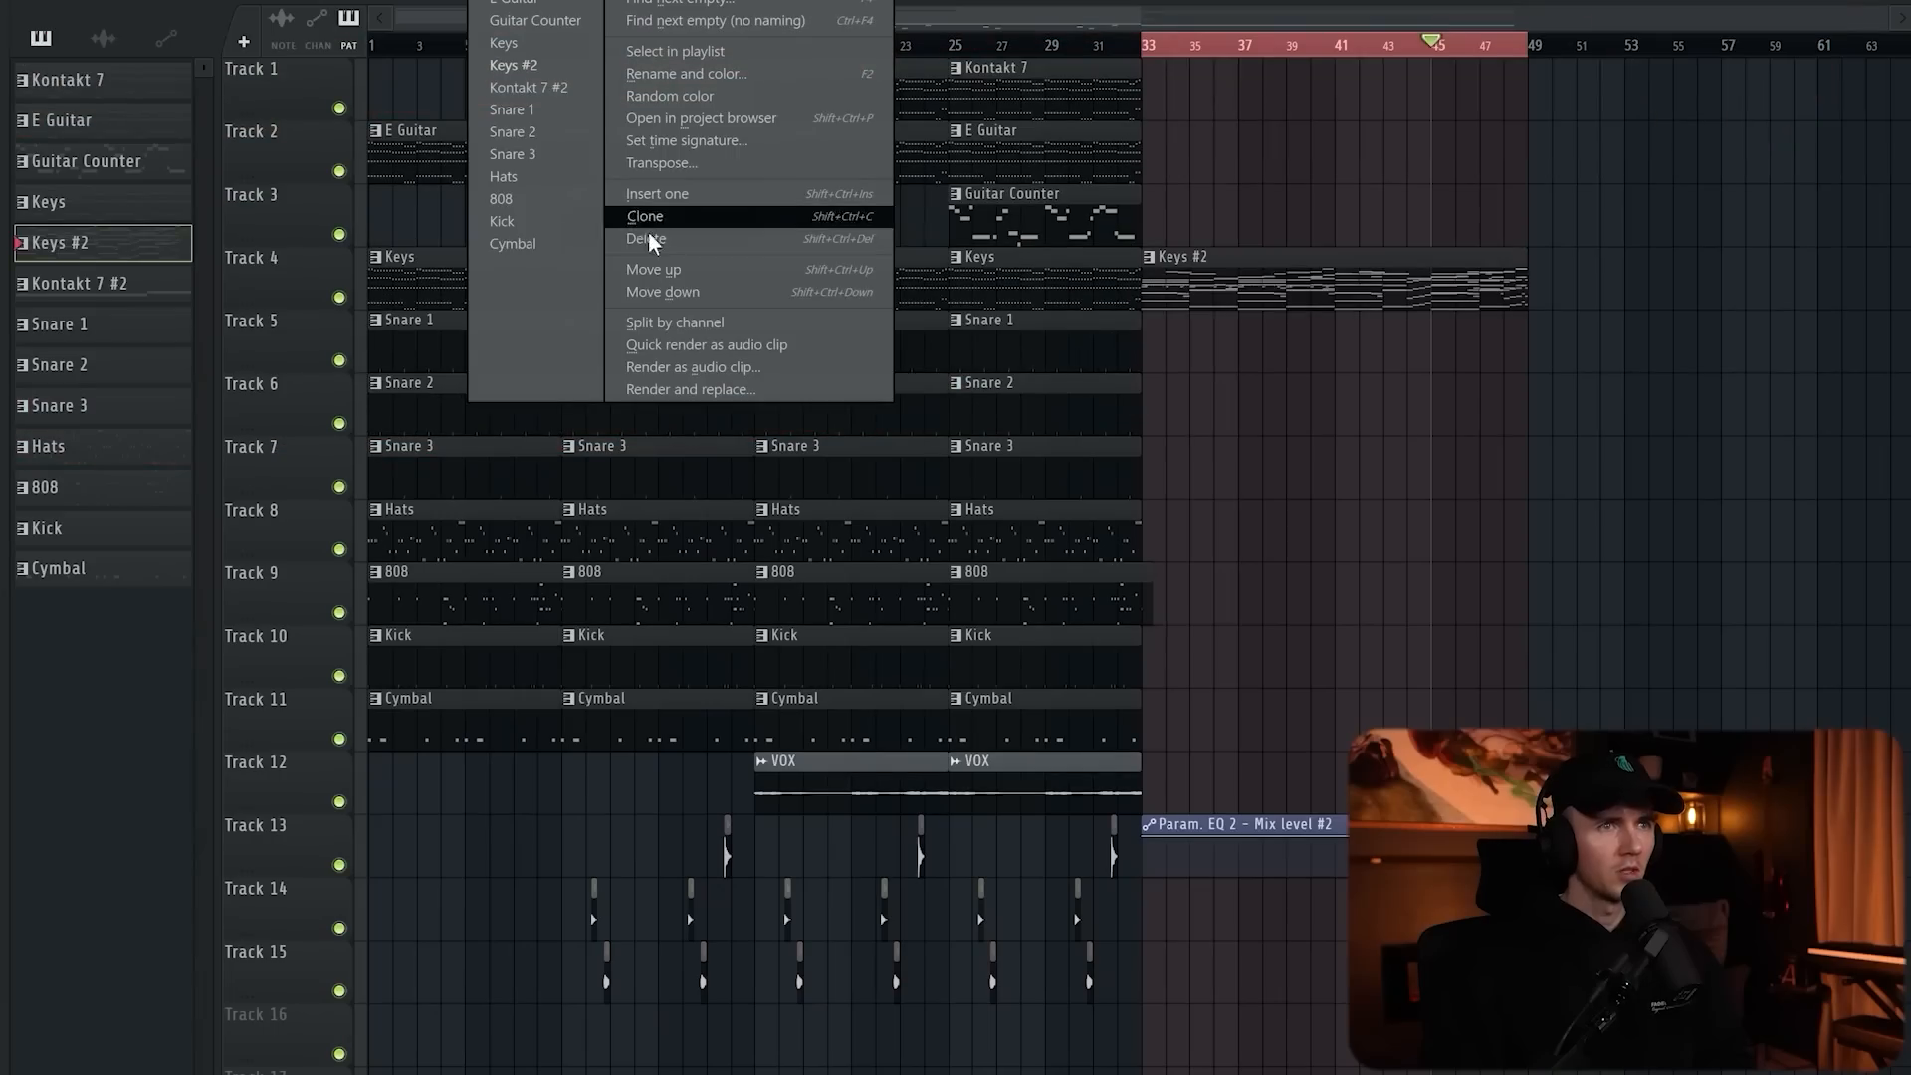
Split the Keys #2 pattern by channel and remove the Choir and Kontakt 7 #4 clips from bars 33 to 49.
click(675, 322)
drag(1257, 180, 1263, 361)
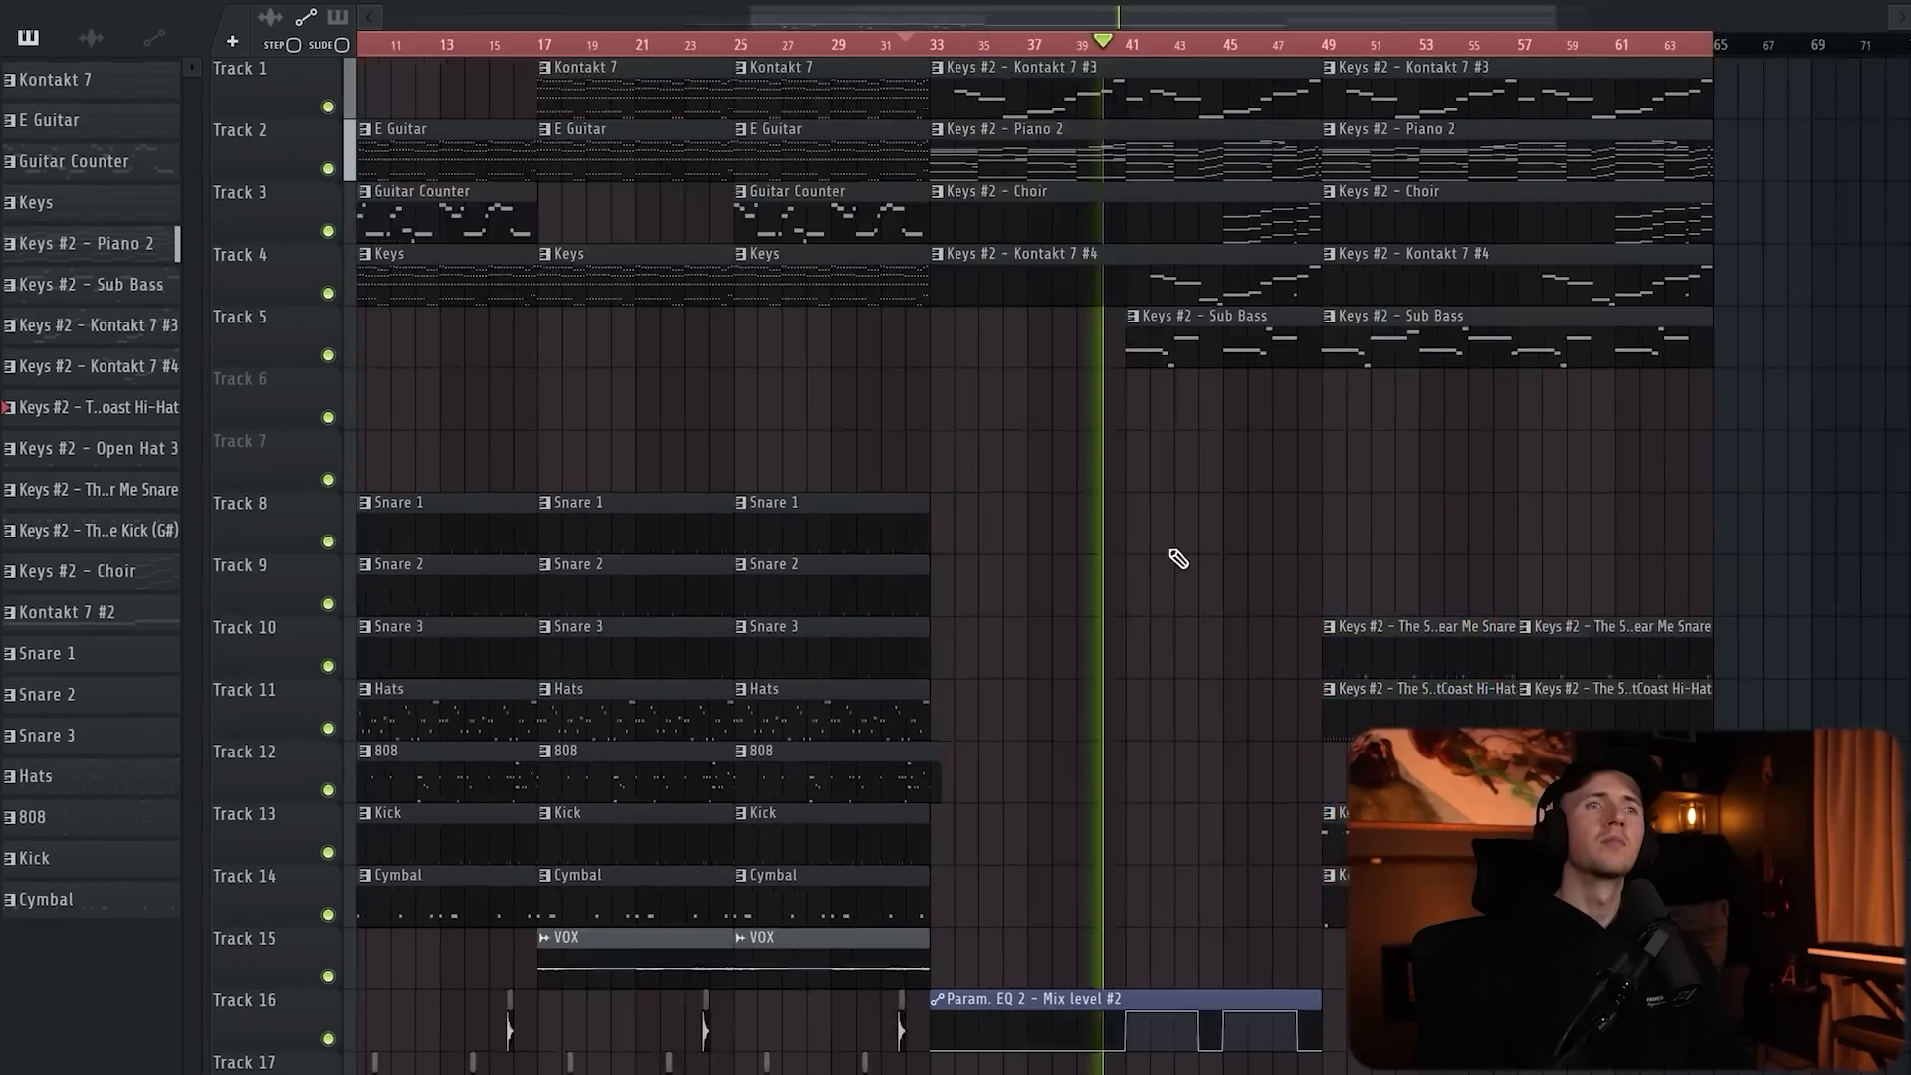
scroll(1182, 553, up, 2)
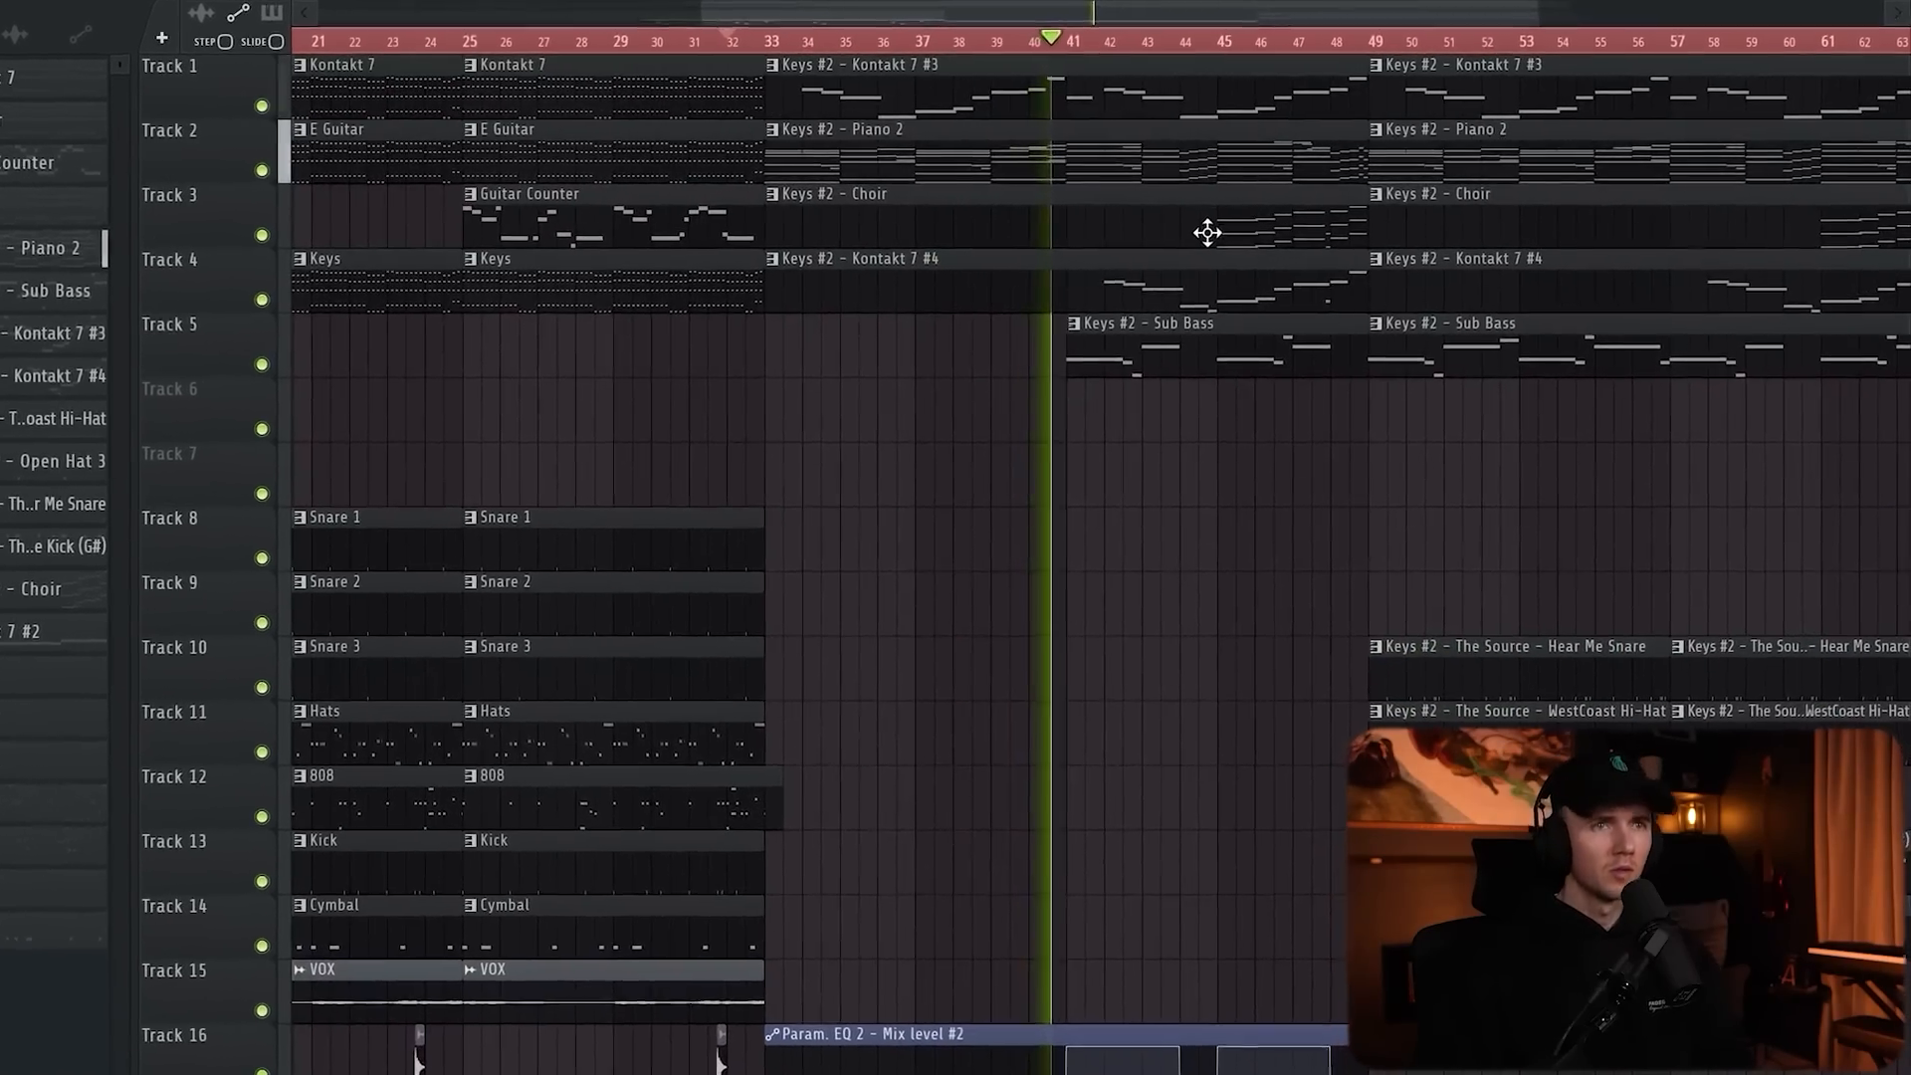
right_click(1248, 232)
right_click(1157, 279)
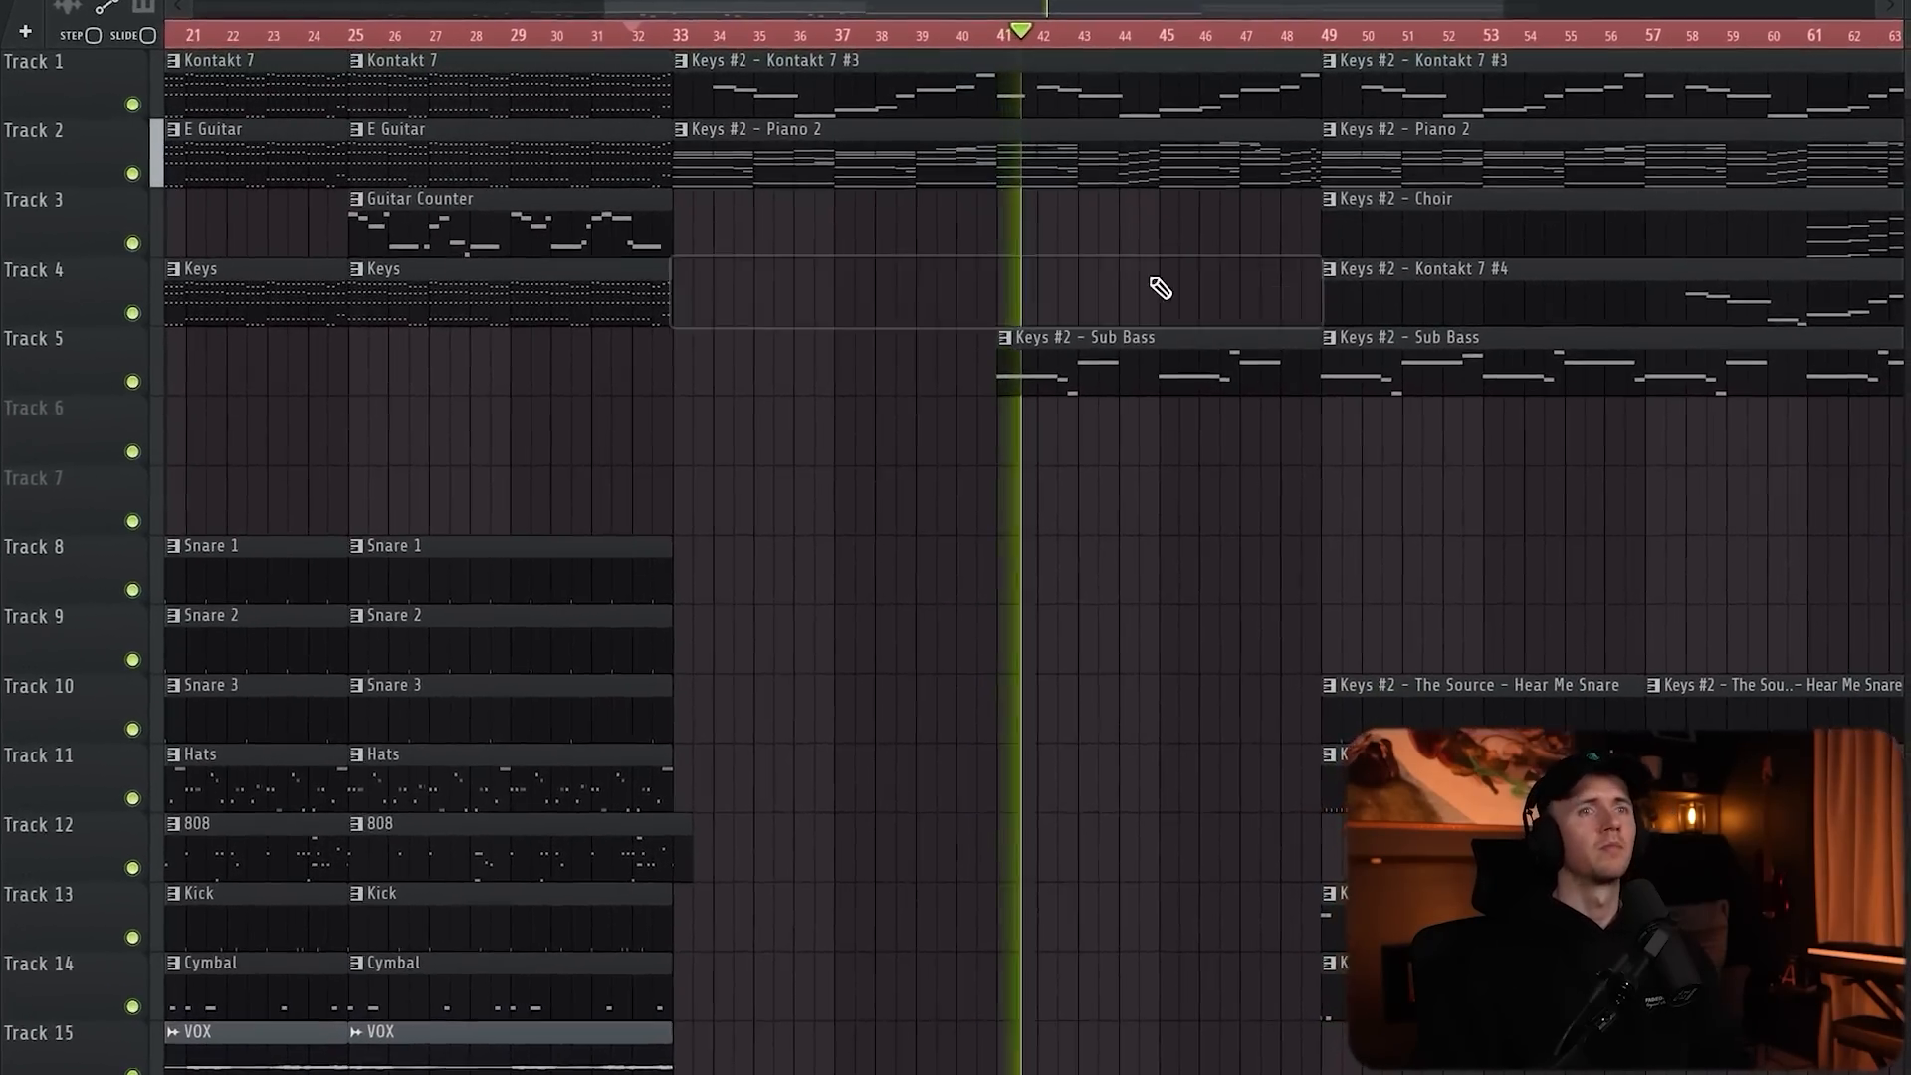
Position the transition effect leading into the piano section and trim the intro's Guitar Counter clip to start at bar 5.
scroll(1070, 383, down, 3)
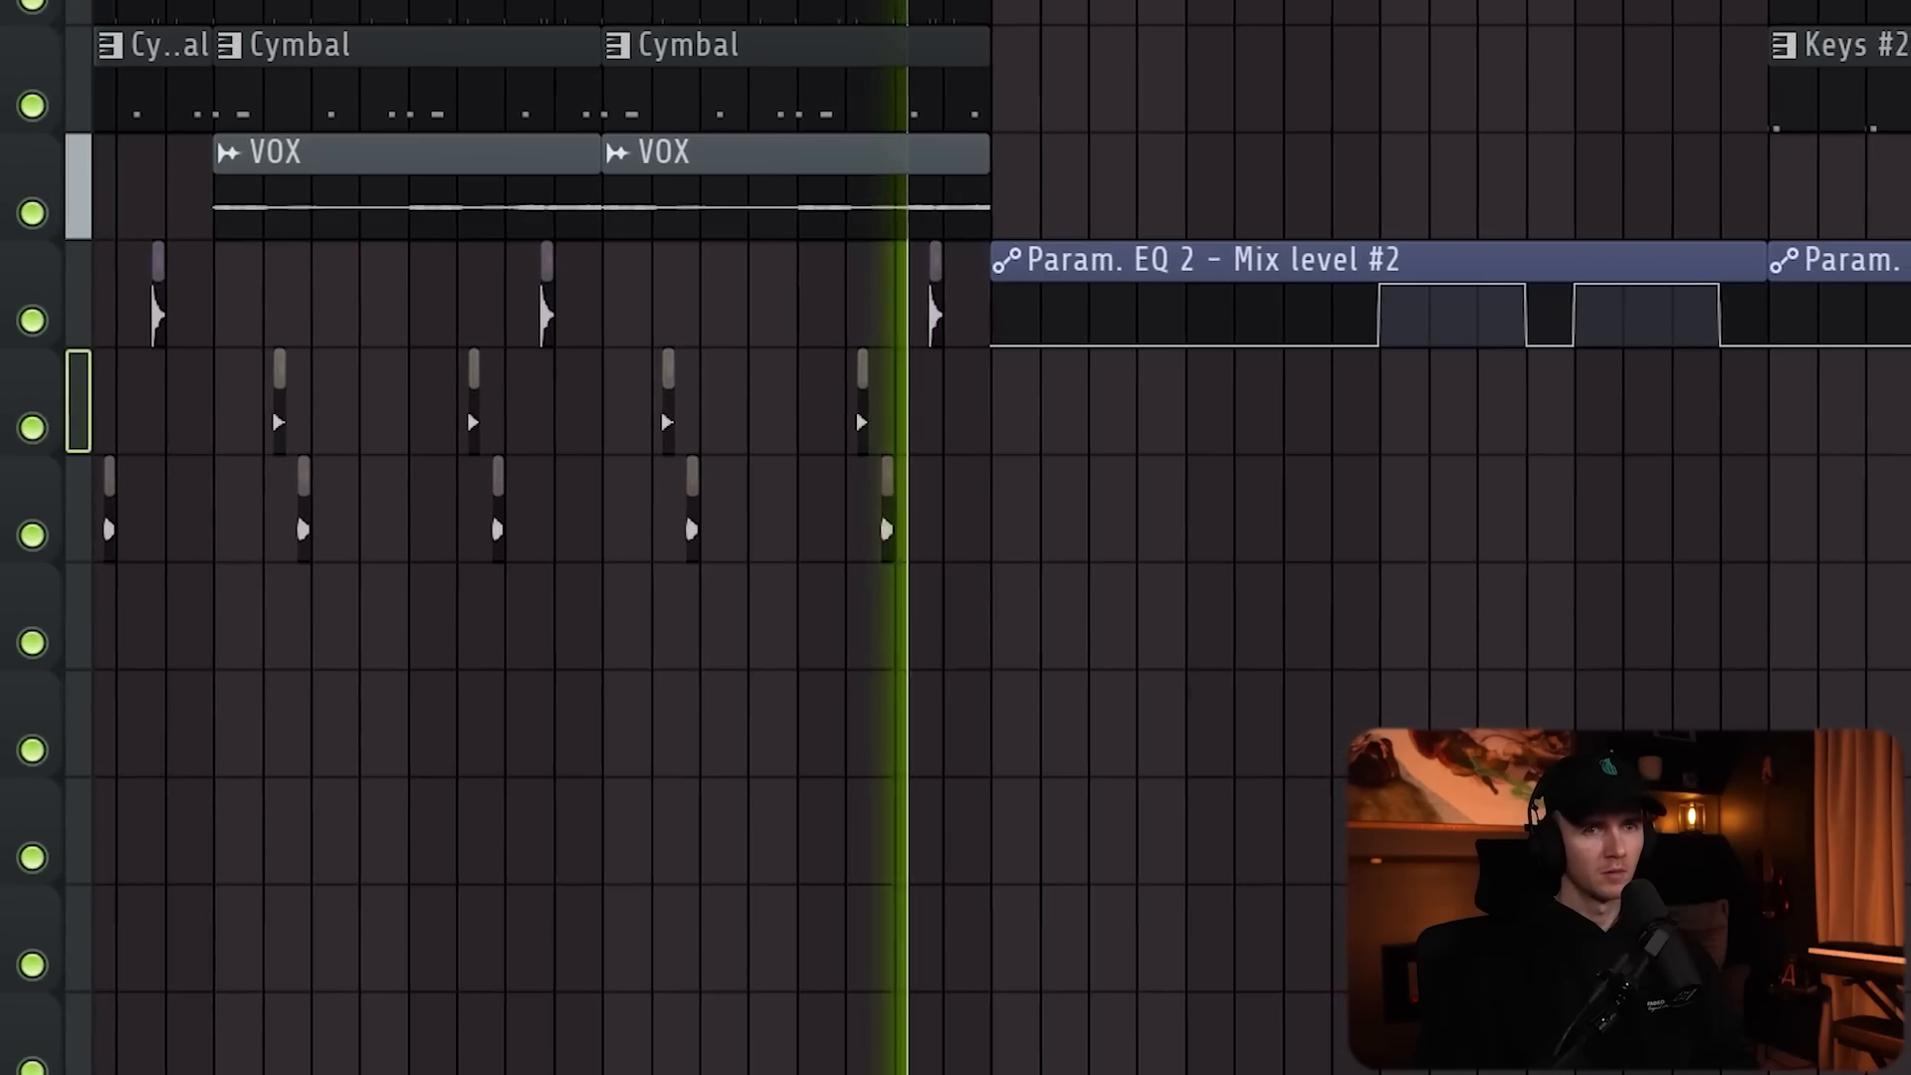
drag(1163, 502, 1016, 496)
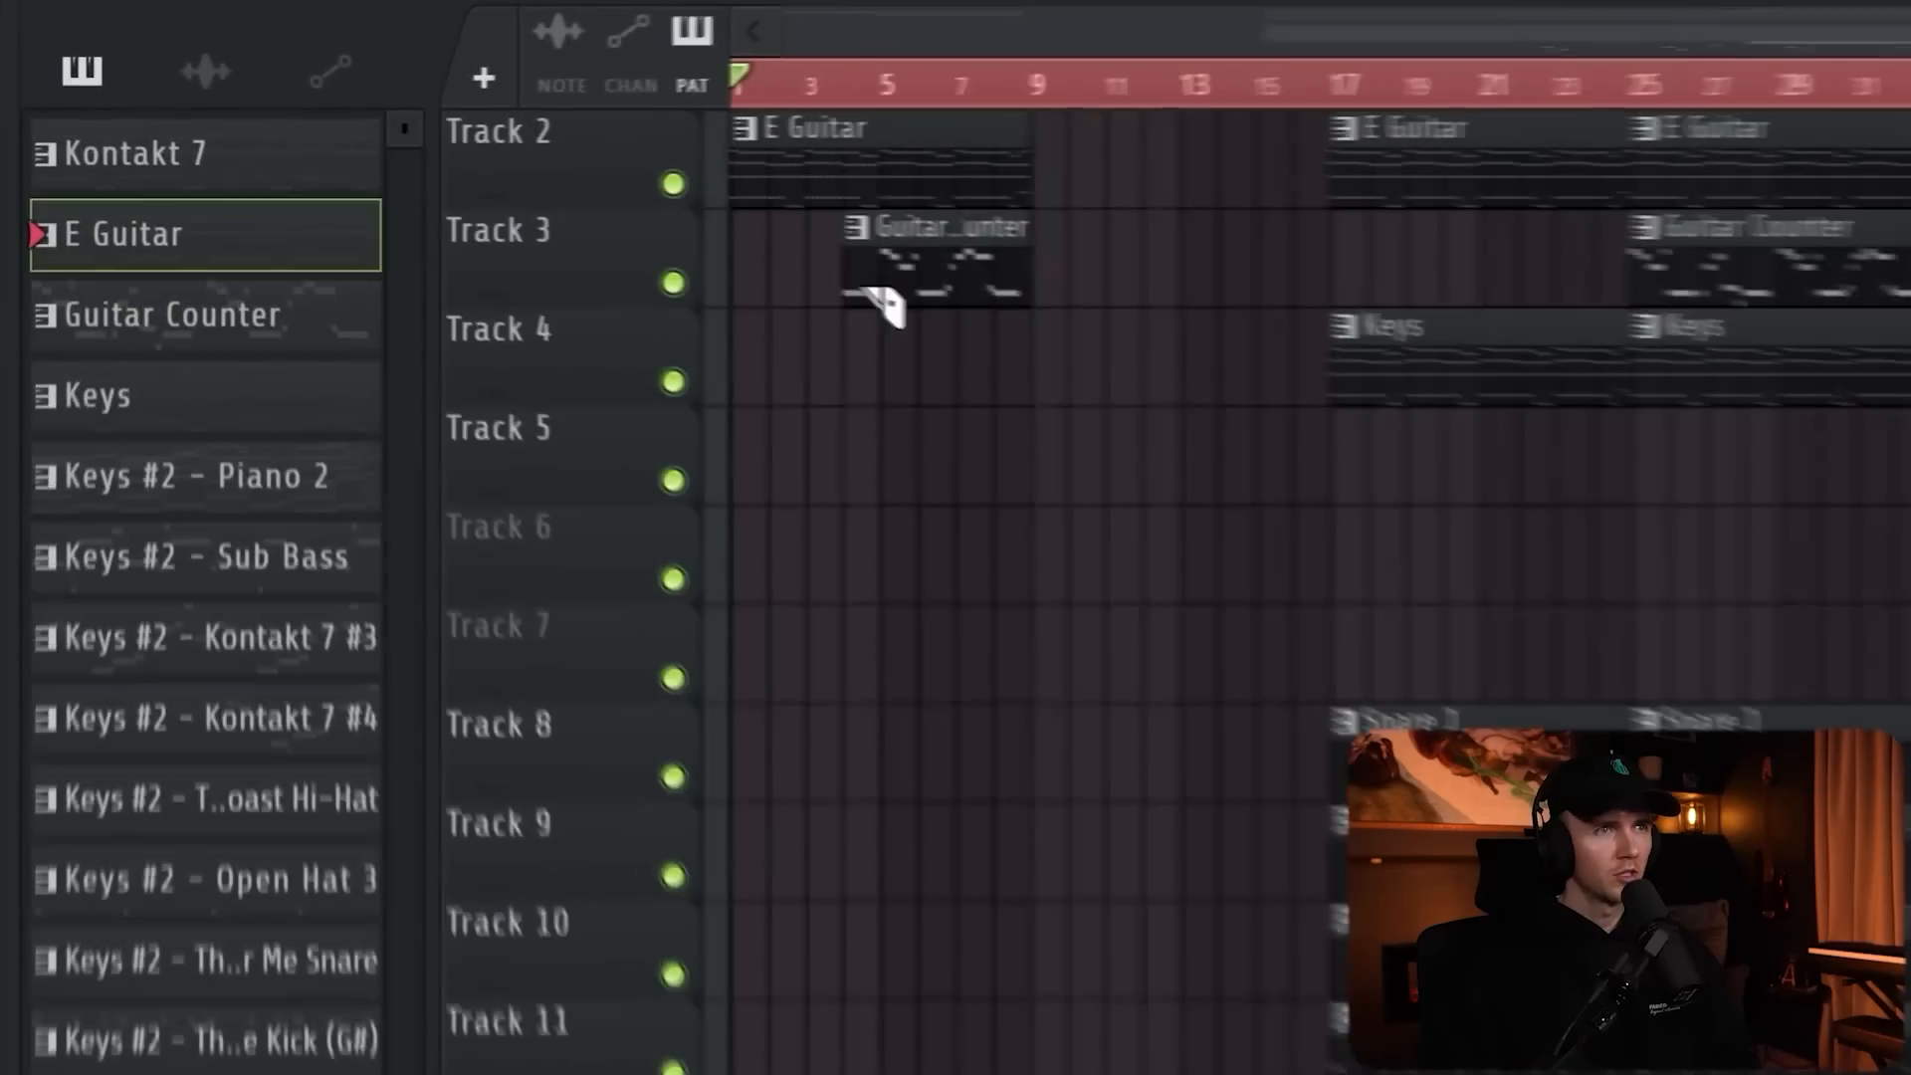
drag(864, 289, 898, 461)
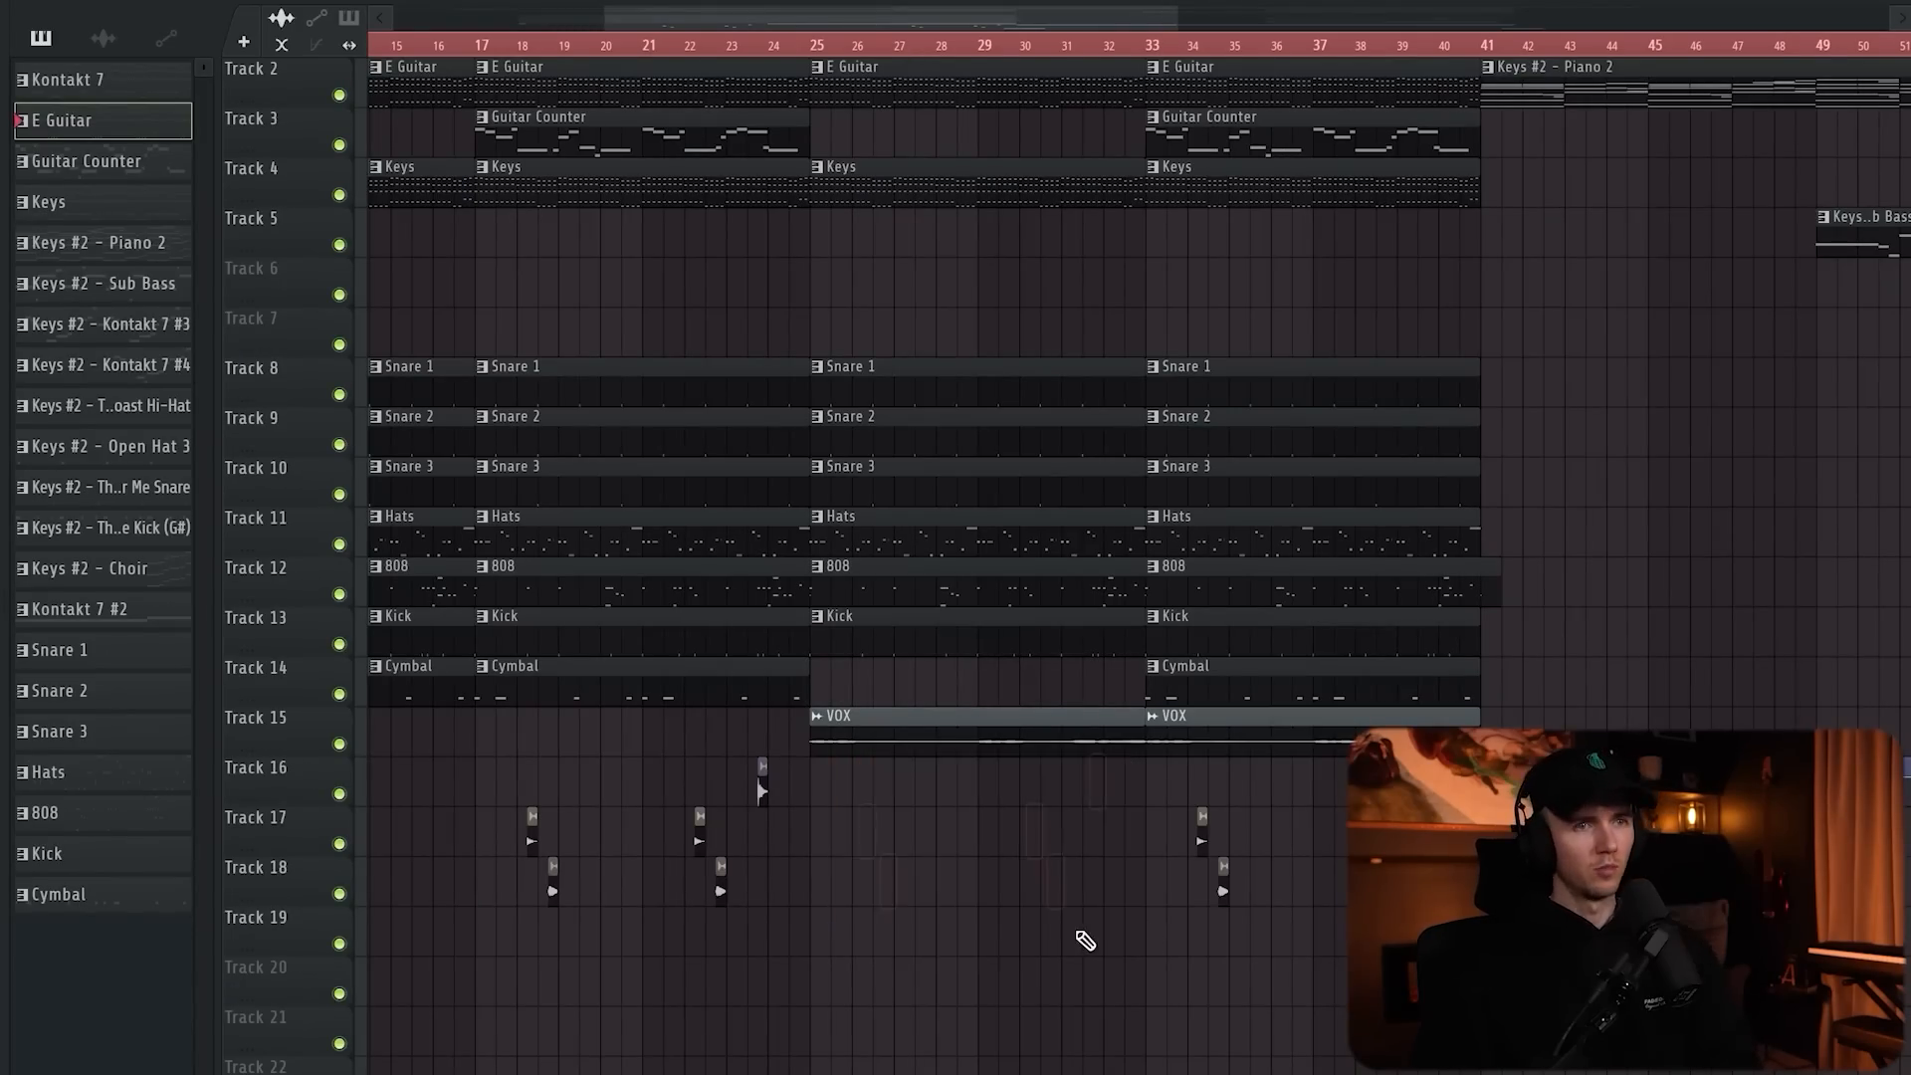
Delete the main beat's clips between bars 33 and 41 across all tracks, including the VOX and effect clips.
scroll(987, 924, down, 4)
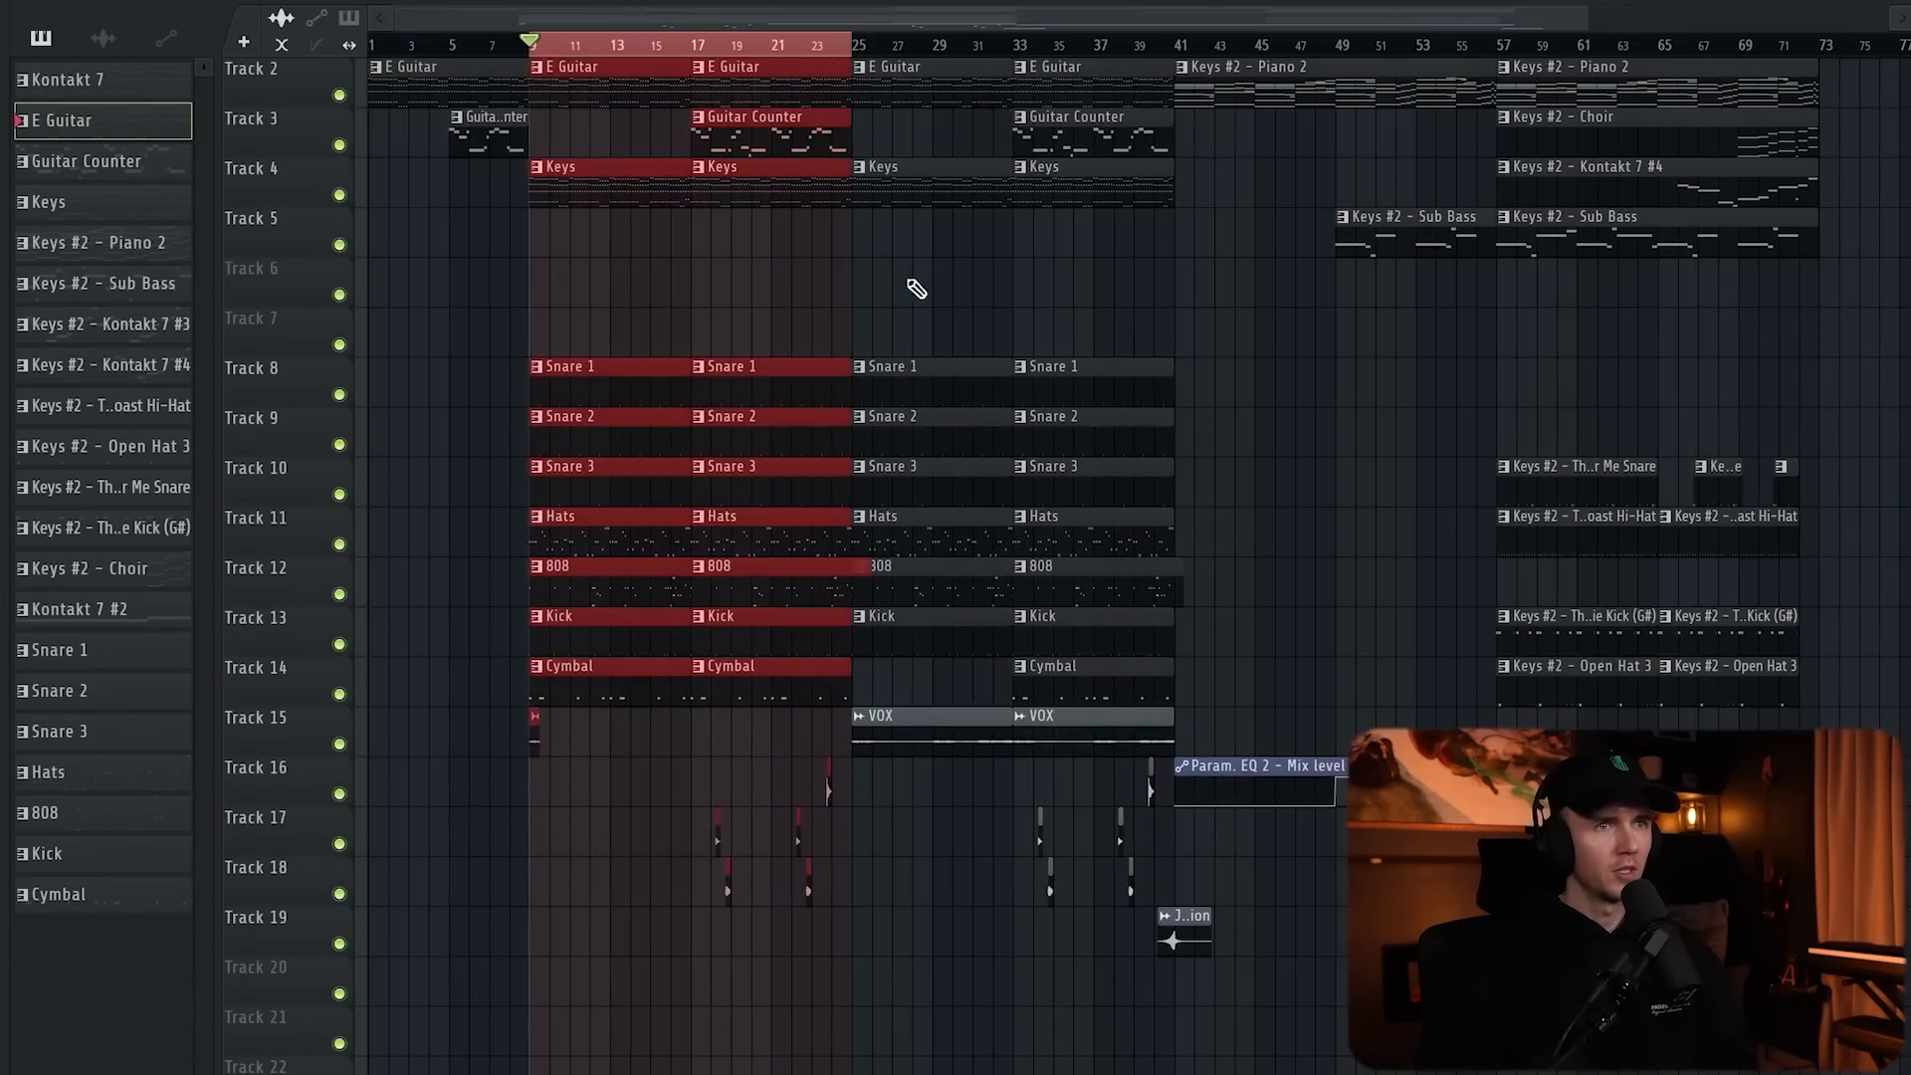
ctrl+click(906, 286)
scroll(886, 302, up, 4)
double_click(799, 46)
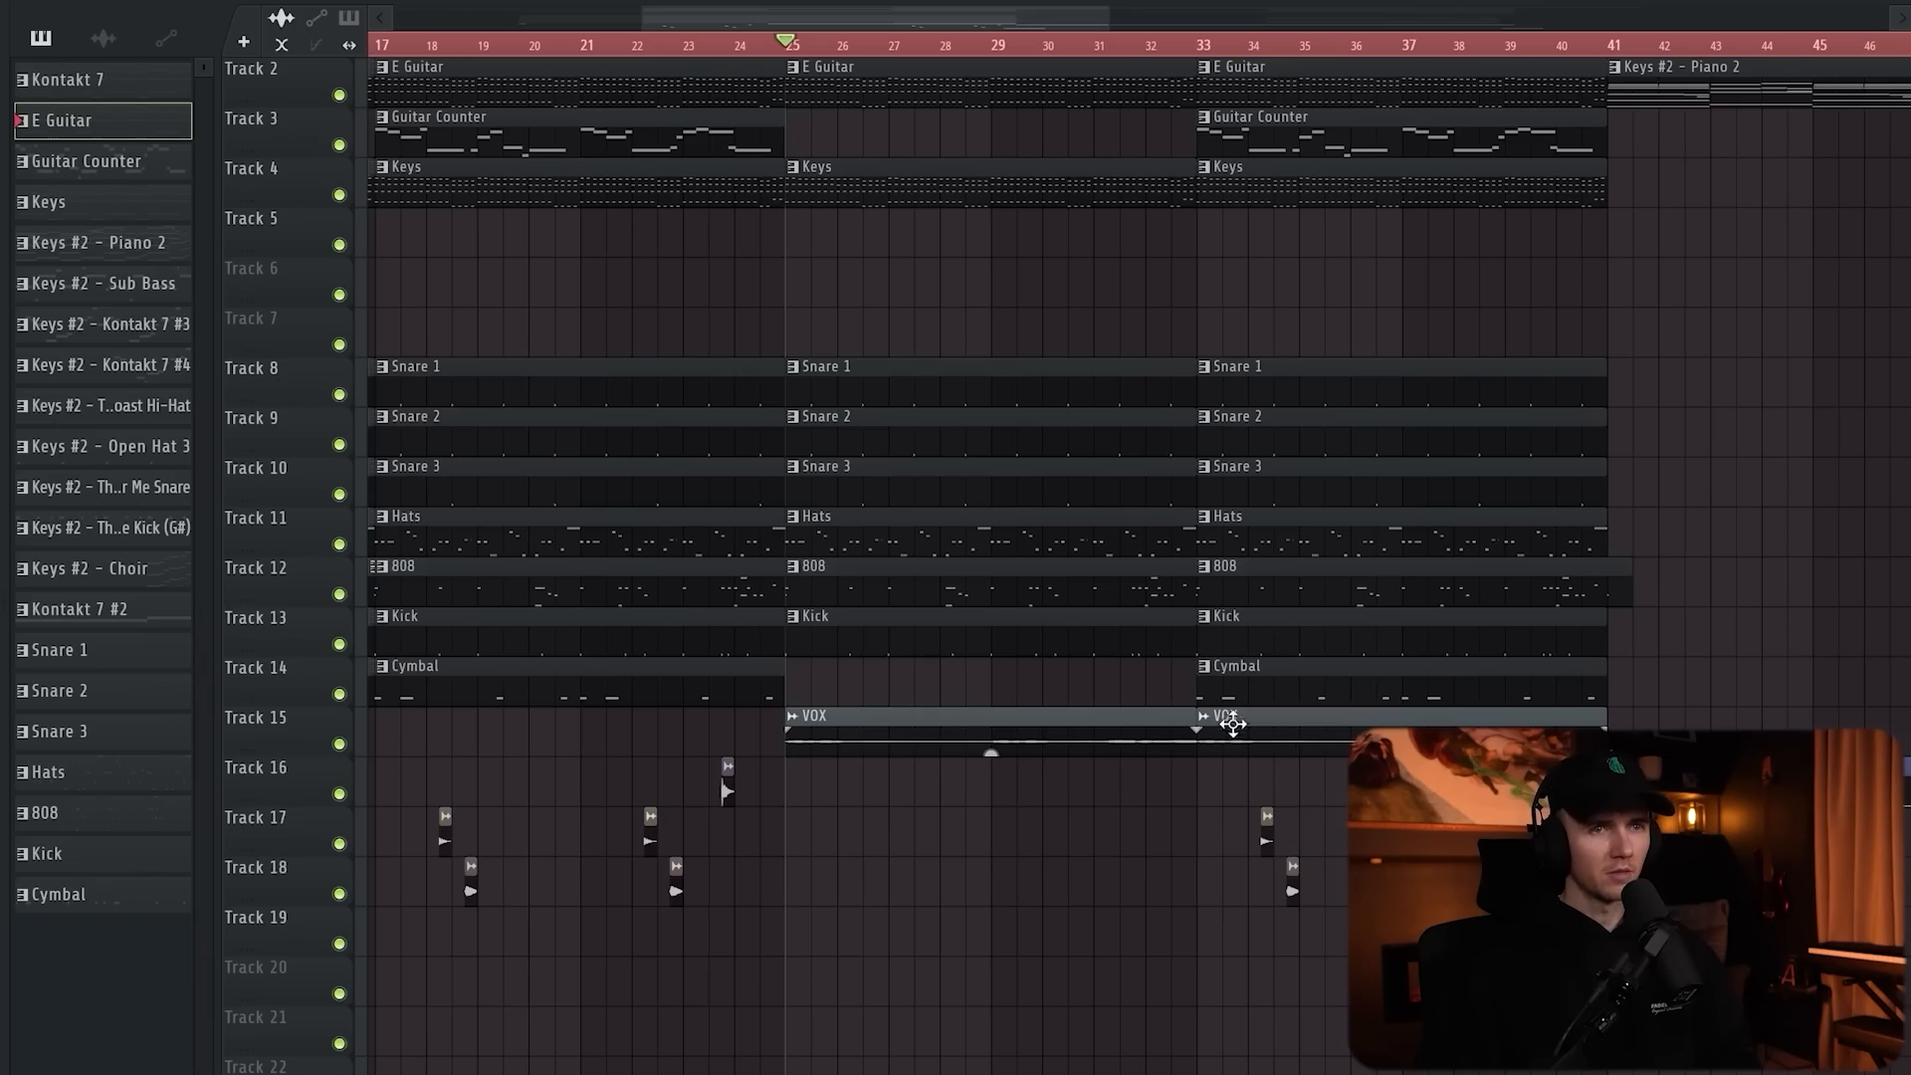
right_click(1338, 88)
right_click(1338, 137)
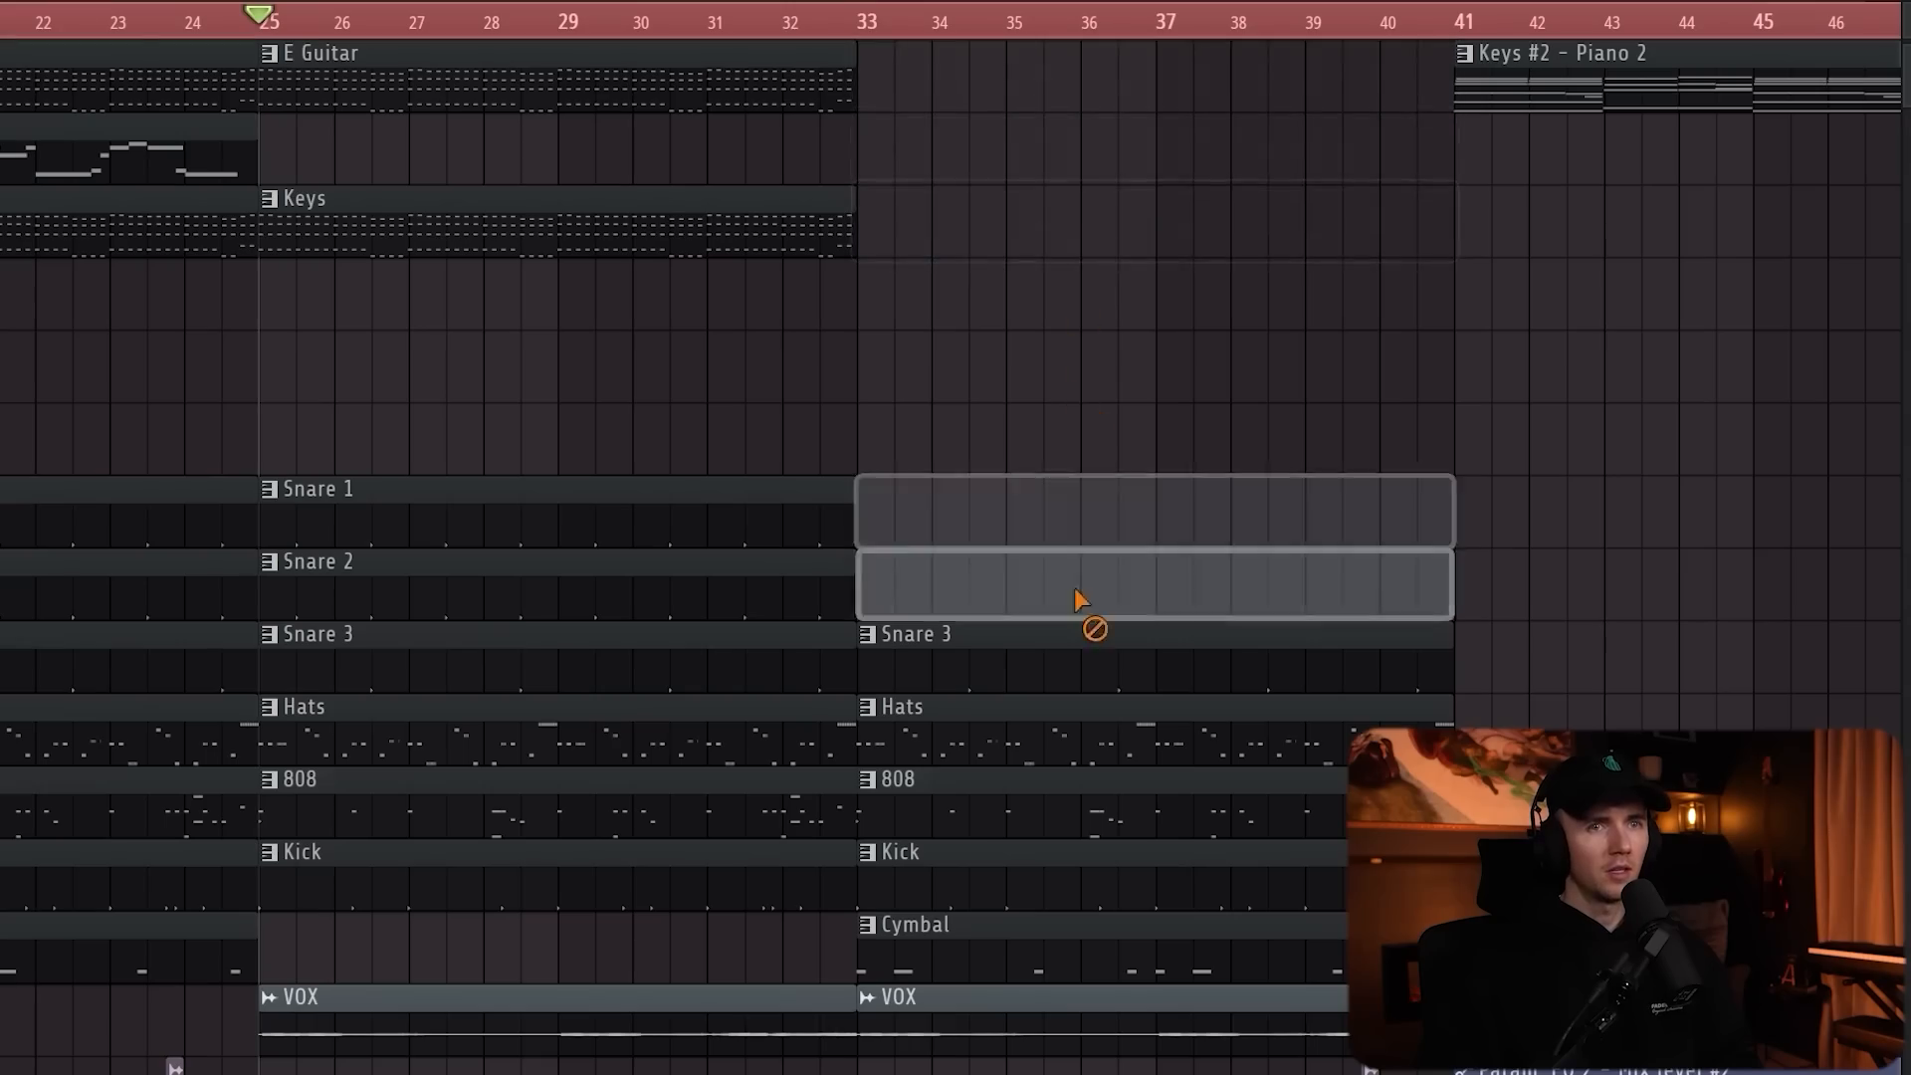
drag(1075, 590, 1085, 1040)
drag(884, 1066, 1324, 1074)
Move the whole piano section with its automation and transition clip back to bar 33, and play the changeover.
drag(1777, 1050, 960, 84)
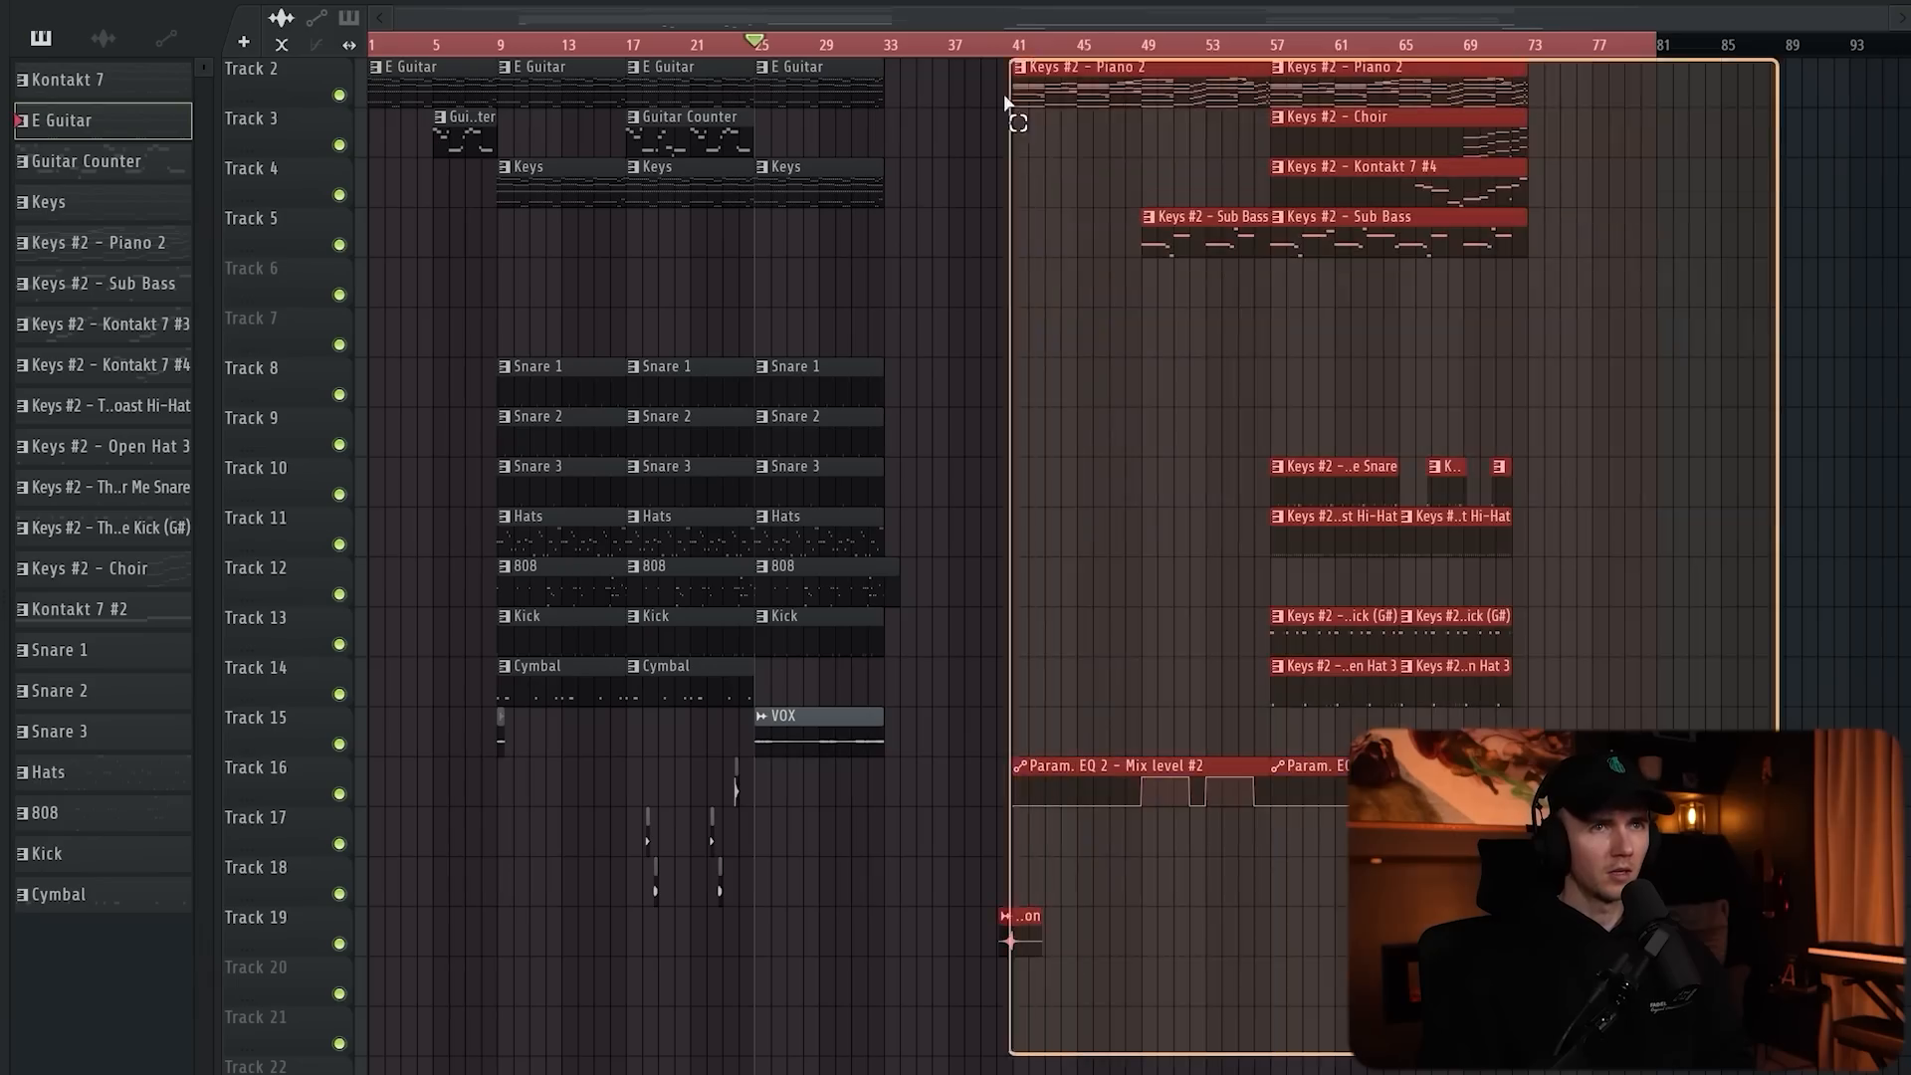
ctrl+click(916, 239)
key(space)
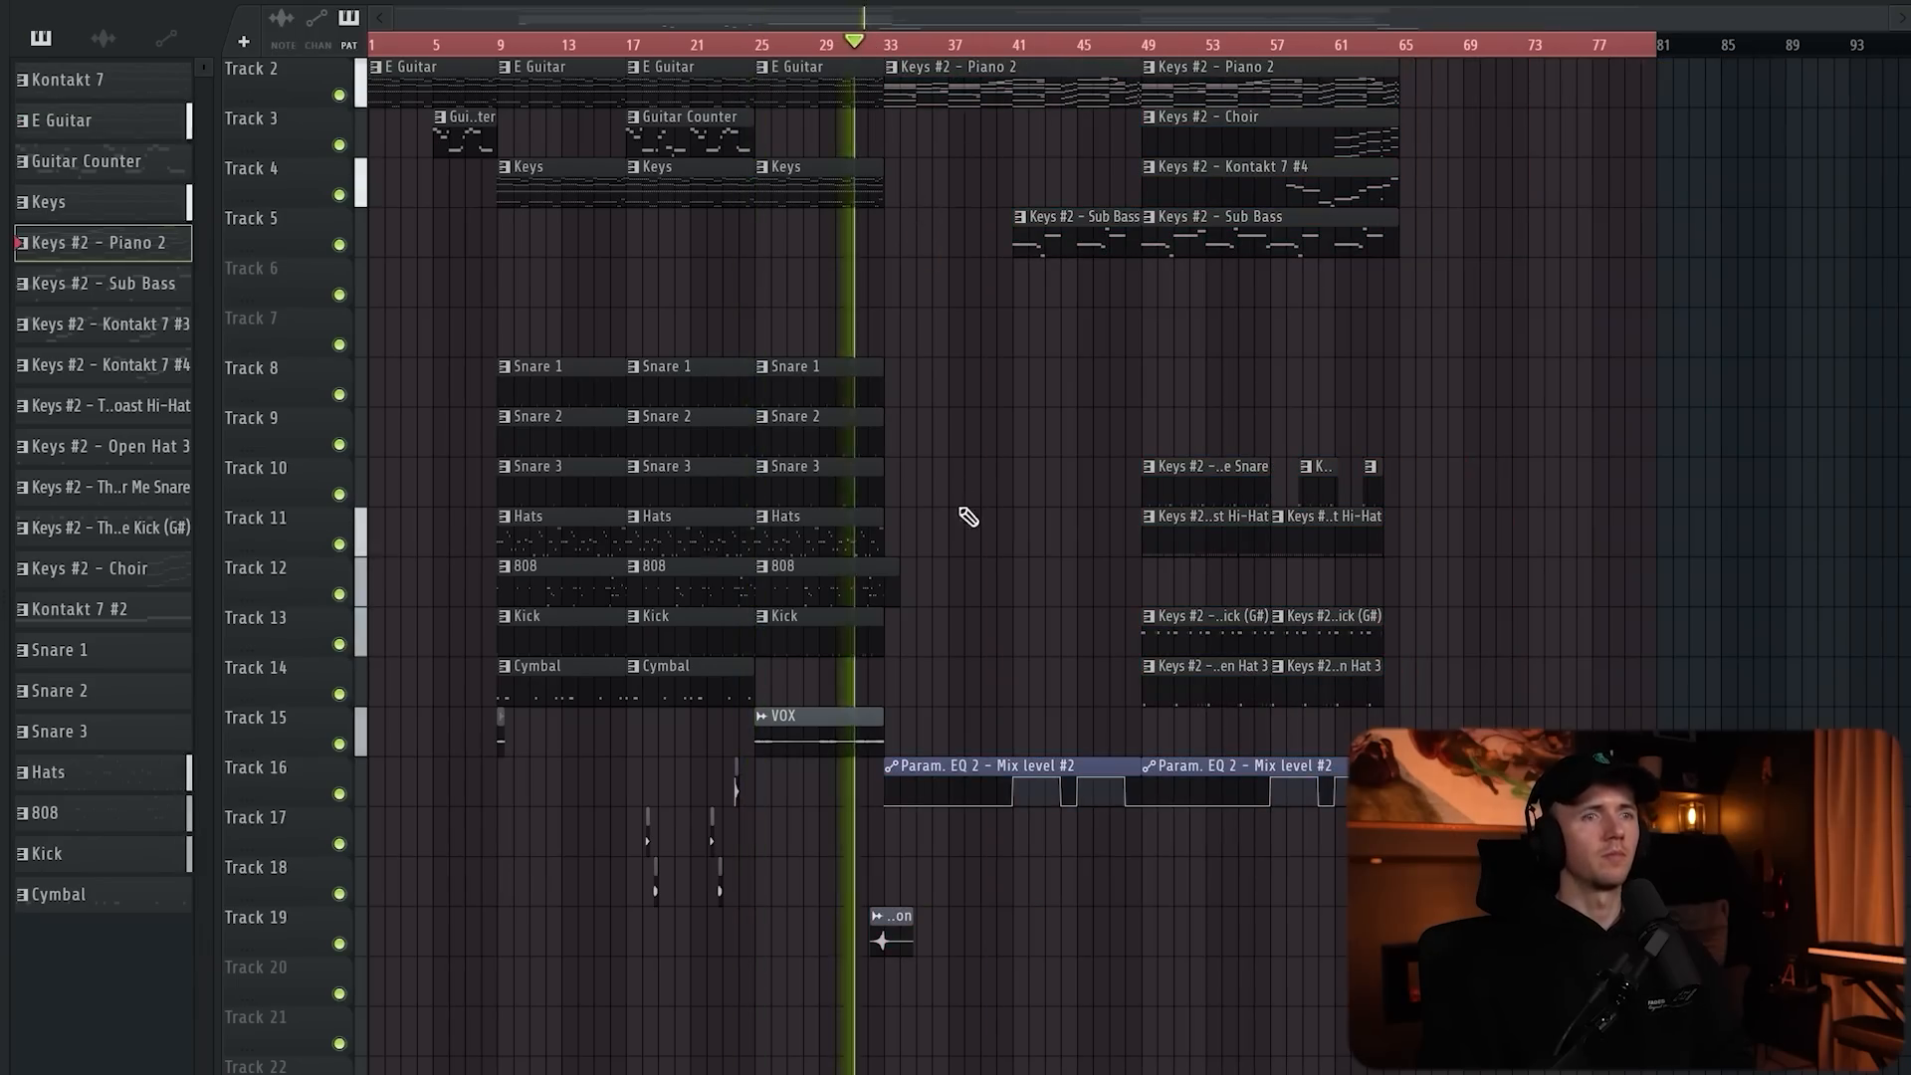
Remove the Sub Bass and Param. EQ 2 automation clips from bars 41 to 49 and shift the following section to start at bar 41.
scroll(941, 475, up, 3)
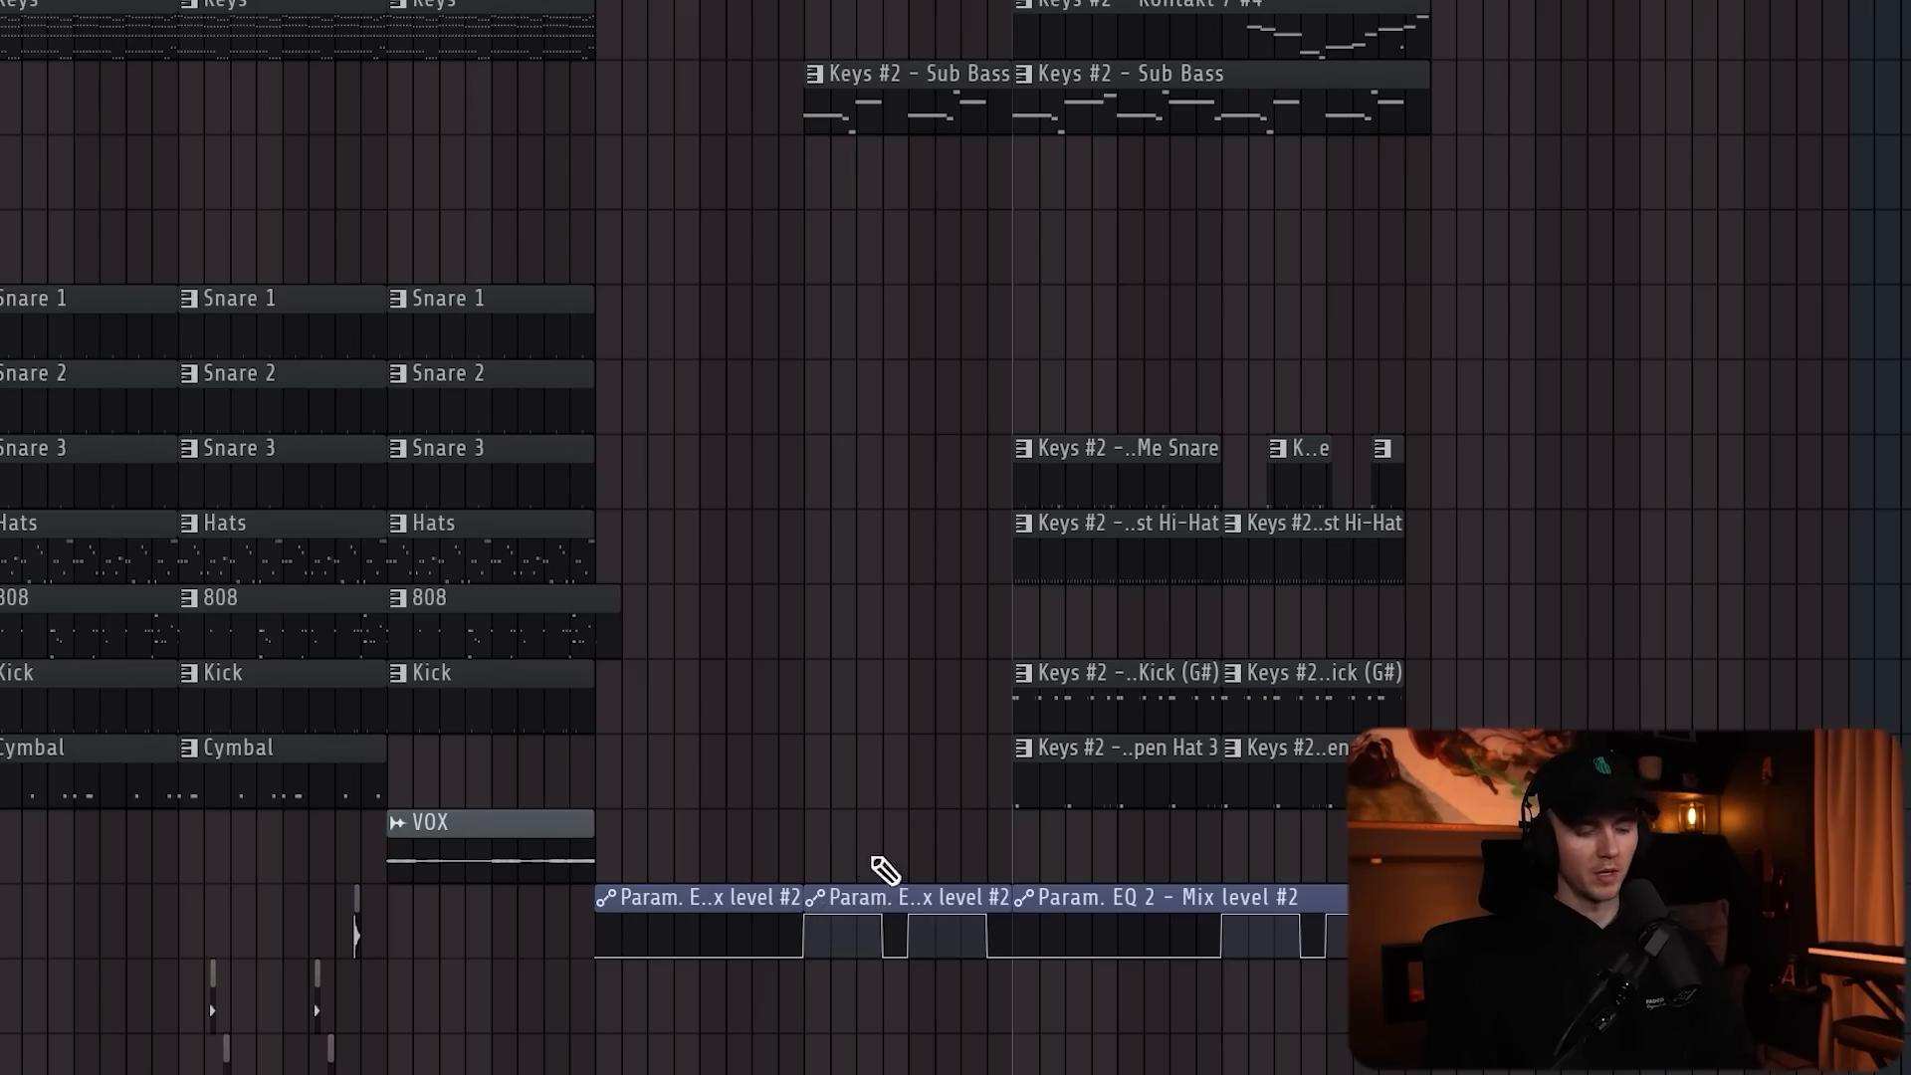
right_click(872, 886)
right_click(973, 99)
scroll(996, 179, up, 1)
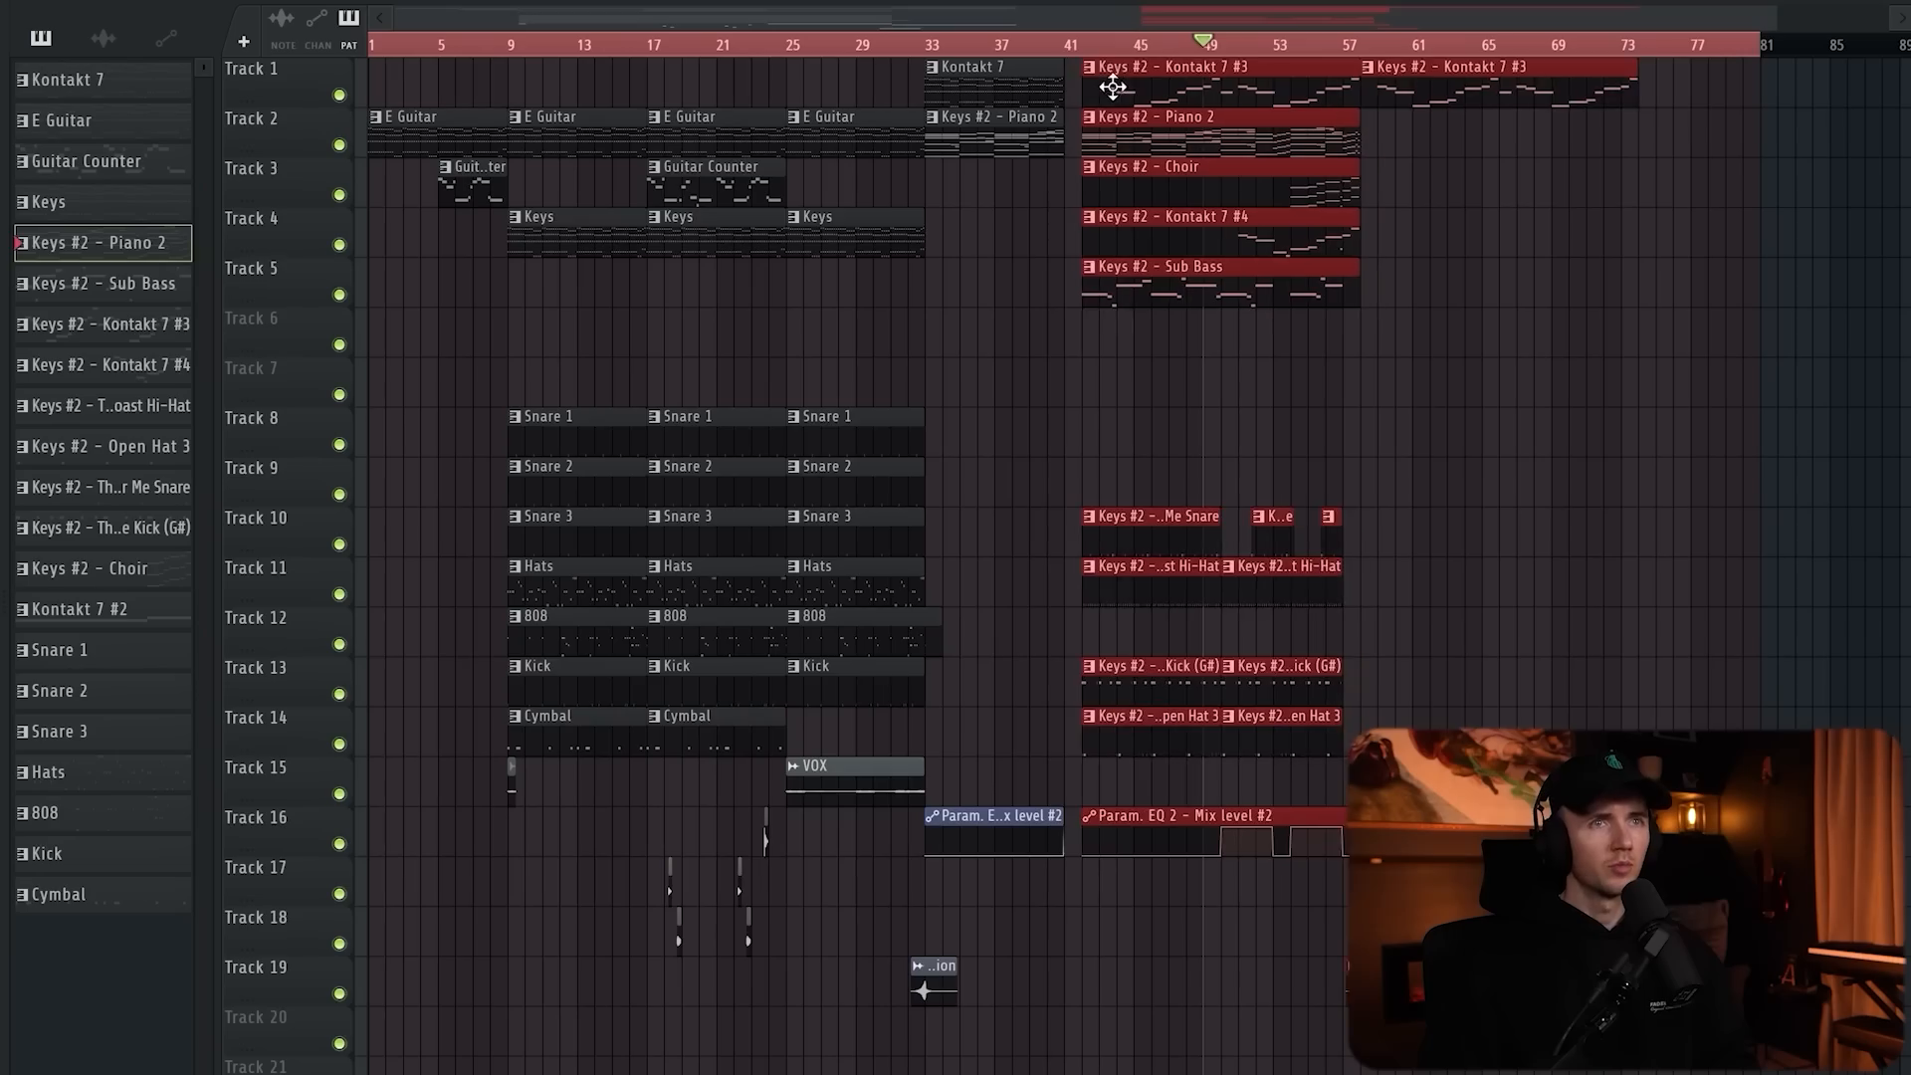
drag(1117, 87, 1100, 87)
Duplicate the arrangement from bar 9 onward to start at bar 57 and play from just before the copy.
drag(1570, 1073, 526, 62)
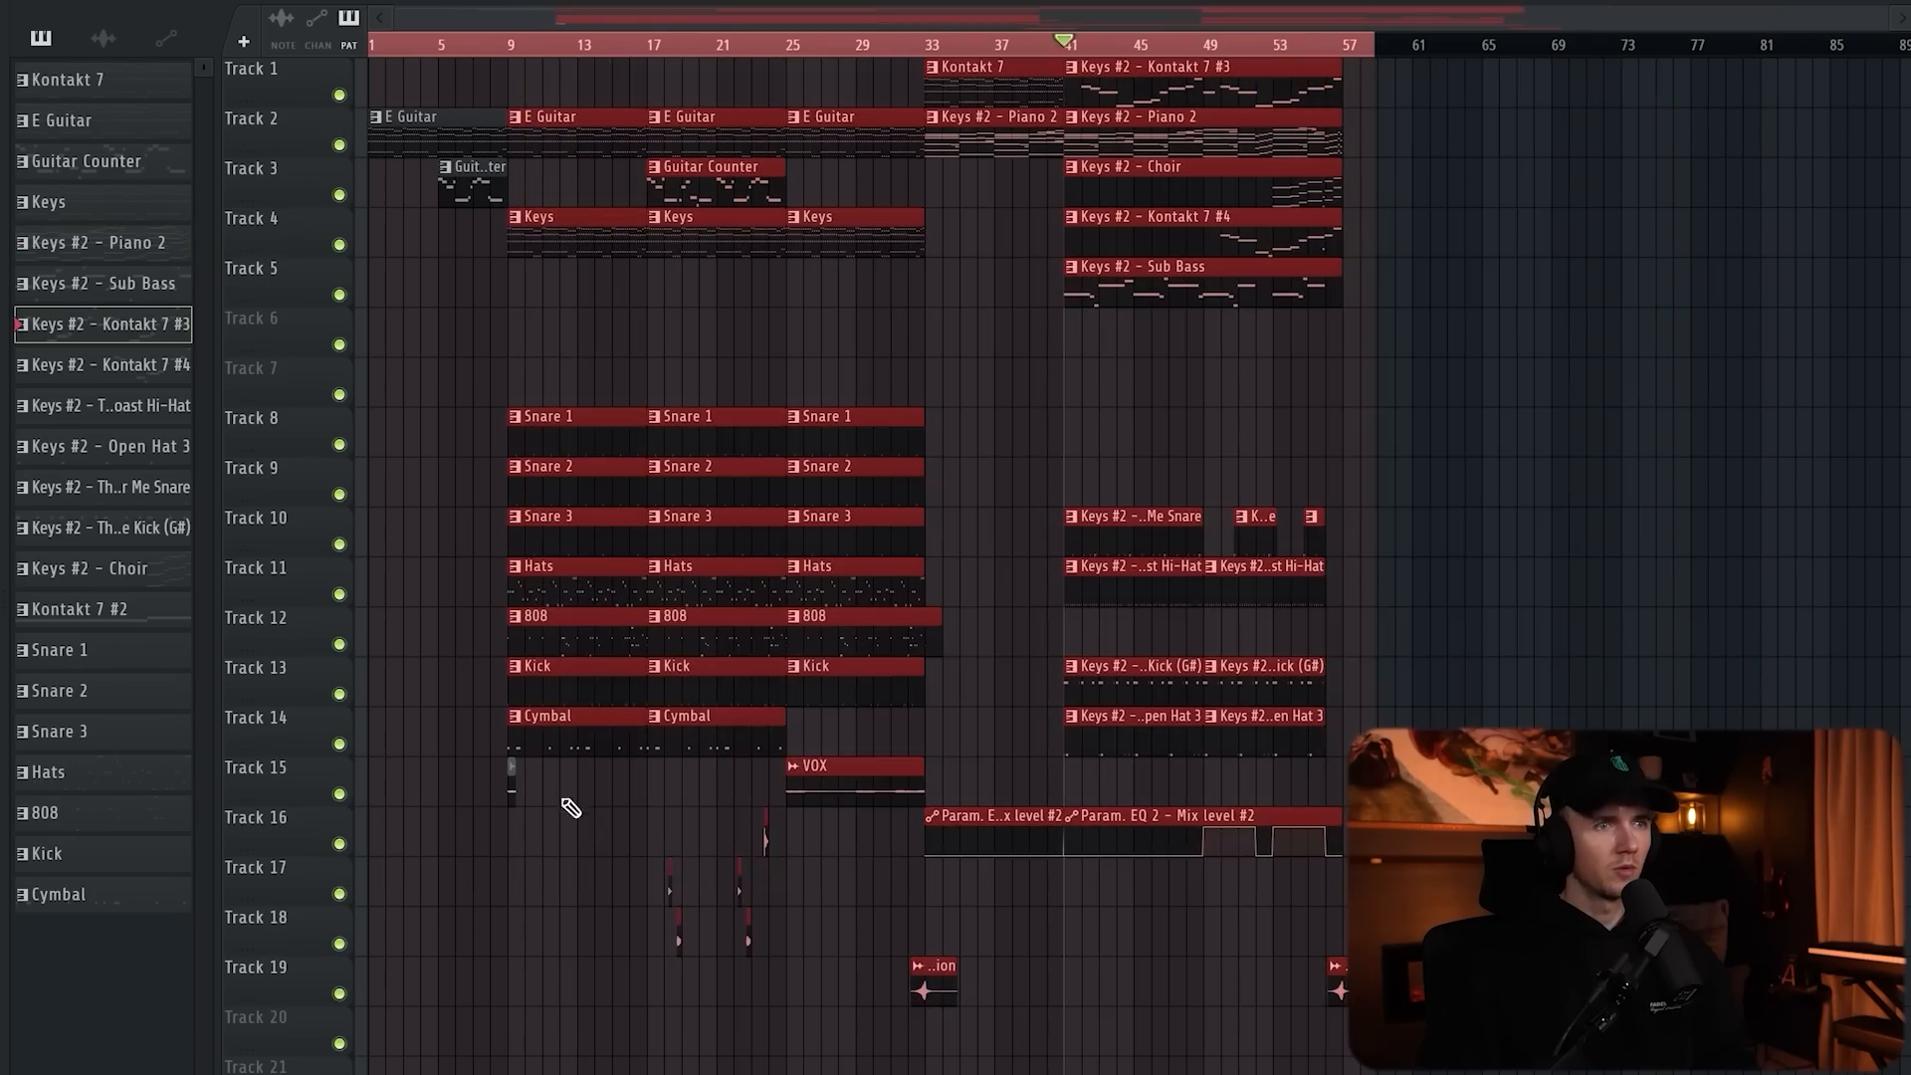
drag(555, 139, 1391, 166)
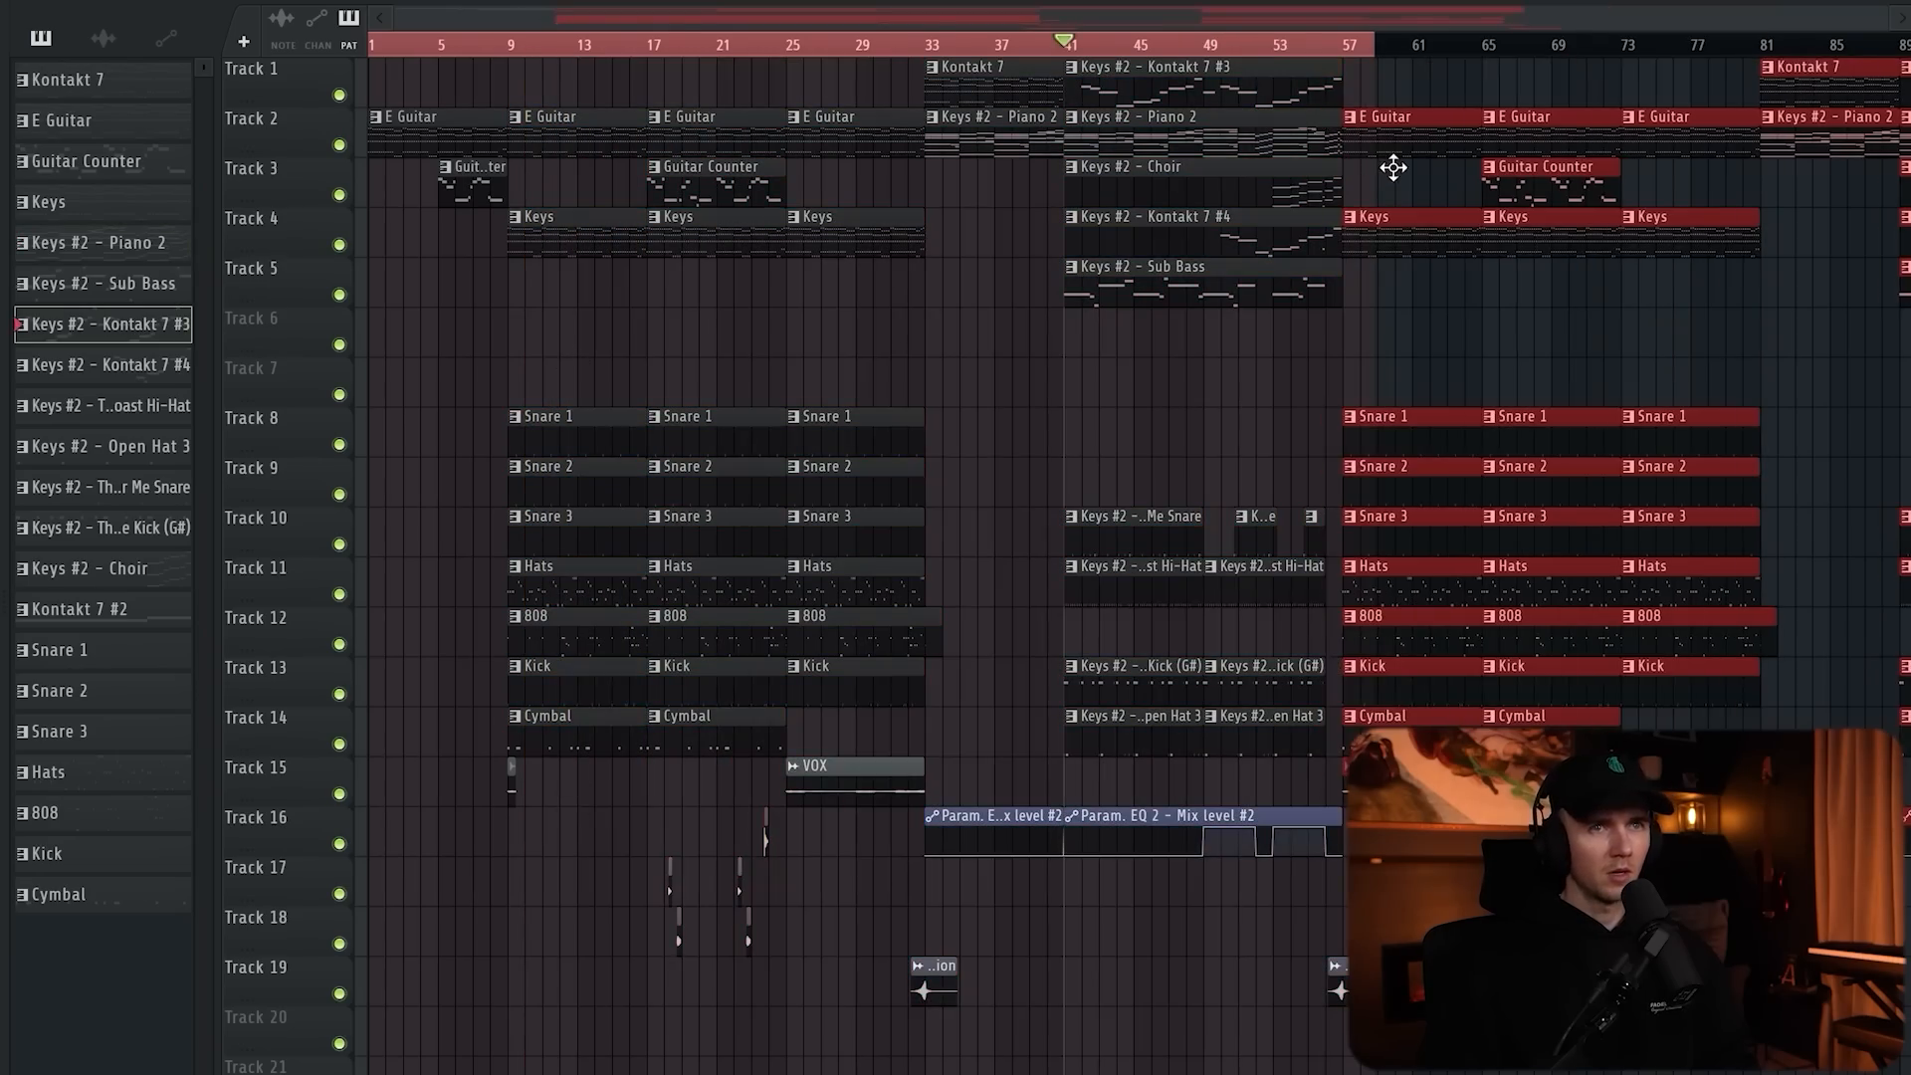
key(space)
click(1334, 46)
key(ctrl+a)
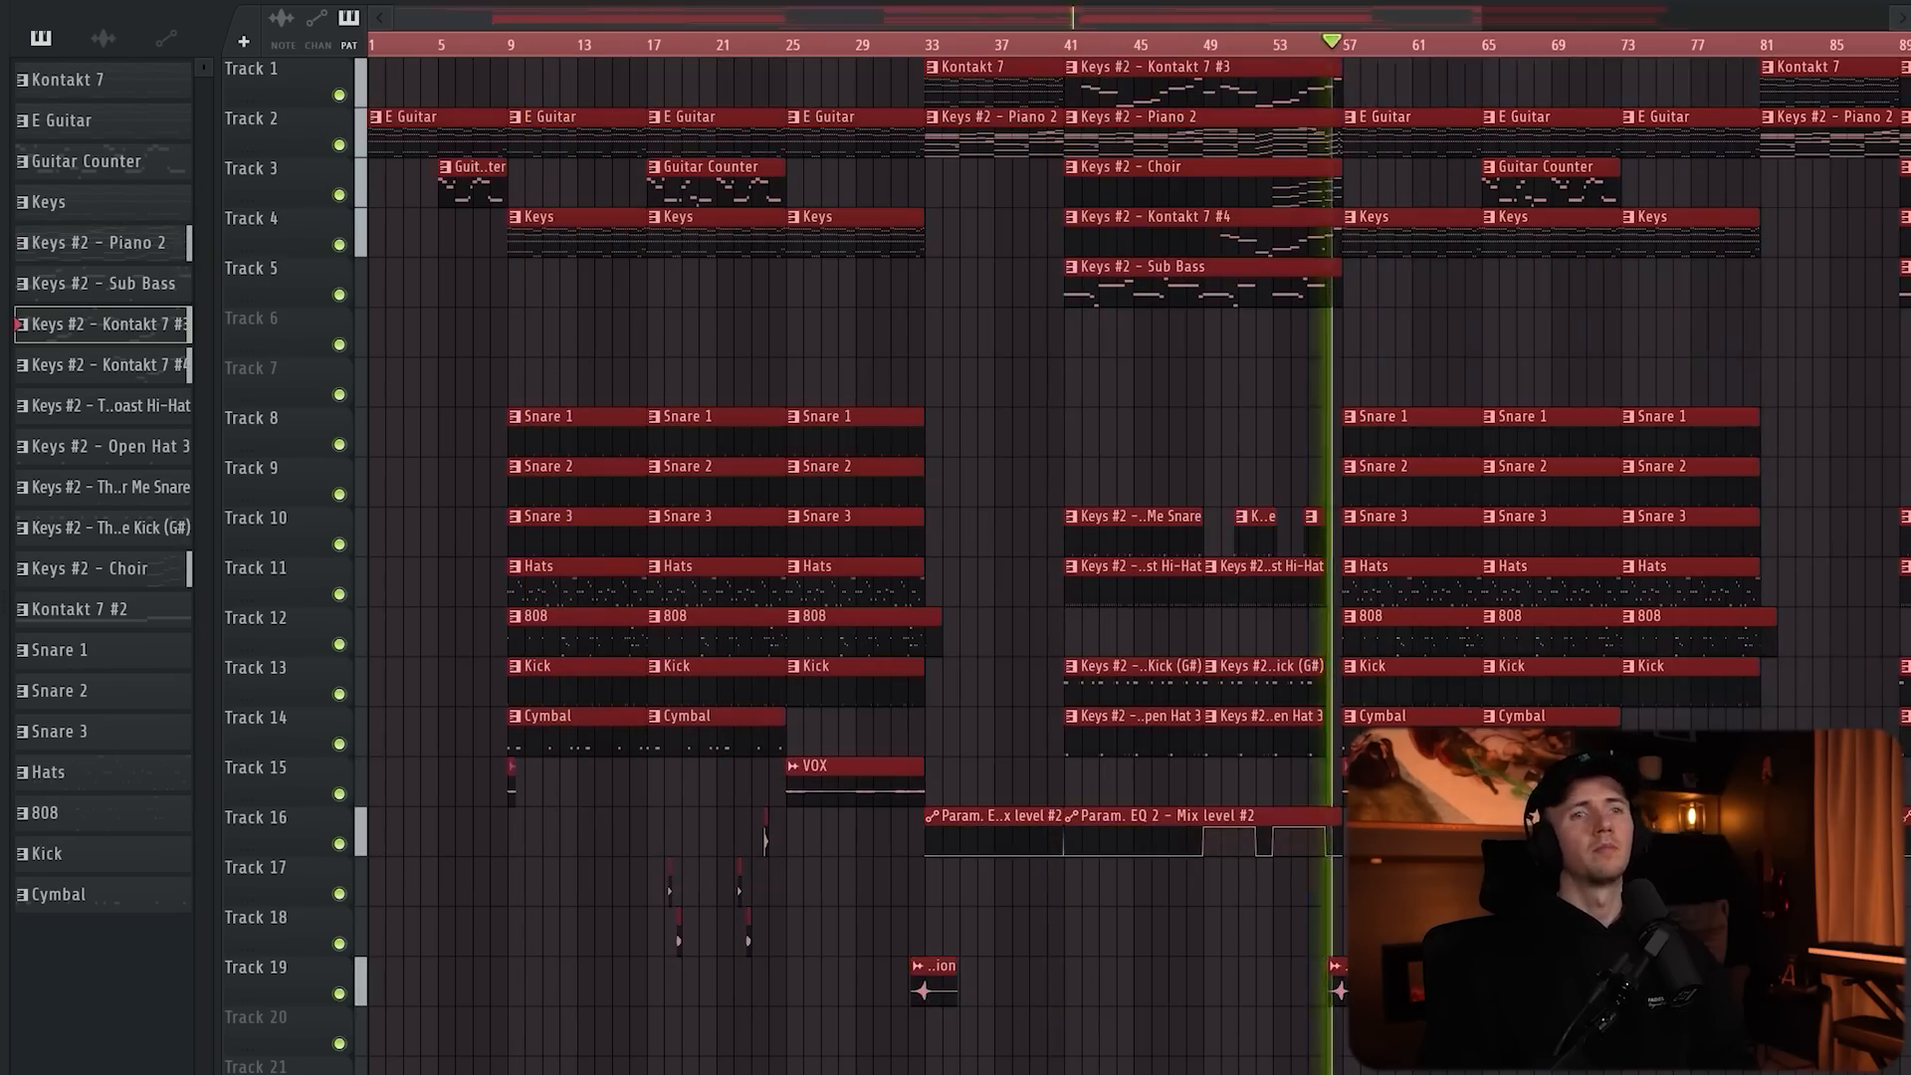
Mute the Kontakt 7 clip spanning bars 33 to 41 on Track 1.
scroll(1095, 498, down, 2)
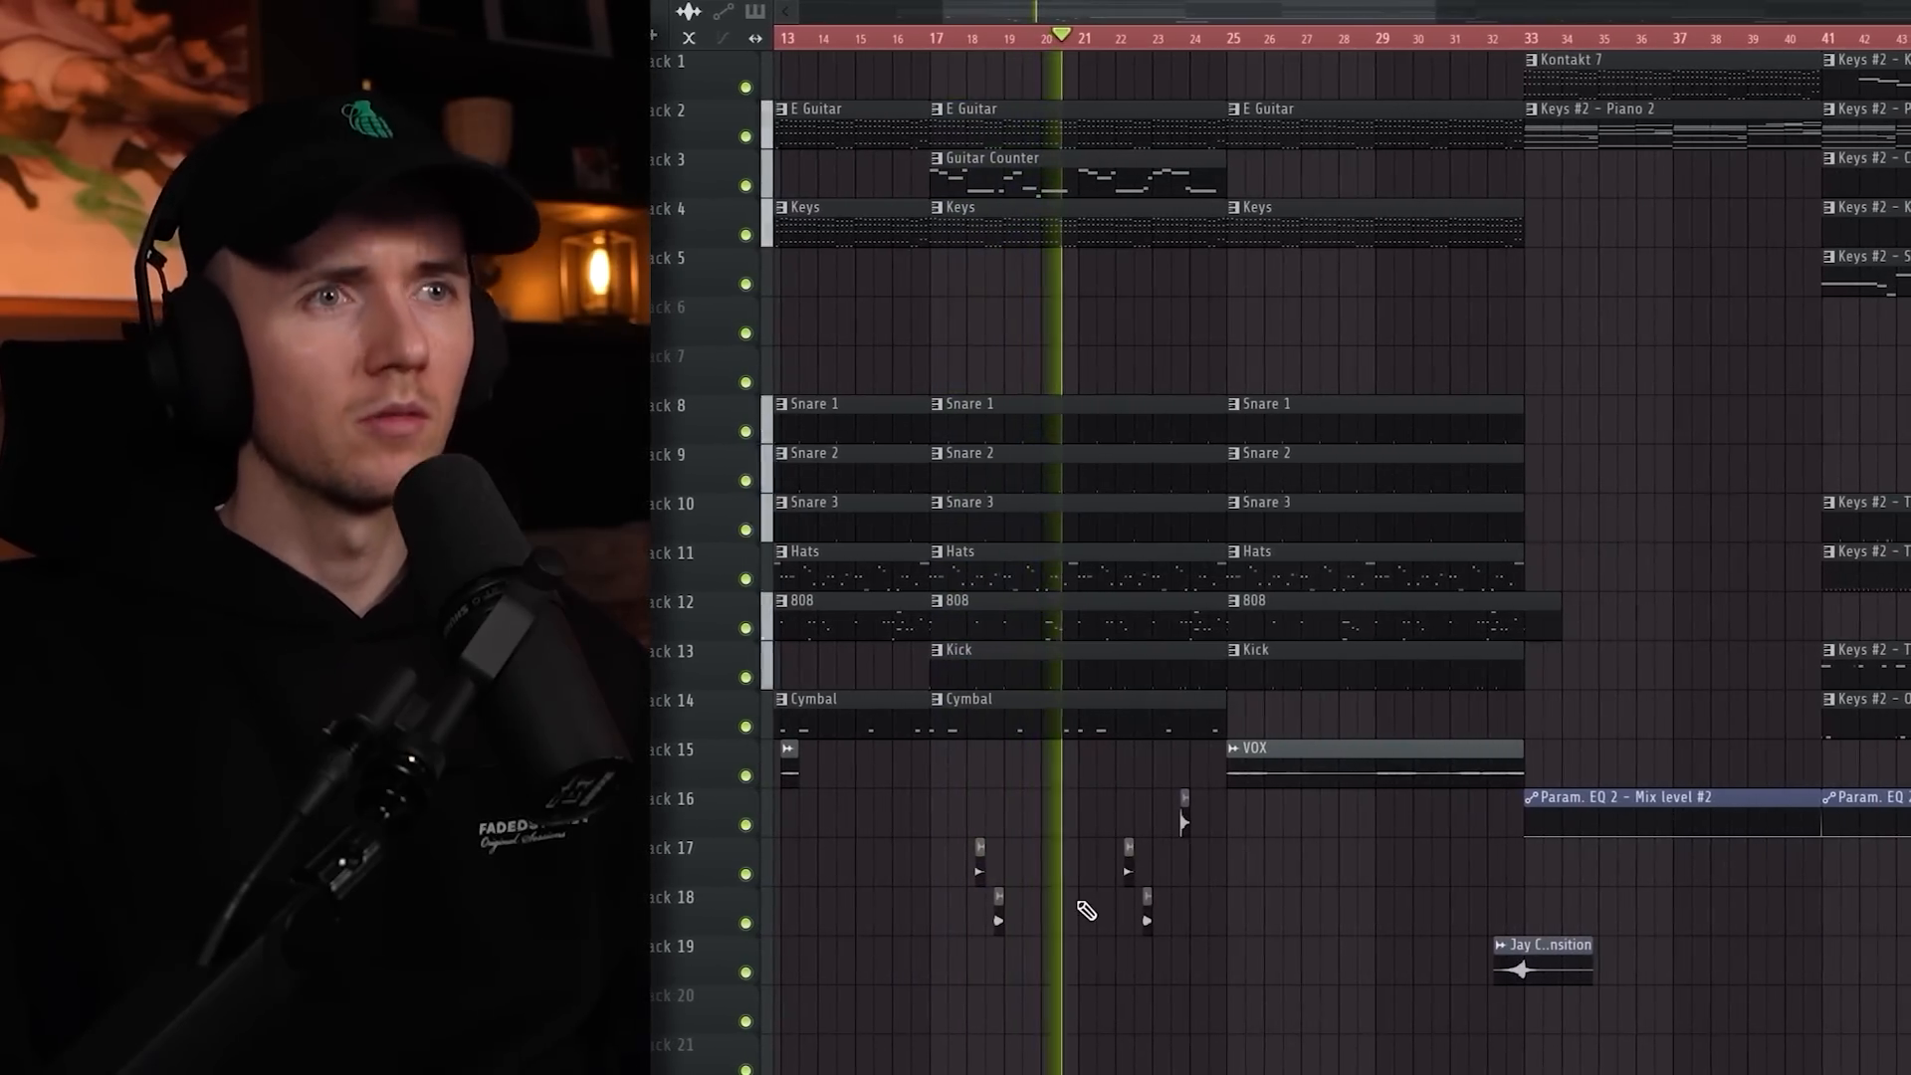
scroll(1068, 893, down, 3)
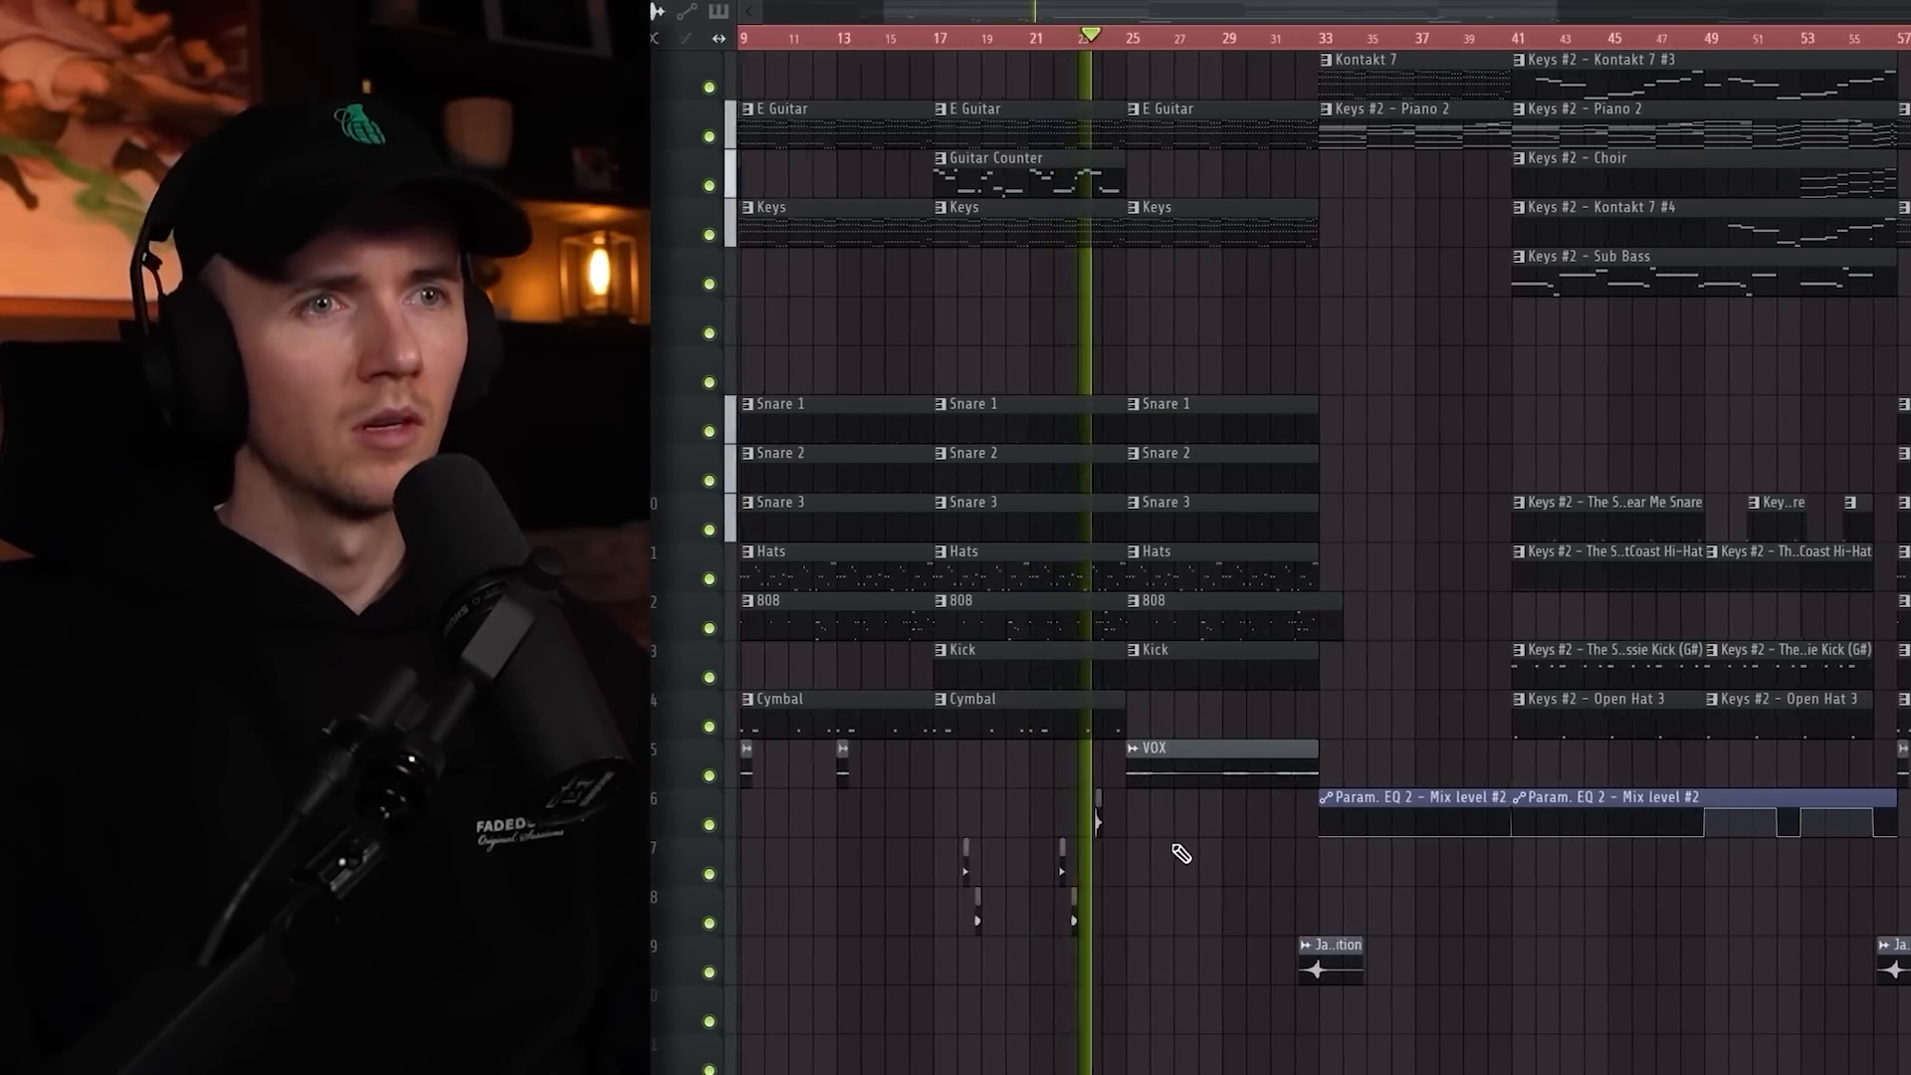
scroll(1181, 855, up, 3)
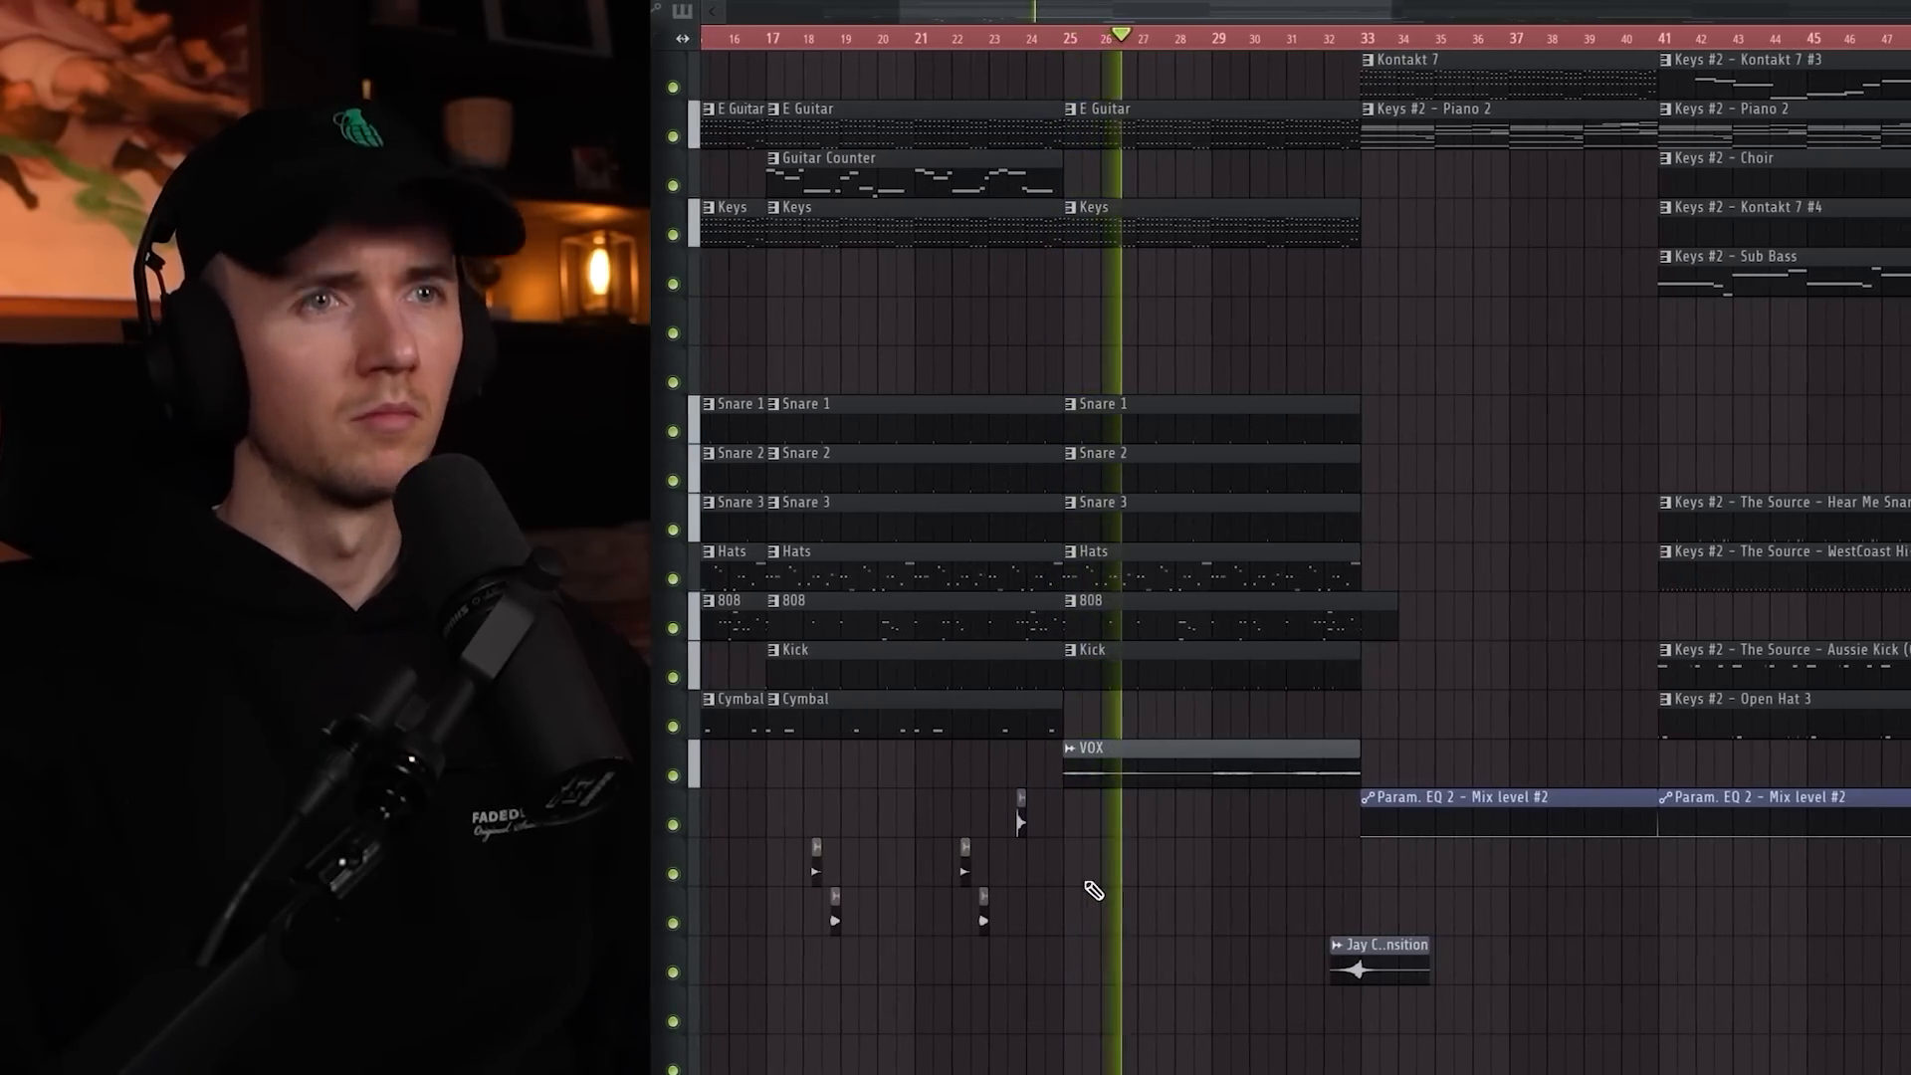
scroll(1127, 898, down, 3)
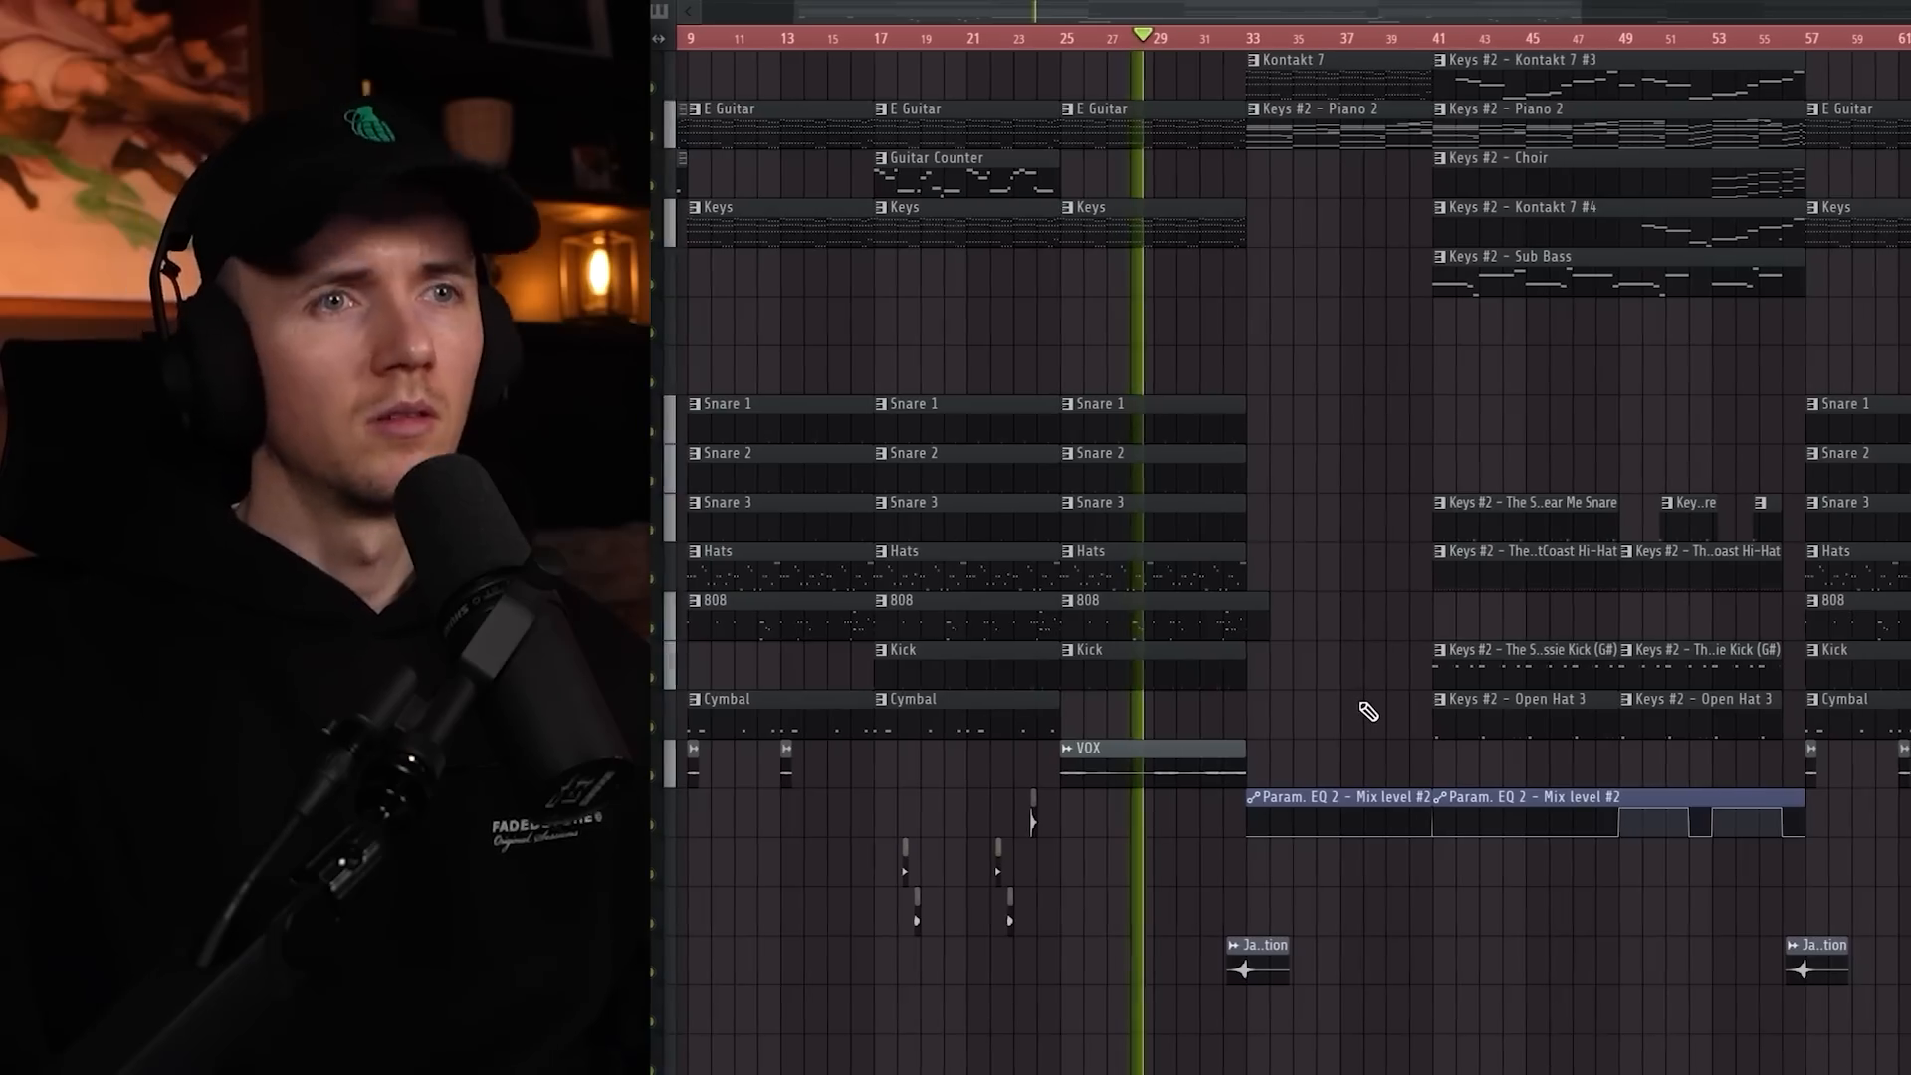
scroll(1357, 717, up, 3)
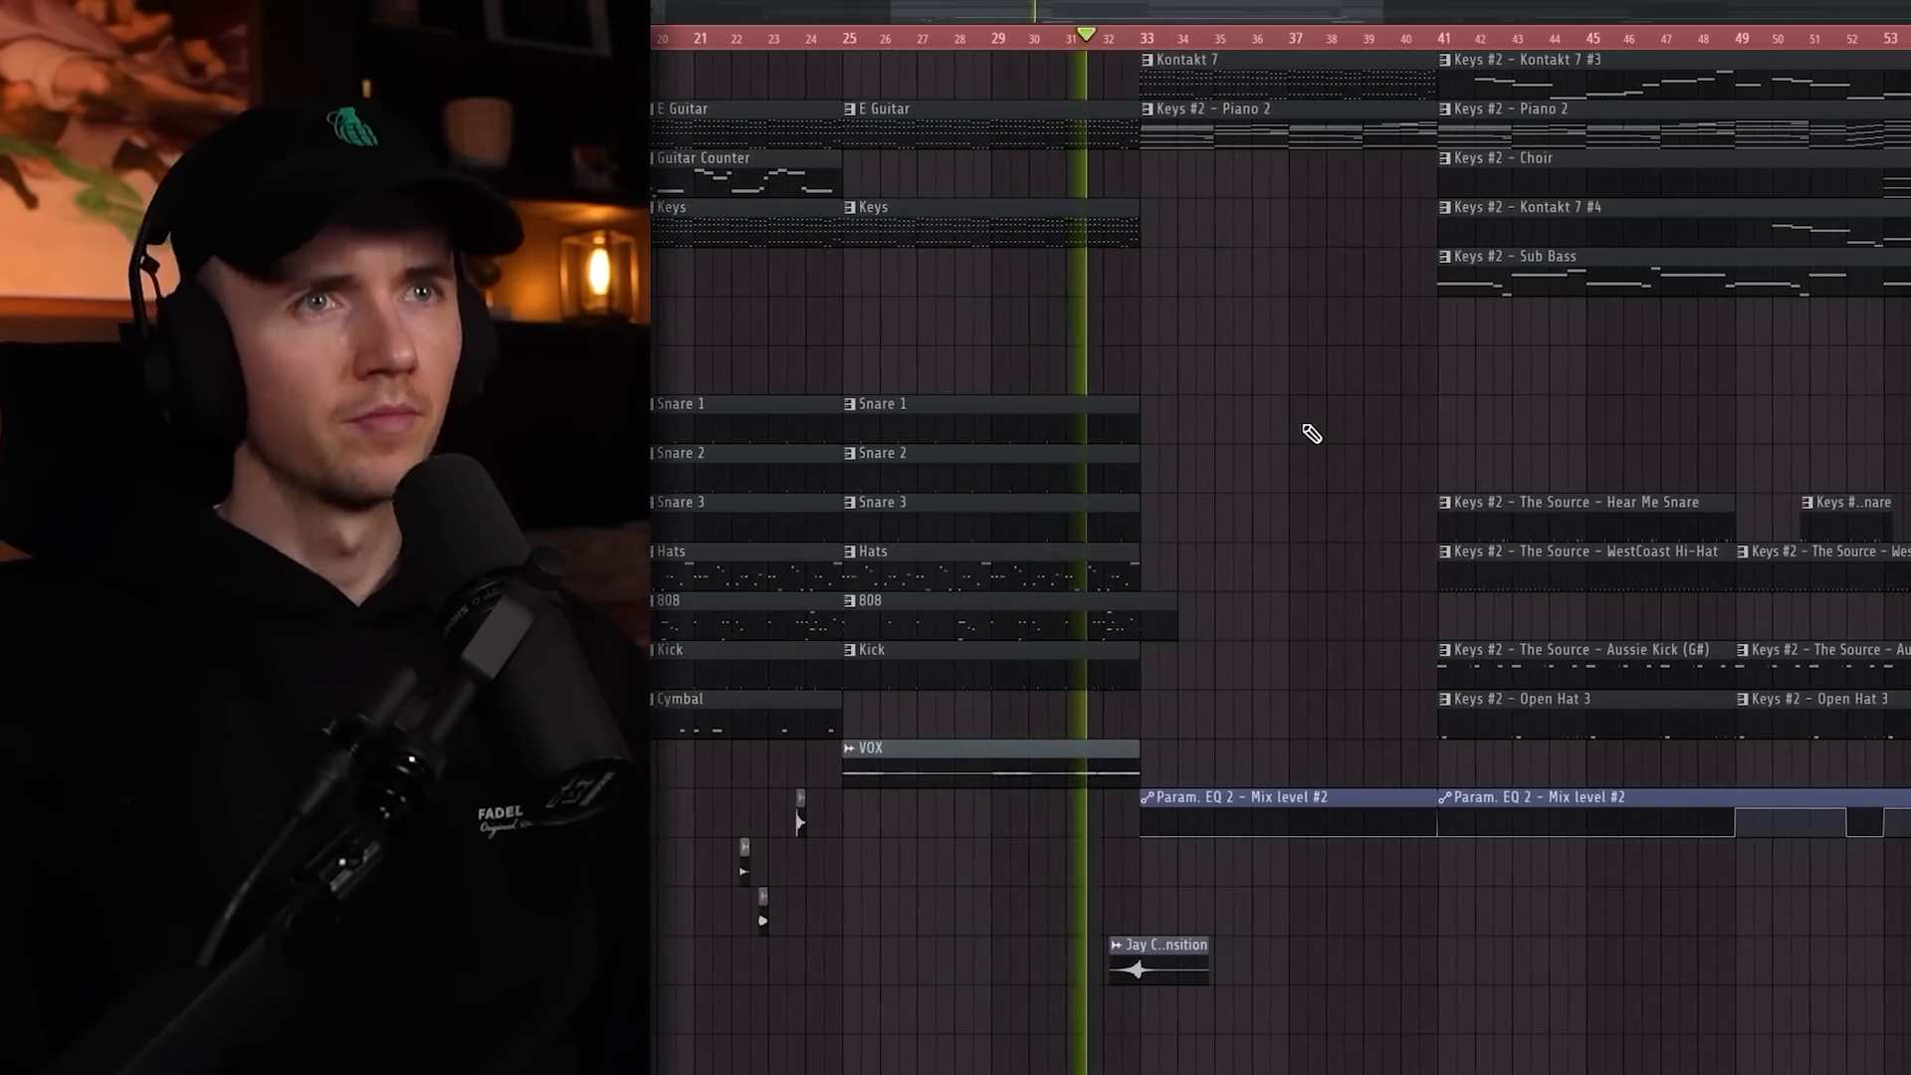
key(t)
click(1268, 61)
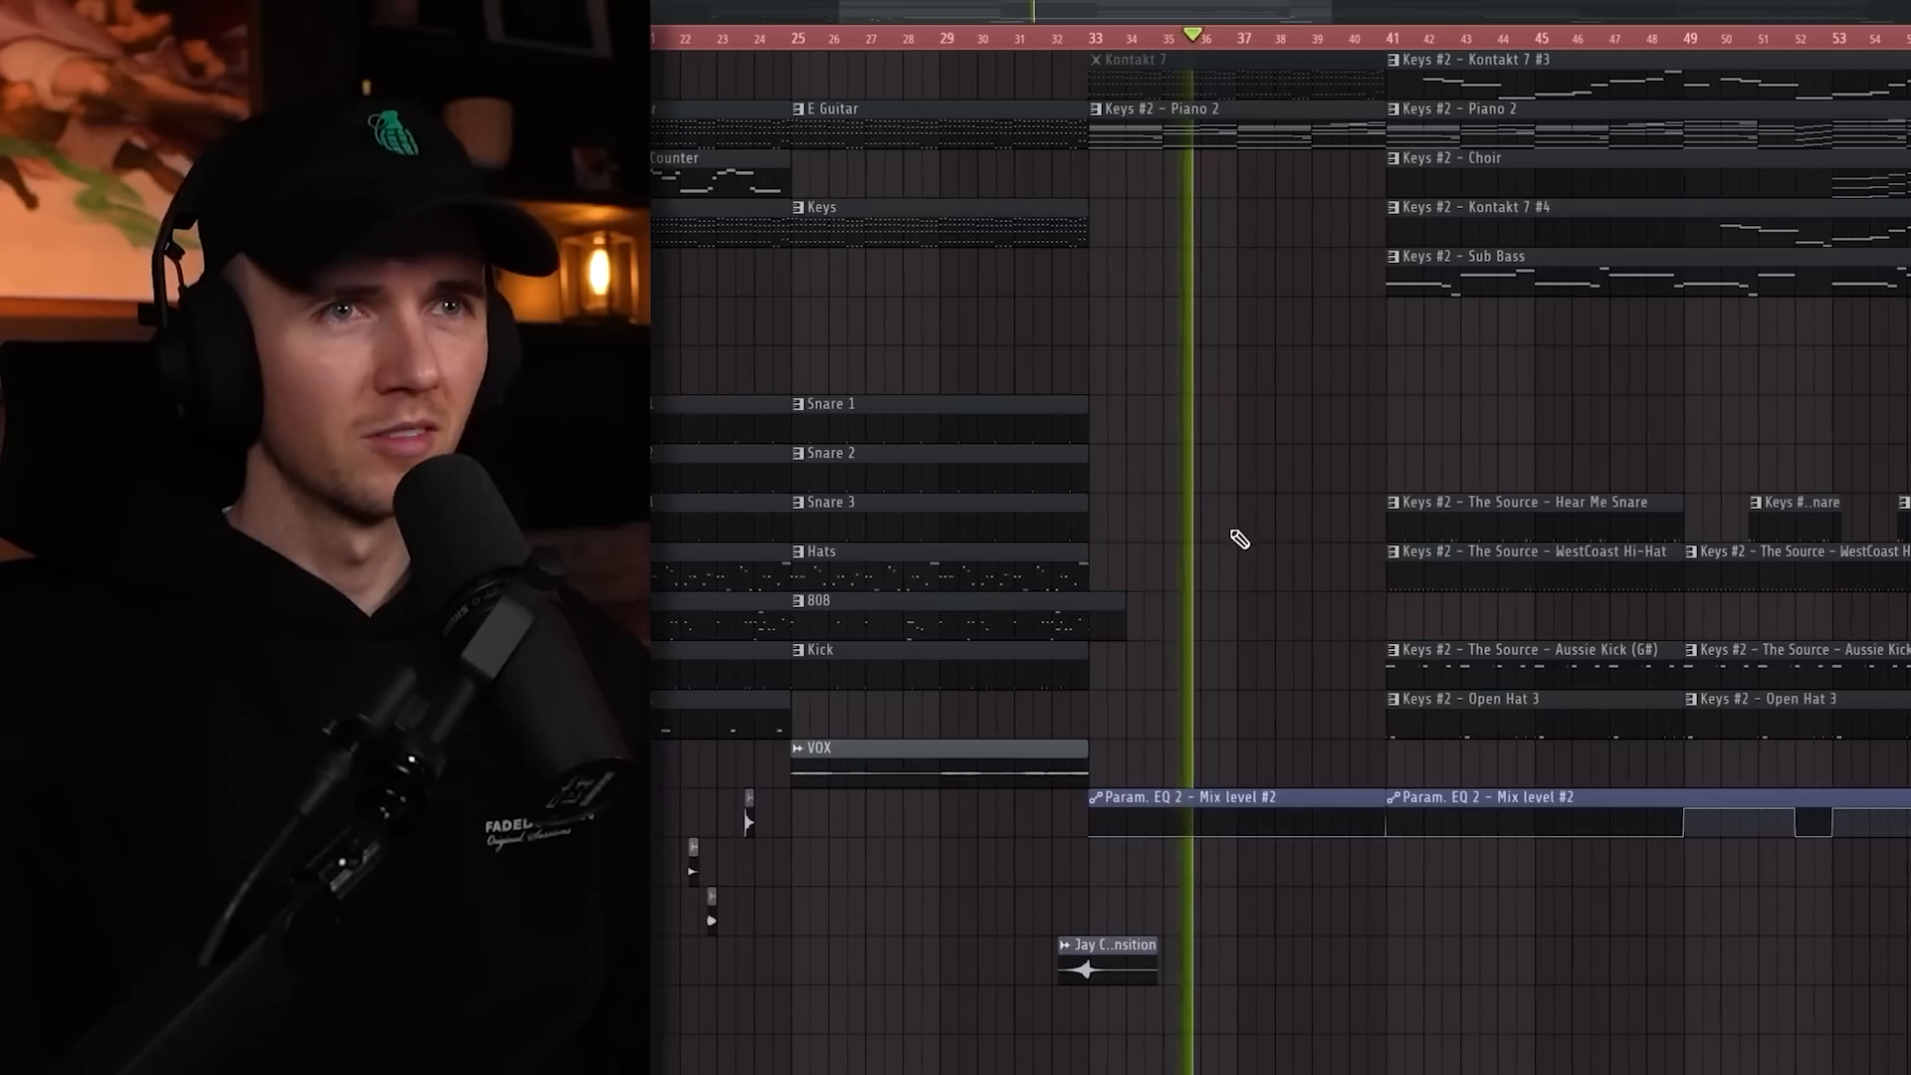
ctrl+scroll(1240, 538, down, 2)
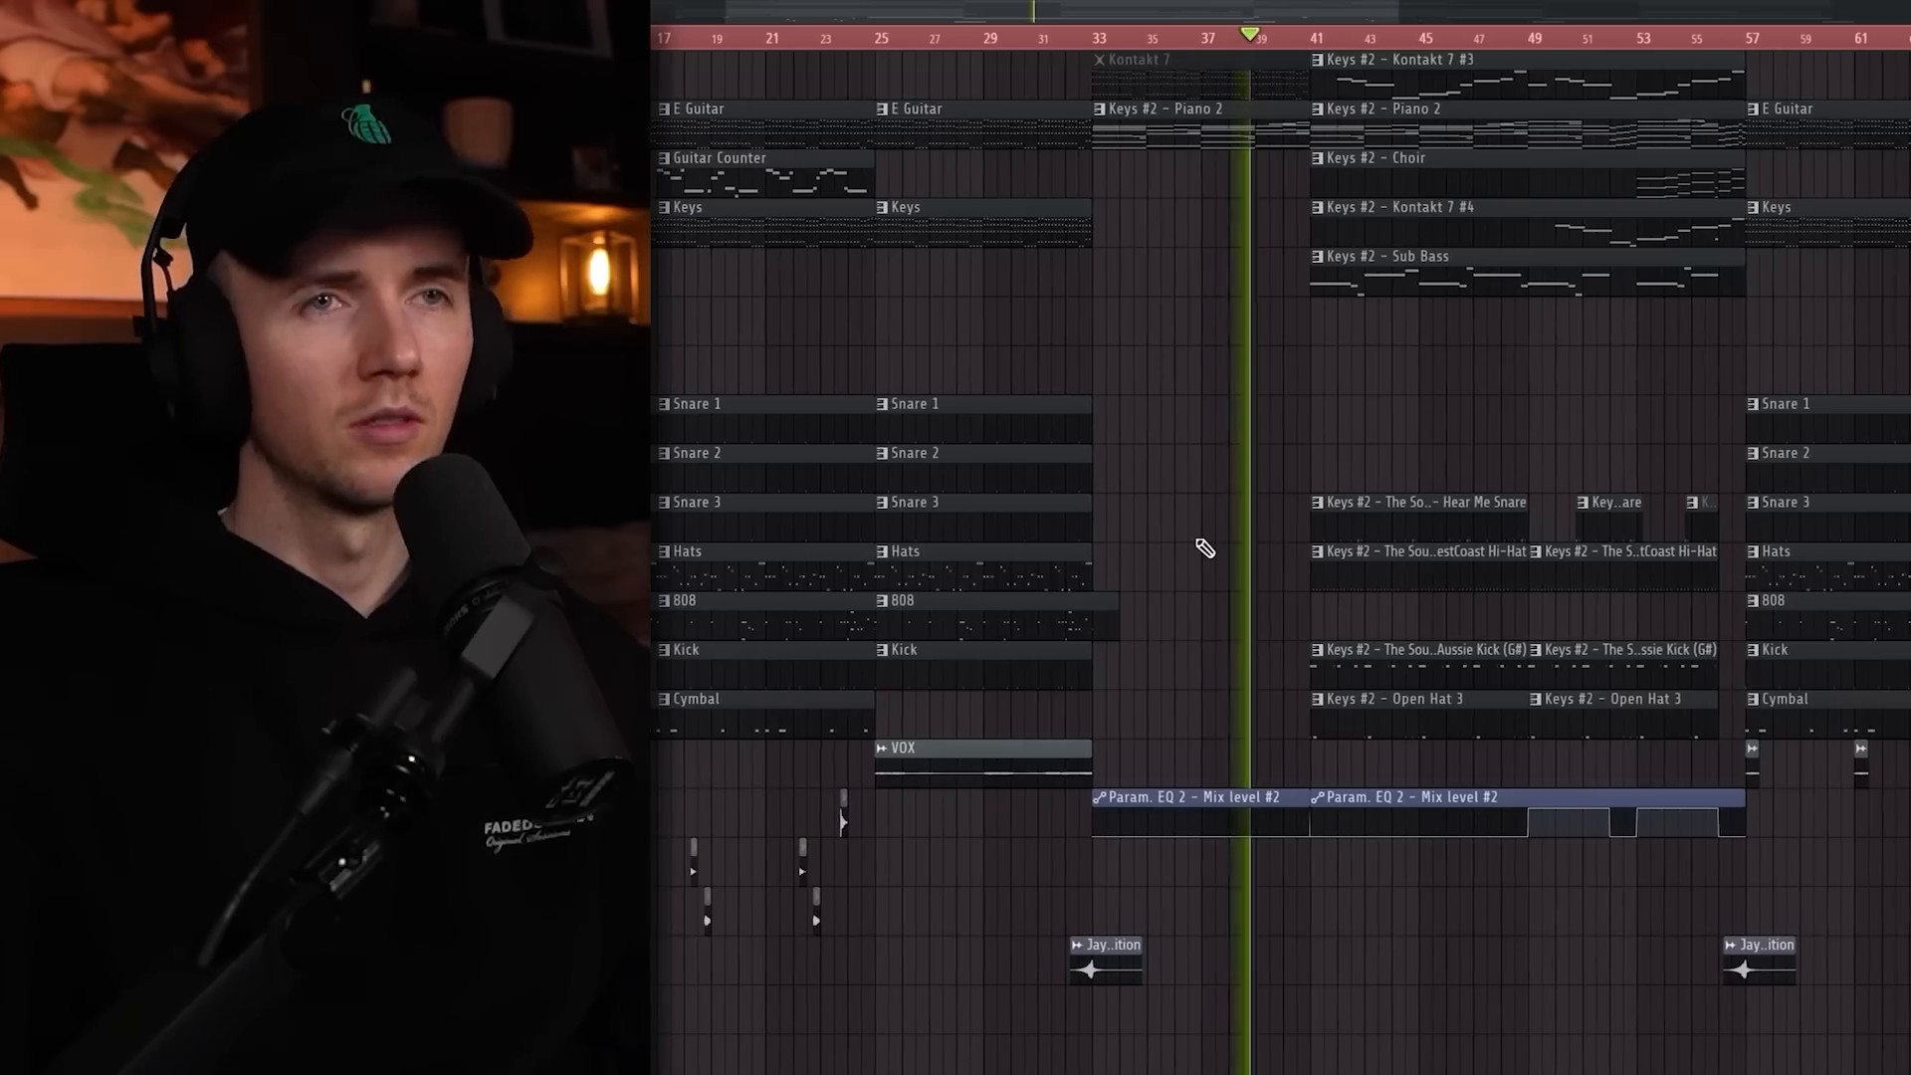
ctrl+scroll(1301, 447, down, 2)
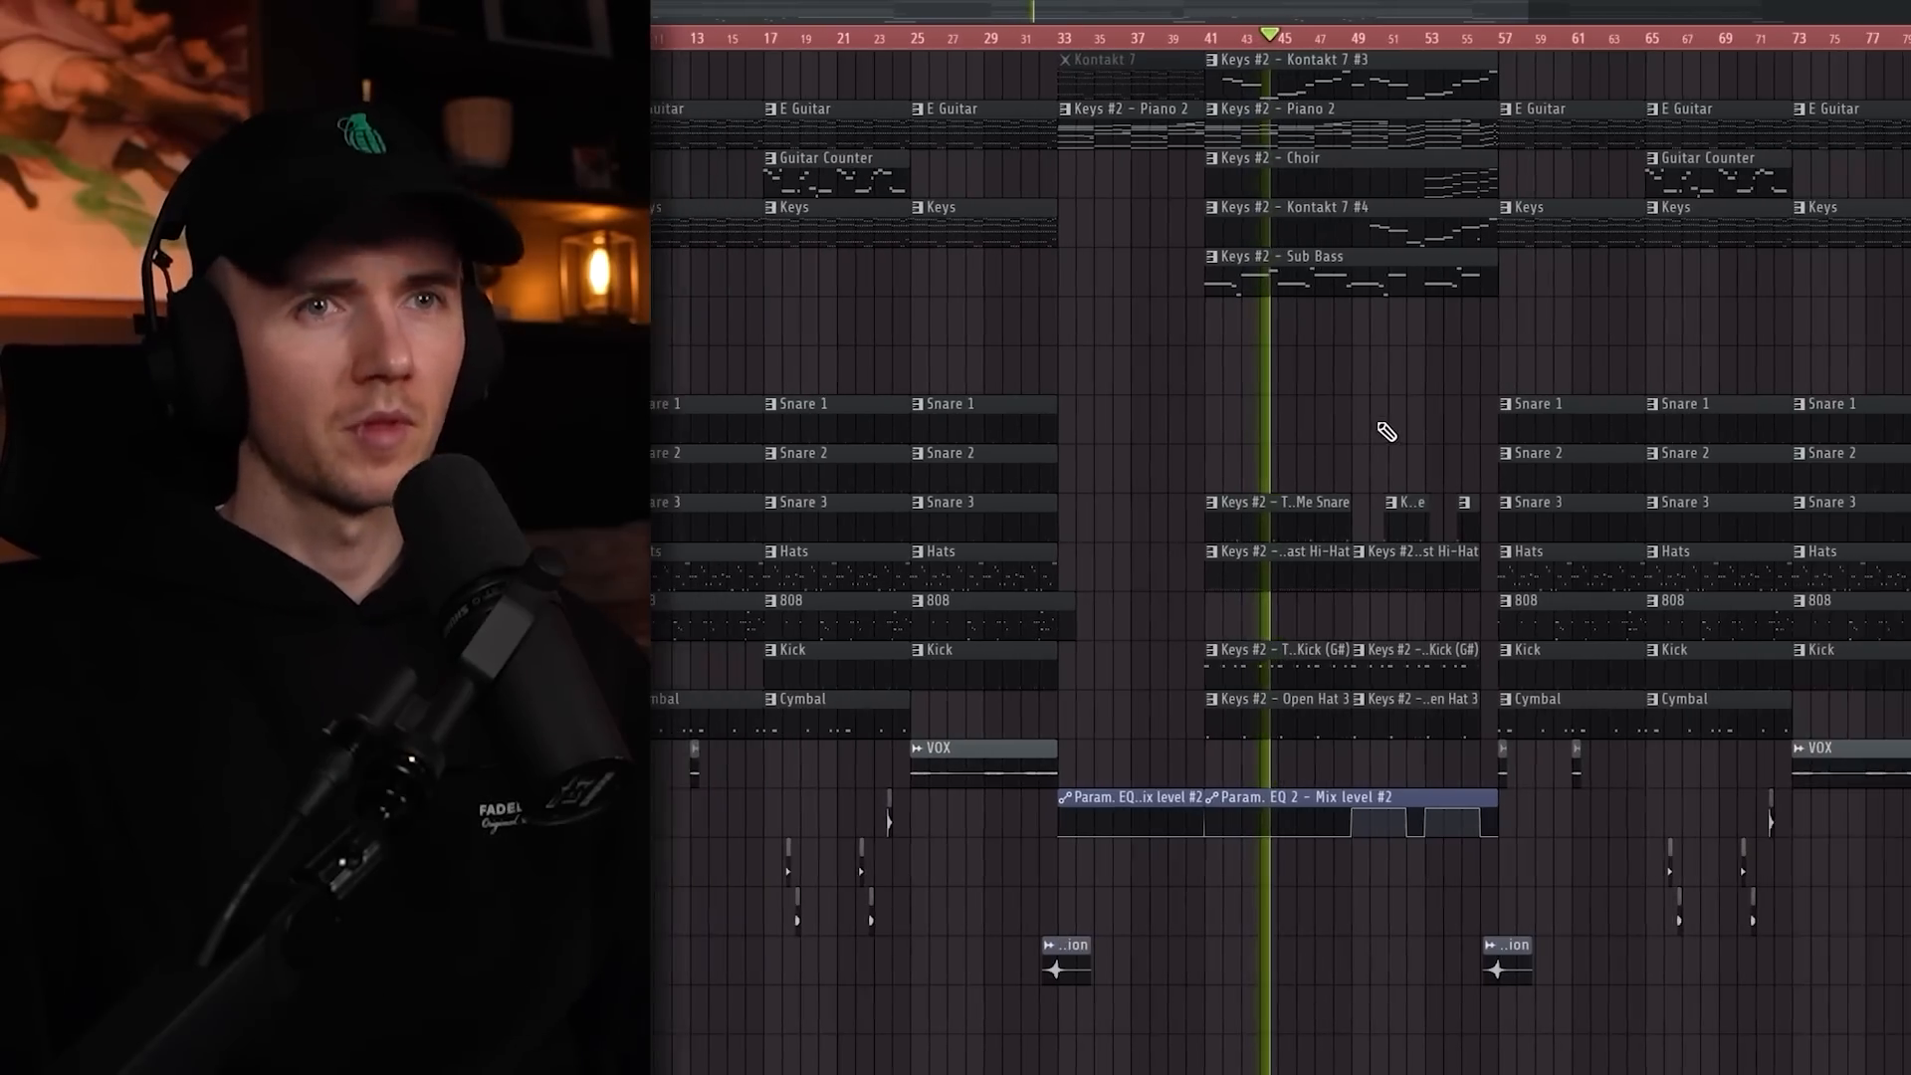
scroll(1389, 426, up, 3)
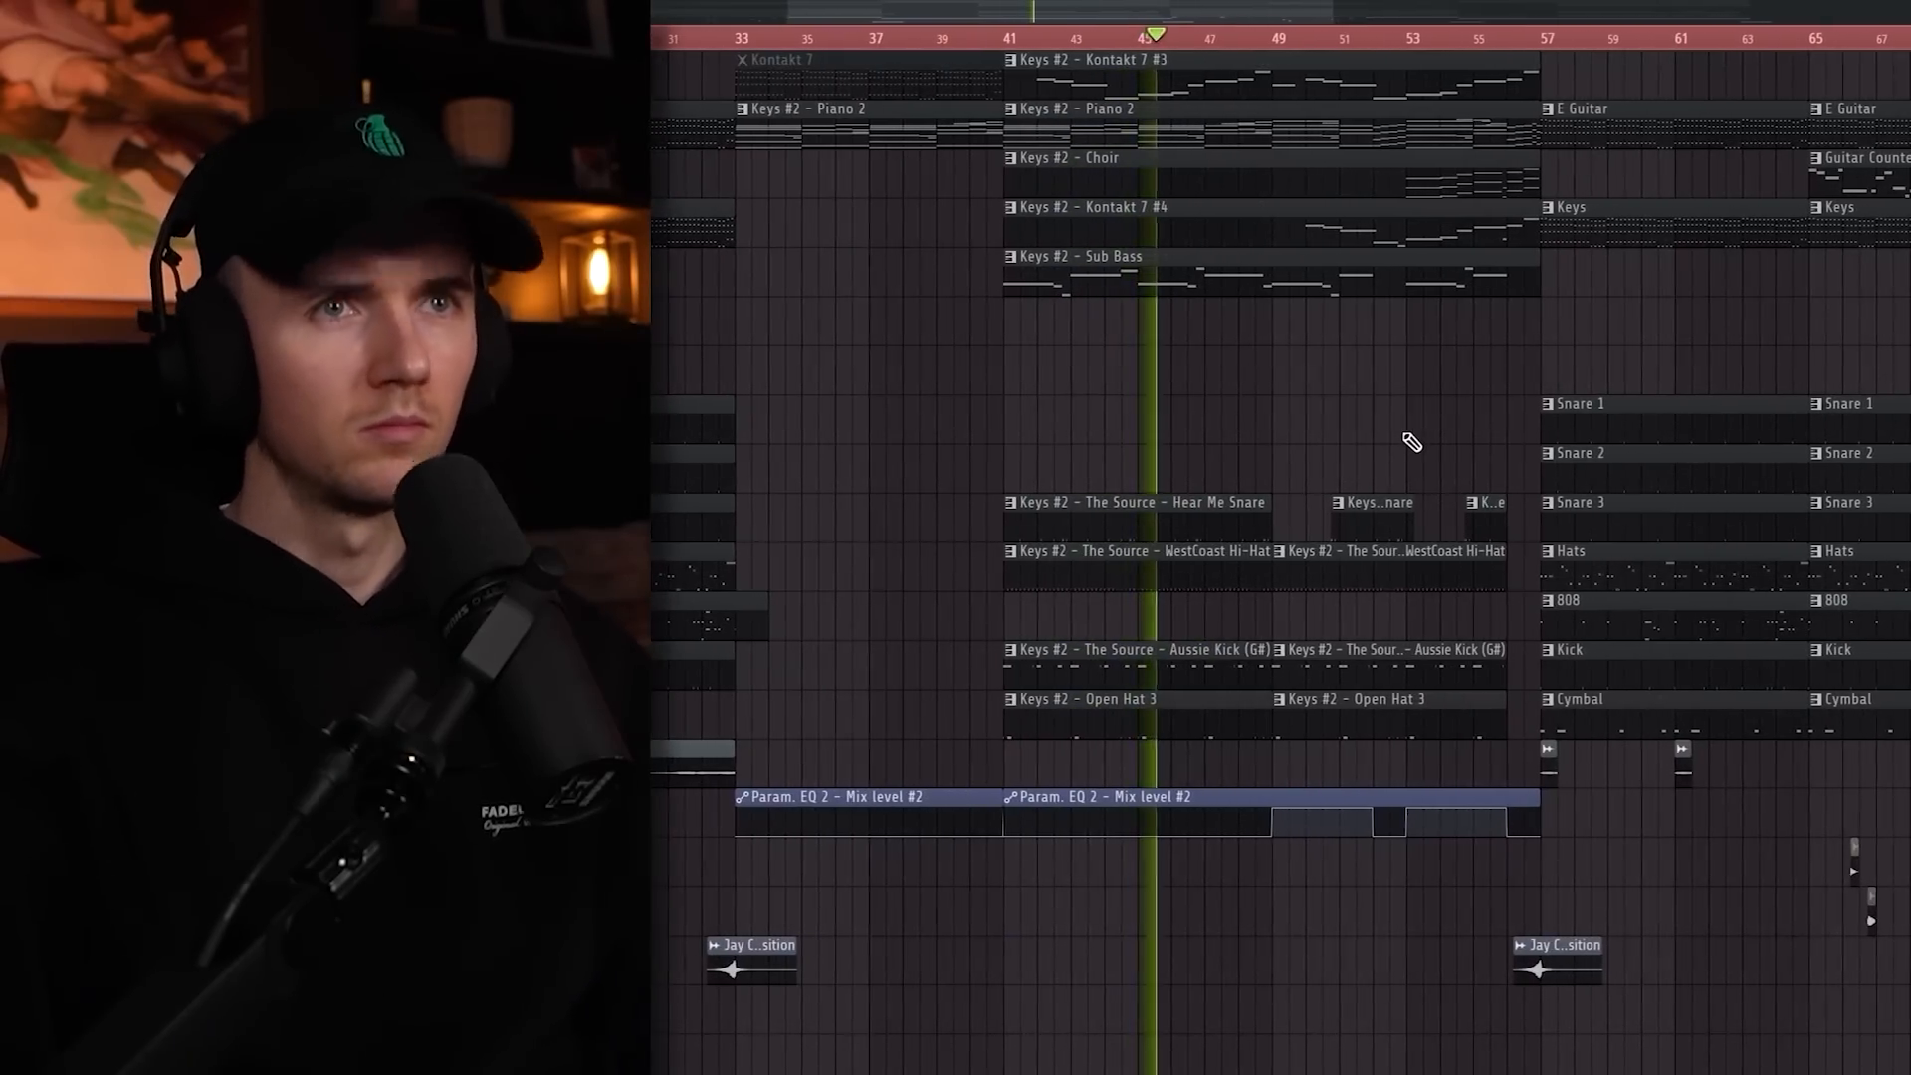
scroll(1400, 442, up, 2)
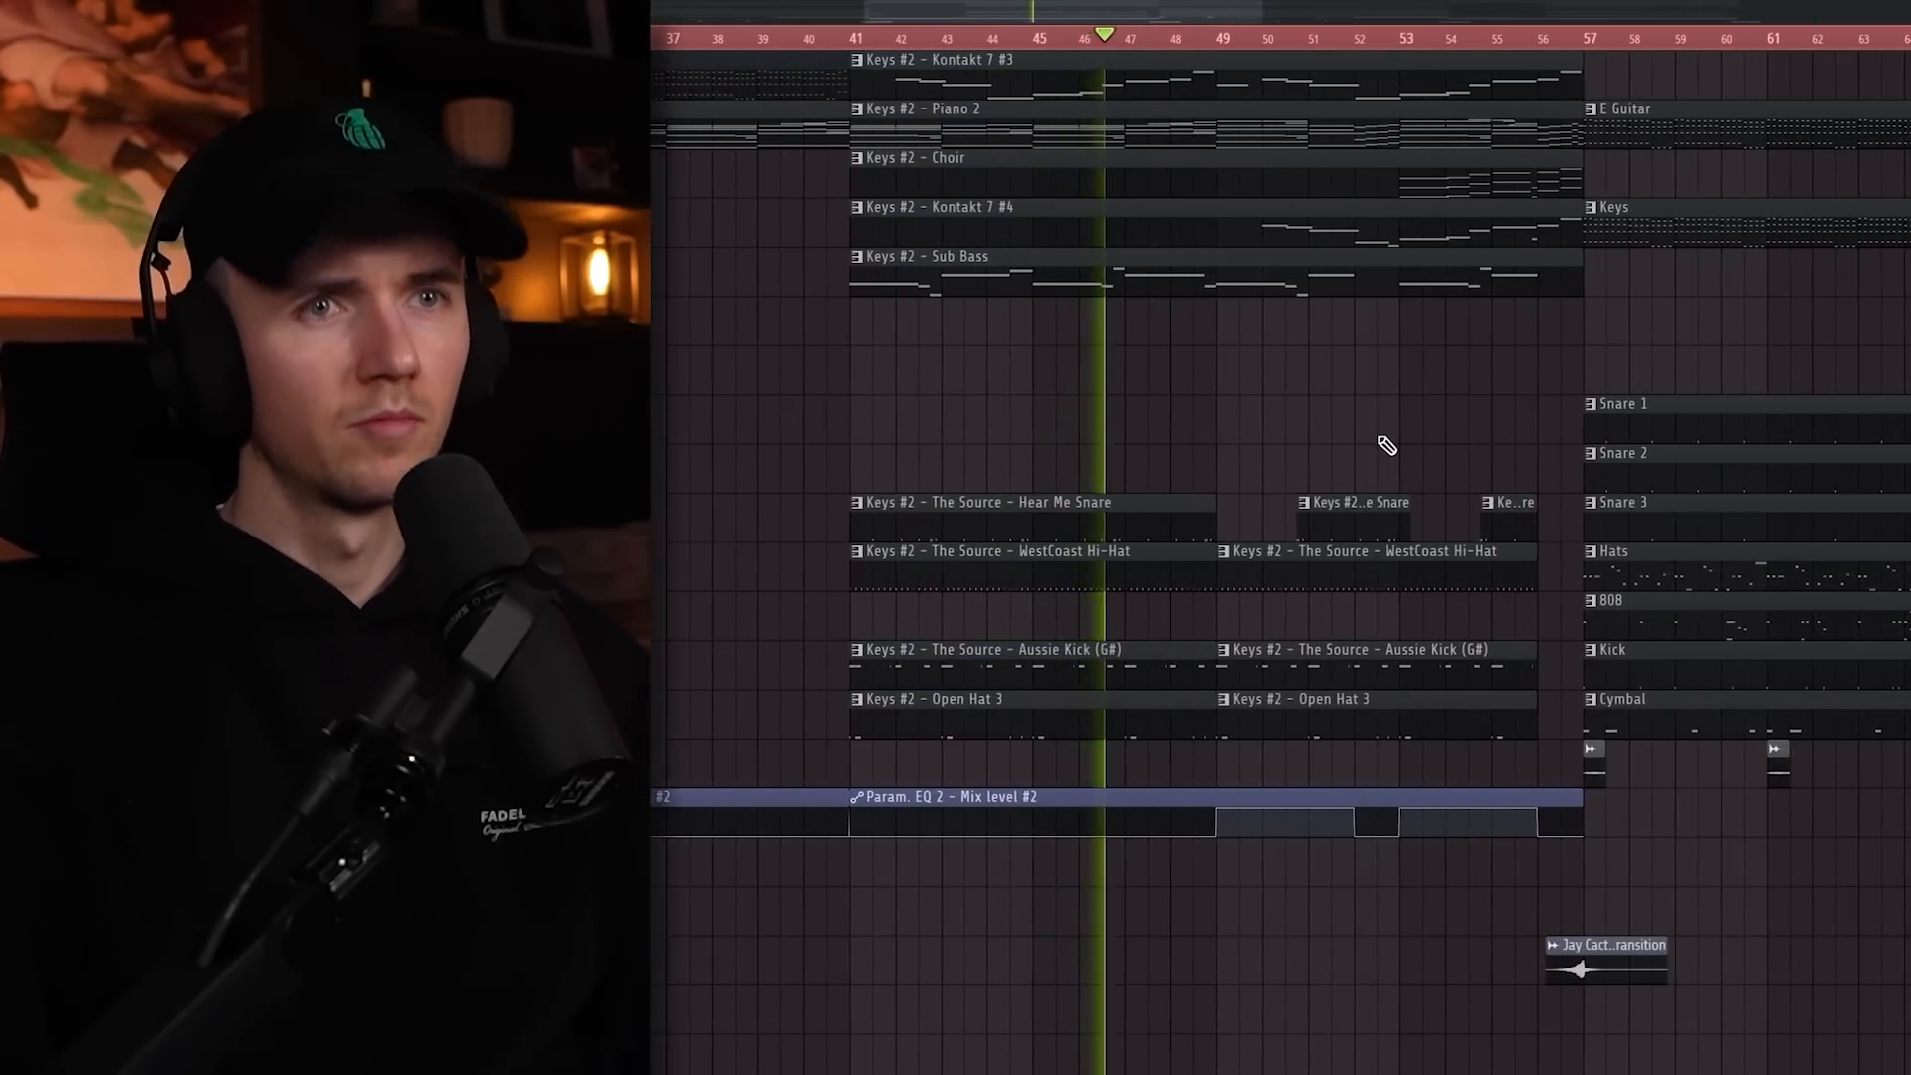